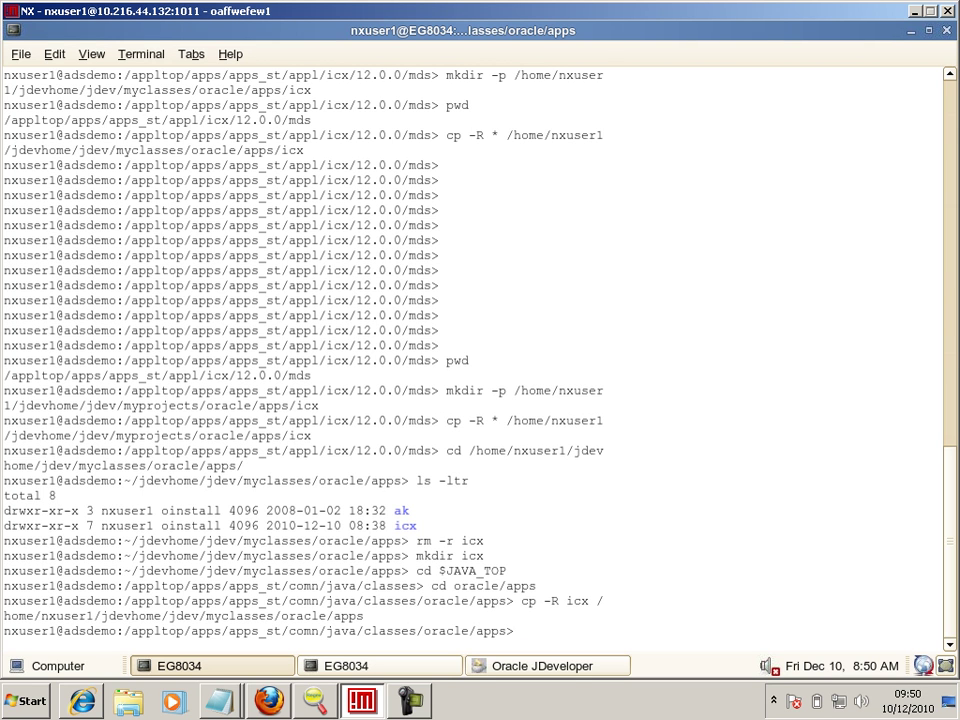
- Point out the icx mds source directory, the myprojects target and the cd/copy commands into myclasses
drag(131, 165, 440, 165)
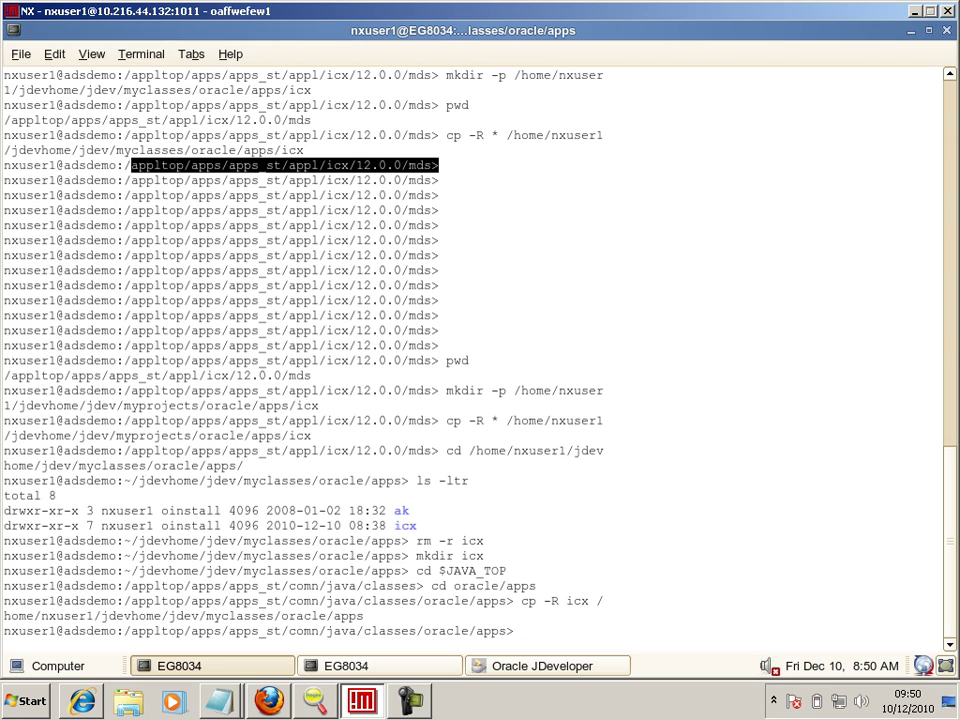
drag(513, 390, 320, 405)
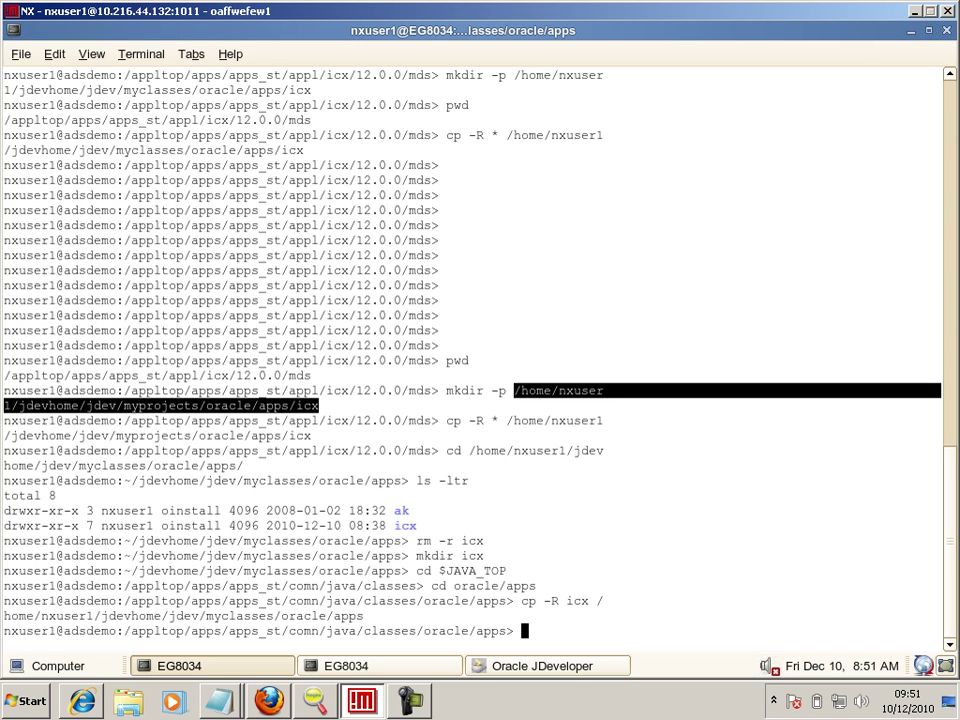
drag(409, 570, 3, 570)
drag(446, 585, 3, 585)
drag(521, 601, 606, 601)
click(606, 601)
drag(155, 616, 600, 618)
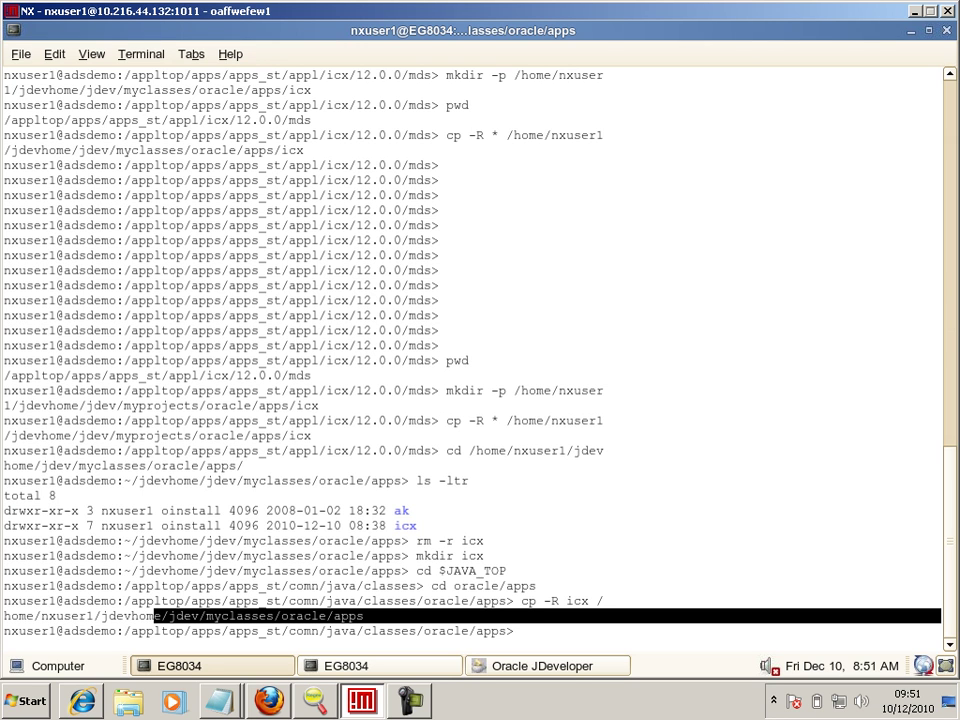
- Paste the NonCatalogRequestPG page path into Notepad, then show the page's Page Context details
key(alt+Tab)
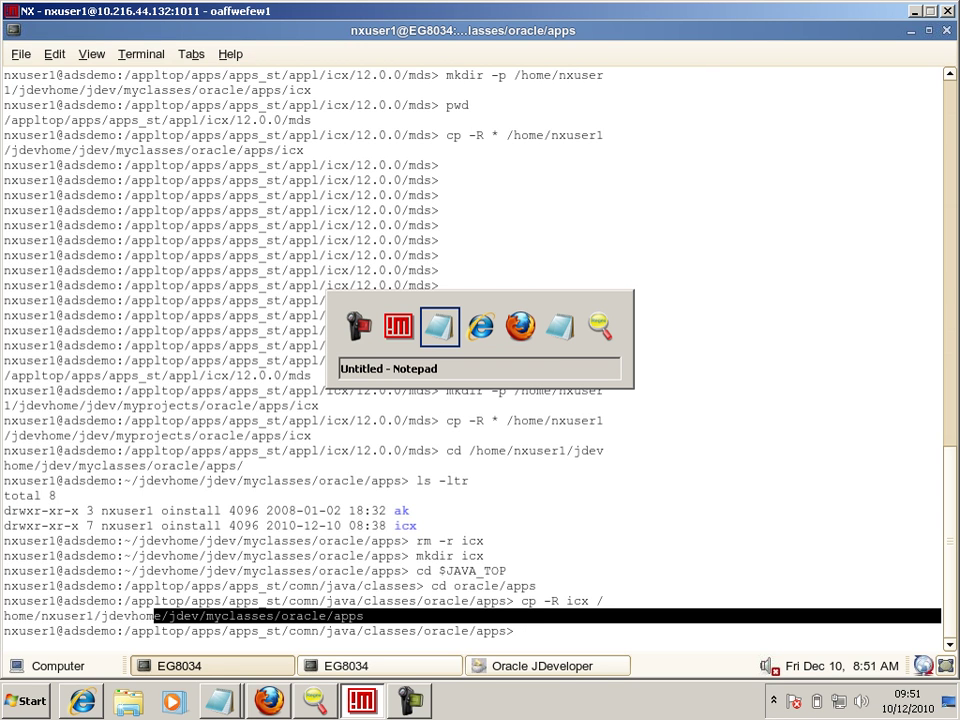
key(alt+Tab)
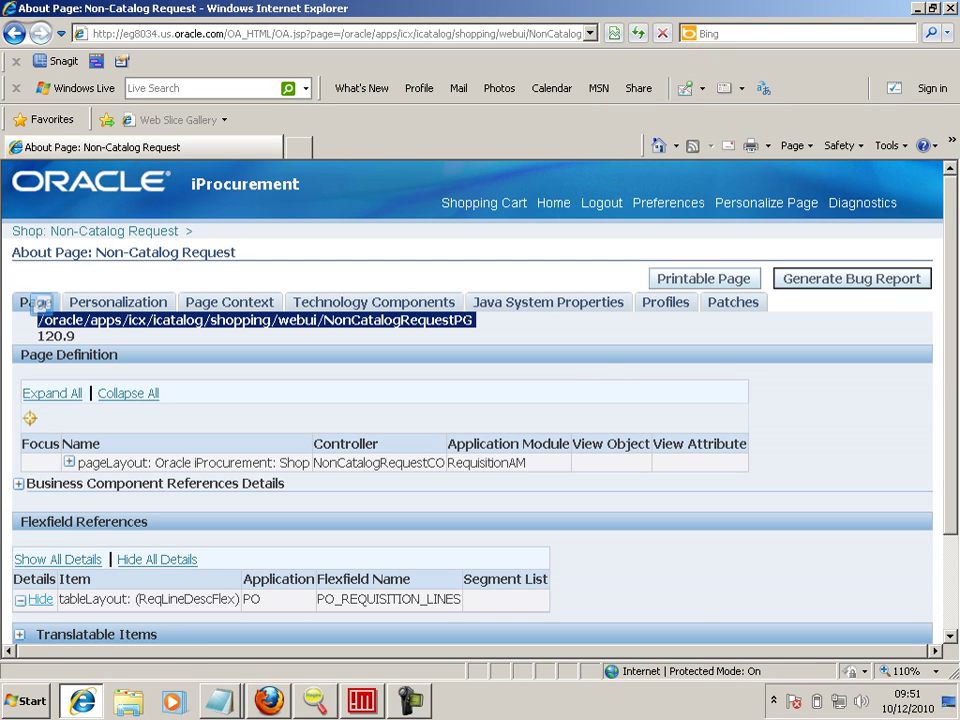
right_click(403, 322)
click(428, 349)
key(alt+Tab)
key(ctrl+v)
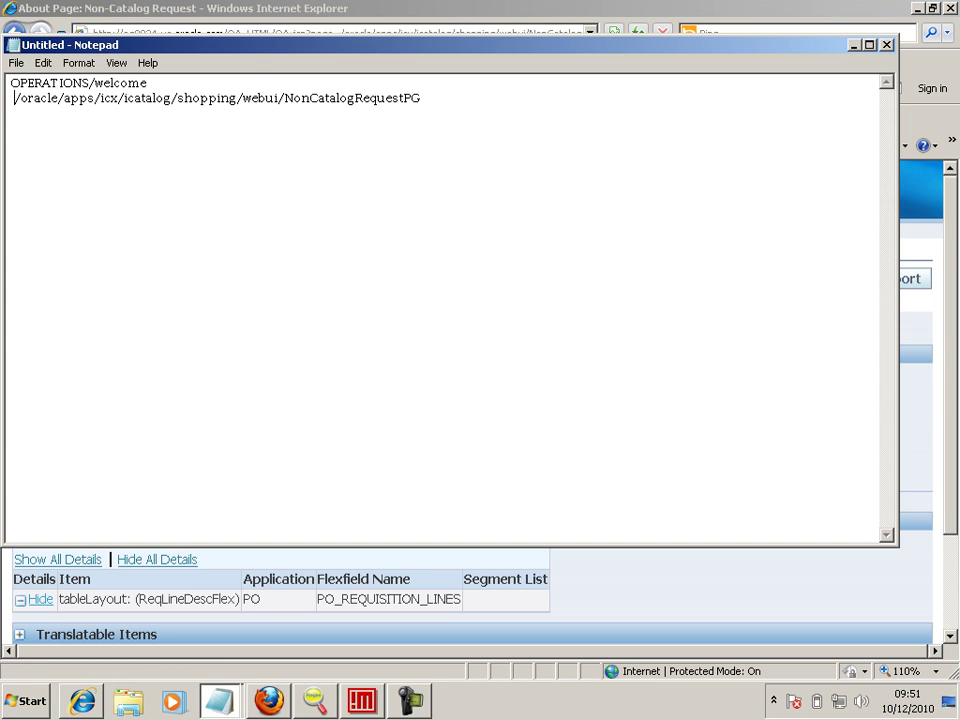
key(alt+Tab)
click(40, 302)
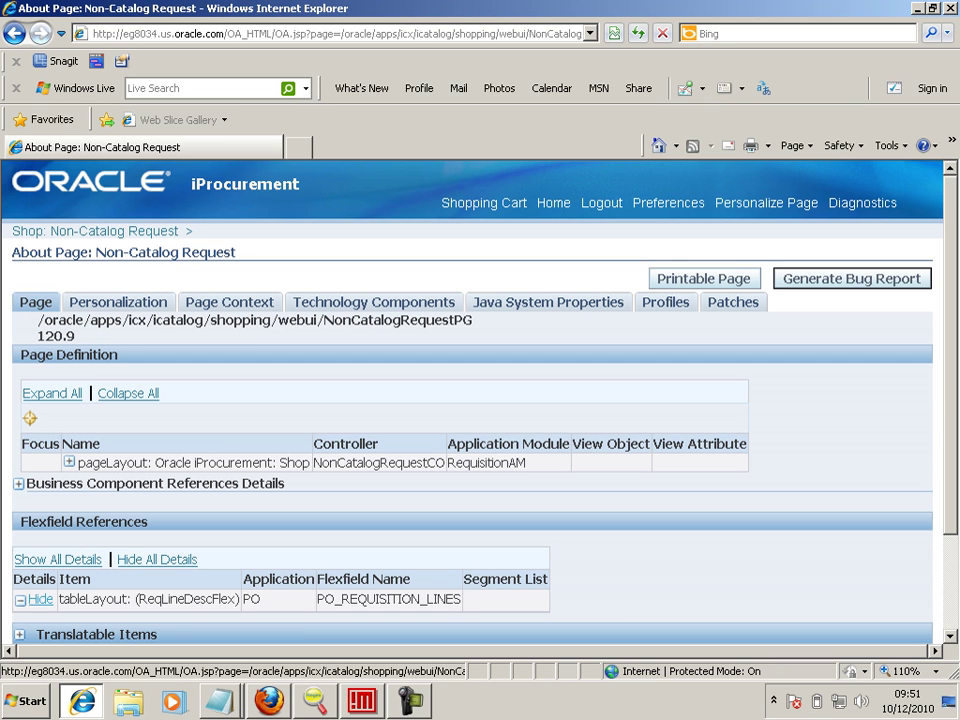
click(230, 302)
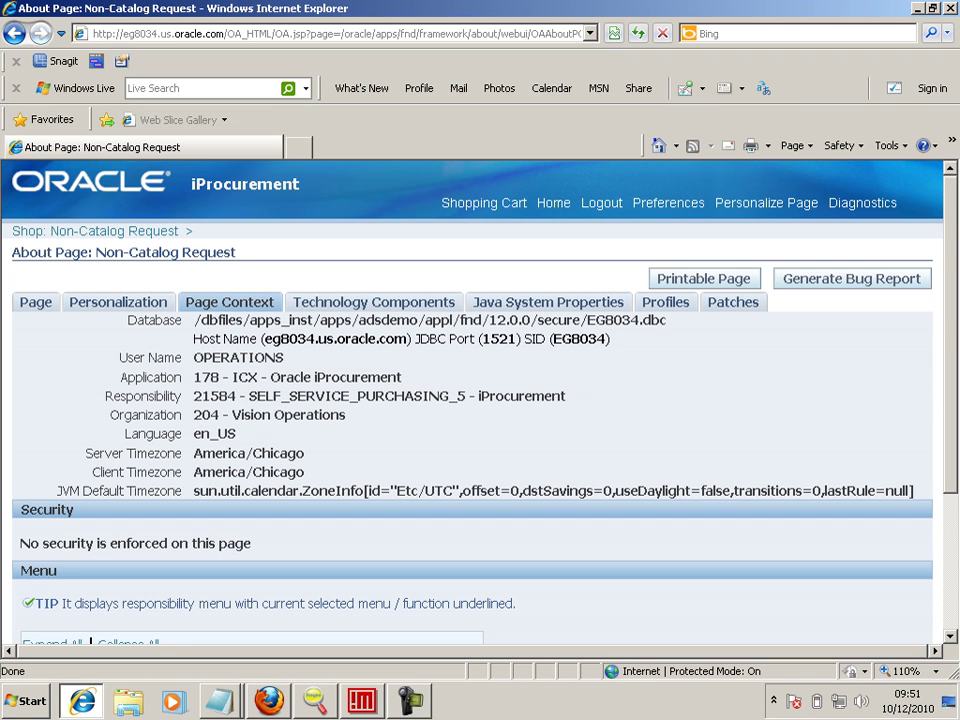
- Paste the Application and Responsibility rows into Notepad and trim the Application line to ICX
drag(118, 377, 568, 399)
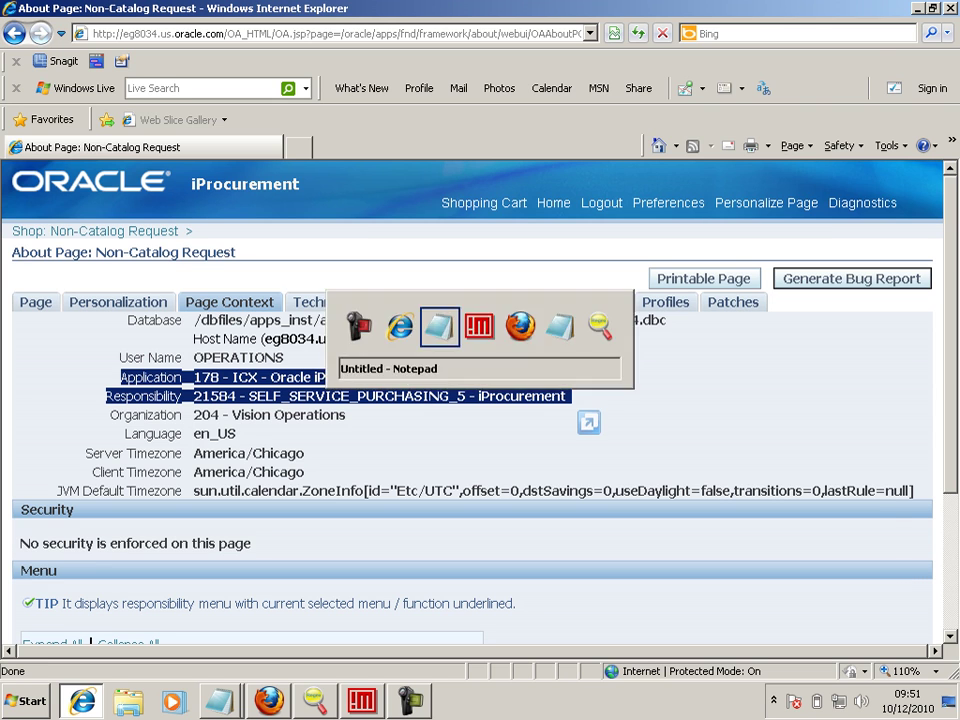
key(alt+Tab)
key(ctrl+v)
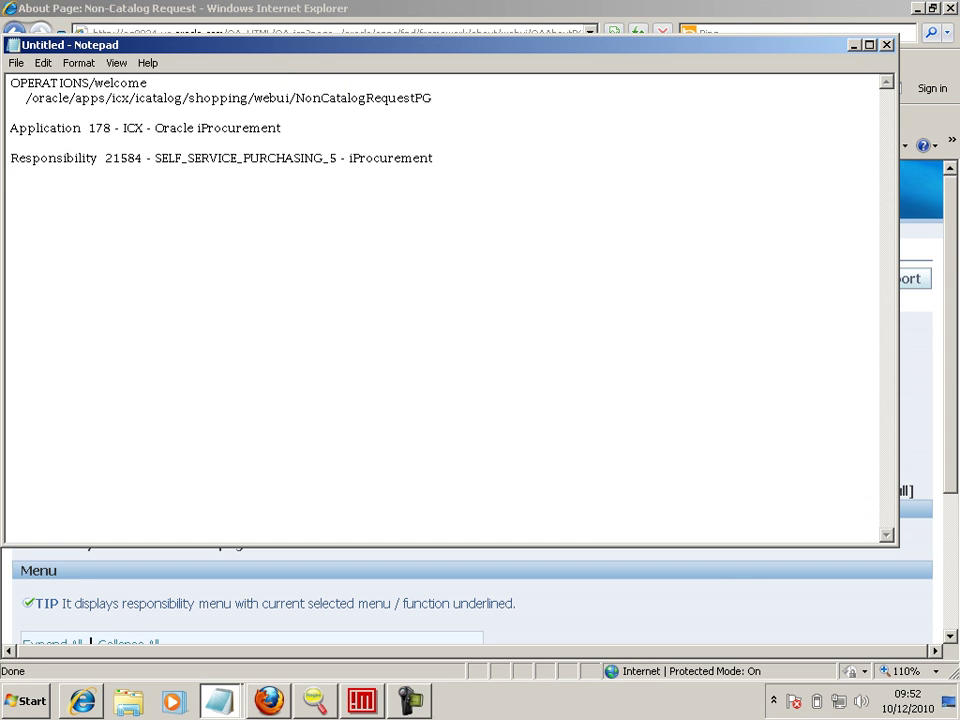
key(Up)
key(Up)
key(Up)
key(ctrl+Right)
key(shift+Right)
key(shift+Right)
key(shift+Right)
key(shift+Right)
key(shift+Right)
key(shift+Right)
key(Delete)
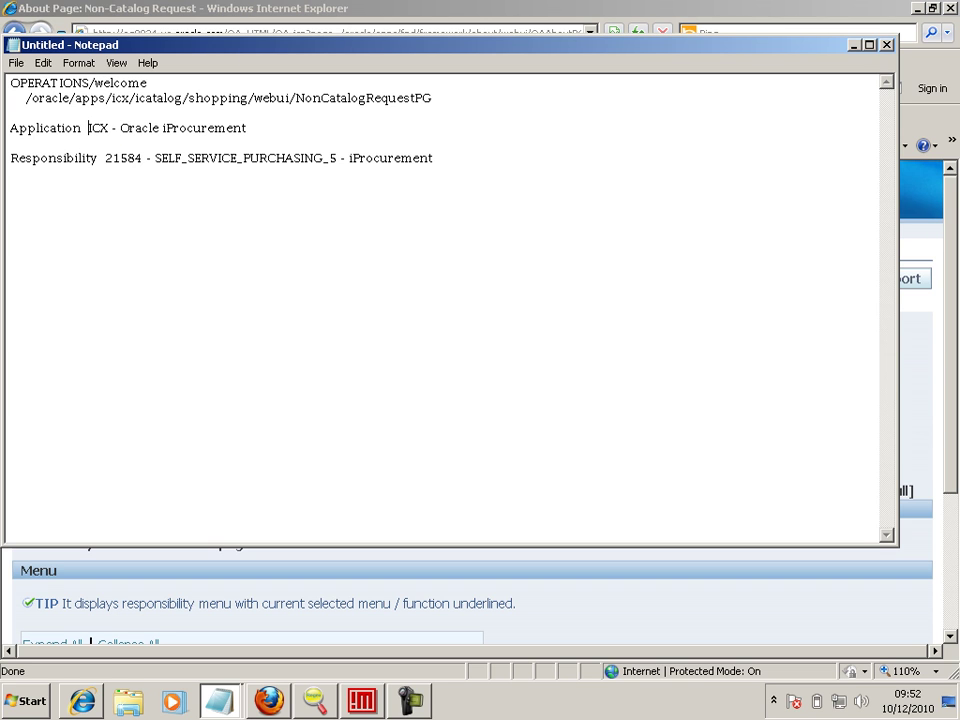
key(Right)
key(Right)
key(Right)
key(ctrl+shift+Right)
key(ctrl+shift+Right)
key(ctrl+shift+Right)
key(Delete)
key(Down)
key(Down)
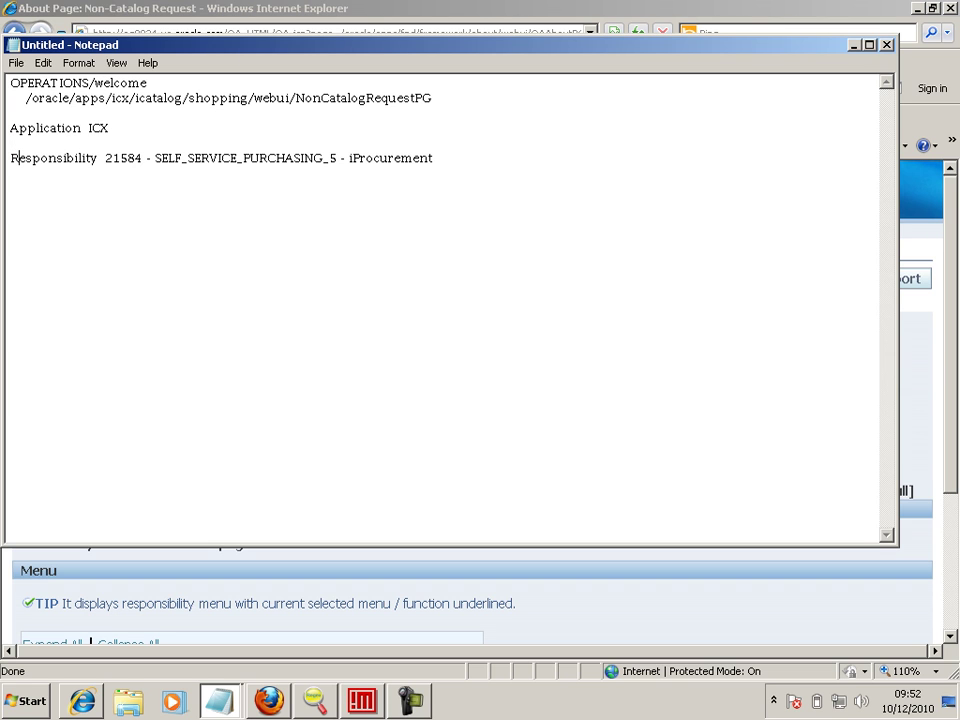
- Strip the responsibility id 21584 and description, labelling the line Key SELF_SERVICE_PURCHASING_5
key(ctrl+shift+Right)
key(ctrl+shift+Right)
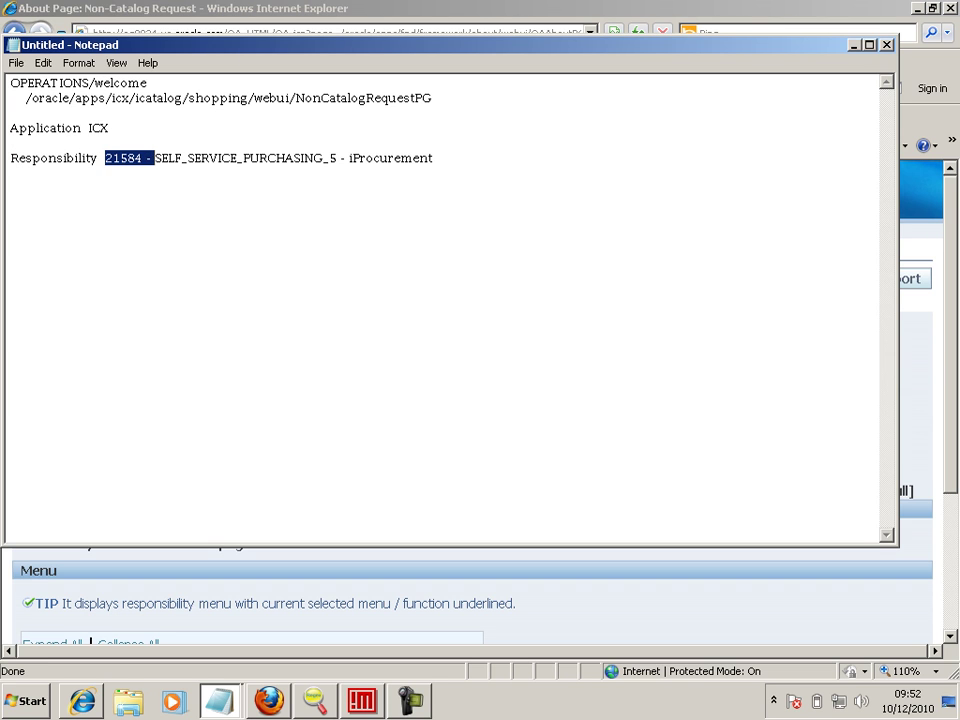
key(Delete)
key(ctrl+Right)
key(ctrl+shift+Right)
key(ctrl+shift+Right)
key(Delete)
key(Down)
key(Down)
key(Up)
key(Up)
key(End)
key(ctrl+Left)
text(Key)
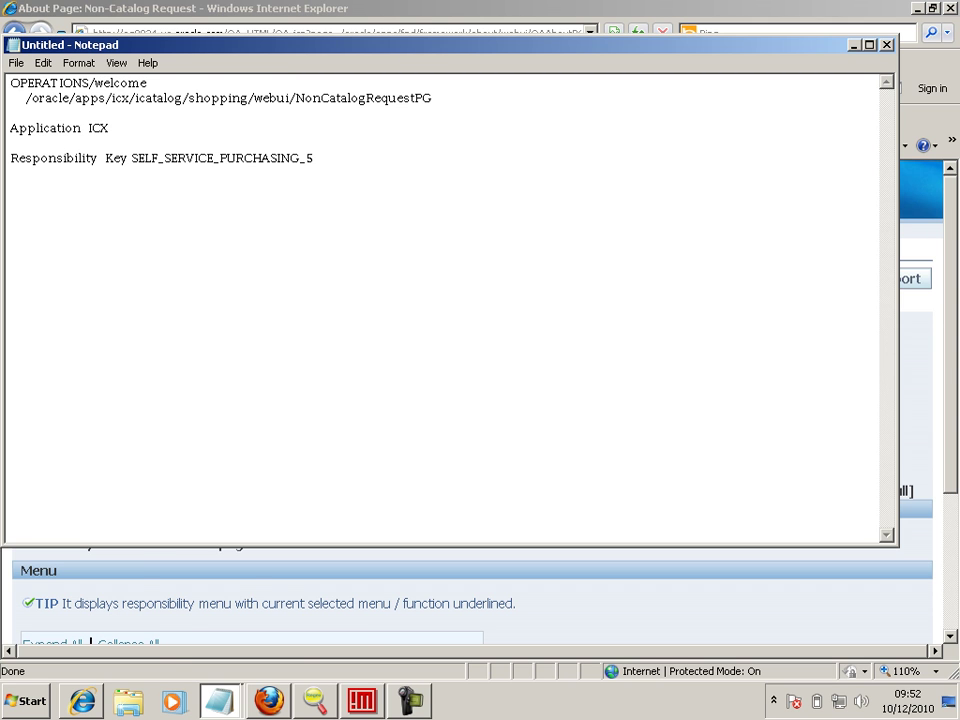
key(alt+Tab)
key(alt+Tab)
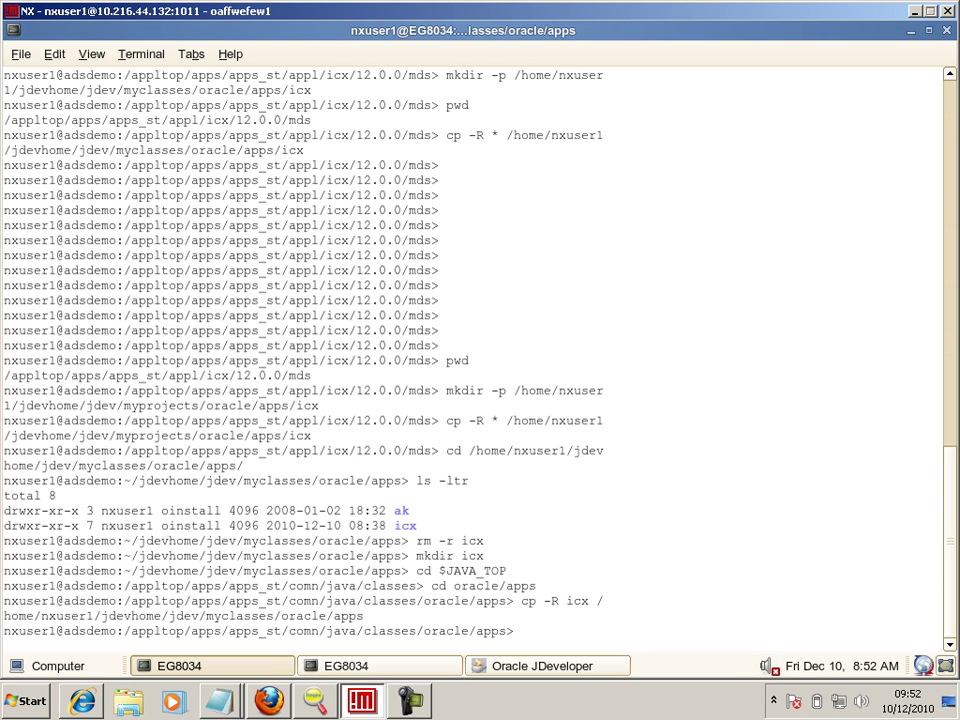
- Create a new OA workspace named xxextensions under Applications
key(alt+Tab)
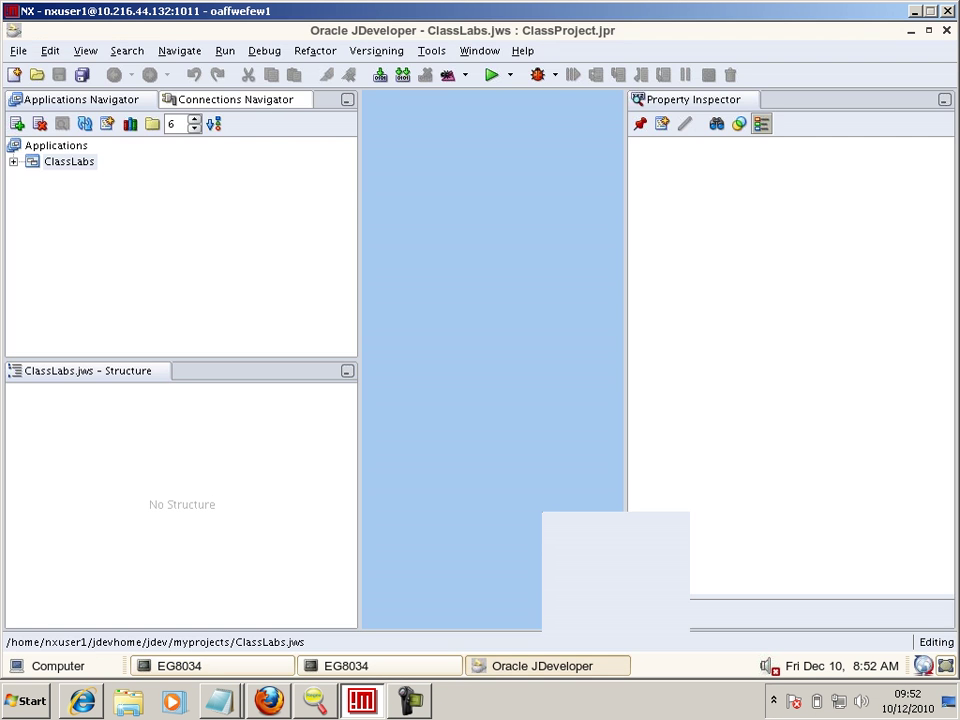
click(56, 145)
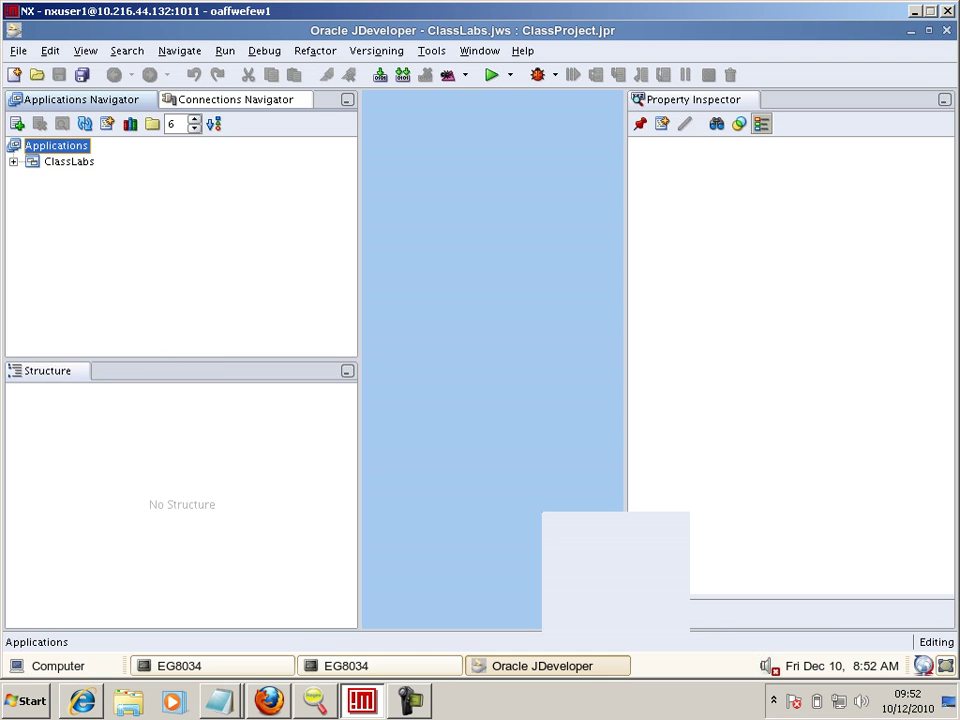
right_click(56, 145)
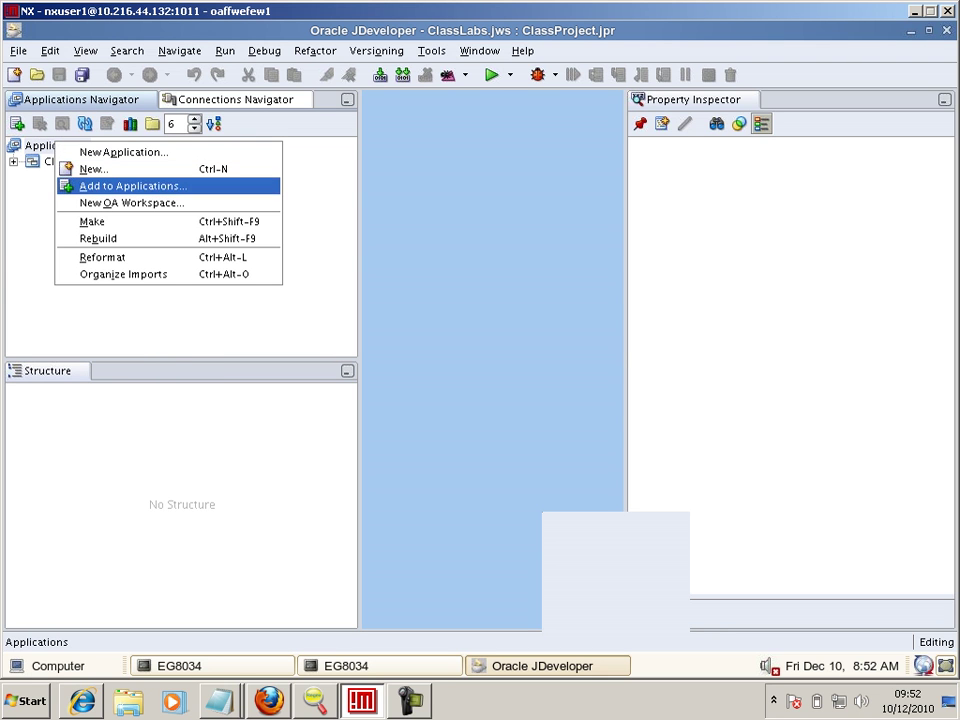
click(120, 203)
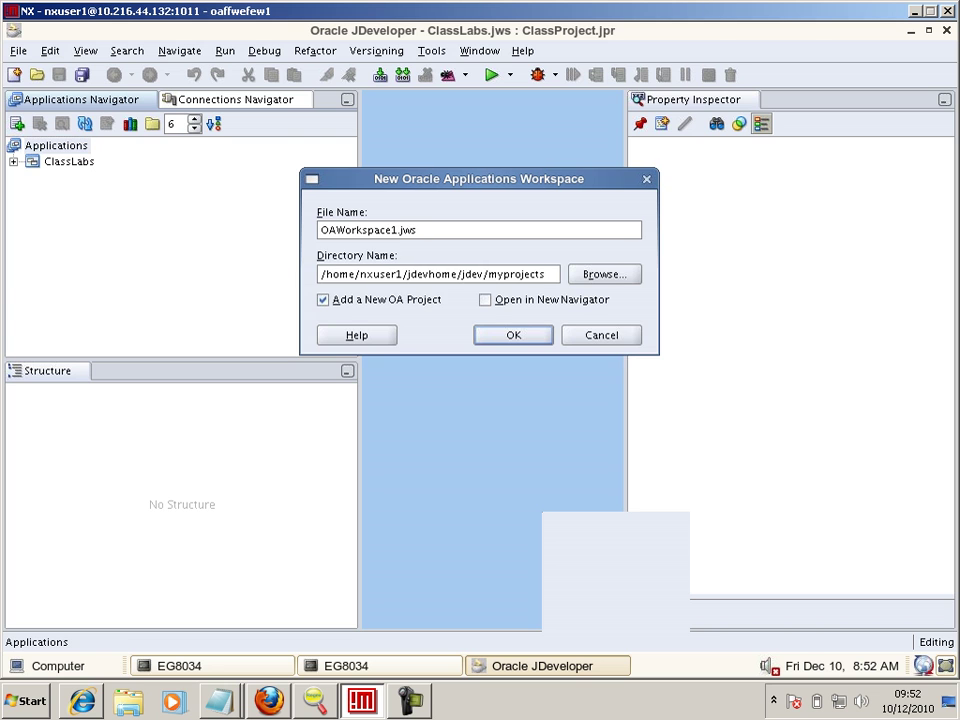
text(extensions)
key(Home)
text(xx)
key(Return)
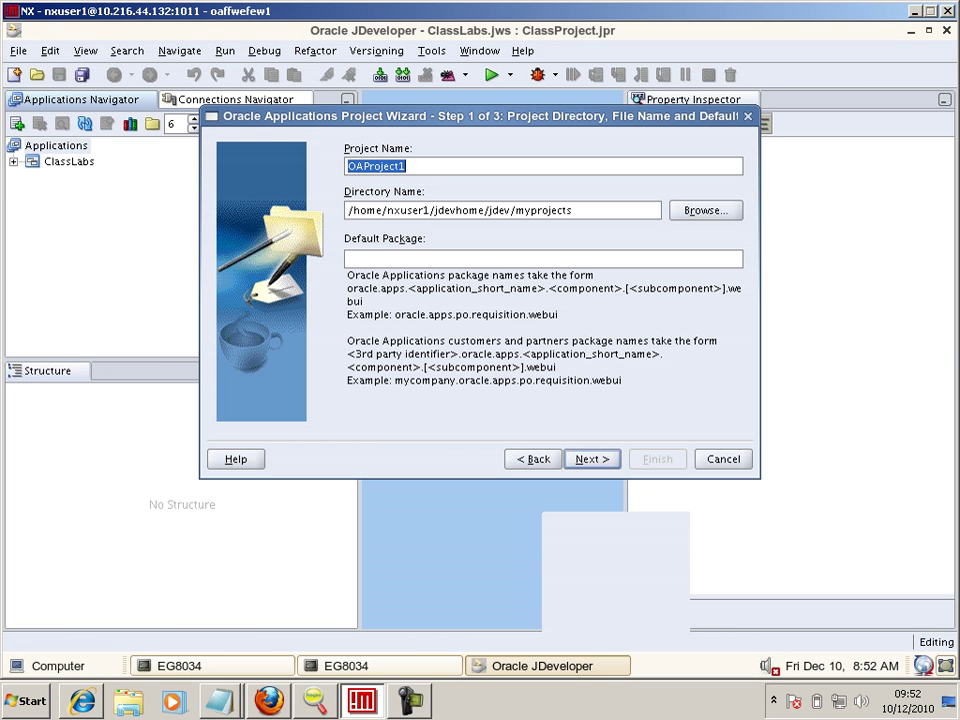
- Name the project iproc_extensions with package xxfao.oracle.apps.icx and browse for the runtime DBC file
text(iproc)
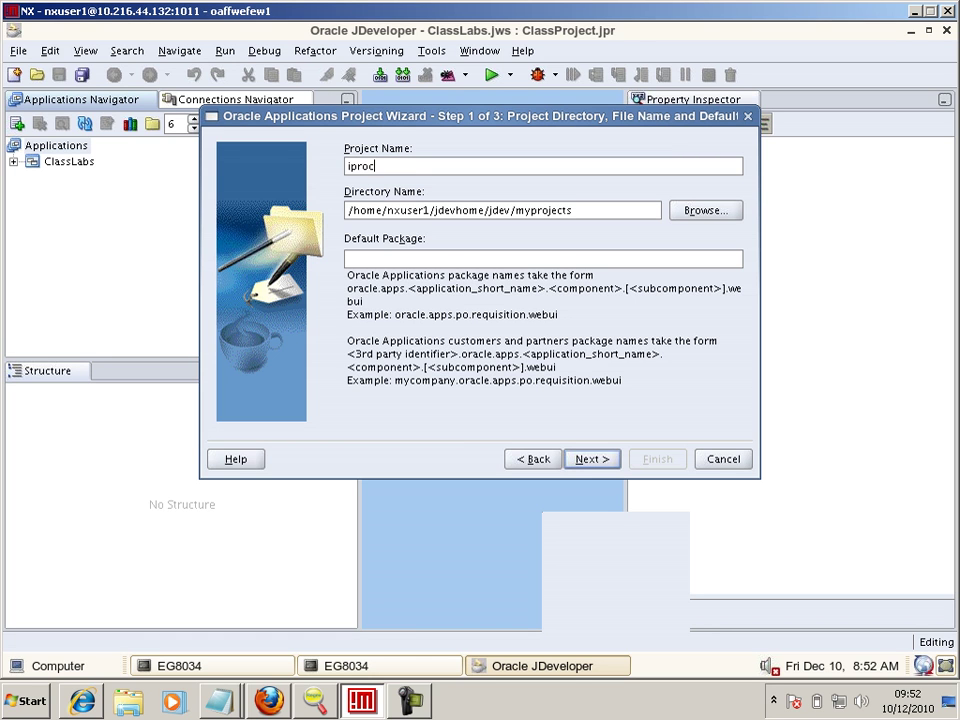
text(_extensions)
click(346, 259)
text(oracle.apps.icx)
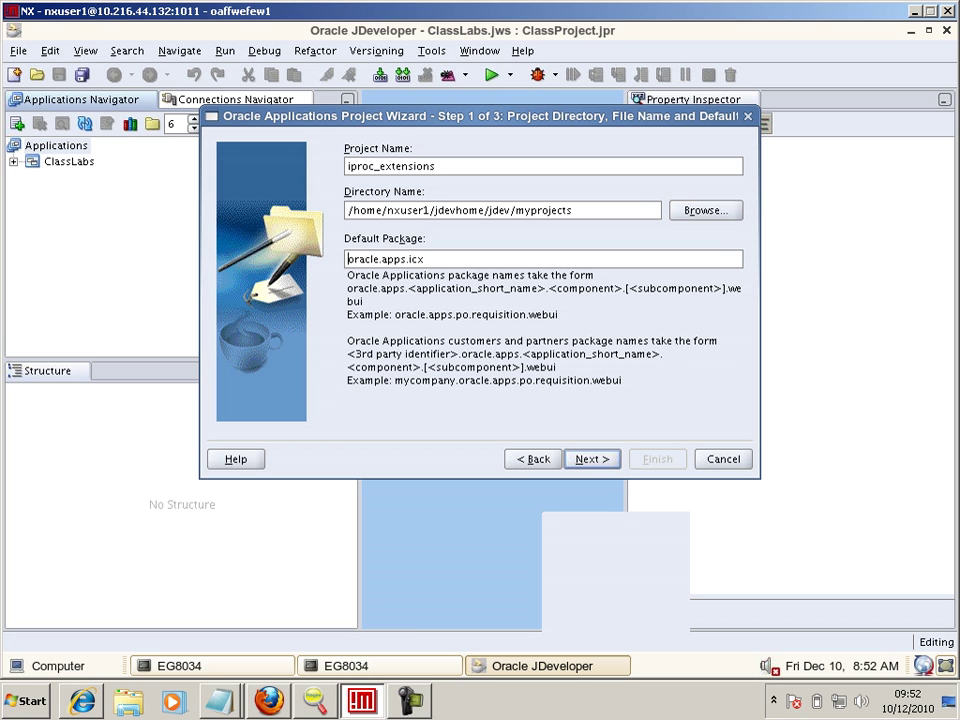
click(346, 259)
text(xxfao.)
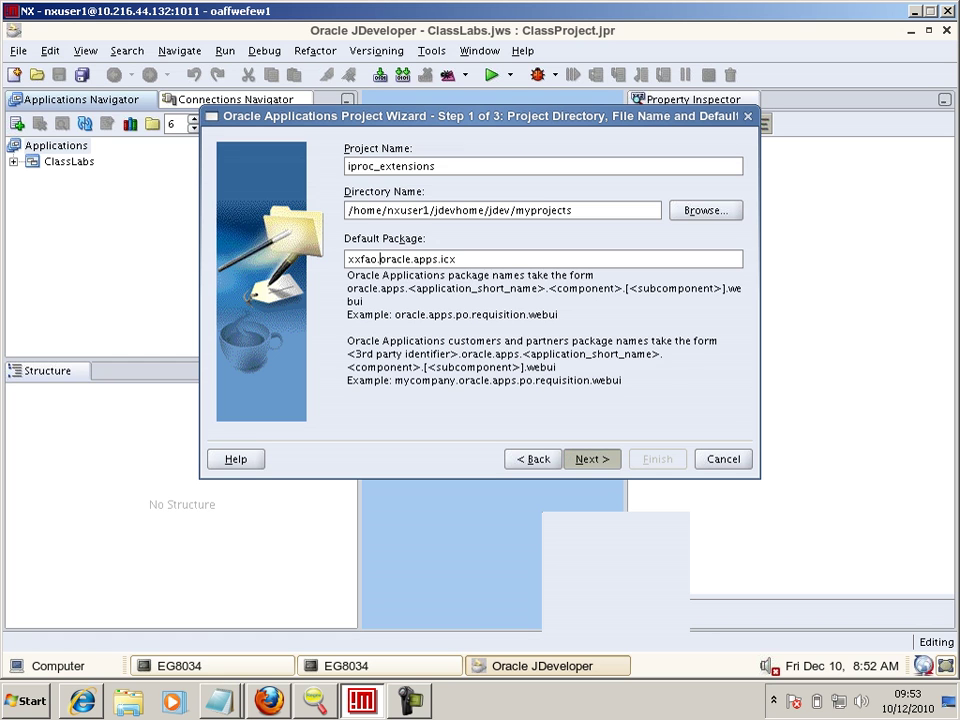
click(592, 459)
click(592, 459)
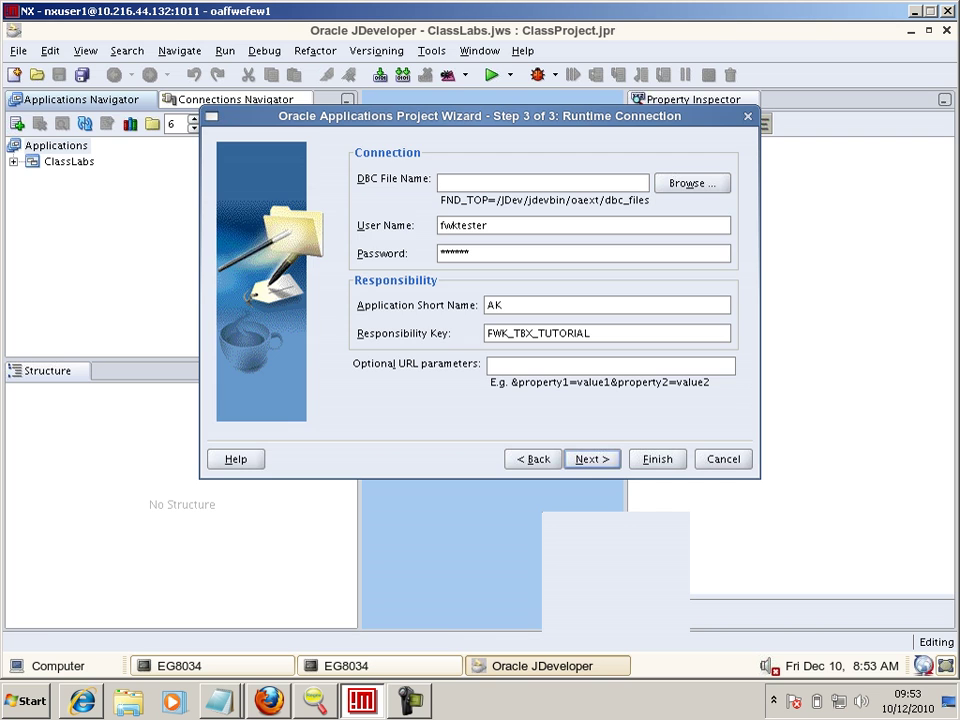
click(692, 183)
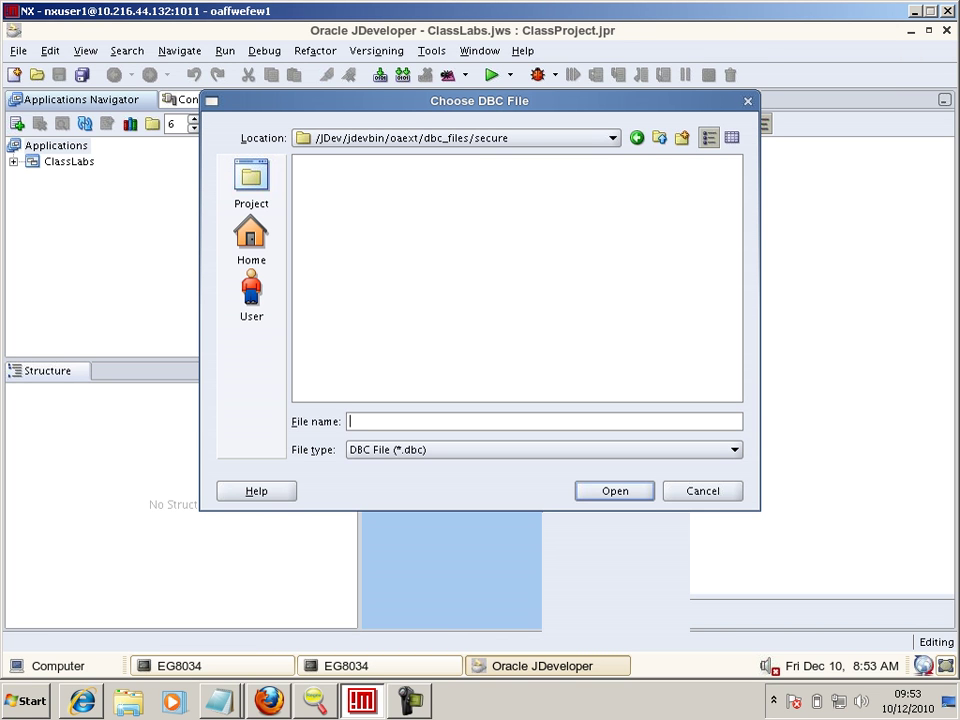
key(alt+Tab)
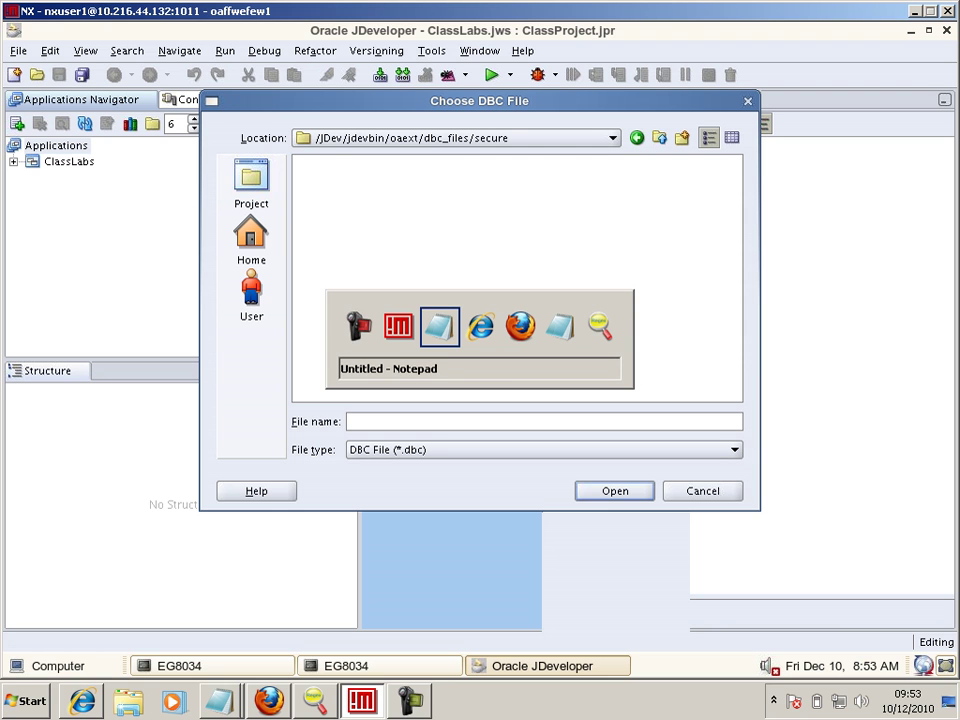
key(alt+shift+Tab)
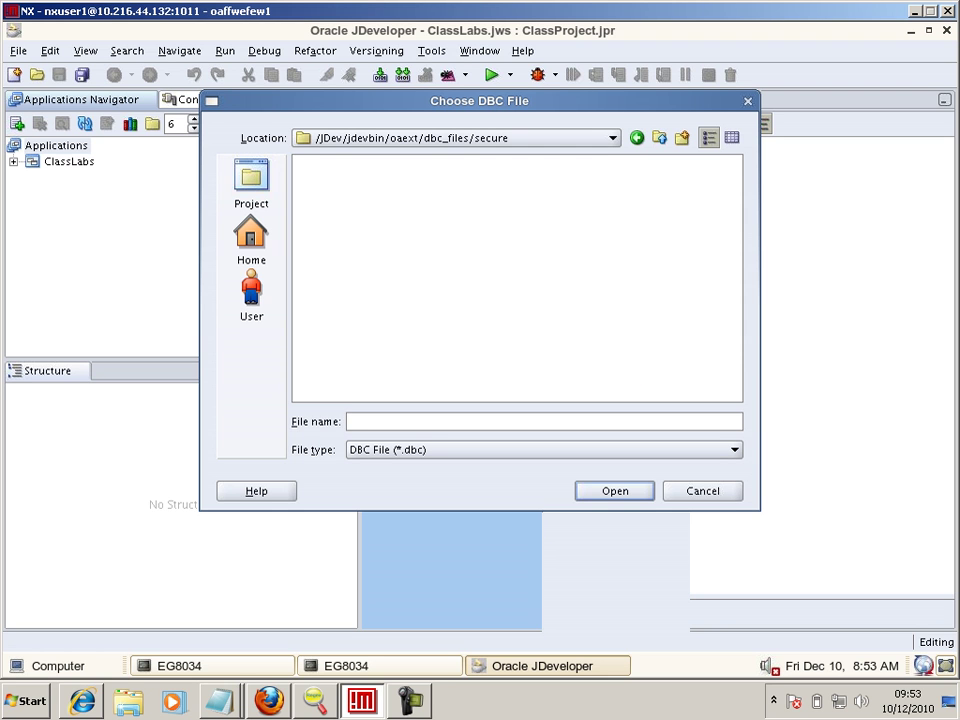
- Abandon a cd into myprojects and change into the $FND_SECURE directory instead
click(380, 666)
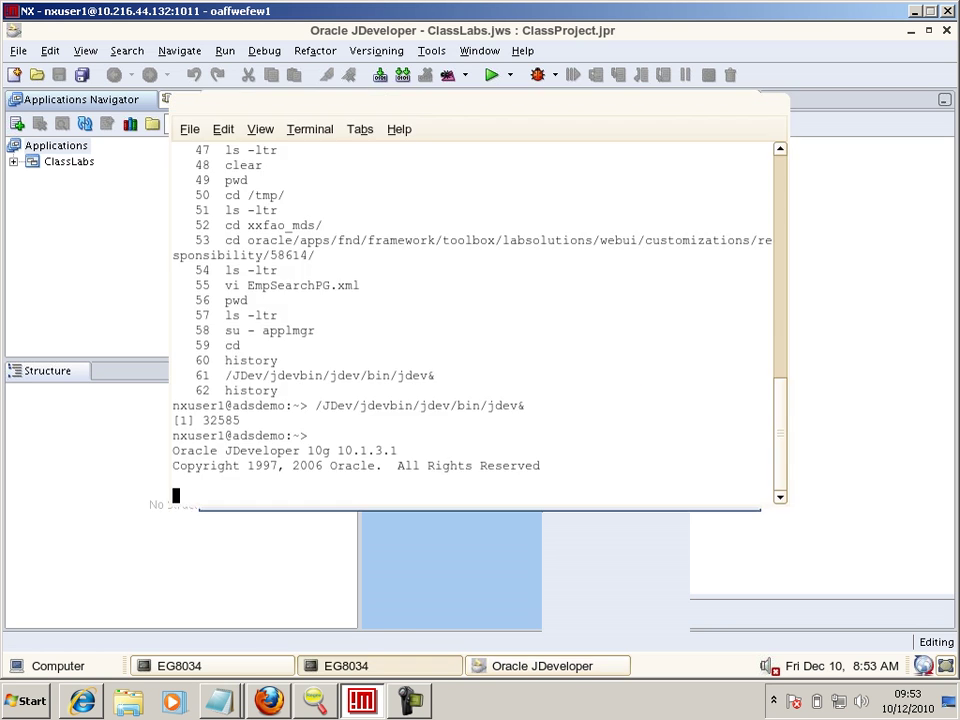
key(alt+Tab)
text(cd $)
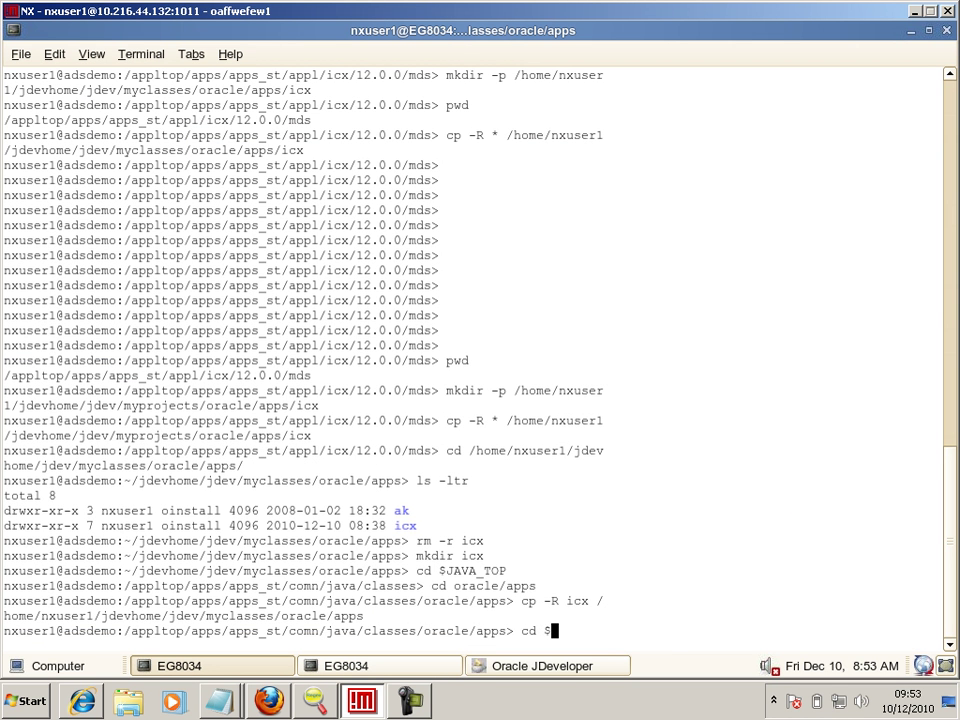
text(JDEV_USER_HOME/myp)
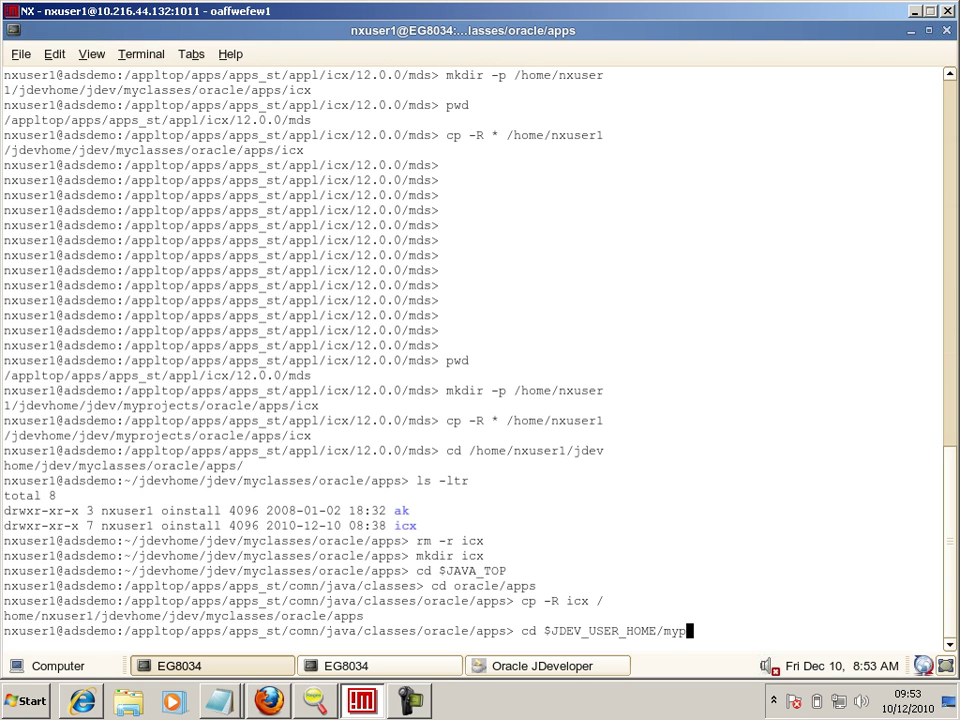
key(Tab)
text(oracle)
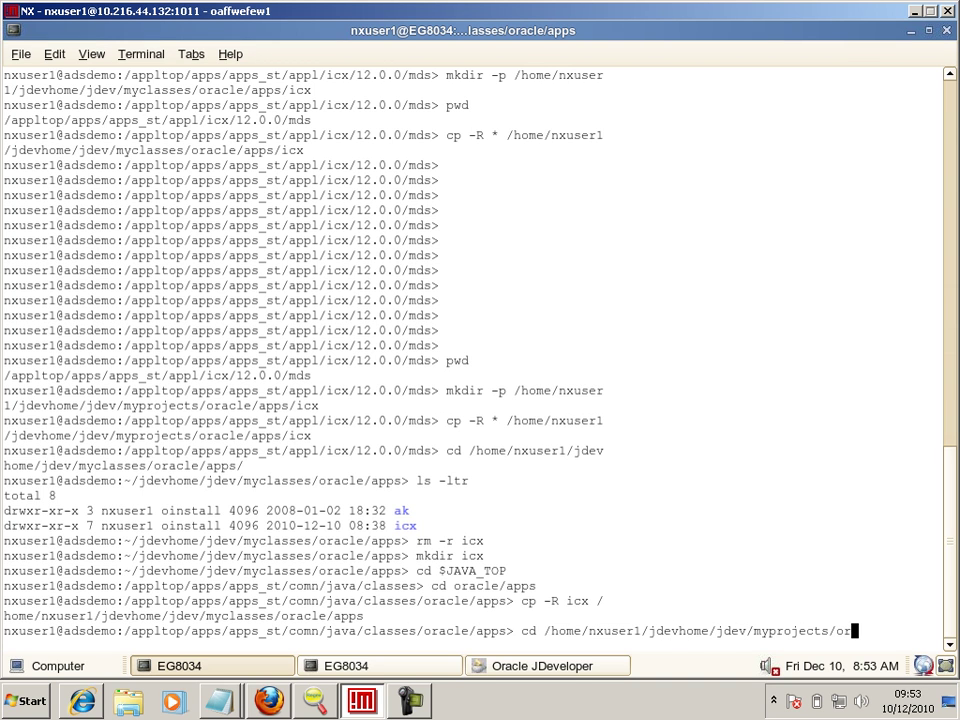
key(BackSpace)
key(BackSpace)
key(BackSpace)
key(BackSpace)
key(BackSpace)
key(BackSpace)
text(db)
text(c)
text(_)
key(BackSpace)
key(BackSpace)
key(BackSpace)
key(BackSpace)
key(BackSpace)
key(BackSpace)
key(BackSpace)
key(BackSpace)
key(BackSpace)
key(BackSpace)
key(BackSpace)
key(BackSpace)
key(BackSpace)
key(BackSpace)
key(BackSpace)
key(BackSpace)
key(BackSpace)
key(BackSpace)
key(BackSpace)
key(BackSpace)
key(BackSpace)
key(BackSpace)
key(BackSpace)
key(BackSpace)
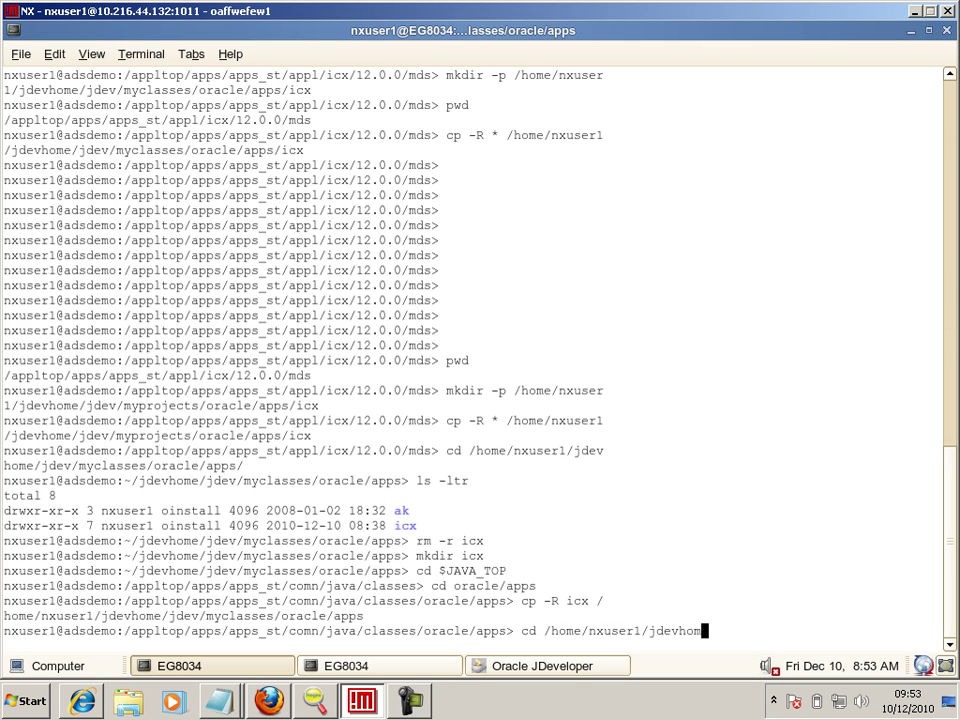
key(BackSpace)
key(BackSpace)
key(BackSpace)
key(BackSpace)
key(BackSpace)
key(BackSpace)
key(BackSpace)
key(BackSpace)
key(BackSpace)
key(BackSpace)
key(BackSpace)
key(BackSpace)
key(BackSpace)
text(cd )
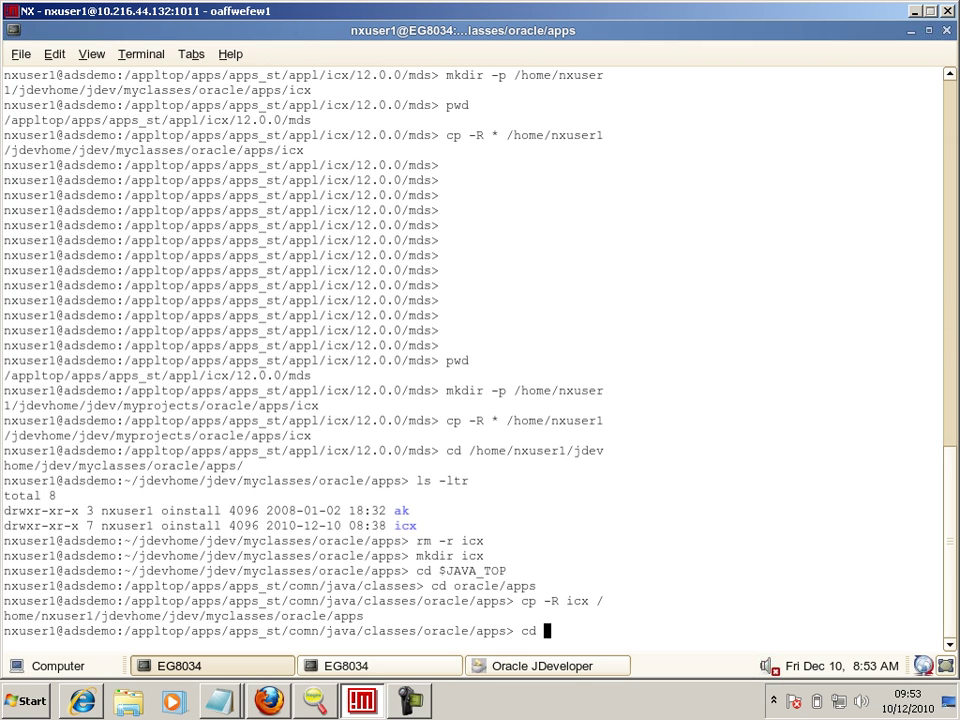
text($FND_SECURE)
key(Return)
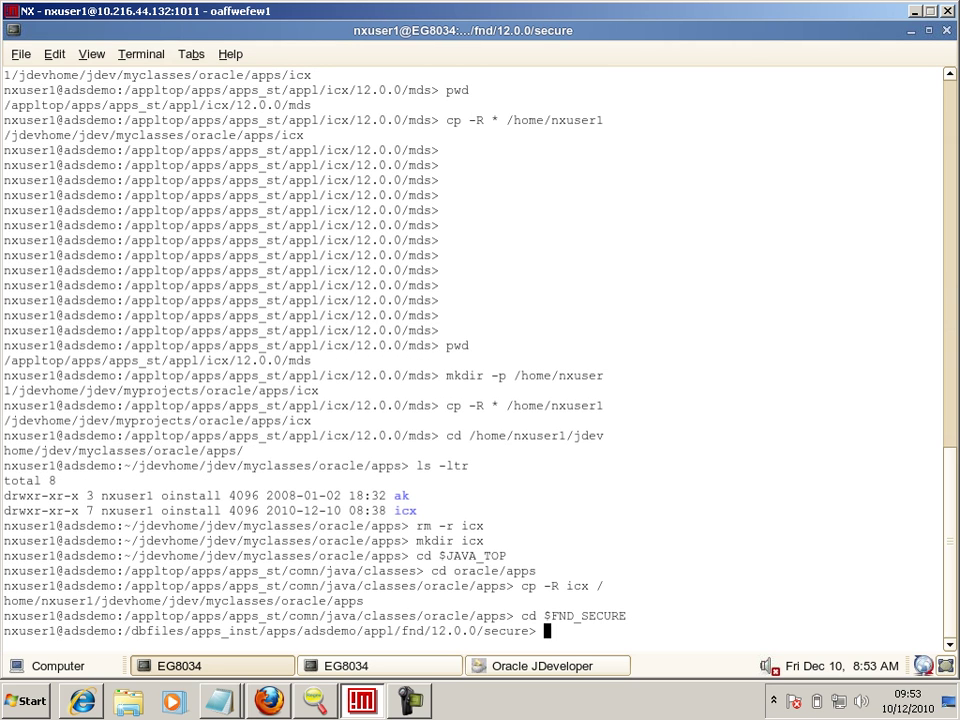
- List the secure directory's files with ls -ltr, print its path with pwd and copy it
text(ls -ltr)
key(Return)
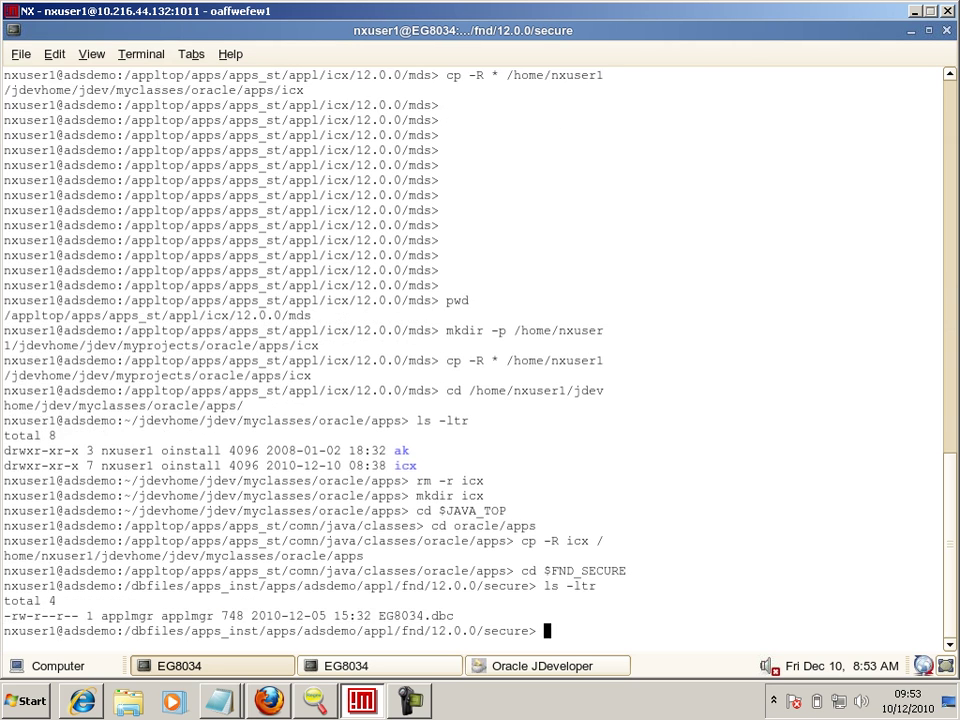
text(pwd)
key(Return)
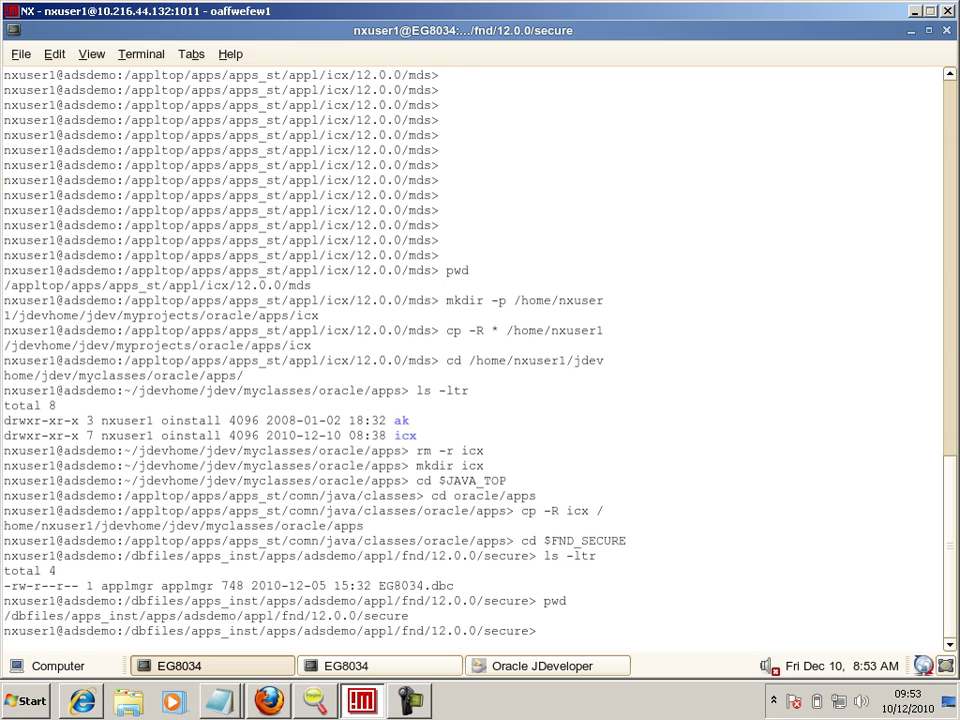
drag(4, 616, 408, 616)
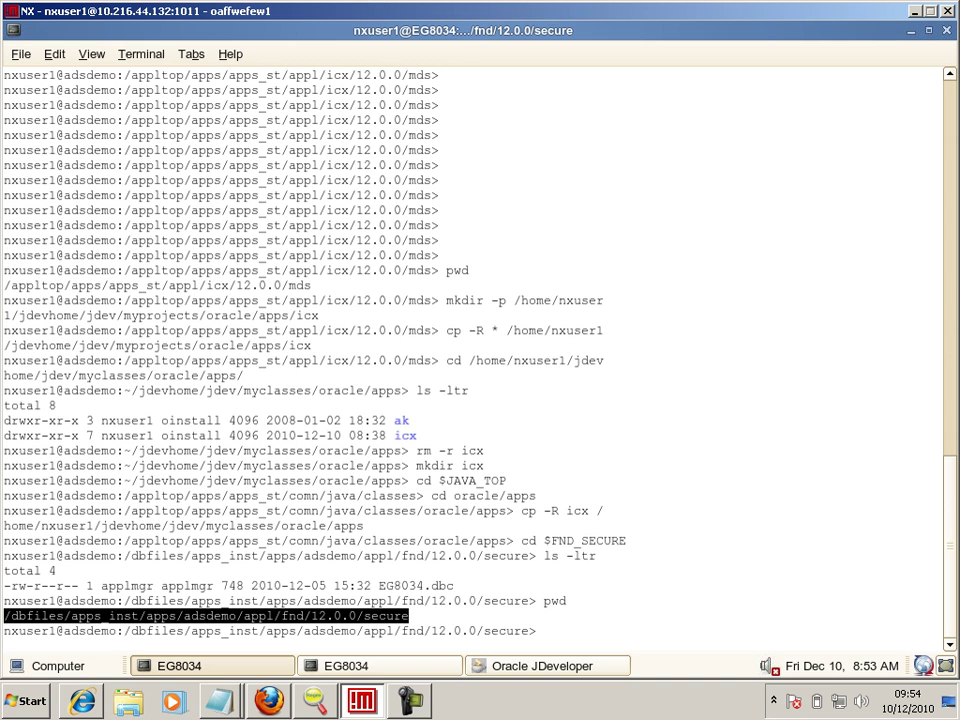
right_click(403, 619)
click(420, 471)
- Check JDeveloper's DBC chooser, then reselect and copy the secure directory path again
key(alt+Tab)
key(alt+Tab)
key(alt+shift+Tab)
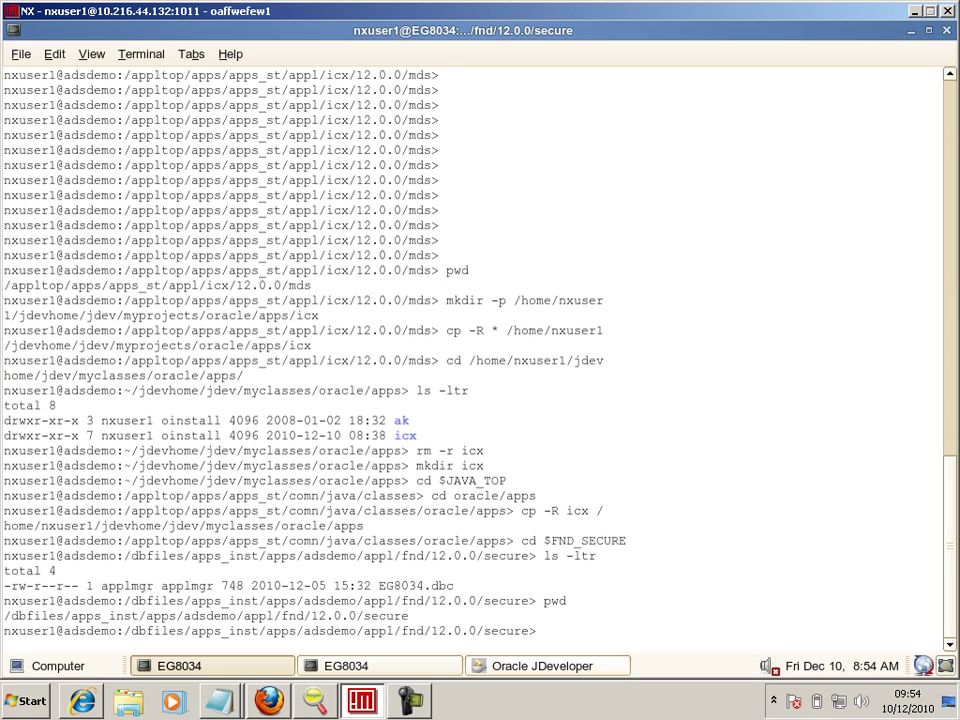
key(alt+Tab)
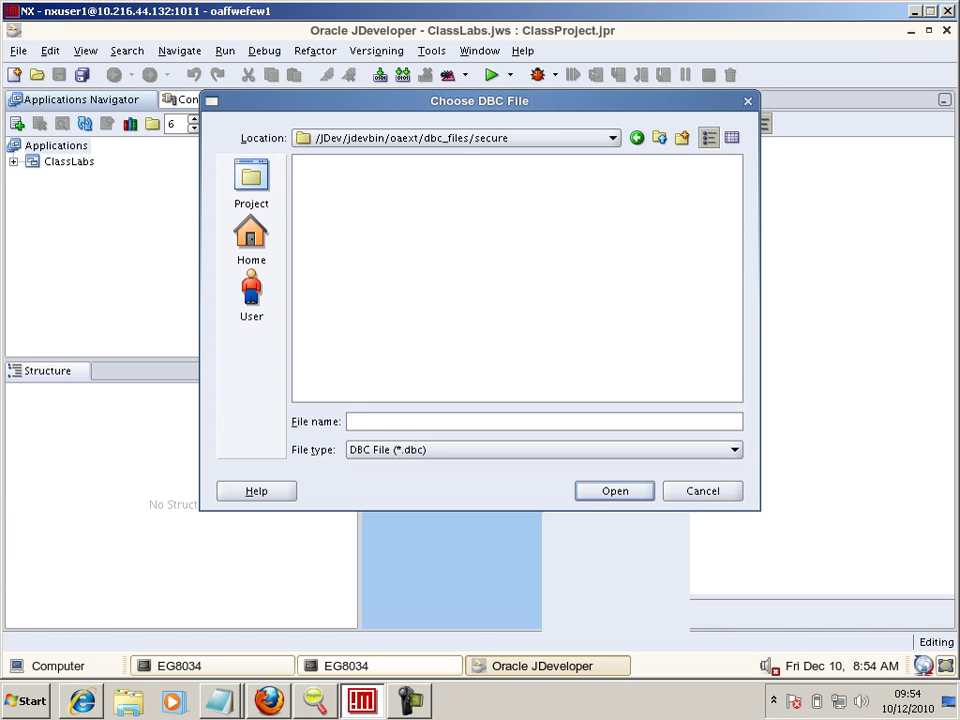
key(alt+Tab)
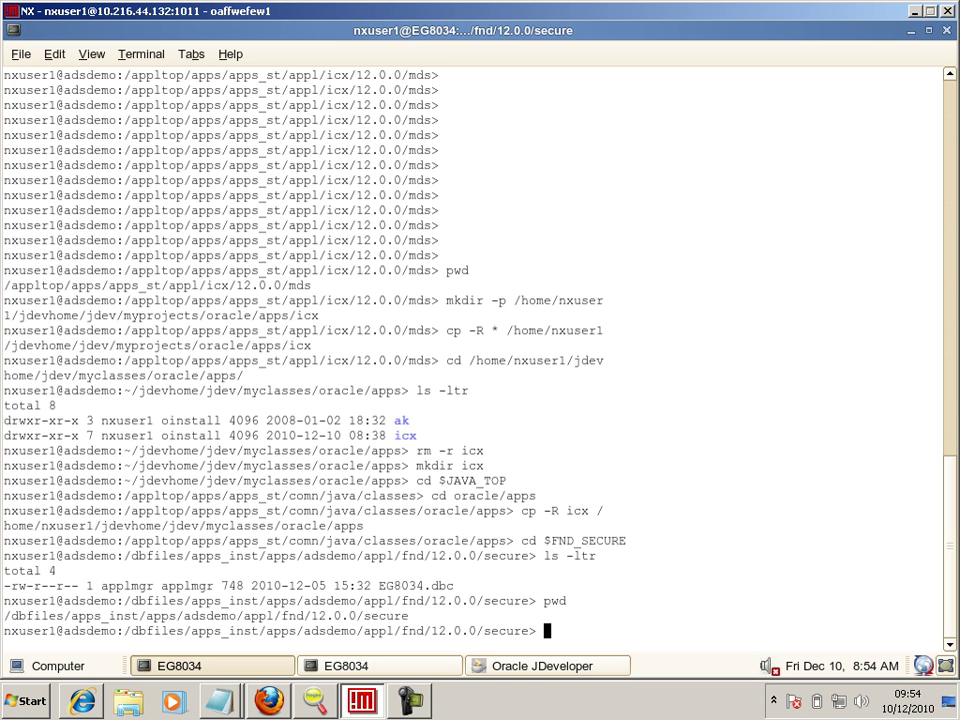
mouse_move(6, 616)
mouse_down()
mouse_move(251, 603)
mouse_move(408, 628)
mouse_move(418, 619)
mouse_move(388, 586)
mouse_move(400, 601)
mouse_move(4, 617)
mouse_up()
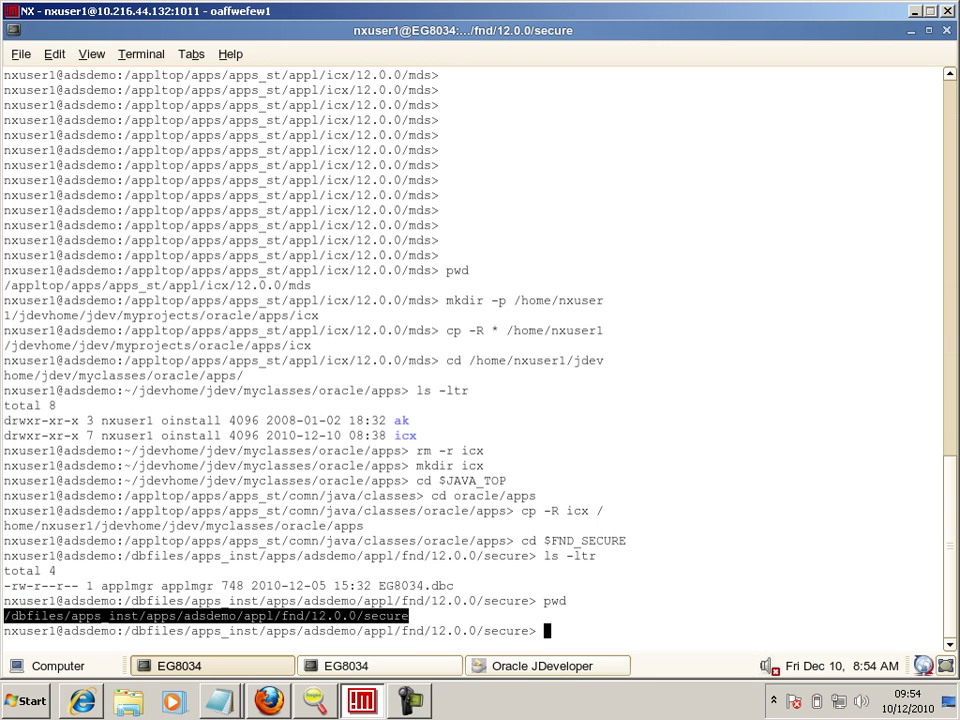
right_click(402, 369)
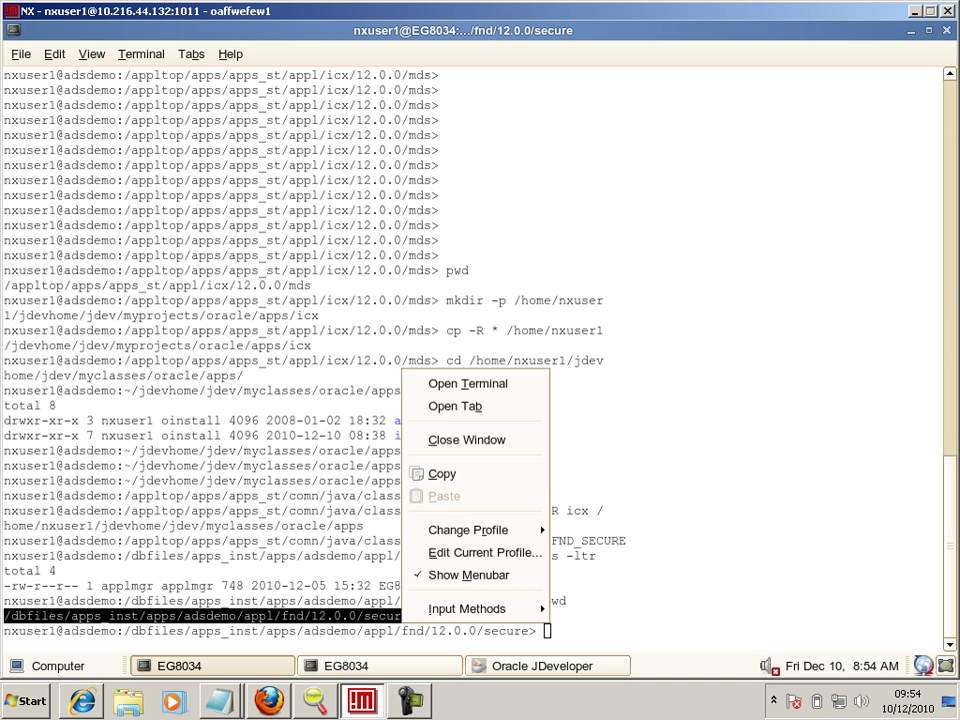
click(410, 473)
- Cycle through Notepad and JDeveloper windows before returning to the secure-directory terminal
key(alt+Tab)
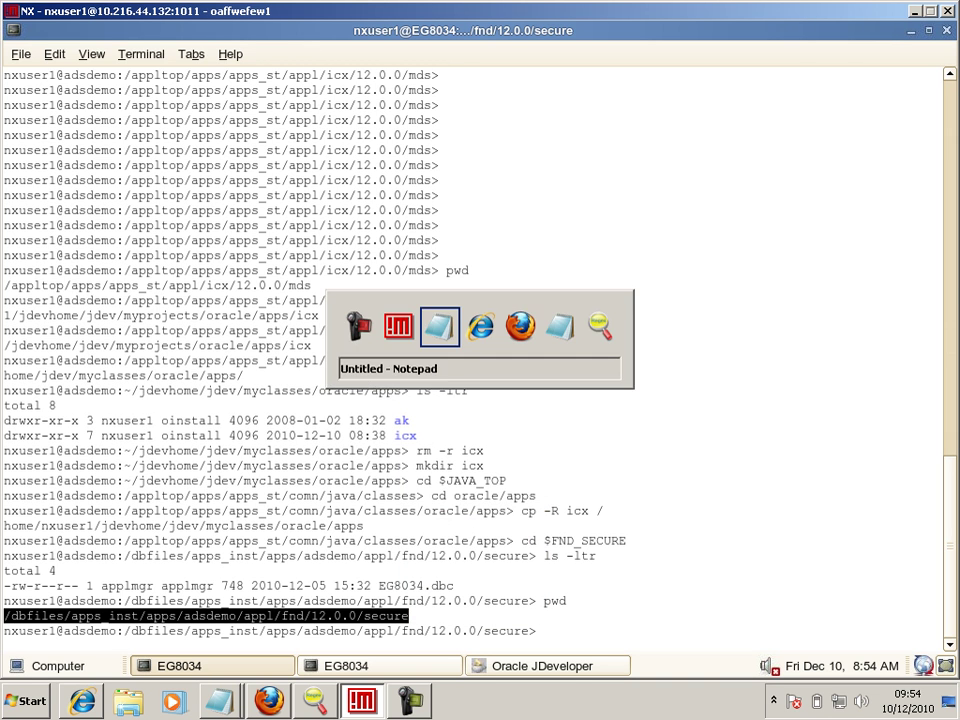
key(alt+Tab)
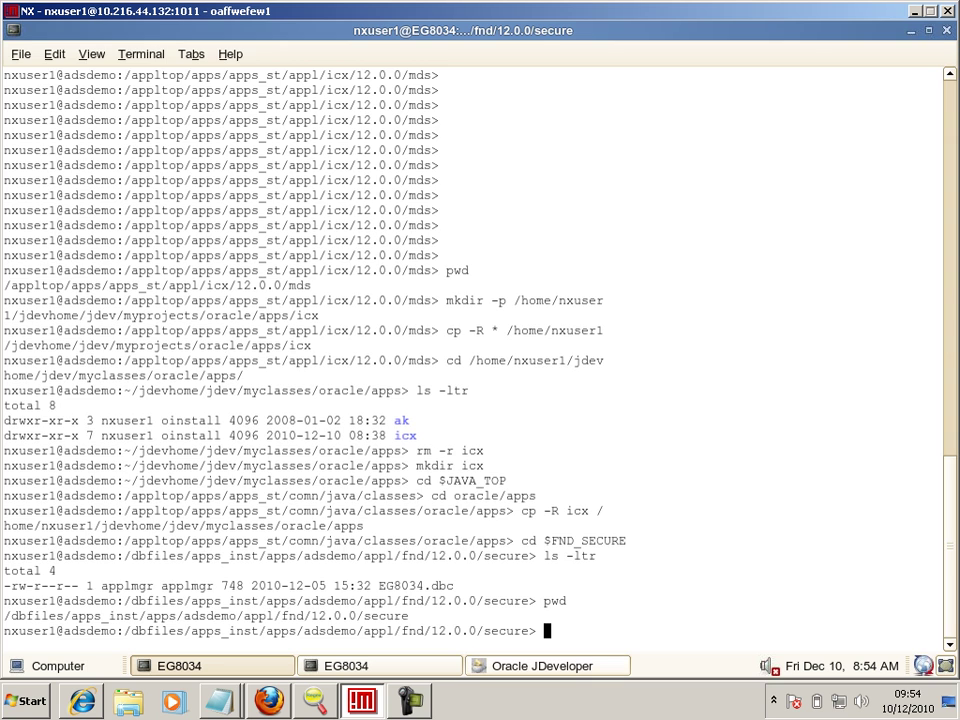
click(560, 666)
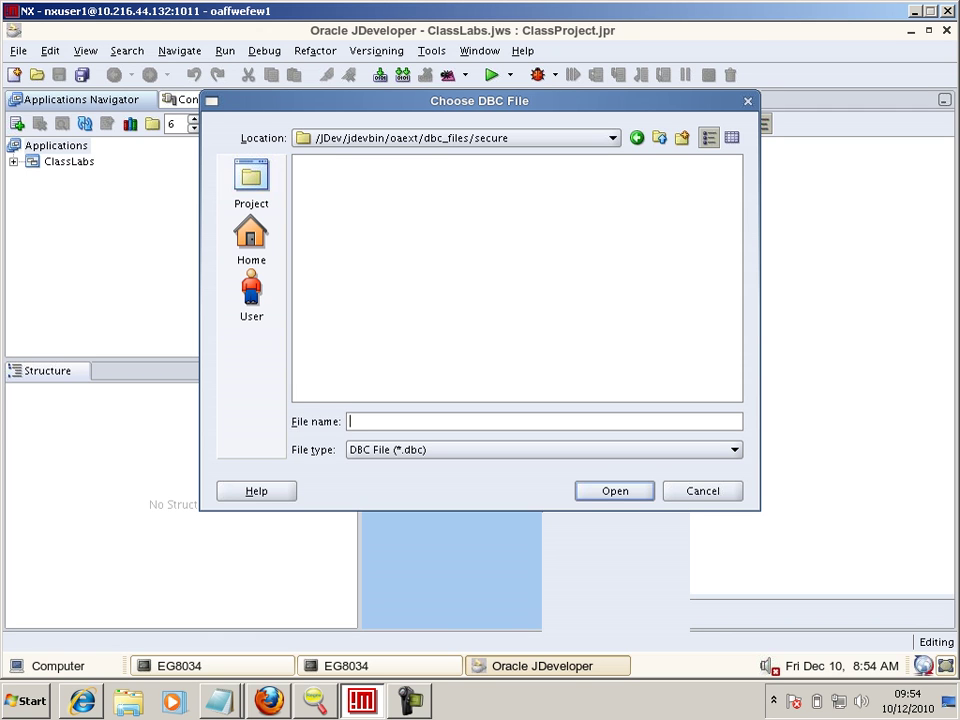
key(alt+Tab)
key(alt+shift+Tab)
click(340, 665)
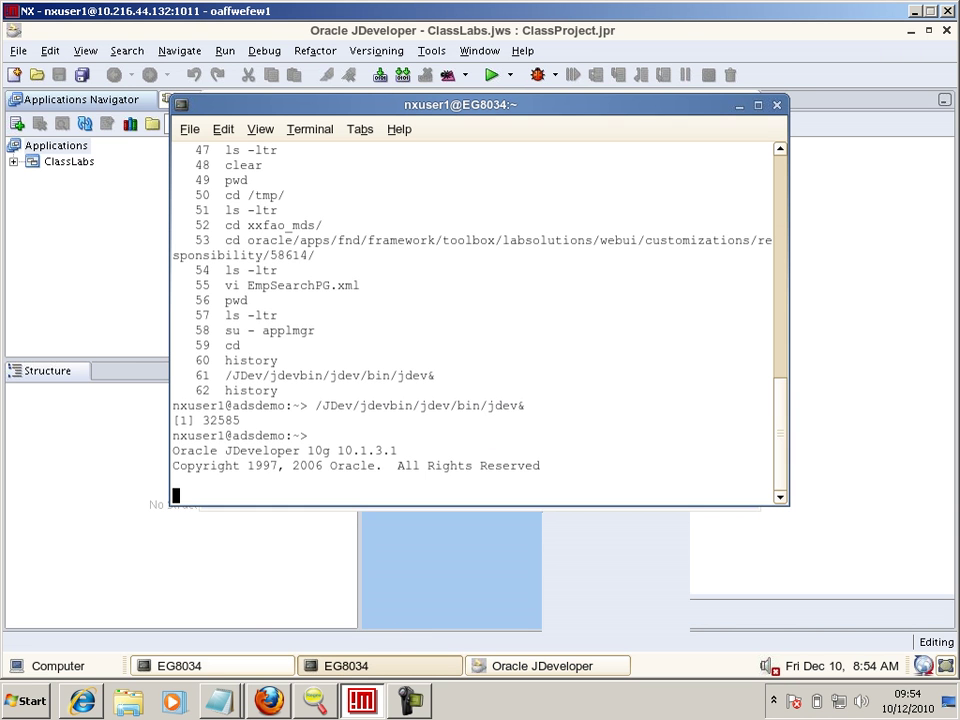
key(alt+Tab)
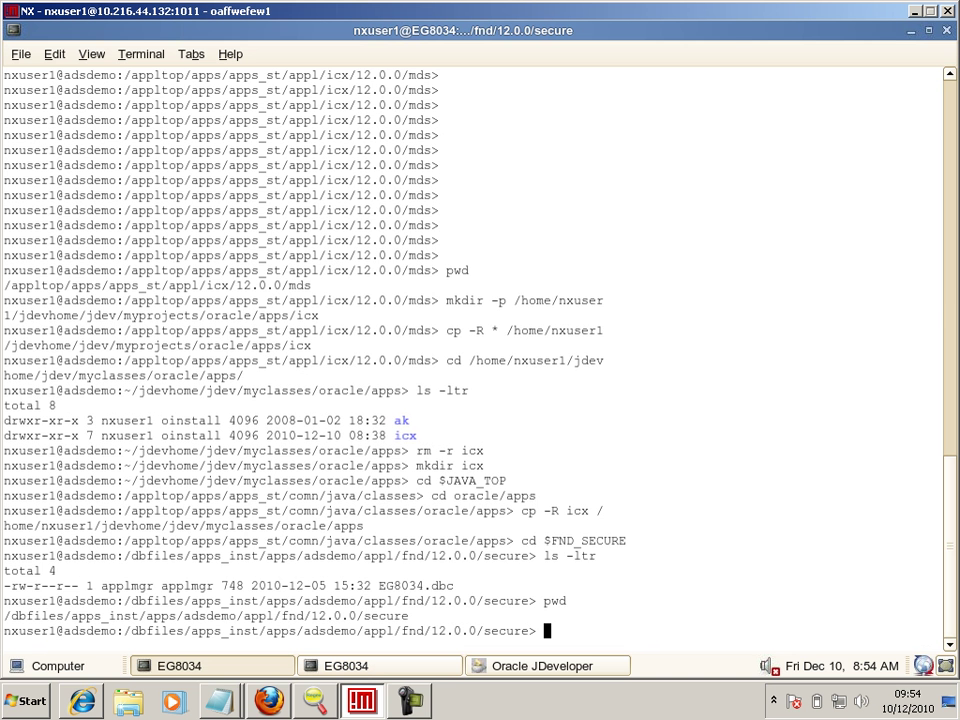
- Copy EG8034.dbc to /tmp/1.dbc with cp
text(cp)
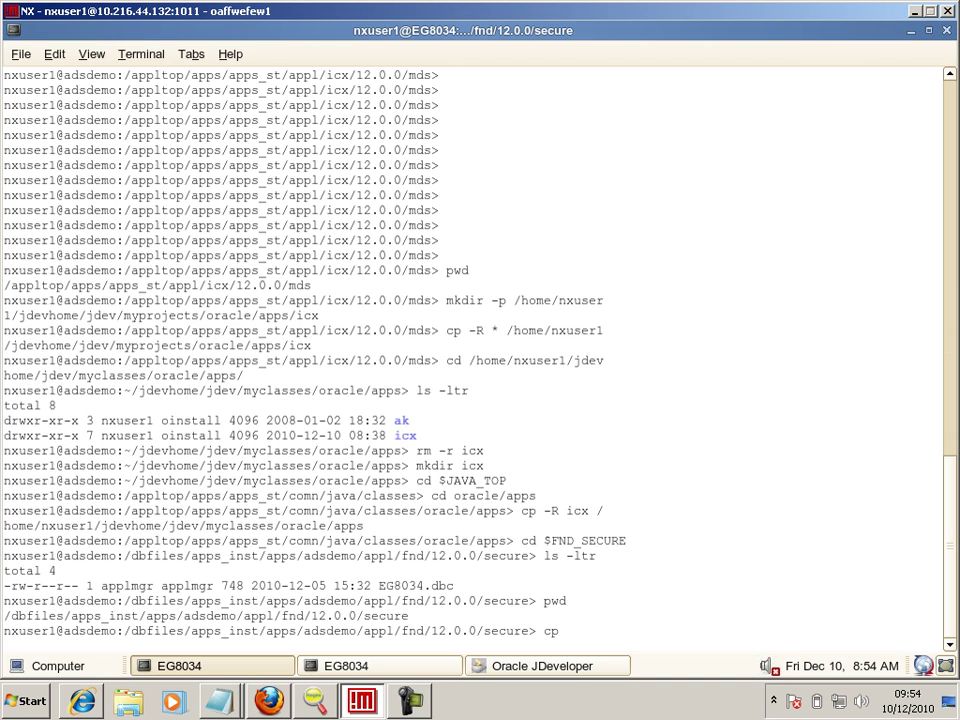
key(Tab)
text(/t)
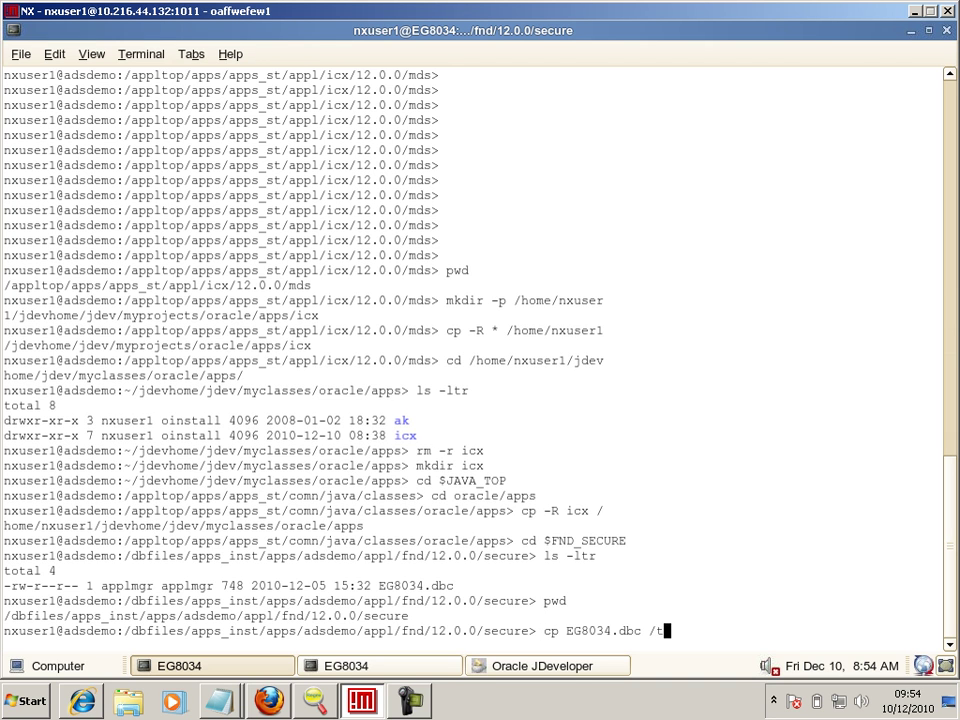
text(mp/1.dbc)
key(Return)
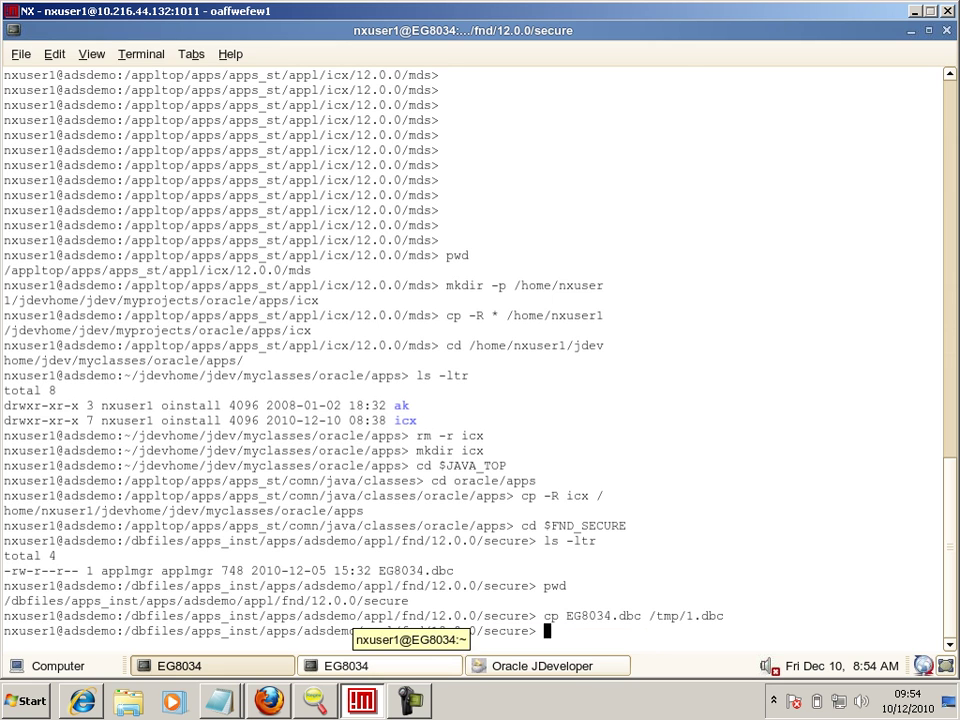
click(548, 665)
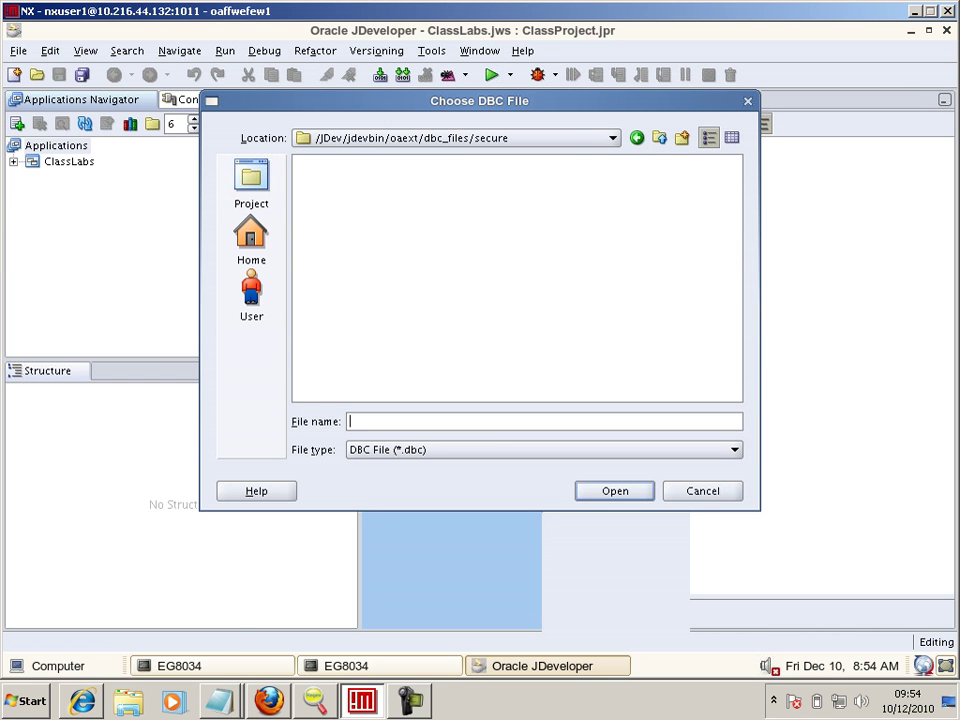
click(212, 666)
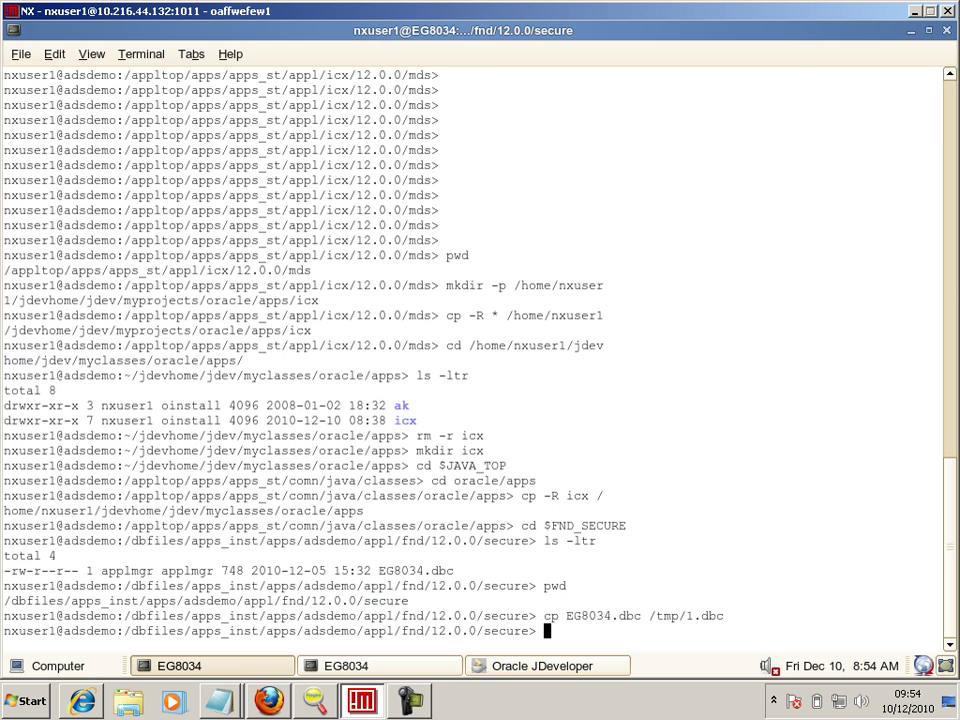
- Enter /tmp/1.dbc as the DBC file name, then fill in the application user name and password
key(alt+Tab)
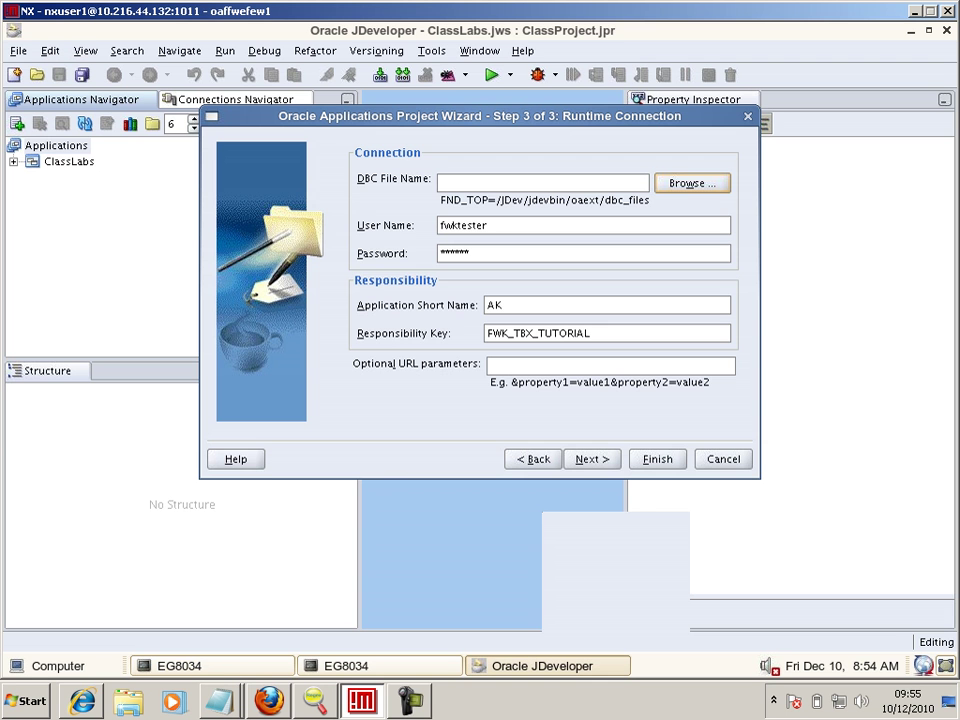
text(.tmp)
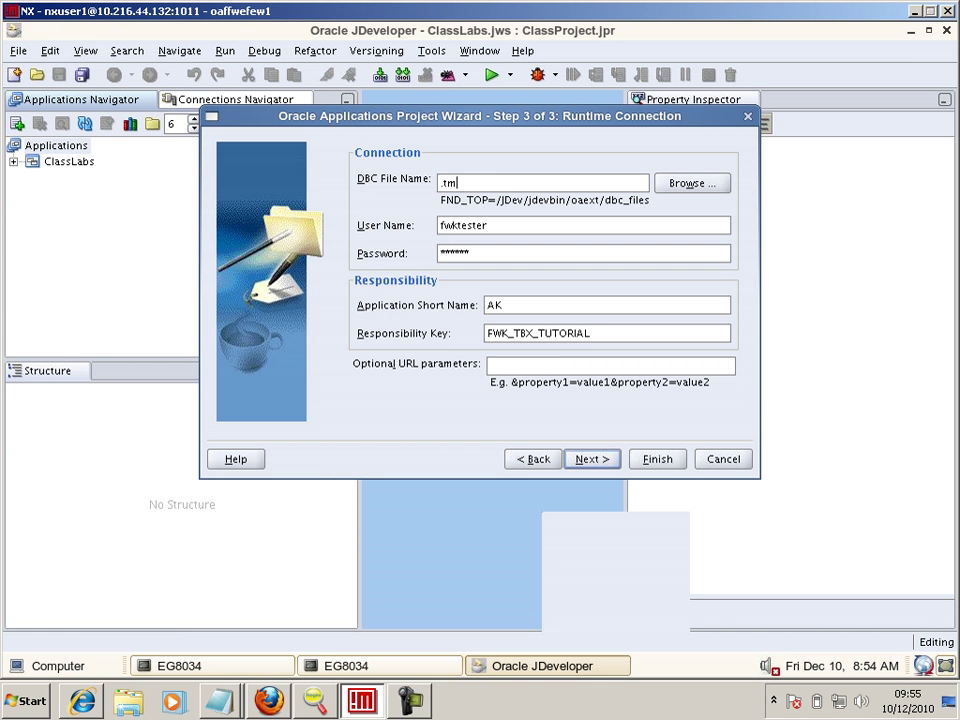
key(BackSpace)
key(BackSpace)
key(BackSpace)
key(BackSpace)
text(/tmp/1.dbc)
key(Tab)
key(Tab)
key(Tab)
key(shift+Tab)
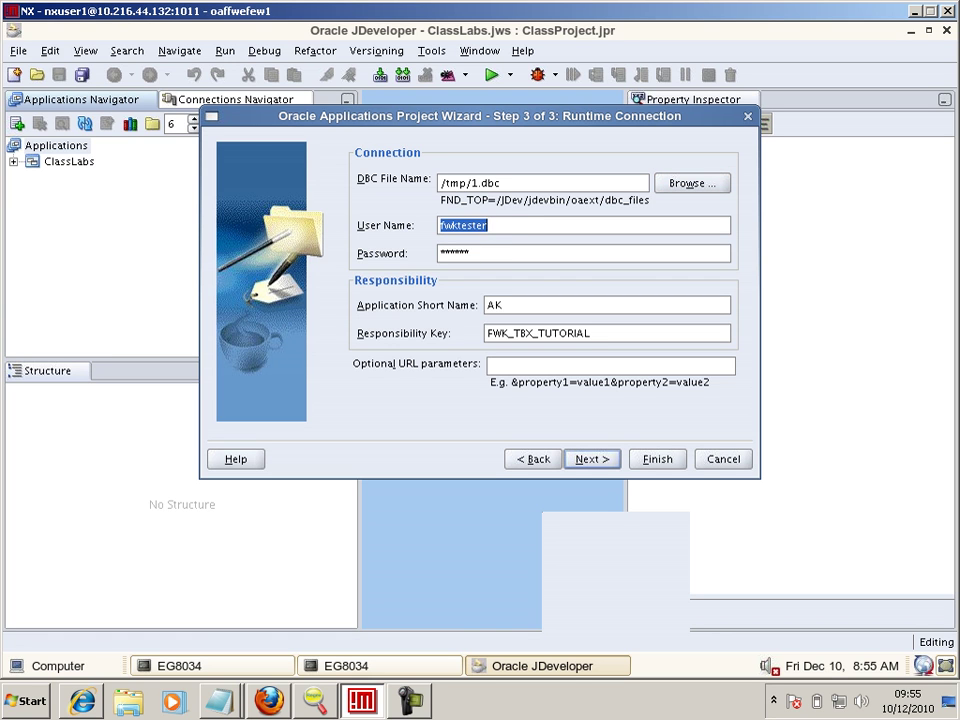
text(operations)
key(Tab)
text(welc)
key(BackSpace)
key(BackSpace)
key(BackSpace)
key(BackSpace)
text(welcome1)
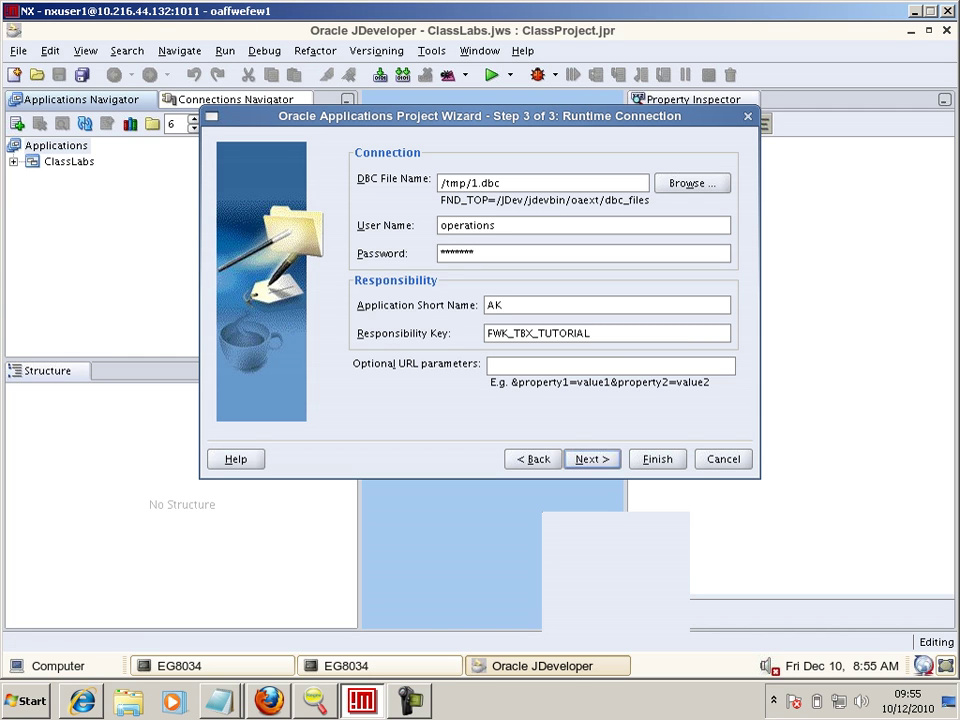
- Change the AK application short name to ICX and copy SELF_SERVICE_PURCHASING_5 from the notes
double_click(495, 305)
key(BackSpace)
text(ICX)
key(Tab)
key(alt+Tab)
key(Down)
key(Up)
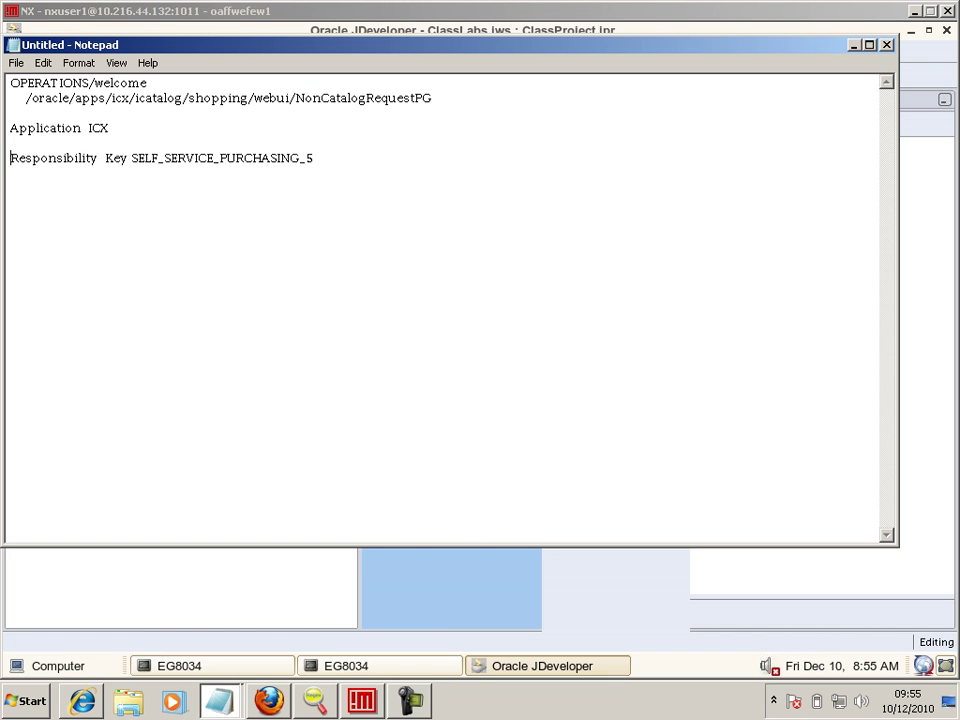
key(ctrl+Right)
key(shift+End)
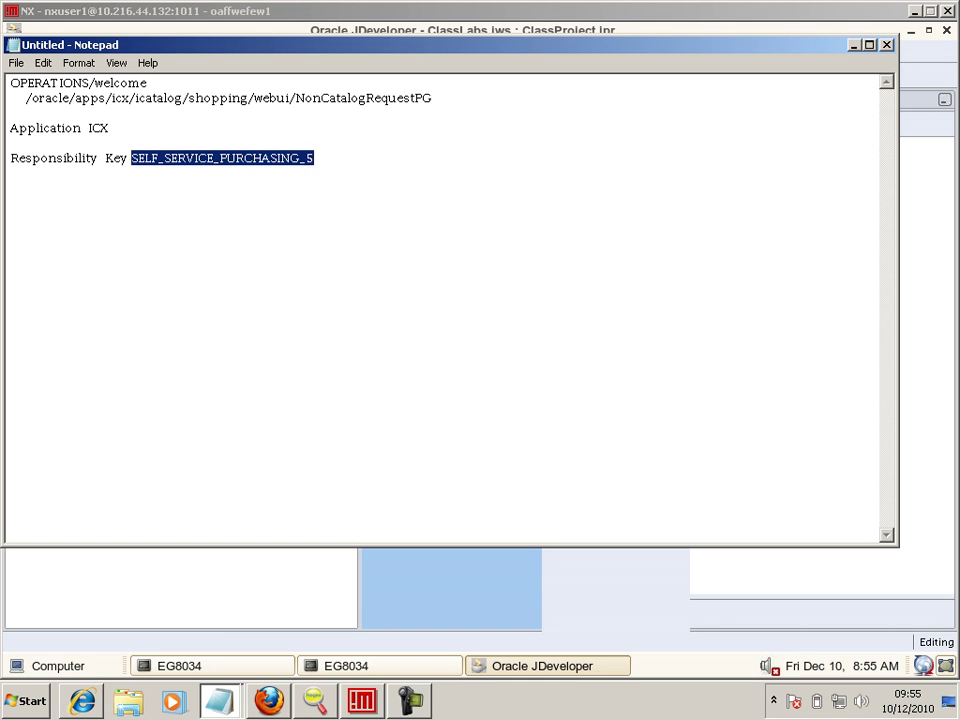
key(alt+Tab)
key(ctrl+x)
key(ctrl+v)
key(alt+Tab)
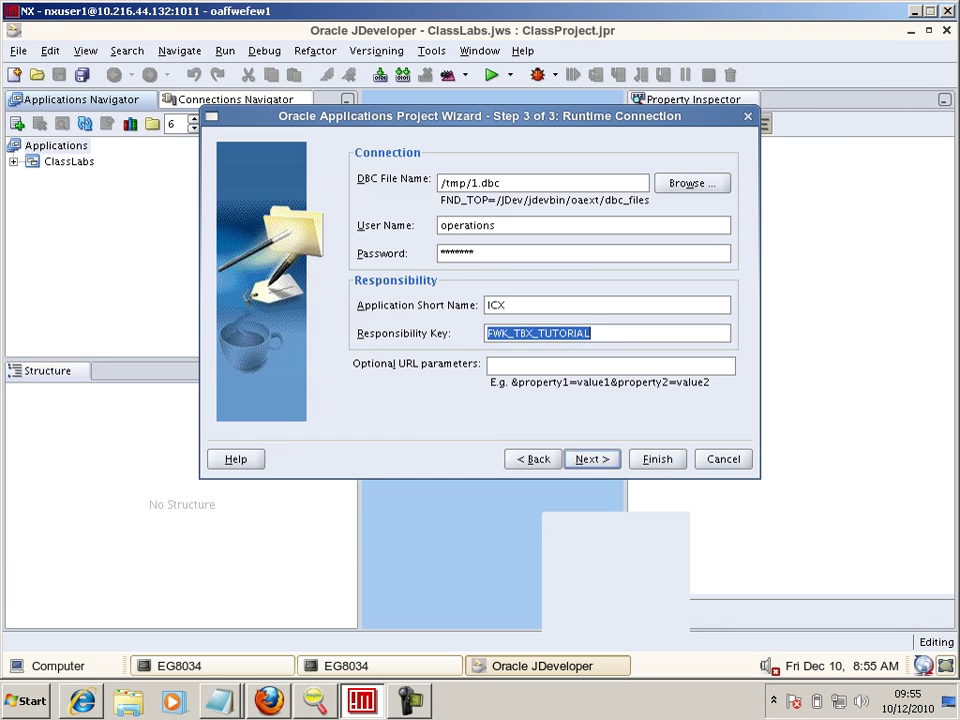
- Replace responsibility key FWK_TBX_TUTORIAL with SELF_SERVICE_PURCHASING_5 and continue, triggering Validation Failed
key(Delete)
key(alt+Tab)
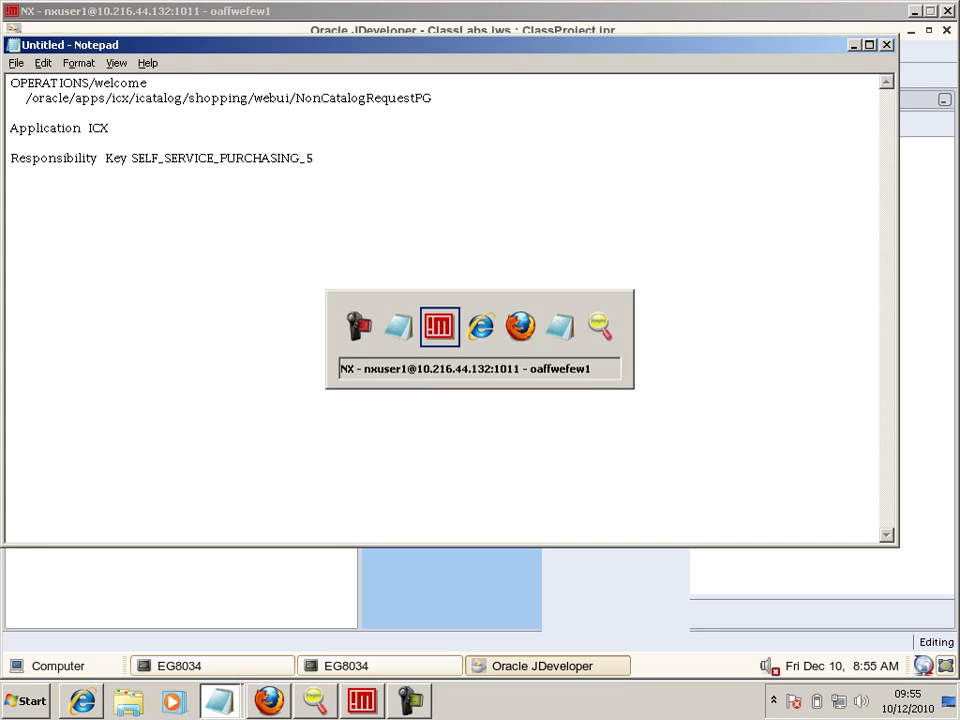
key(alt+Tab)
key(alt+Tab)
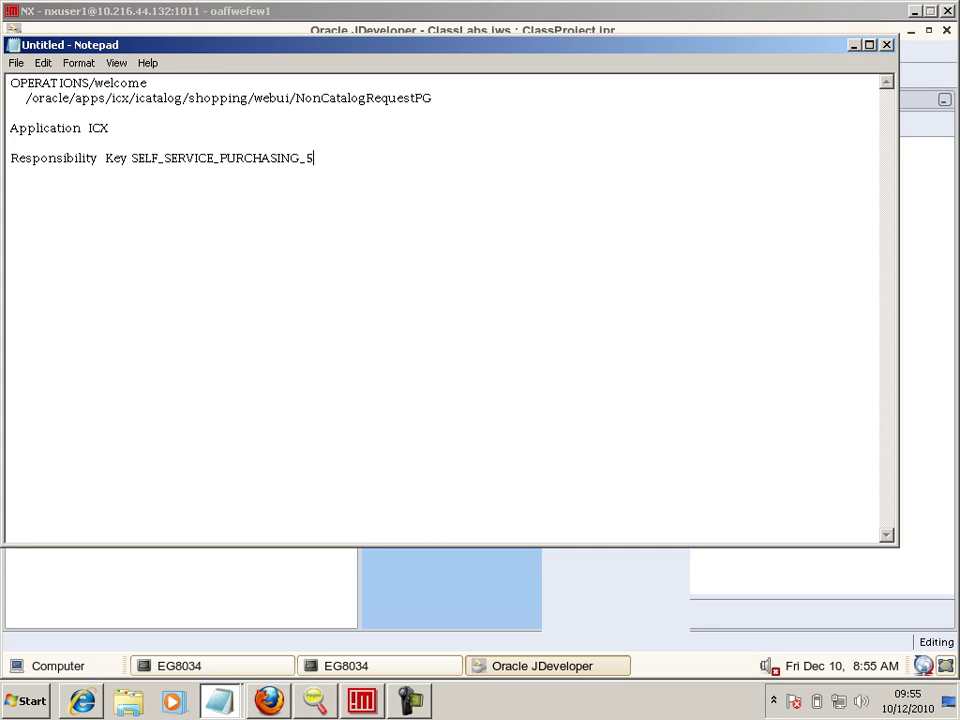
key(ctrl+shift+Left)
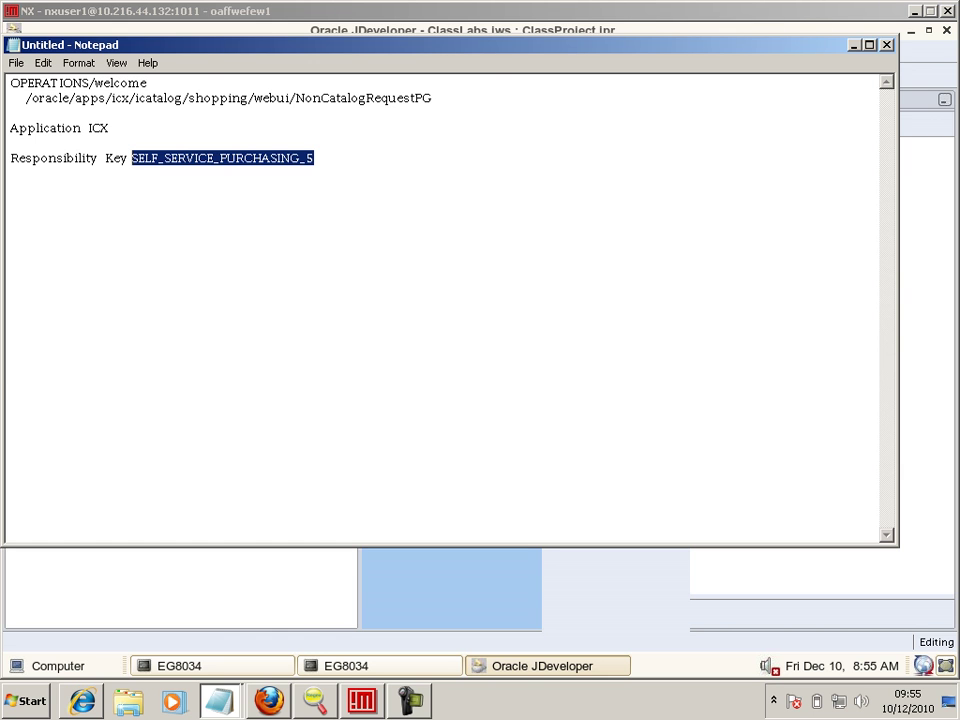
key(alt+Tab)
key(BackSpace)
key(BackSpace)
key(BackSpace)
text(SELF_S)
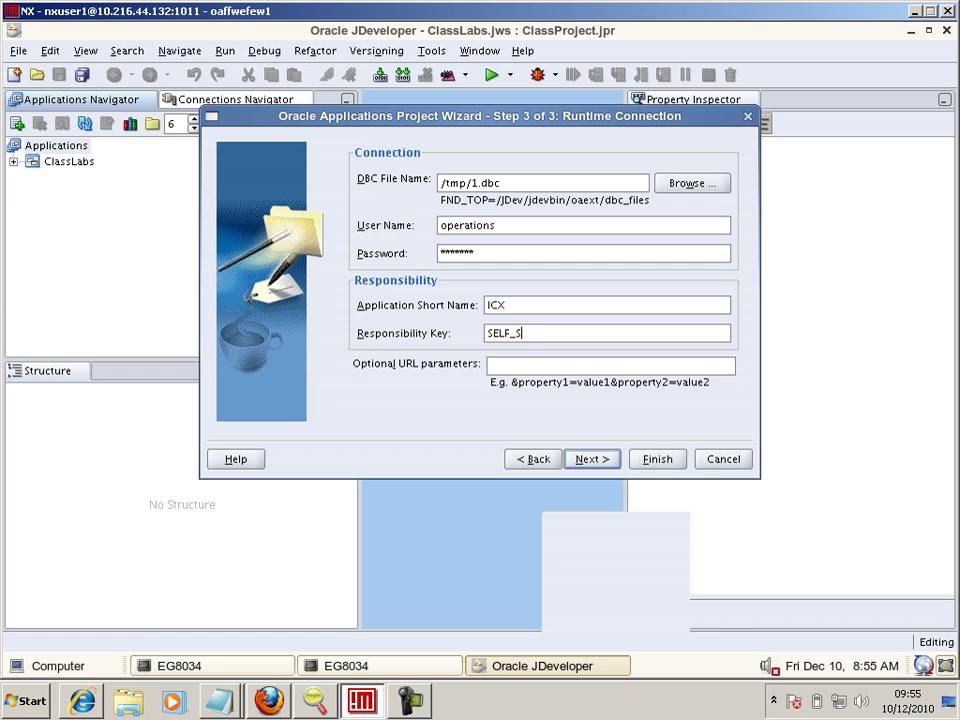
text(ERVICE_PURCHAIN)
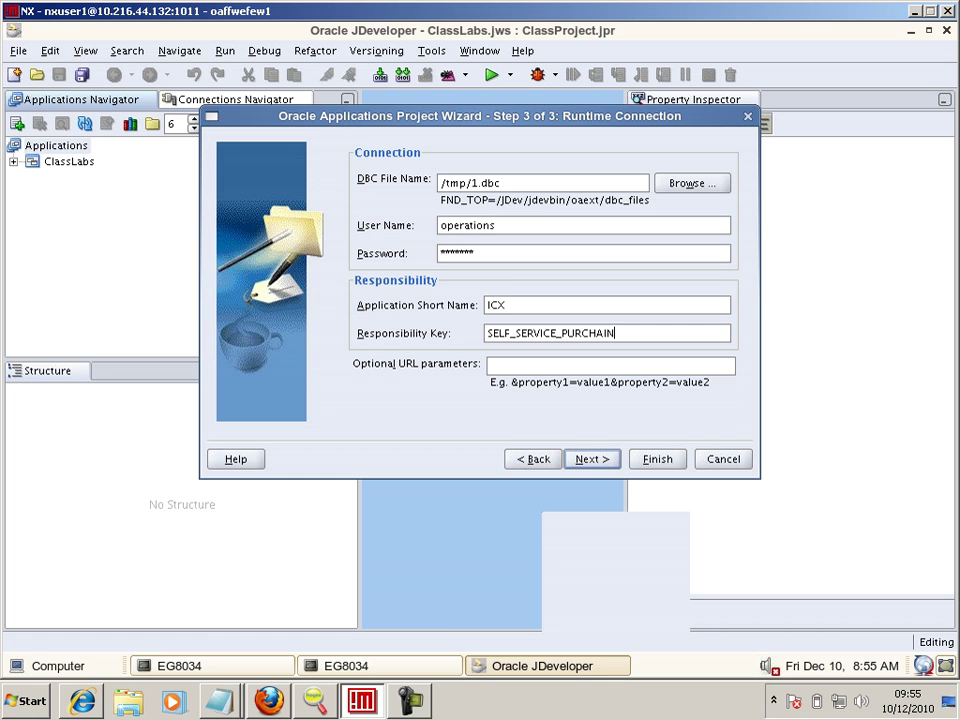
key(BackSpace)
key(BackSpace)
text(SING_5)
key(alt+Tab)
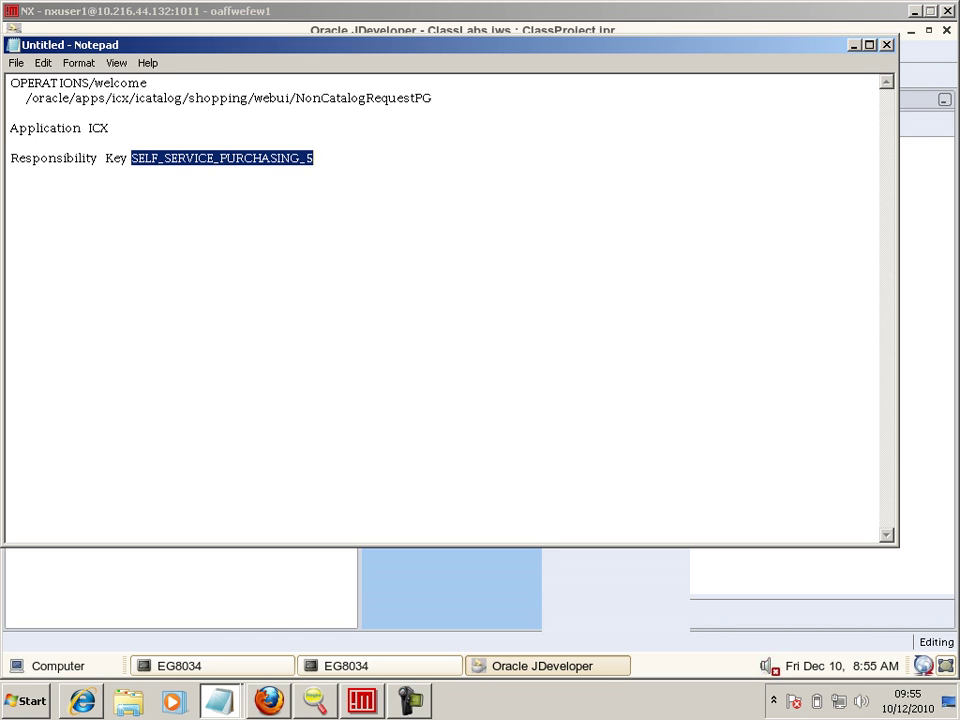
key(alt+Tab)
text(_5)
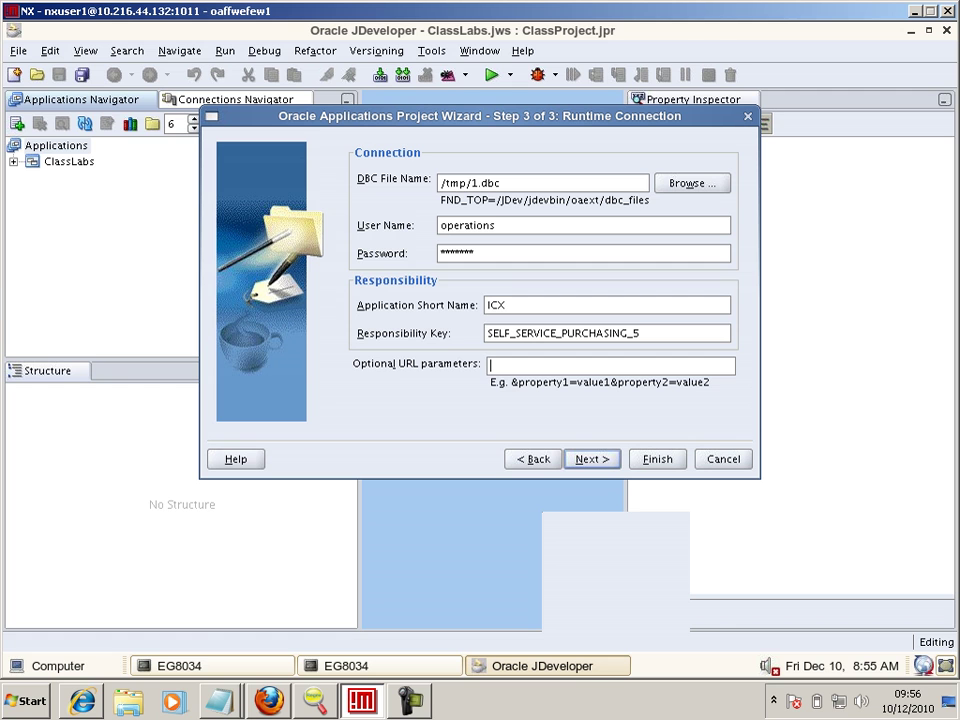
key(Return)
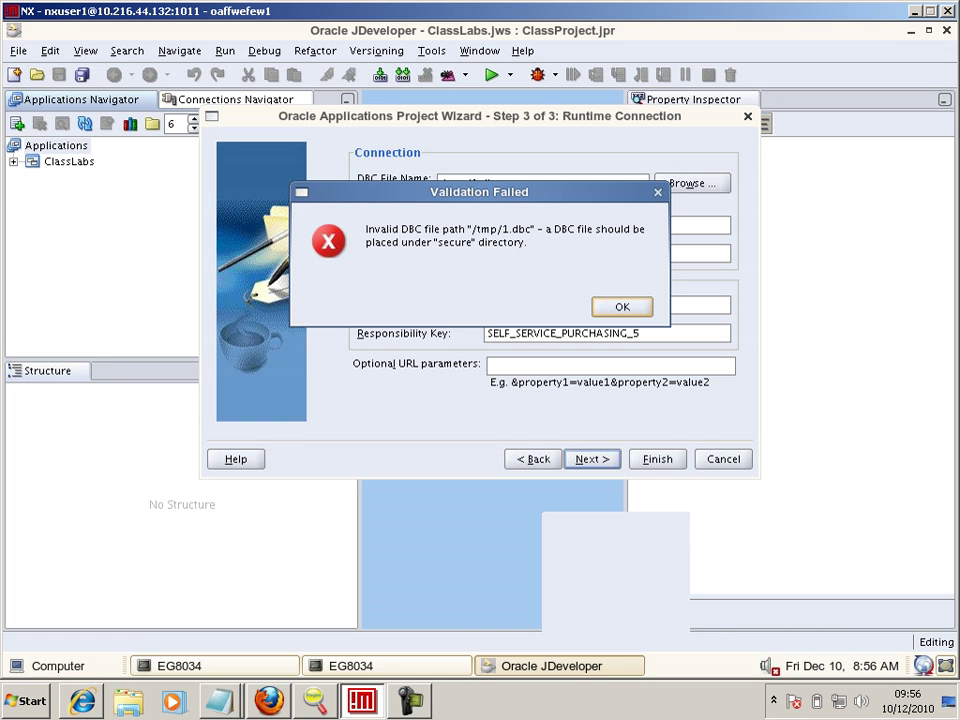
- Switch to a terminal session and create the /tmp/secure directory with mkdir
key(alt+Tab)
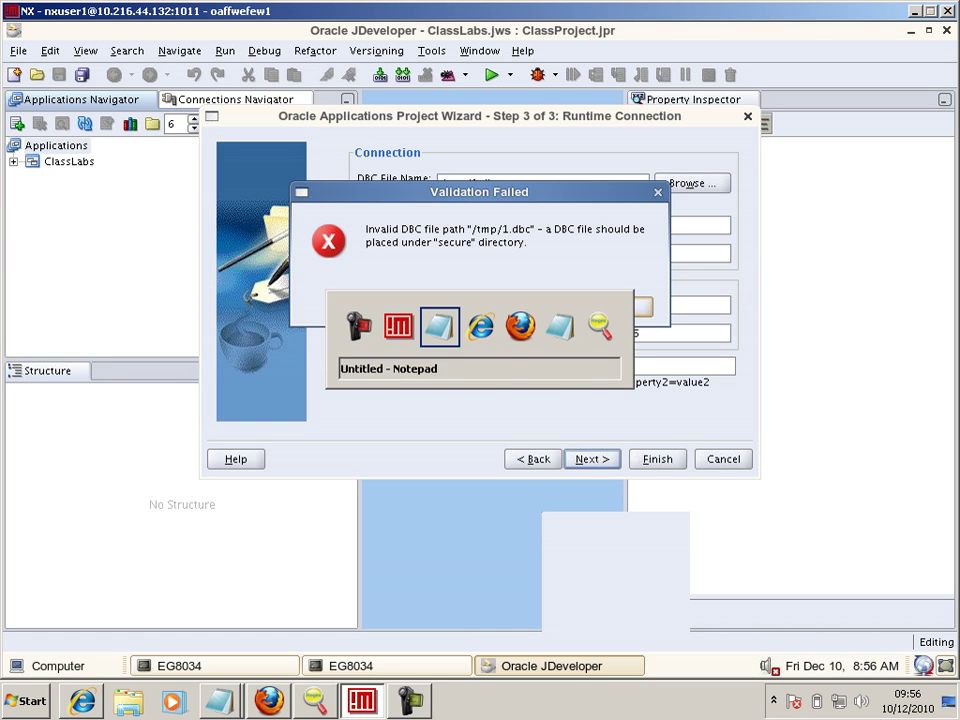
key(Escape)
click(387, 666)
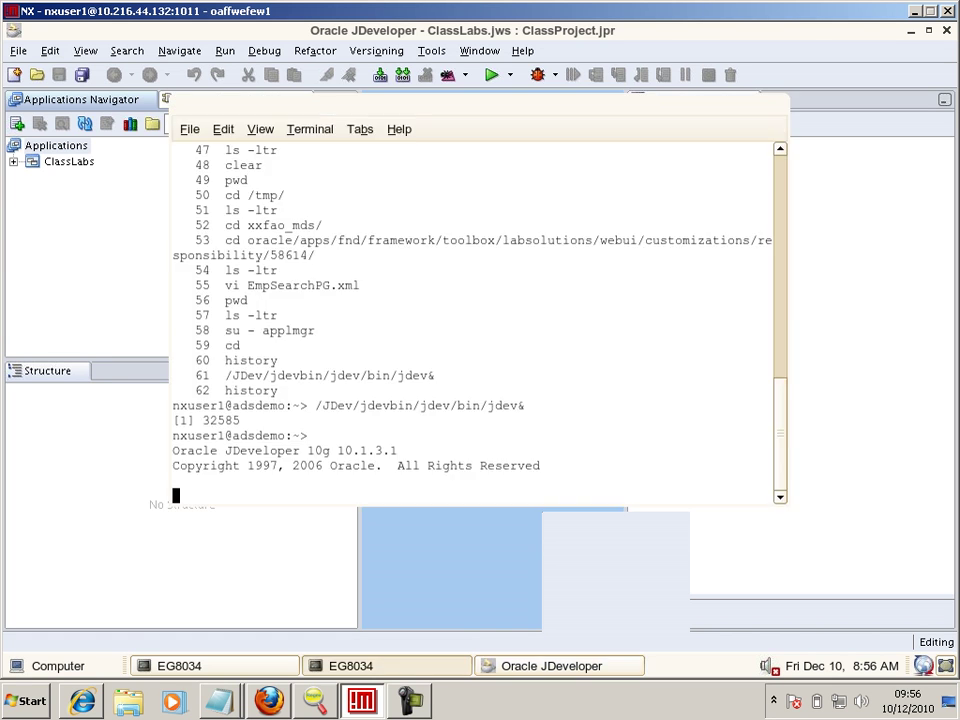
click(225, 666)
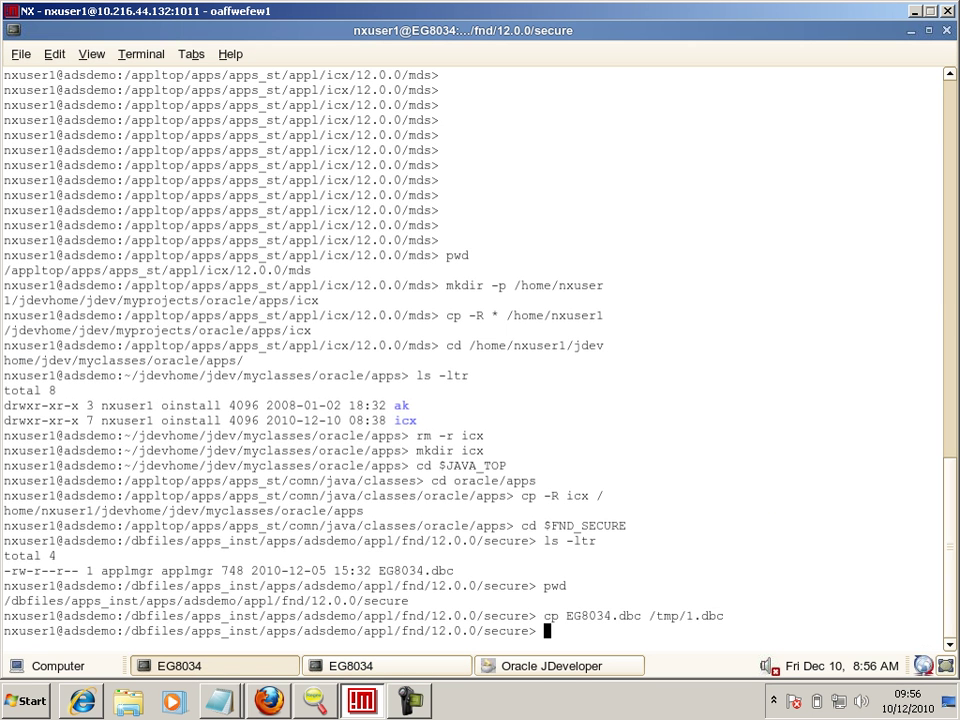
text(mkdir /tmp)
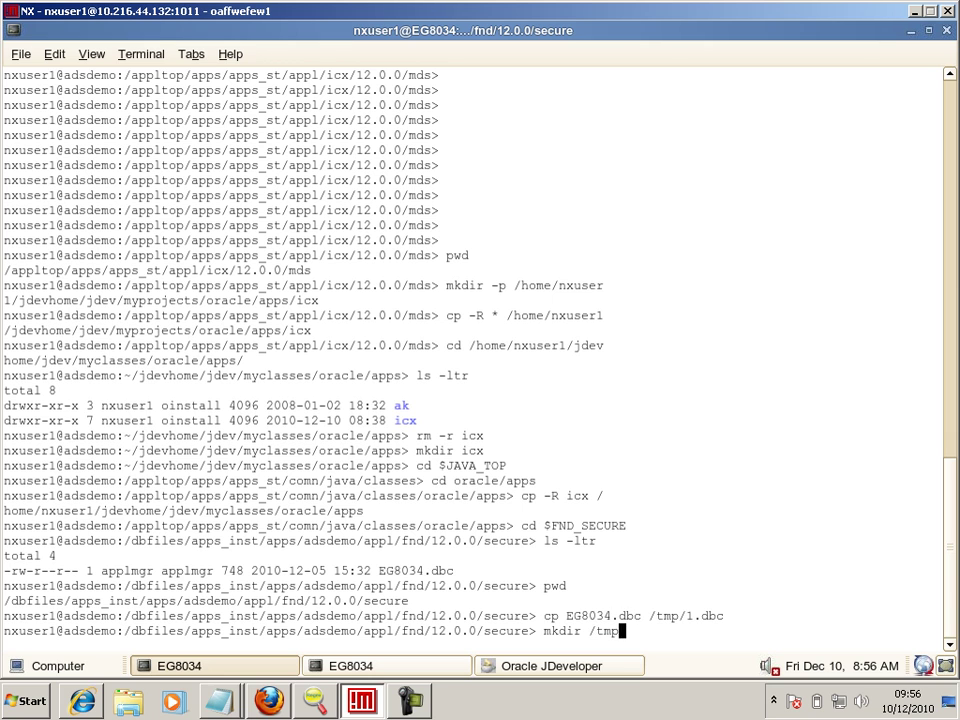
text(/secure)
key(Return)
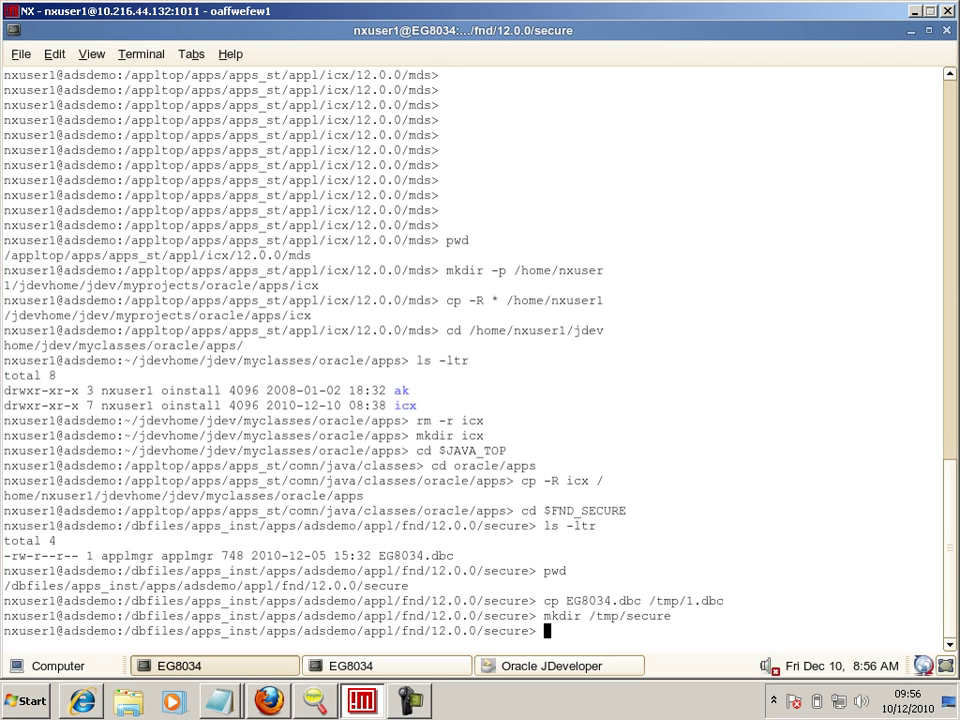
- Copy EG8034.dbc into /tmp/secure as 1.dbc, then return to JDeveloper
text(cp EG8034.dbc /tmp/)
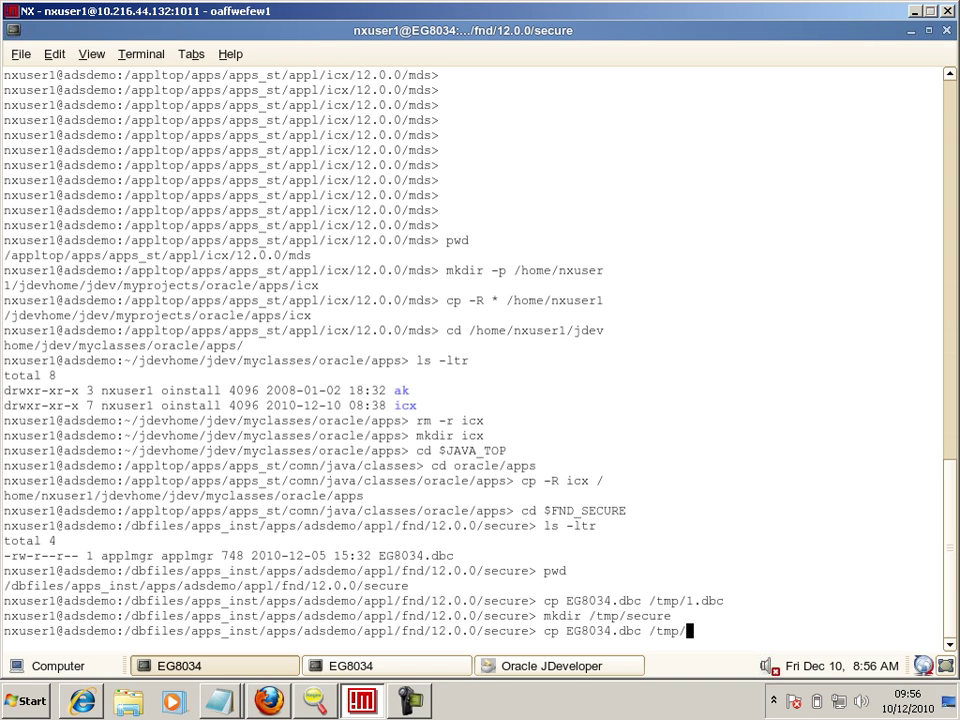
text(secu)
key(Tab)
text(1.dbc)
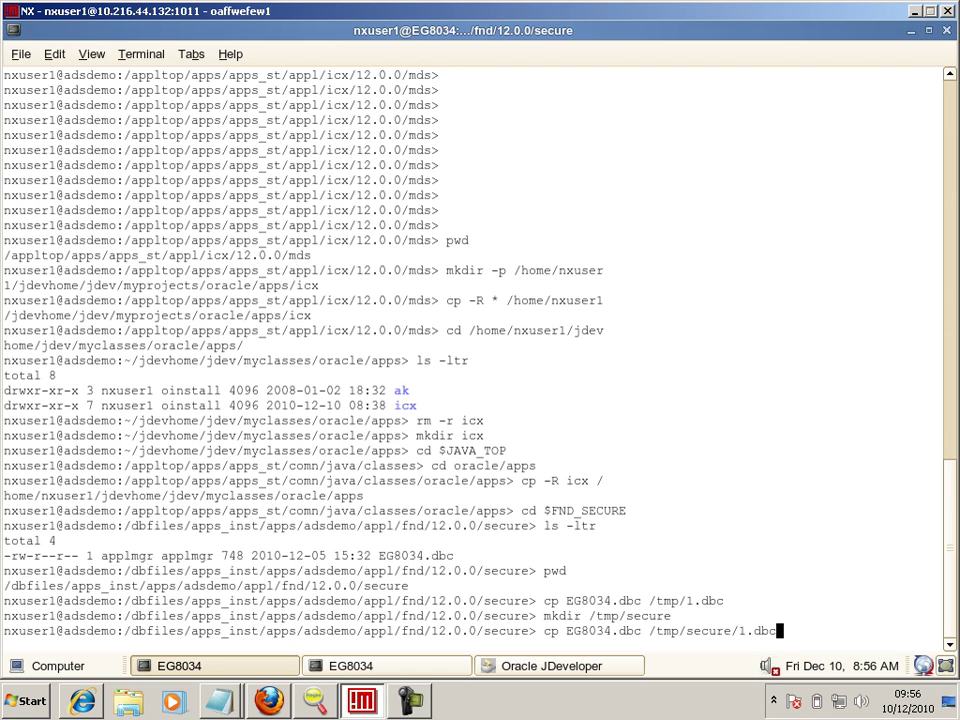
key(Return)
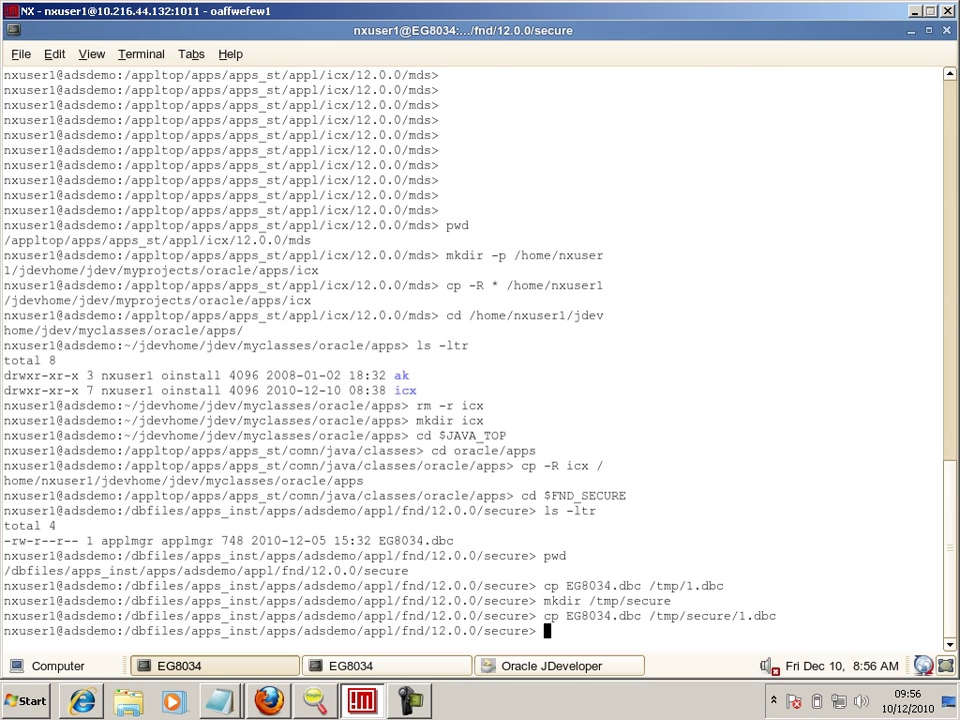
key(alt+Tab)
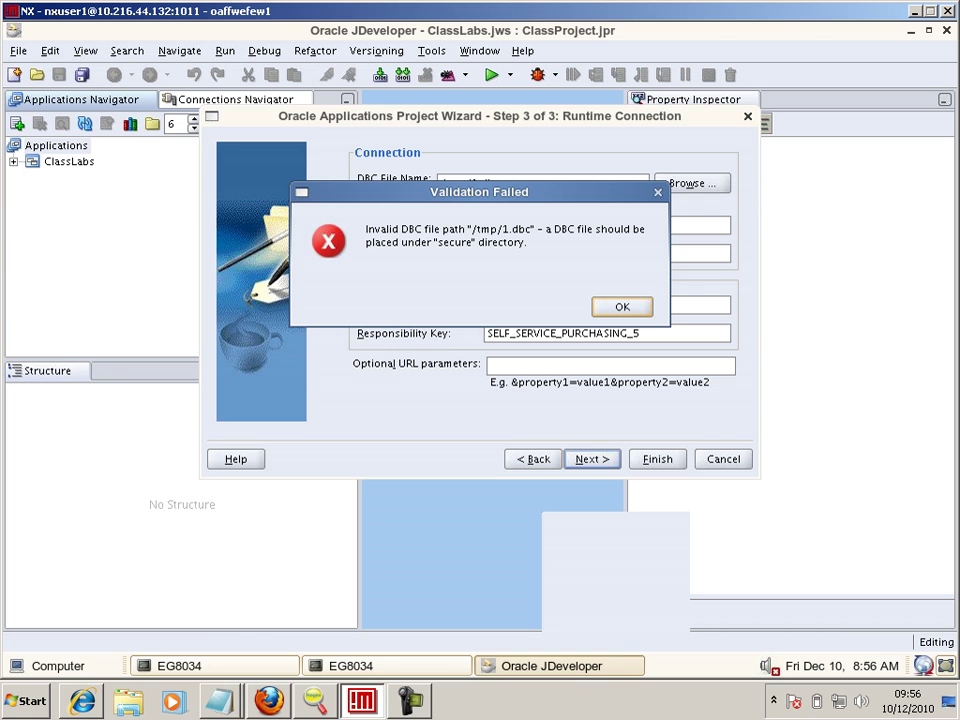
- Correct the DBC File Name path to /tmp/secure/ and finish creating the iproc_extensions project
key(Return)
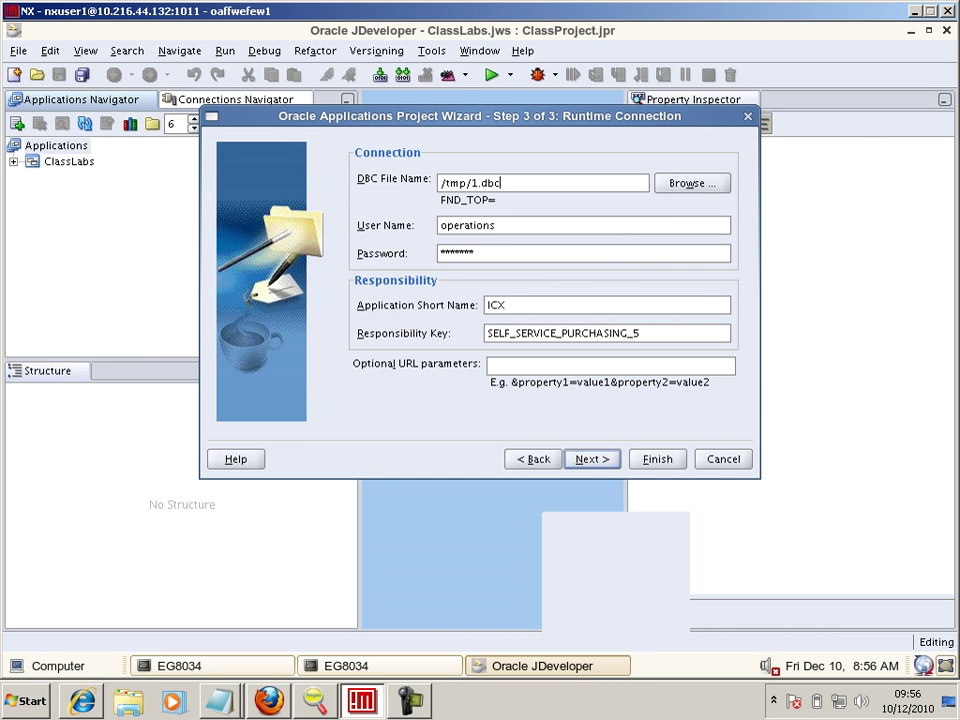
click(471, 183)
text(secure/)
key(Return)
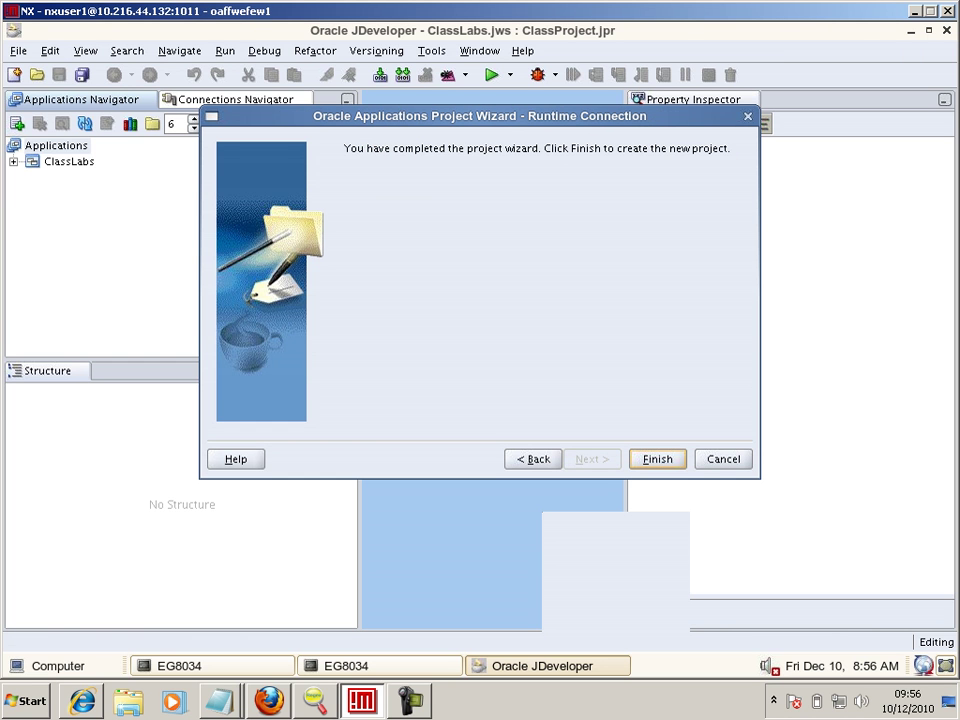
key(Return)
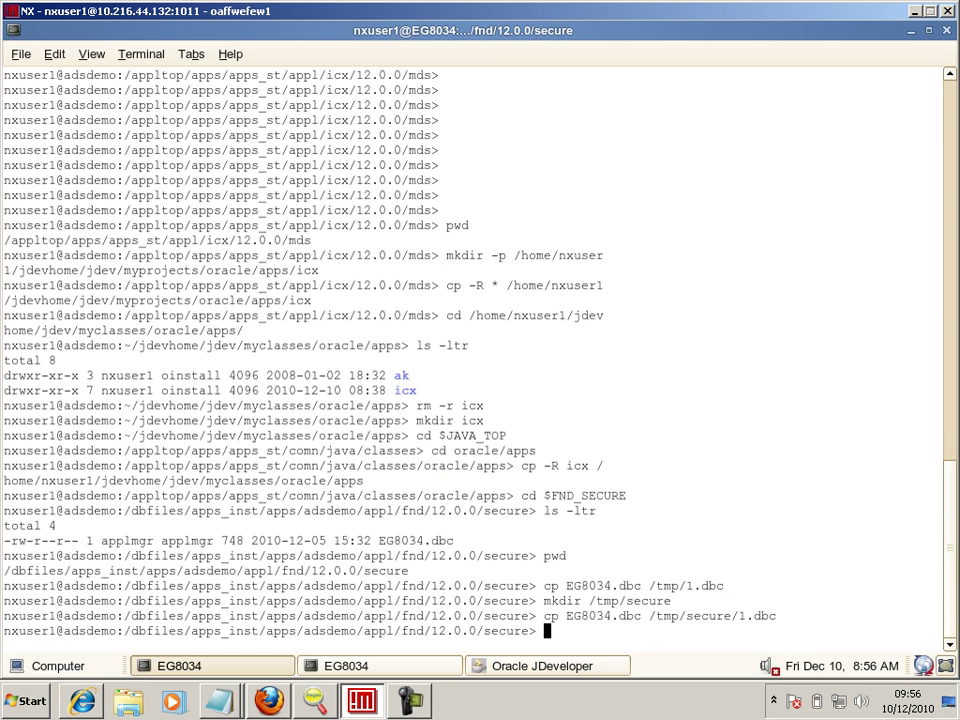
key(alt+Tab)
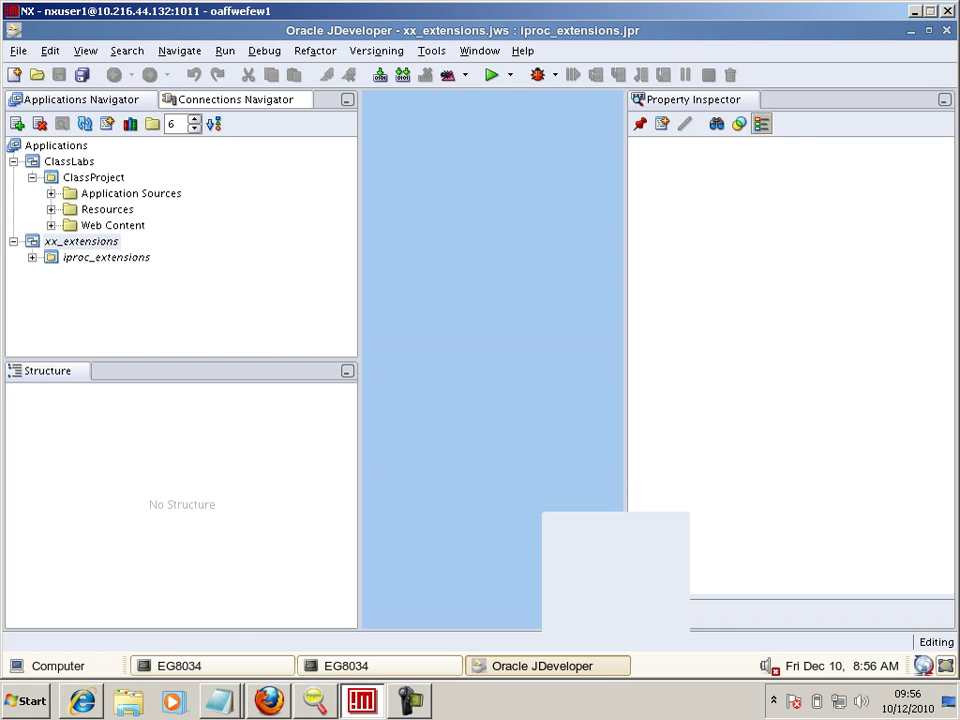
- Open iproc_extensions project properties, start an include filter, and select the webui page path in the notes
double_click(106, 257)
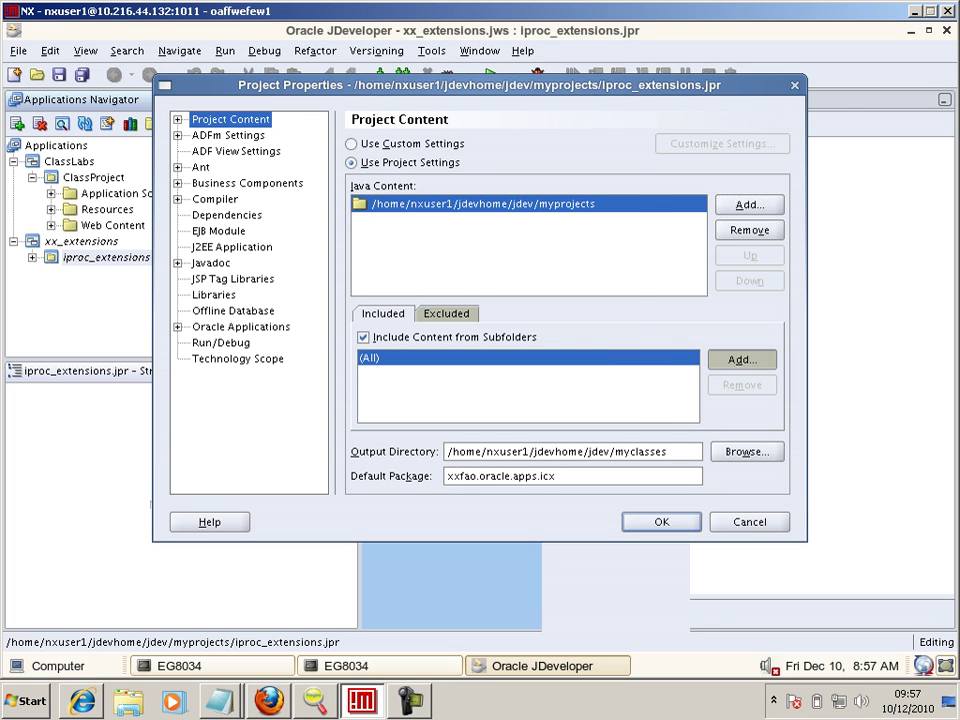
click(741, 359)
key(alt+Tab)
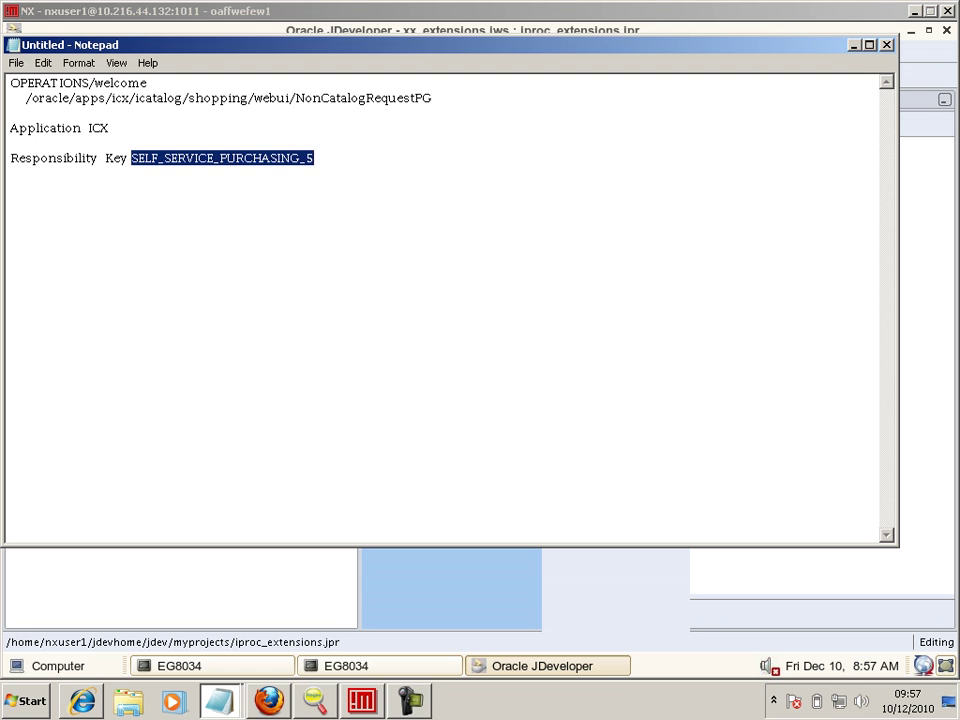
key(Up)
key(Up)
key(Up)
key(Up)
key(Right)
key(Right)
key(shift+End)
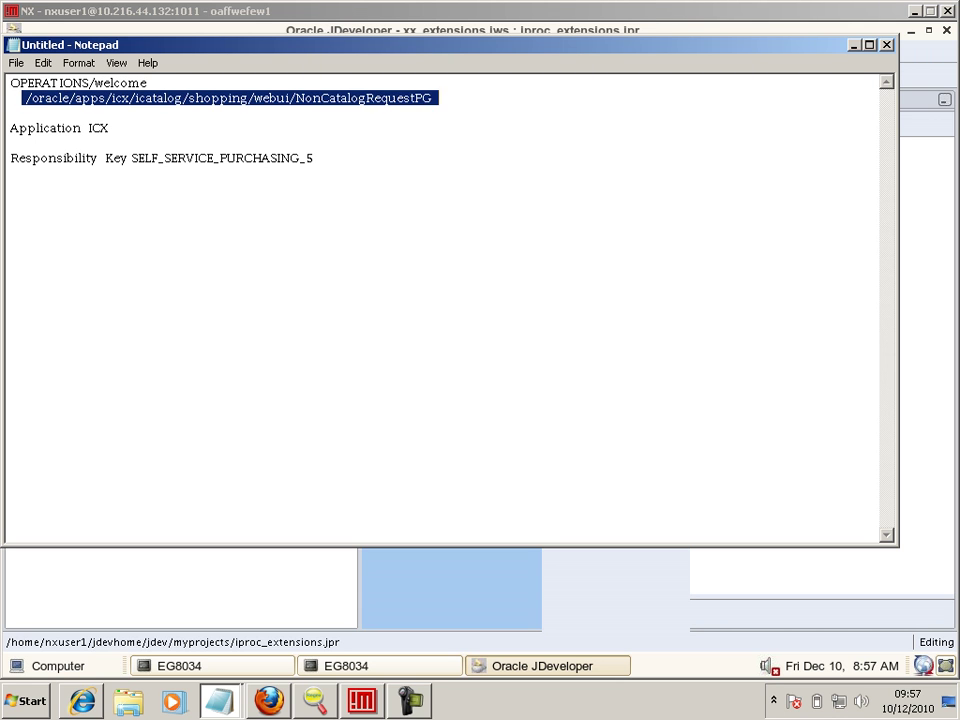
key(shift+Left)
key(shift+Left)
key(shift+Left)
key(shift+Left)
key(shift+Left)
key(shift+Left)
key(shift+Left)
key(shift+Left)
key(shift+Left)
key(shift+Left)
key(shift+Left)
key(shift+Left)
key(shift+Left)
key(shift+Left)
key(shift+Left)
key(shift+Left)
key(shift+Left)
key(shift+Left)
key(shift+Left)
key(shift+Left)
key(shift+Left)
key(shift+Left)
key(shift+Left)
key(shift+Left)
key(shift+Left)
key(shift+Left)
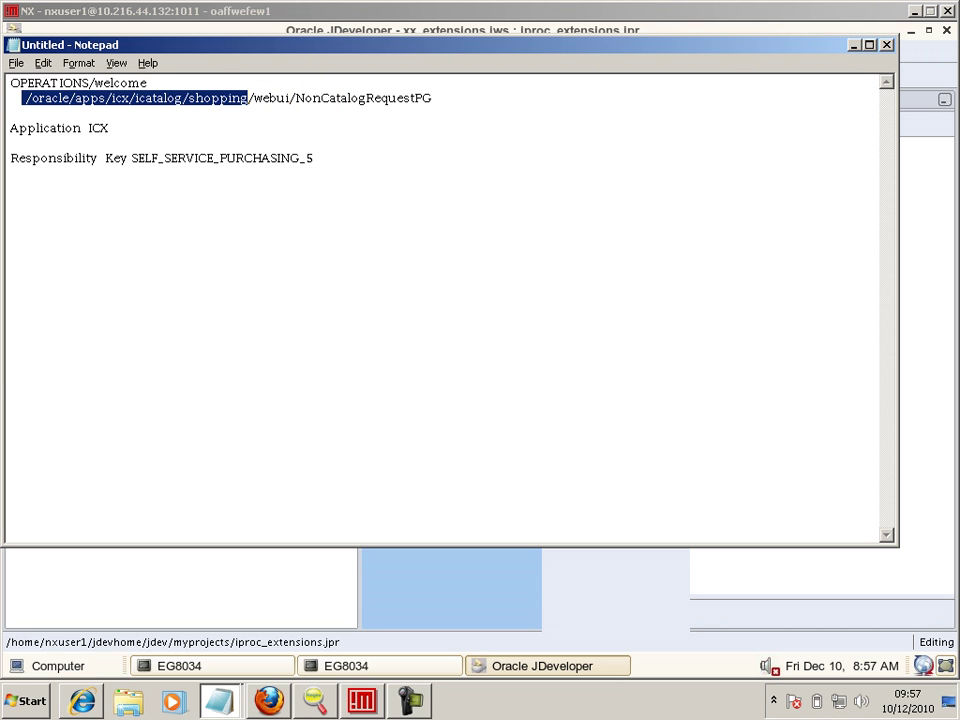
key(alt+Tab)
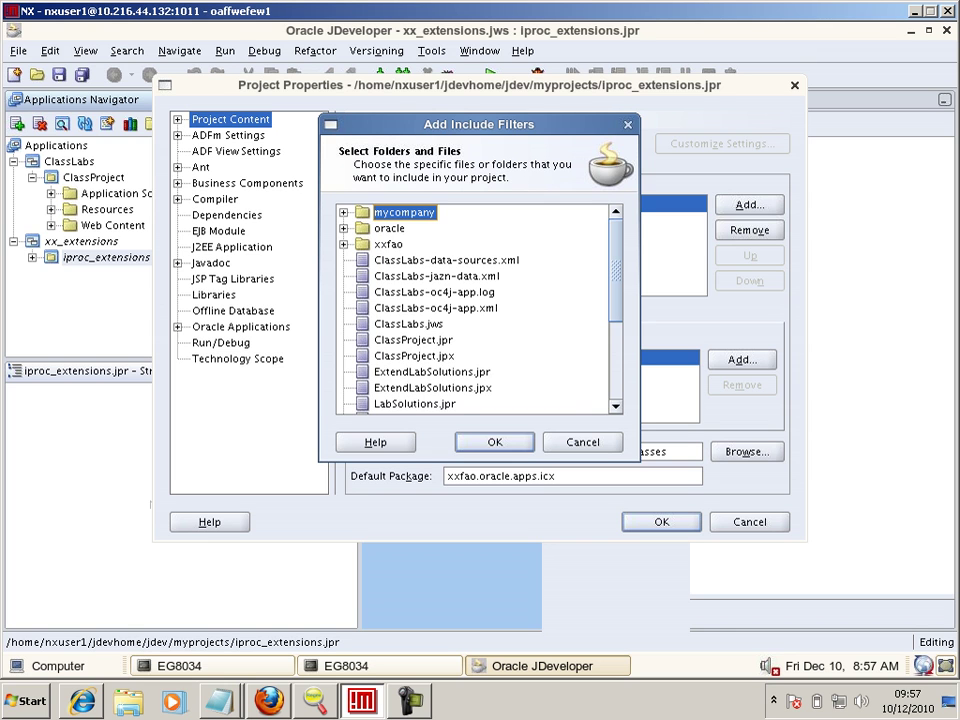
- Add oracle/apps/icx/icatalog/shopping/webui as an include filter and save the project content settings
click(344, 228)
click(405, 244)
key(Right)
key(Down)
key(Down)
key(Down)
key(Right)
key(Down)
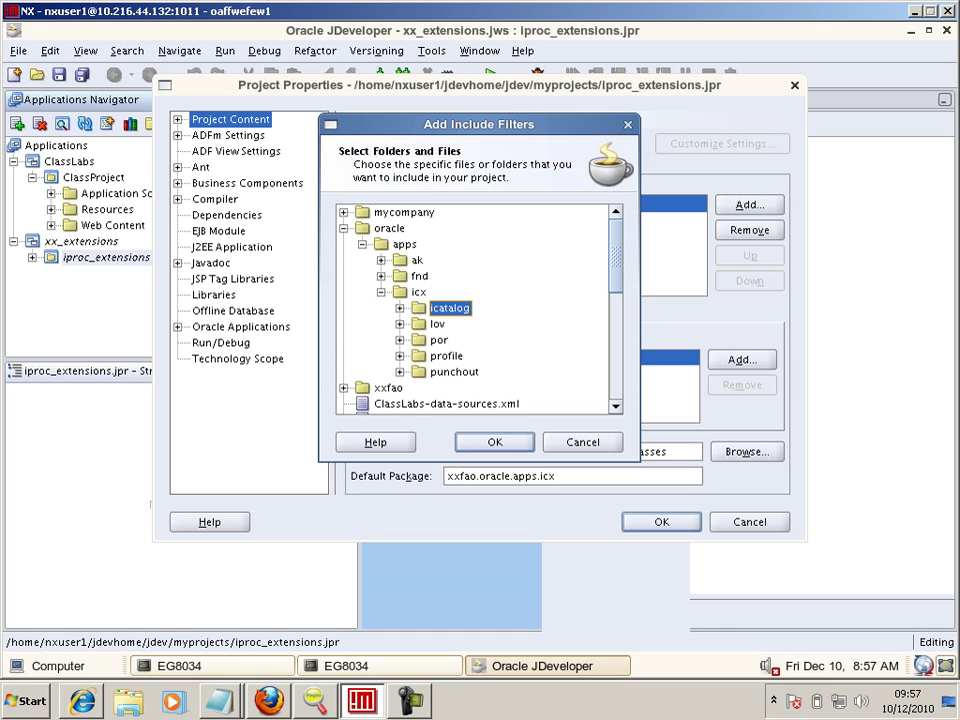
key(Right)
key(alt+Tab)
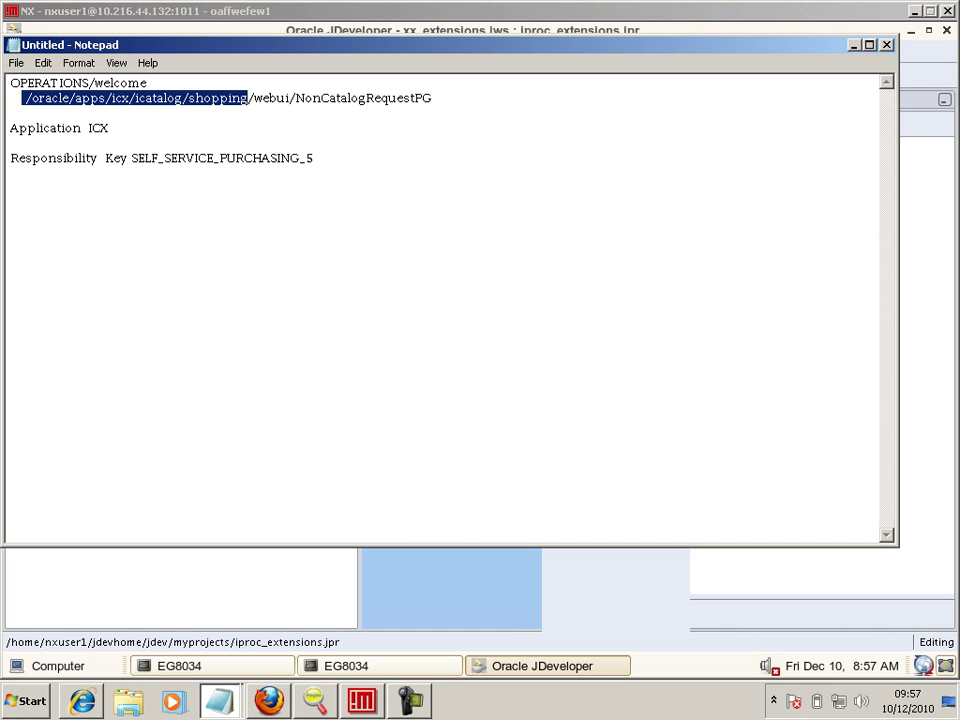
key(alt+Tab)
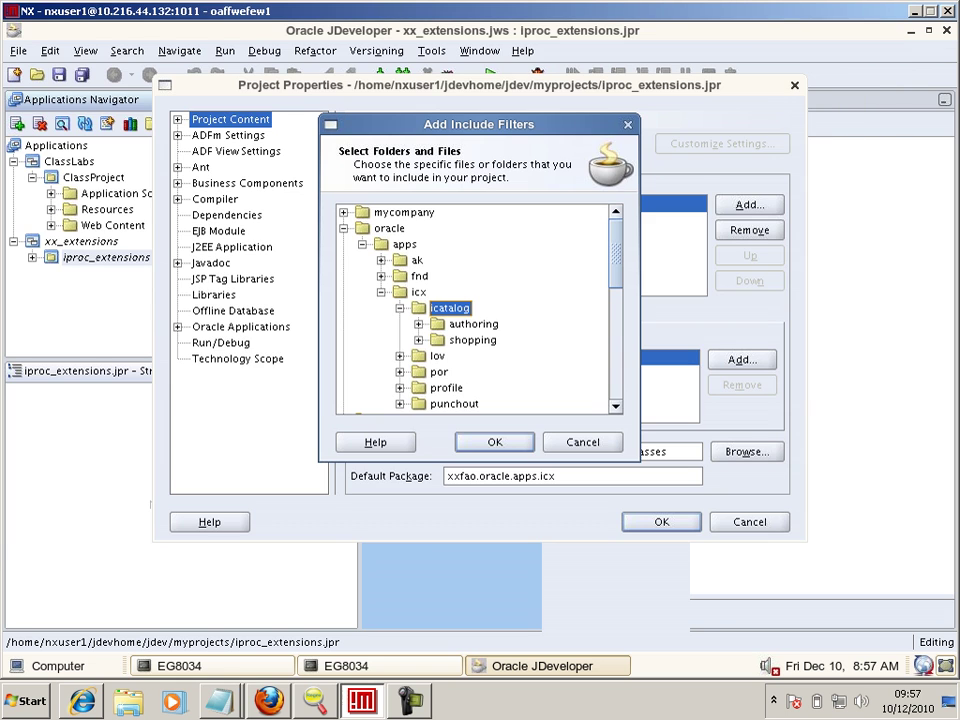
double_click(472, 340)
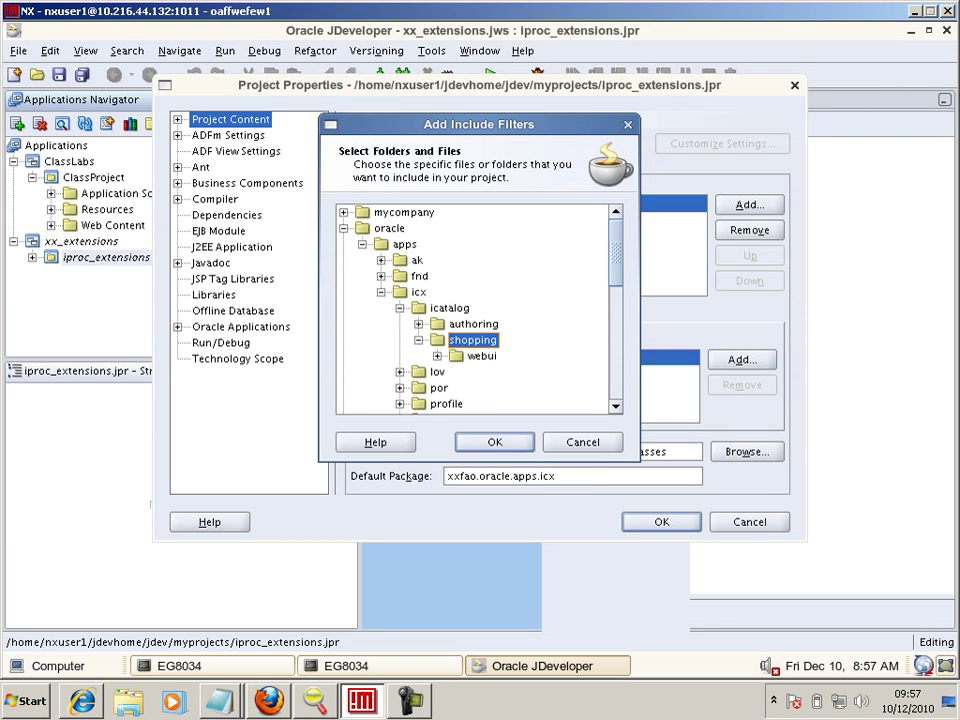
click(482, 356)
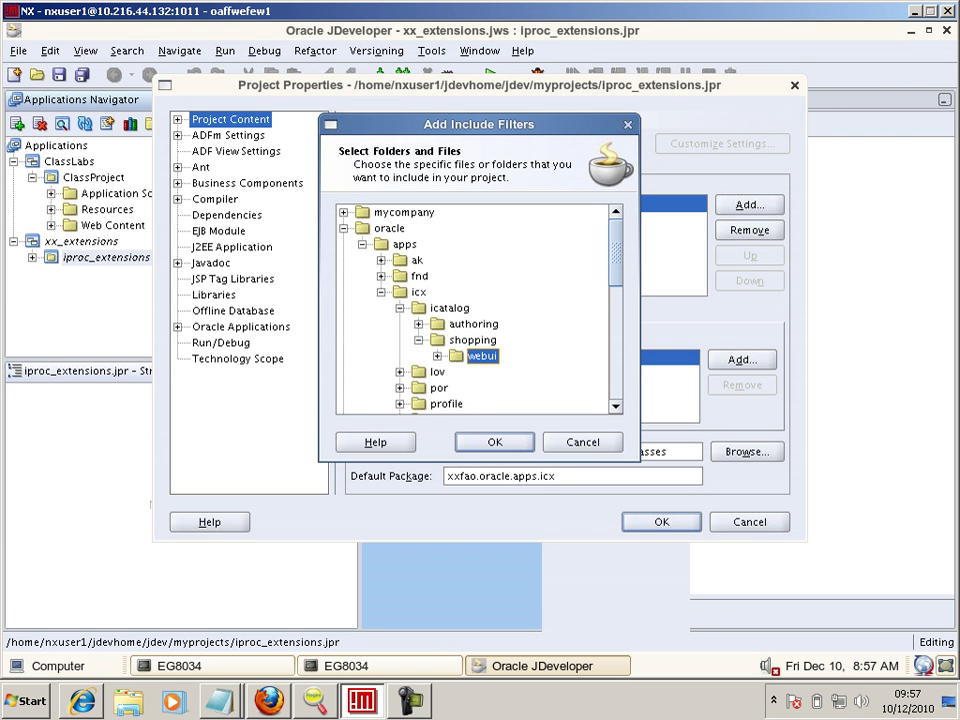
key(Return)
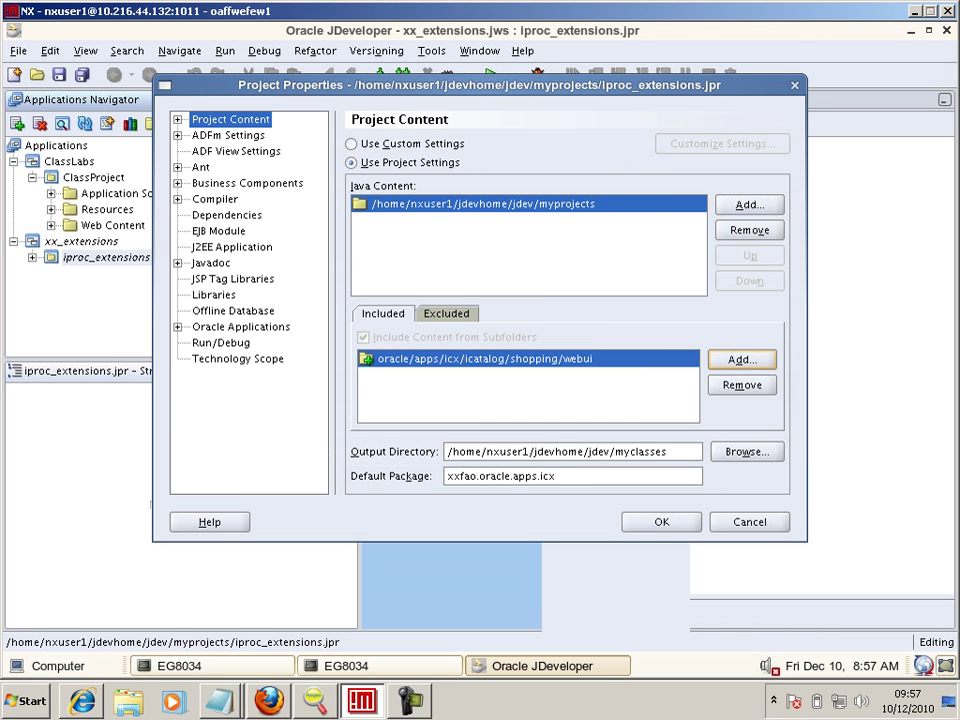
key(Return)
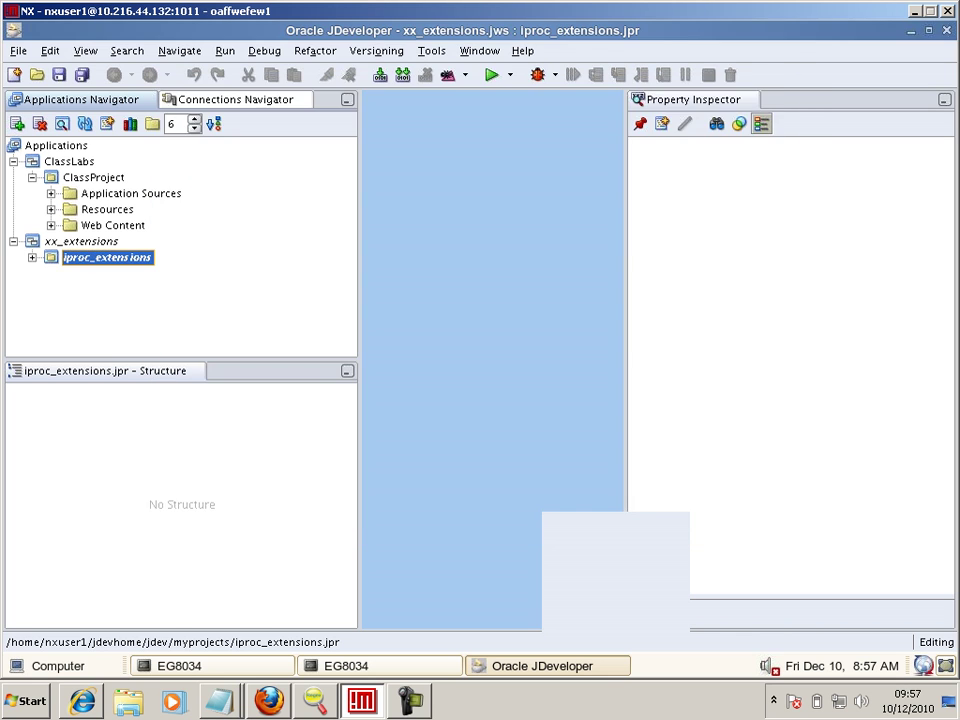
- Expand iproc_extensions and select NonCatalogRequestPG.xml in the webui package to view its page structure
key(Right)
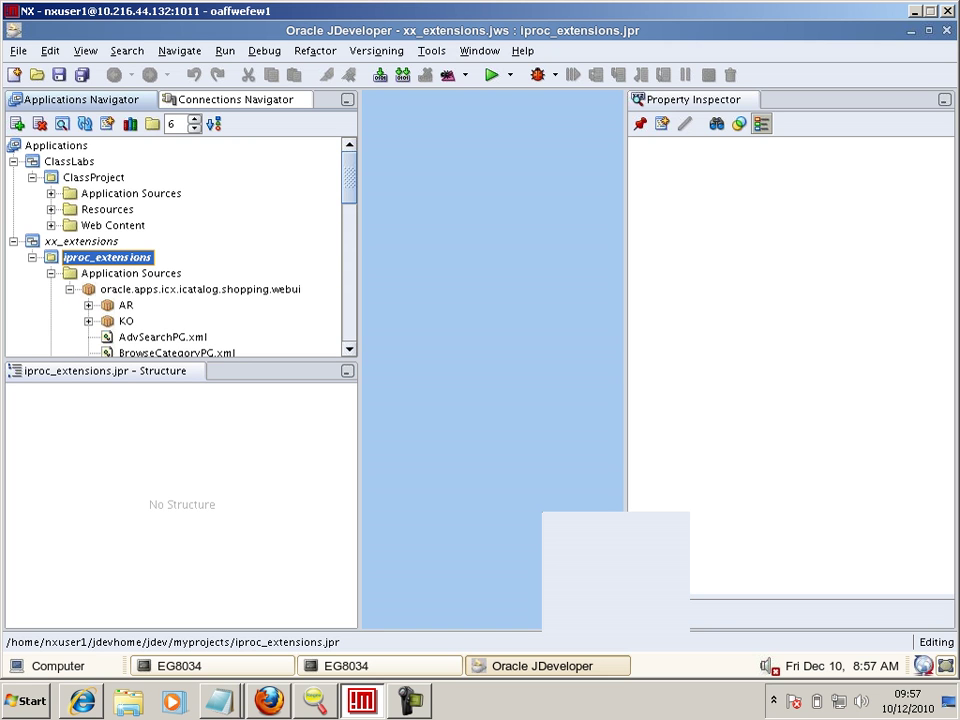
scroll(180, 245, down, 4)
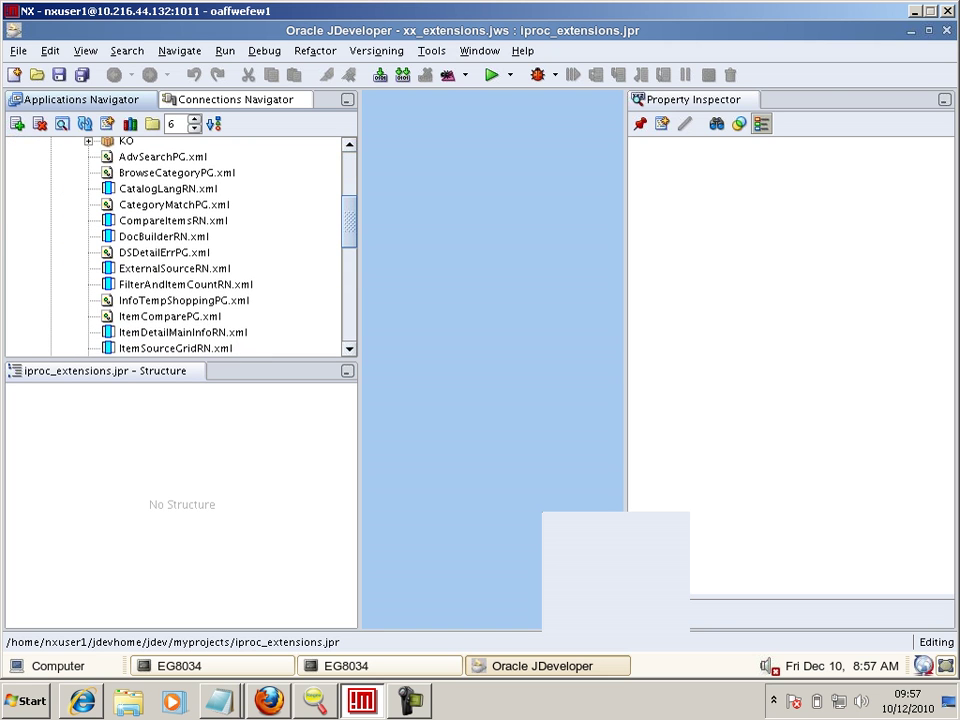
key(alt+Tab)
key(alt+Tab)
scroll(180, 245, down, 3)
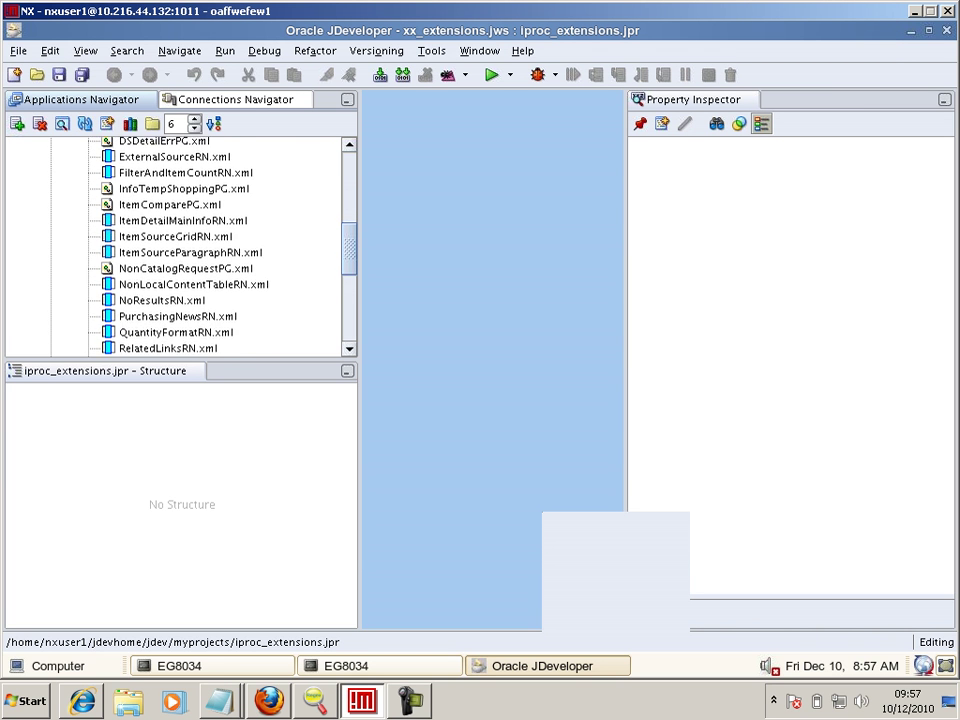
scroll(180, 245, down, 4)
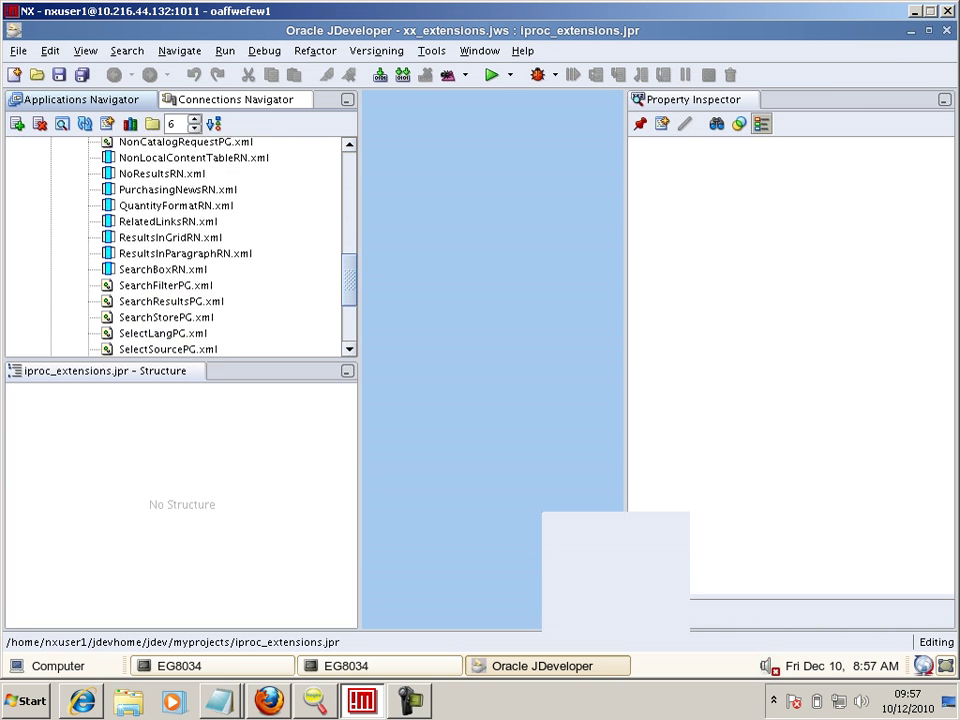
scroll(180, 245, down, 2)
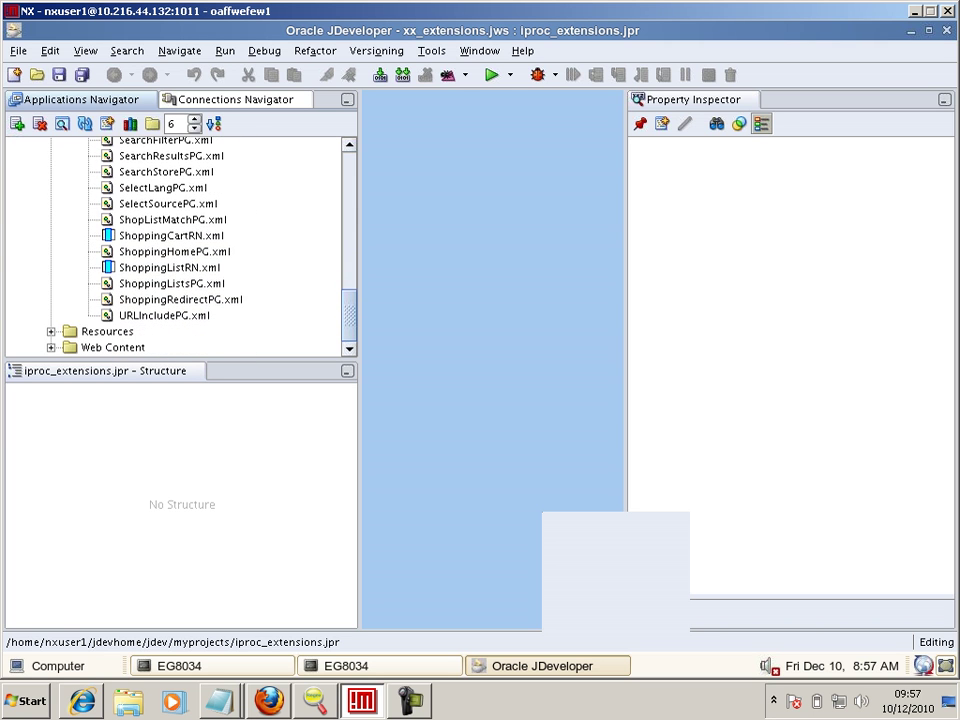
scroll(180, 245, up, 5)
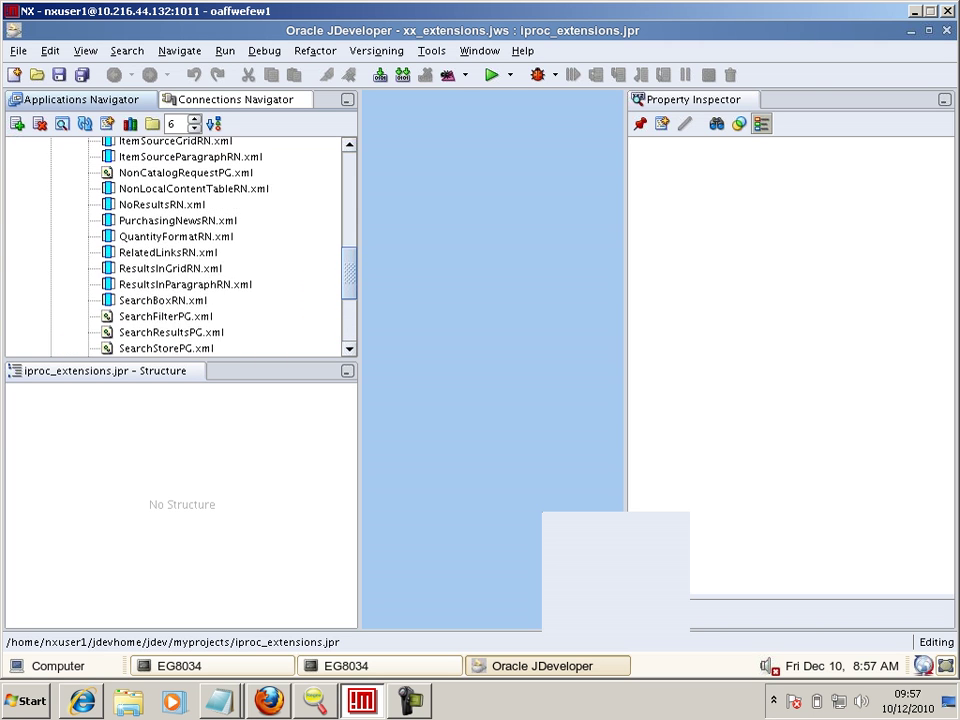
scroll(180, 245, up, 1)
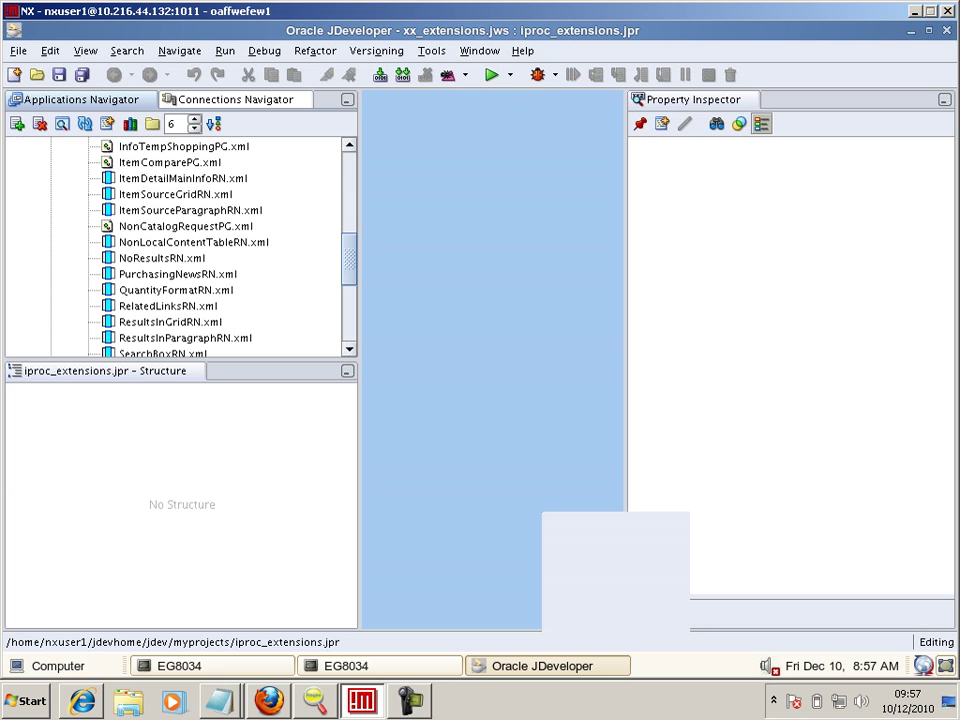
click(186, 227)
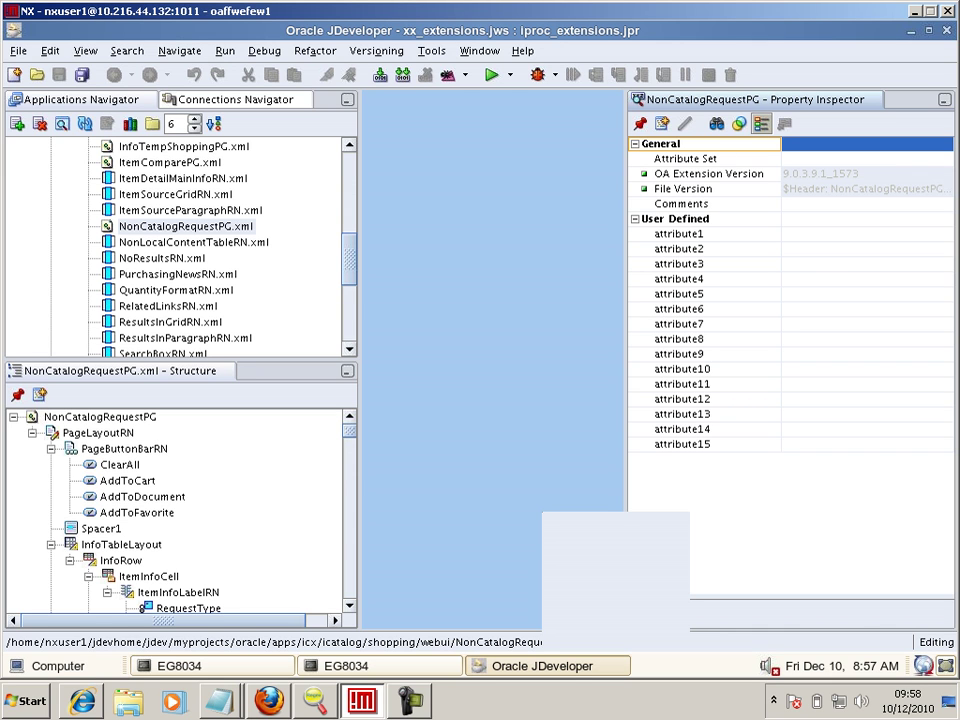
- Run NonCatalogRequestPG.xml to preview the Non-Catalog Request page in Firefox, then close the browser
click(186, 227)
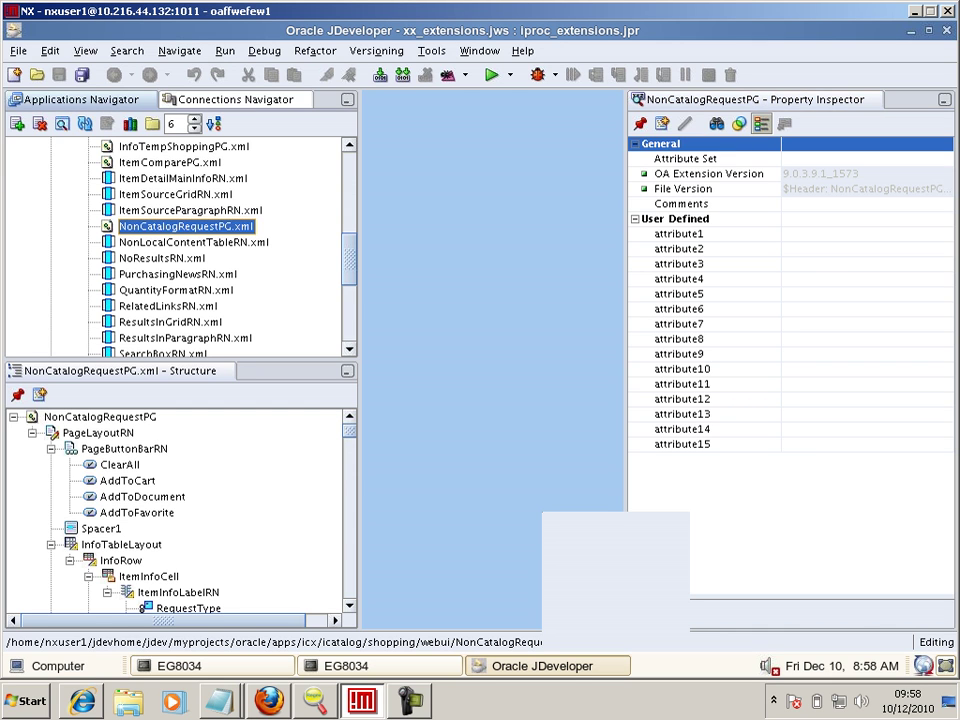
right_click(237, 227)
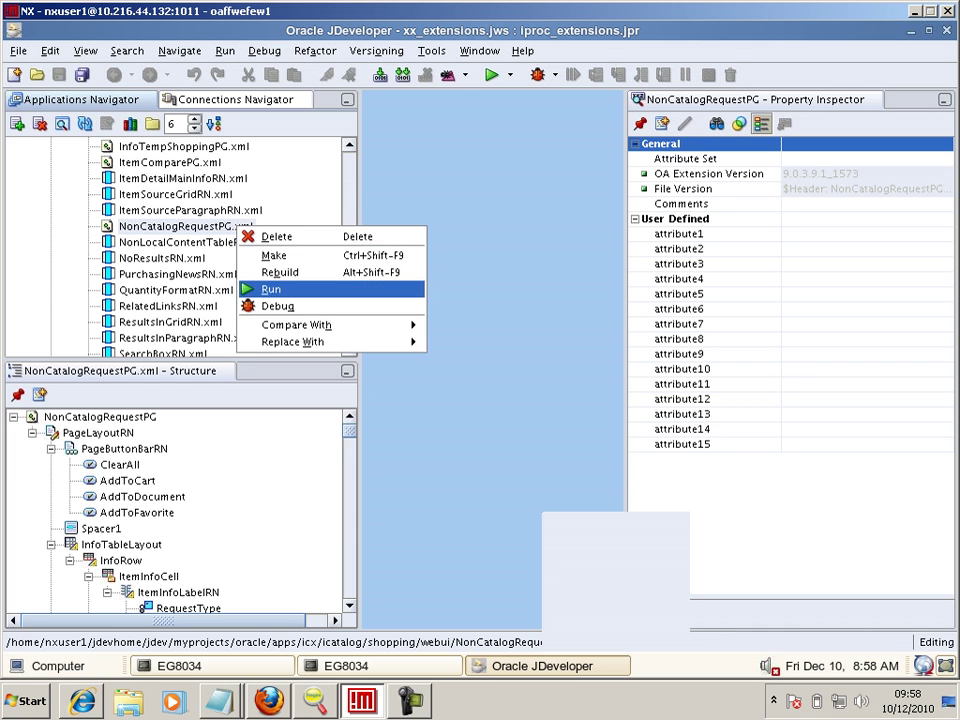
key(Return)
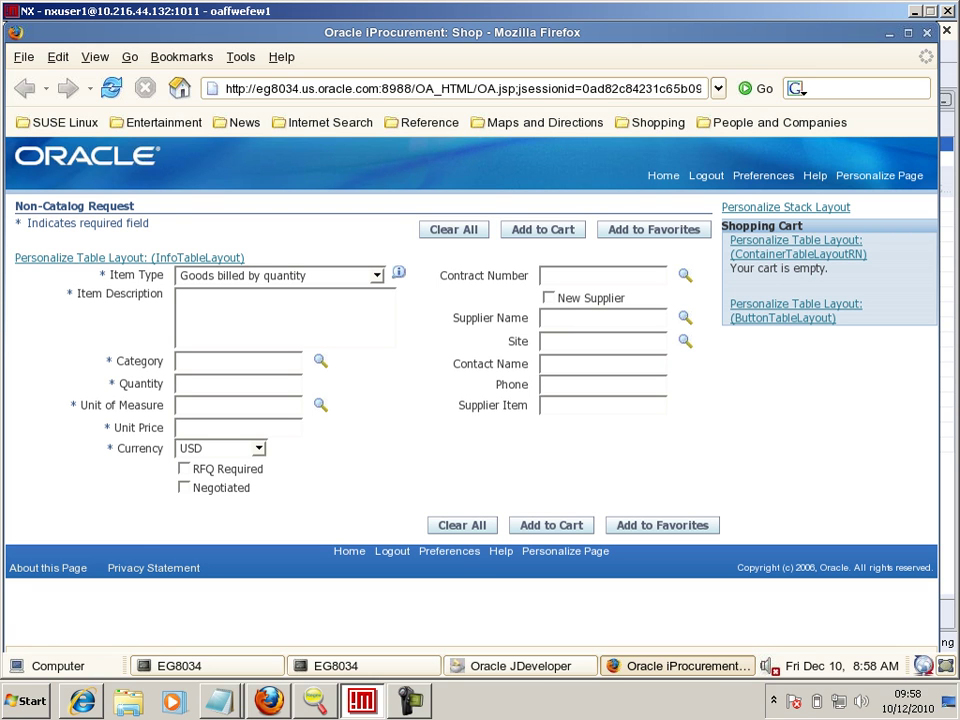
key(alt+F4)
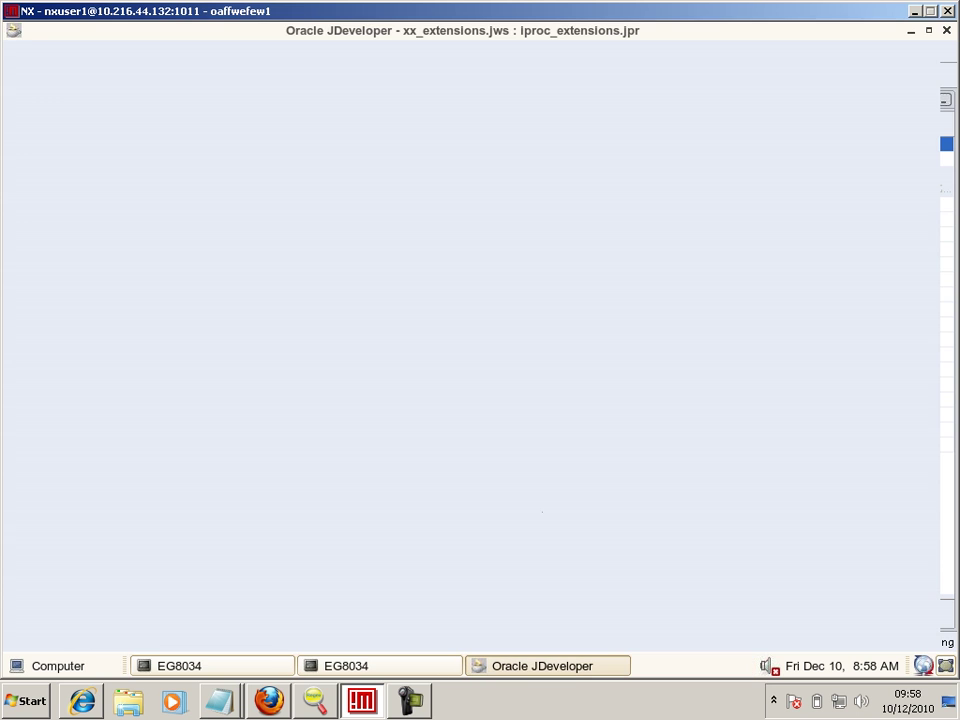
- In iproc_extensions' Oracle Applications run options, replace OADeveloperMode with OADiagnostic and save
scroll(180, 245, up, 5)
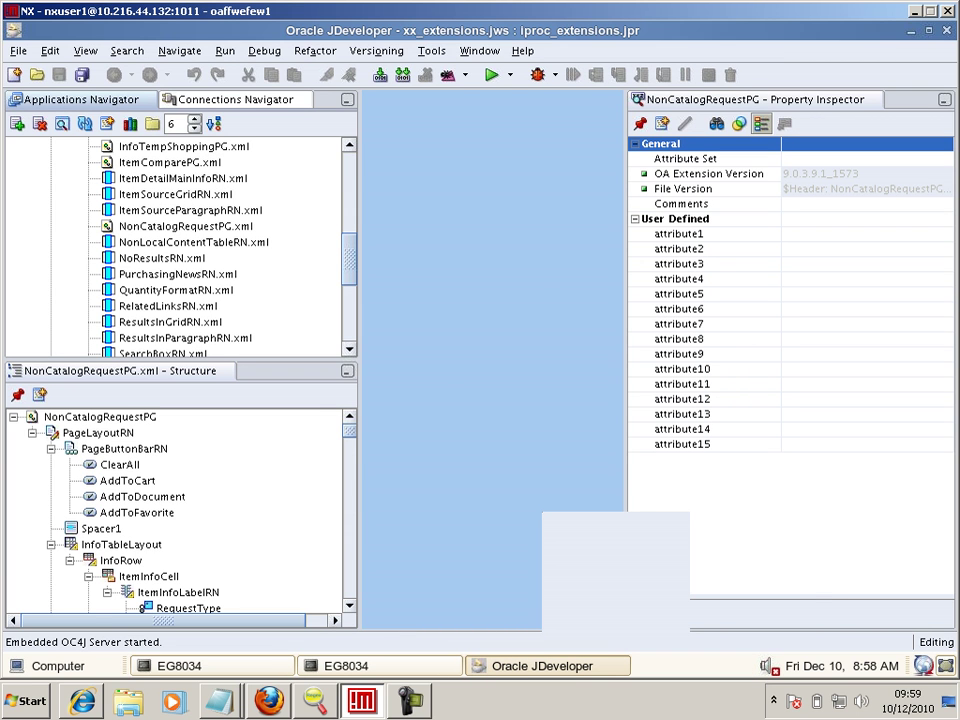
scroll(180, 245, up, 1)
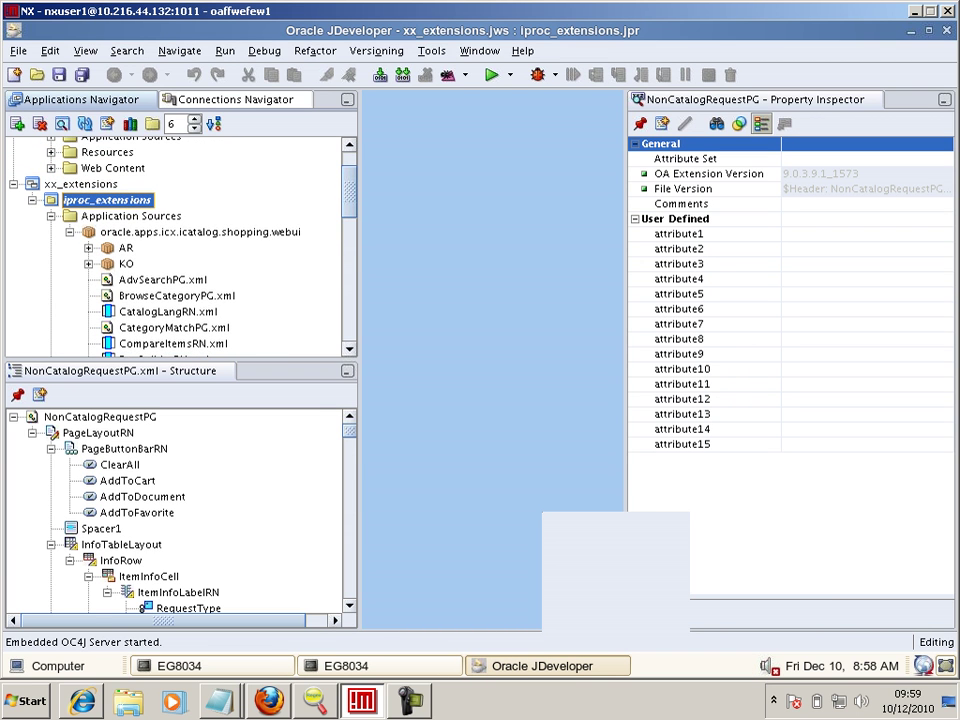
double_click(107, 200)
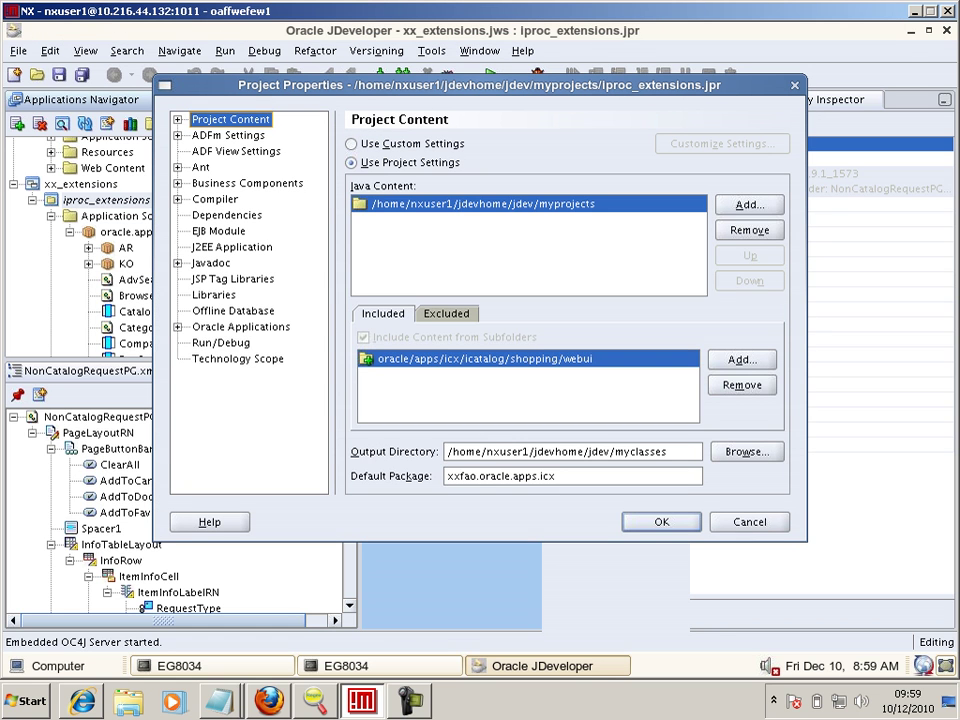
click(221, 342)
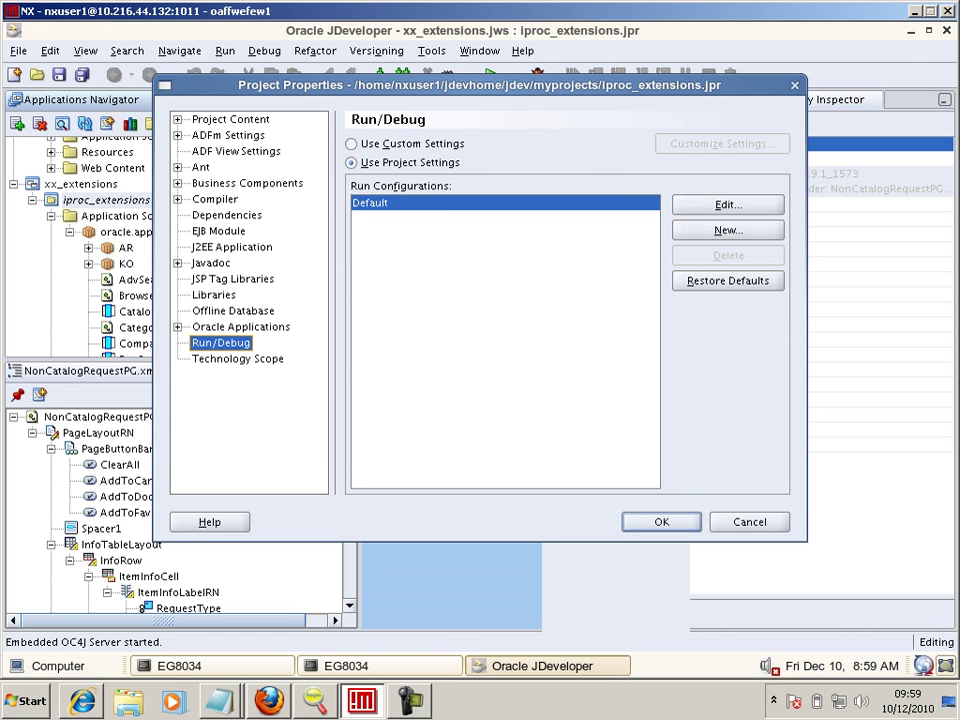
click(177, 327)
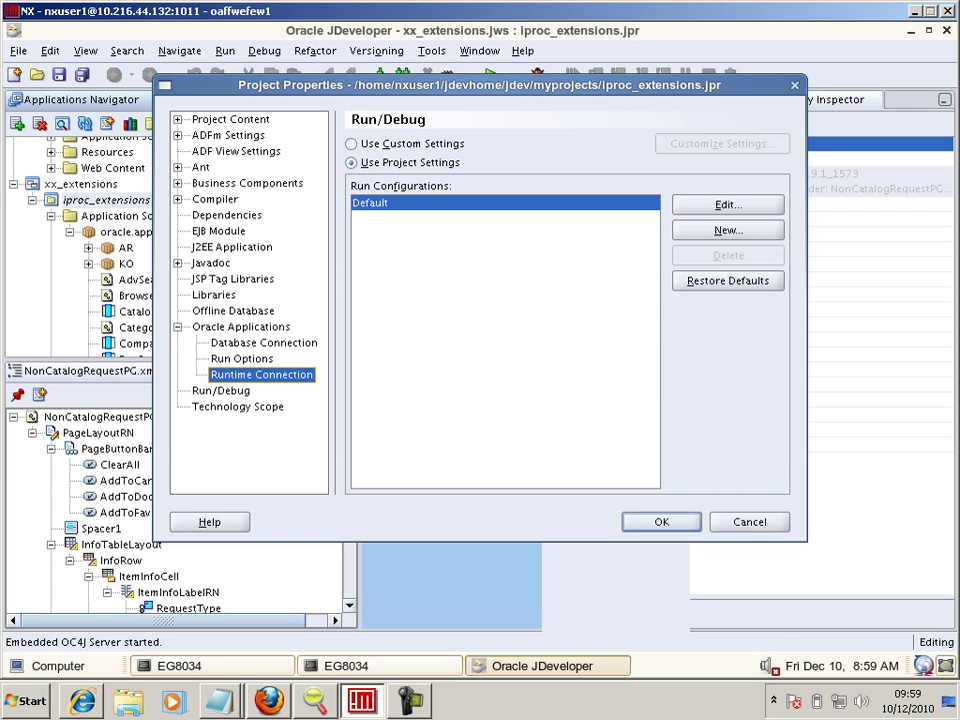
click(261, 374)
click(242, 358)
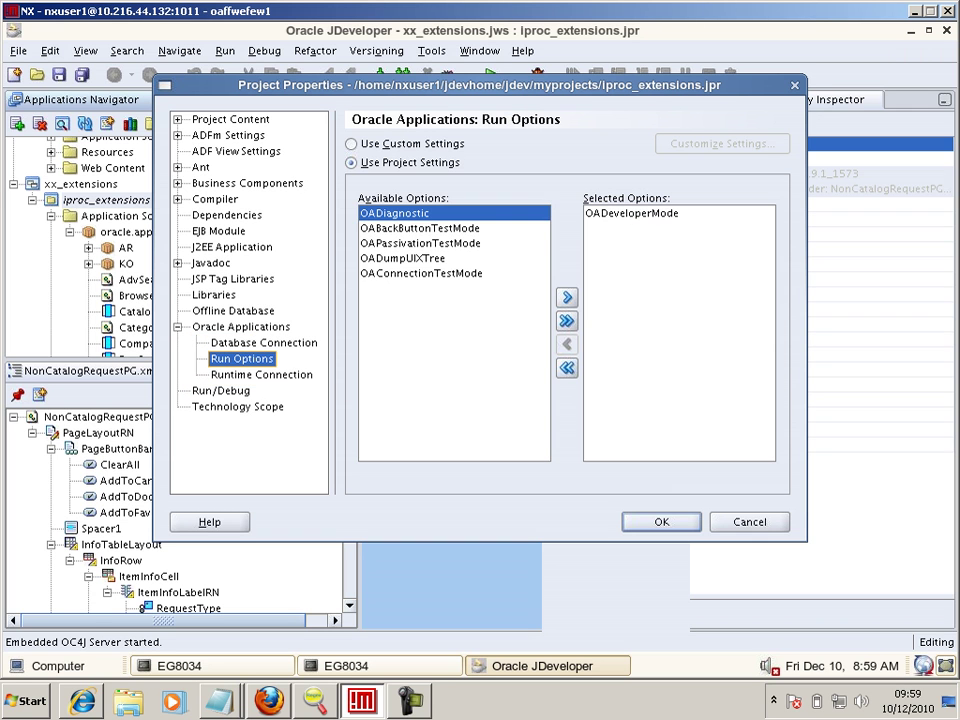
double_click(632, 213)
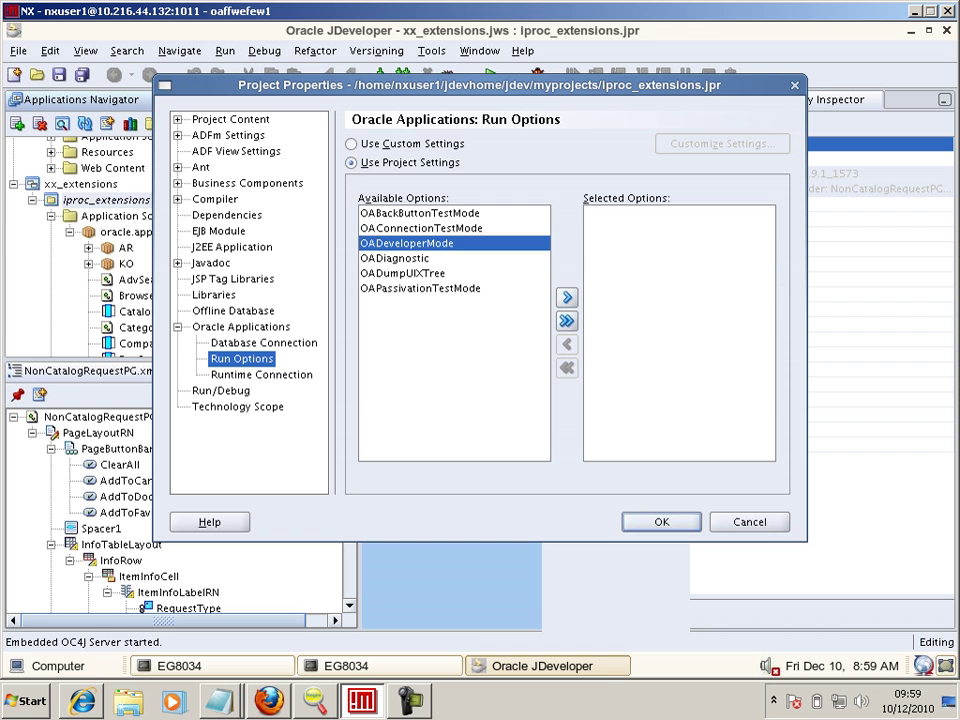
double_click(400, 258)
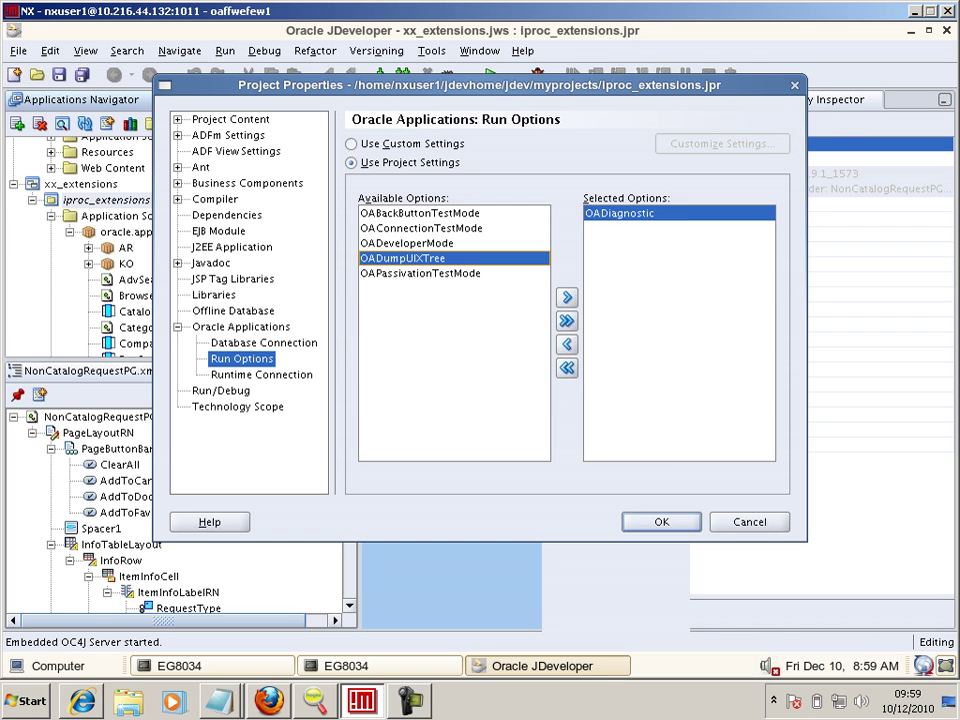
key(Return)
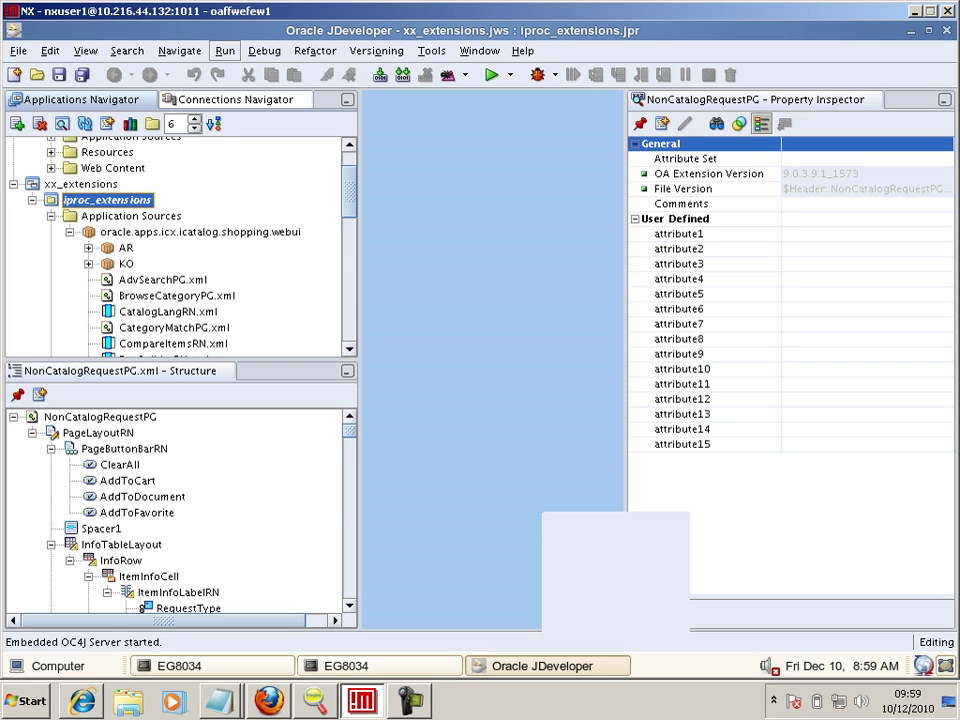
- Terminate the Embedded OC4J Server from the Run menu
click(225, 51)
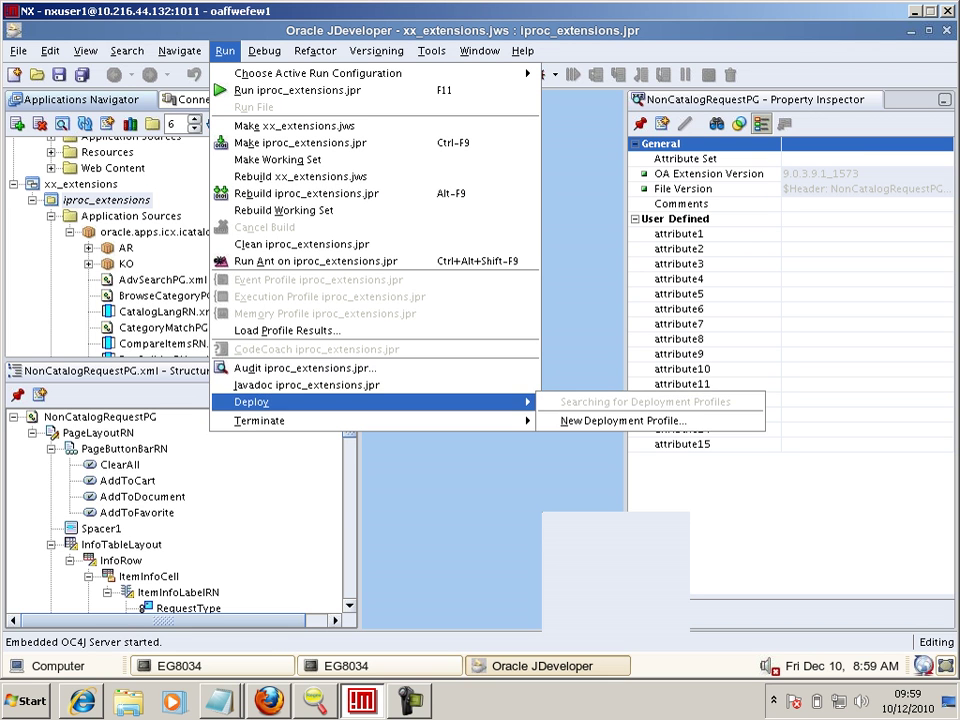
mouse_move(290, 420)
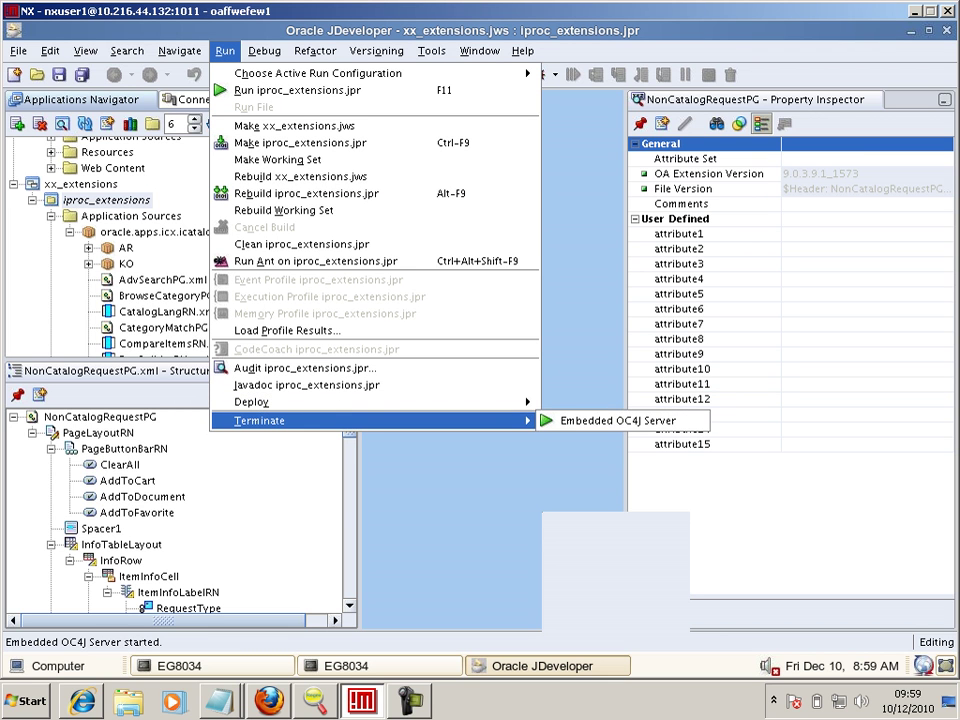
click(620, 420)
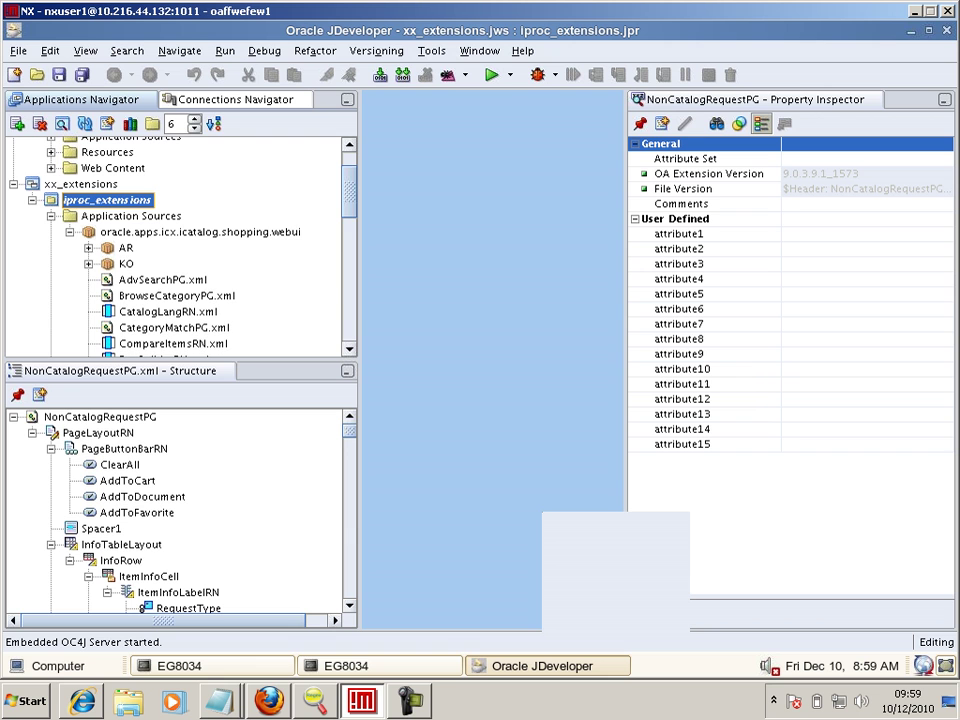
scroll(180, 245, down, 6)
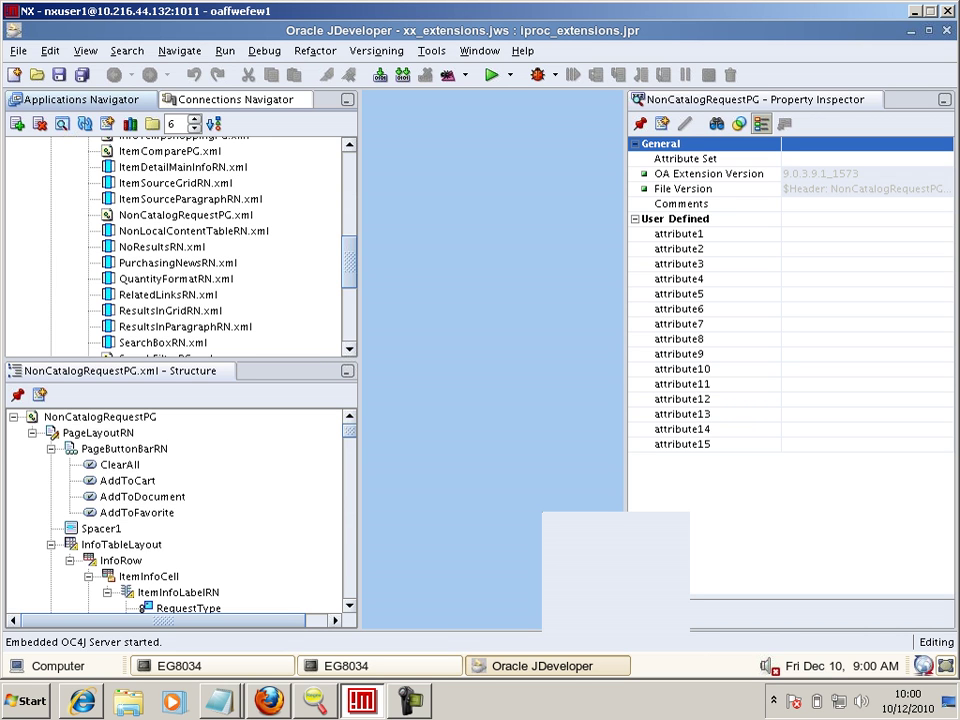
- Switch to the Internet Explorer window and follow the About page's Home link
key(alt+Tab)
key(alt+Tab)
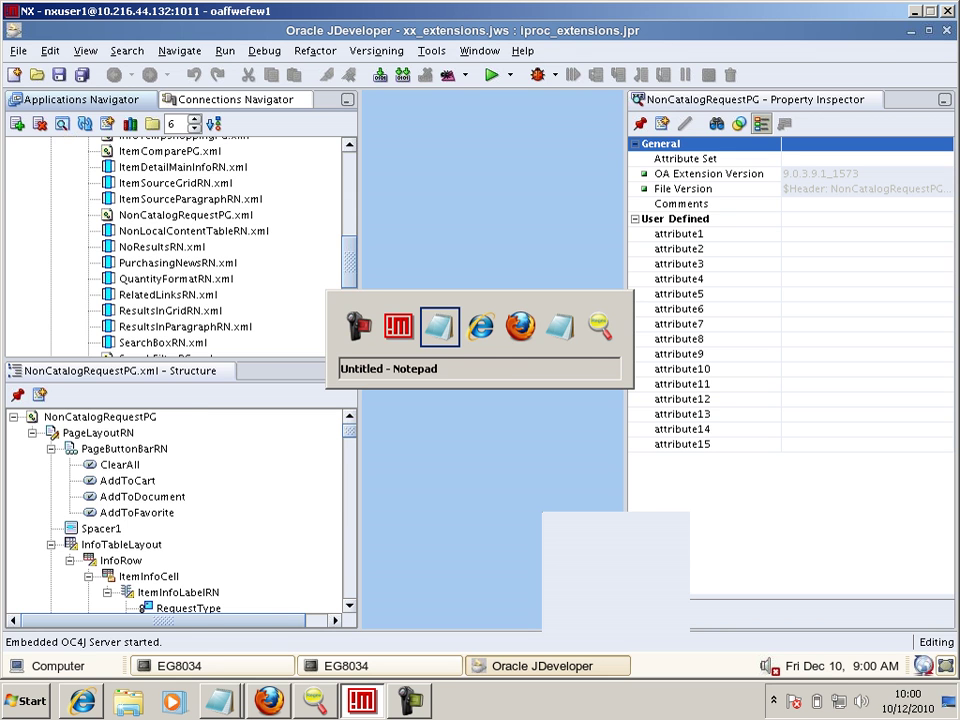
key(alt+Tab)
key(alt+Tab)
key(alt+Tab)
key(alt+Tab)
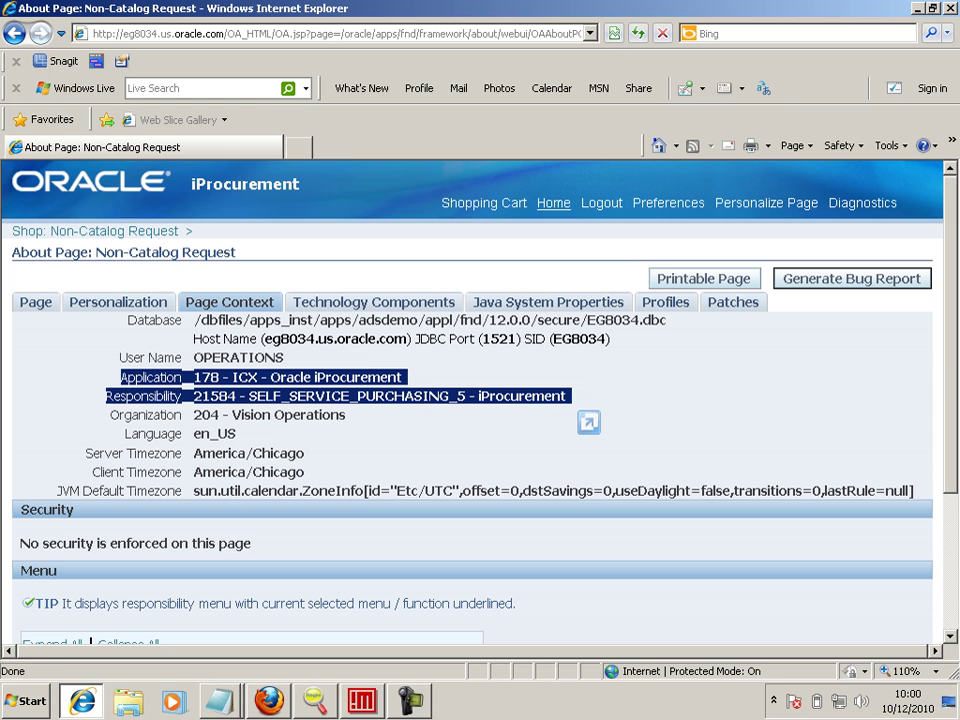
click(553, 204)
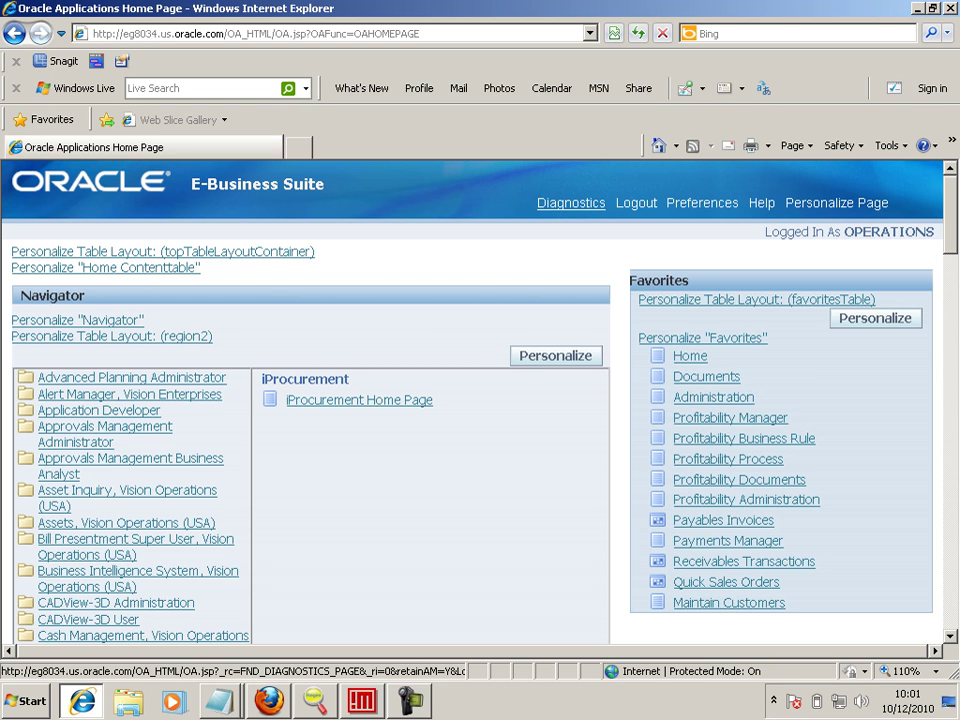
- Search the Navigator list on the page for self service, hrms and human to locate Human Resources
scroll(472, 402, down, 1)
key(ctrl+f)
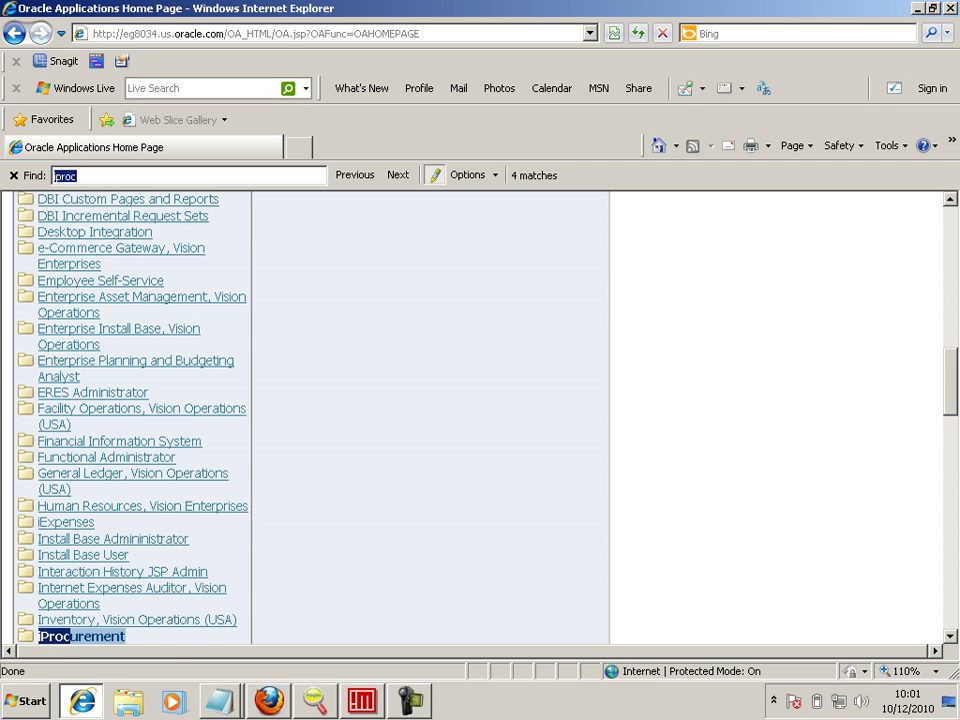
text(self s)
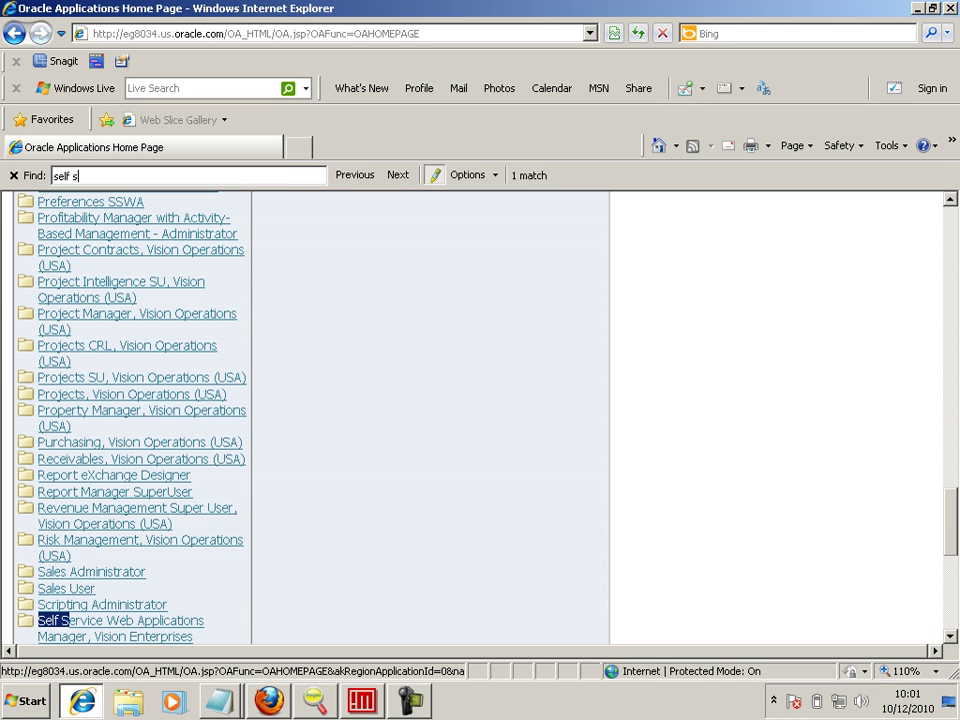
text(e)
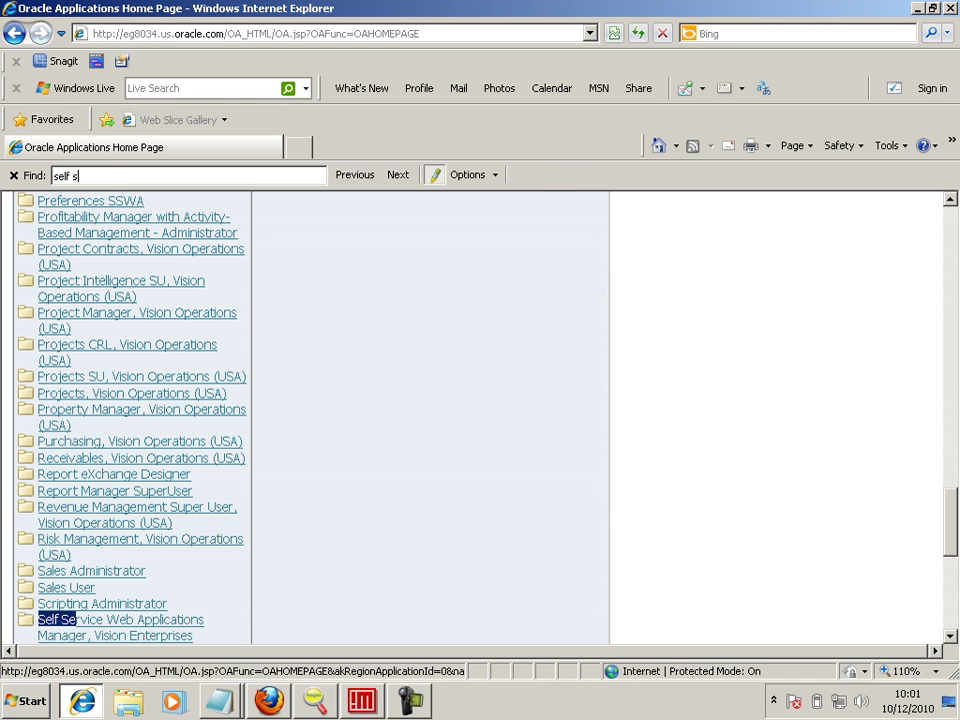
key(BackSpace)
key(BackSpace)
key(BackSpace)
key(BackSpace)
key(BackSpace)
key(BackSpace)
key(BackSpace)
text(hrms)
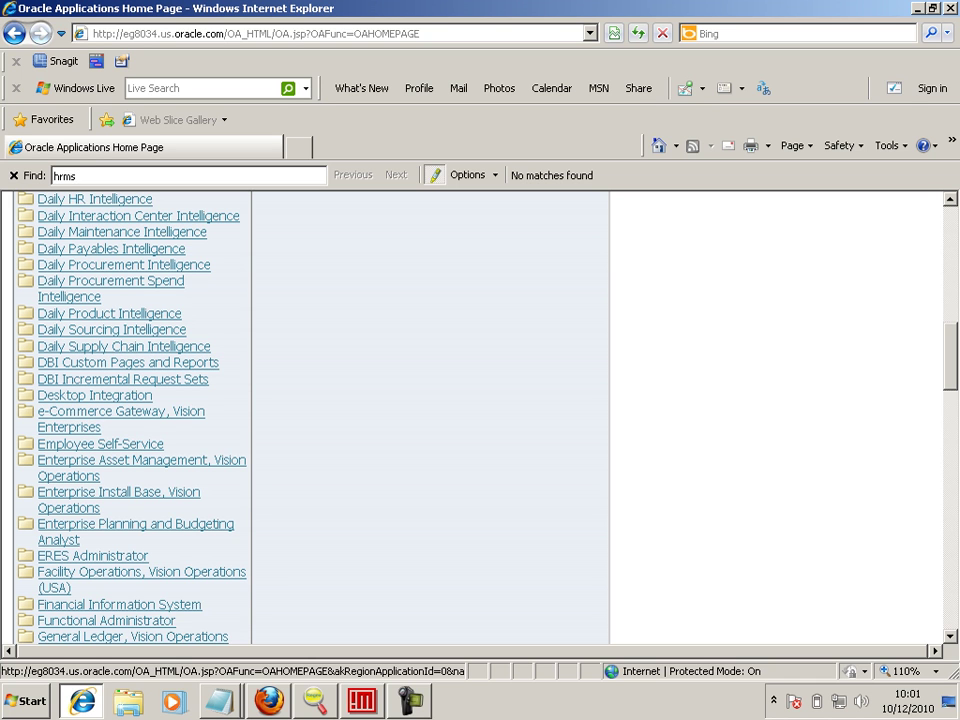
text(hu)
key(BackSpace)
key(BackSpace)
key(BackSpace)
key(BackSpace)
key(BackSpace)
text(uman)
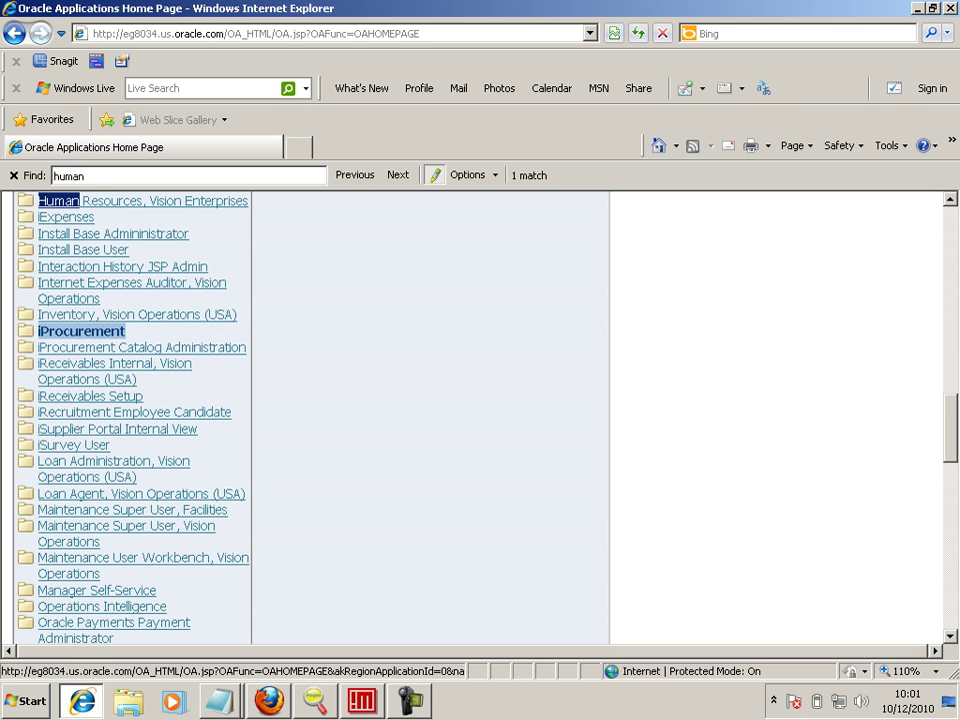
click(350, 250)
scroll(133, 417, up, 5)
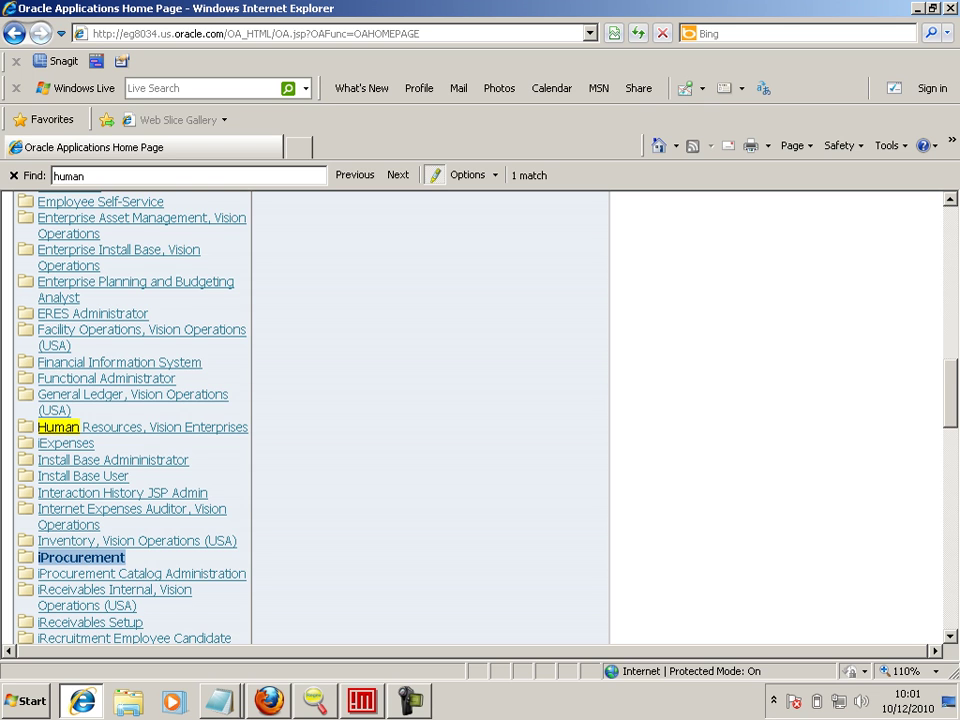
scroll(133, 417, up, 12)
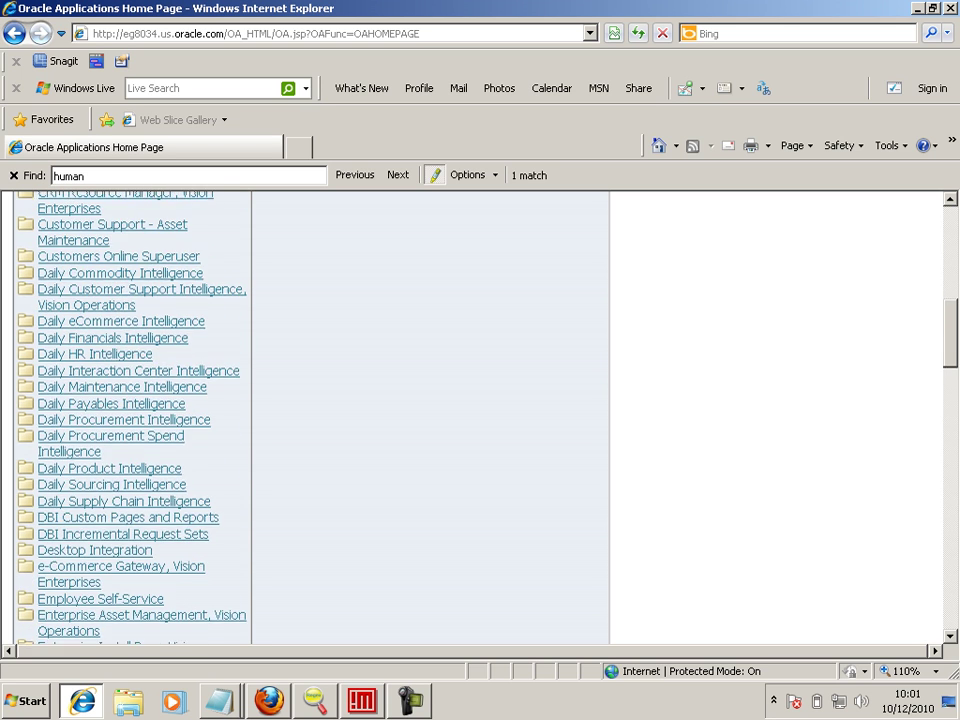
scroll(133, 417, up, 5)
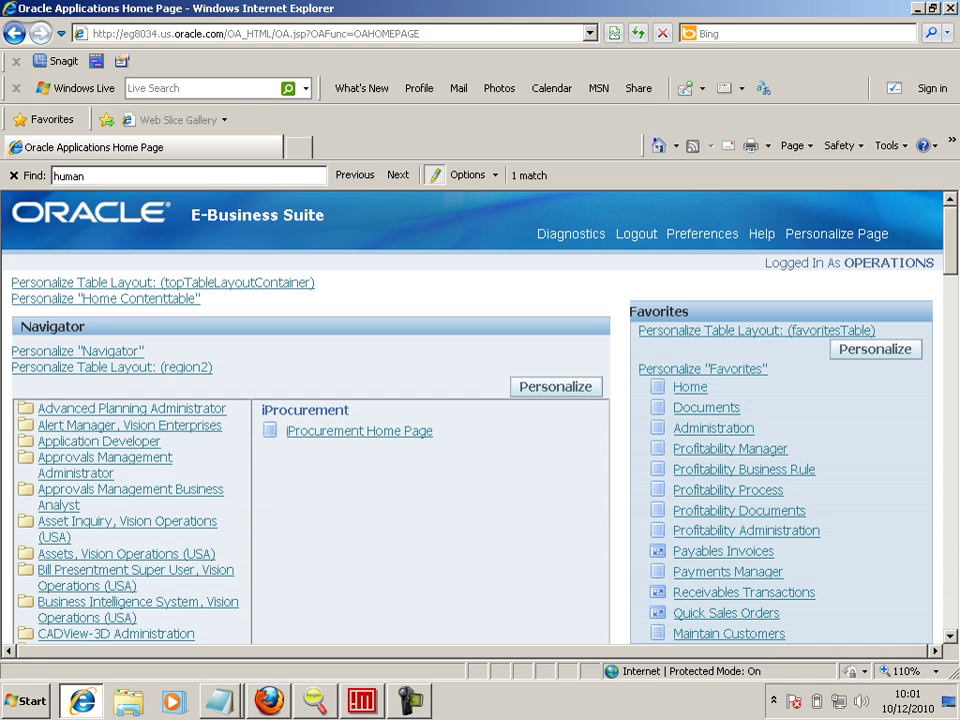
key(Return)
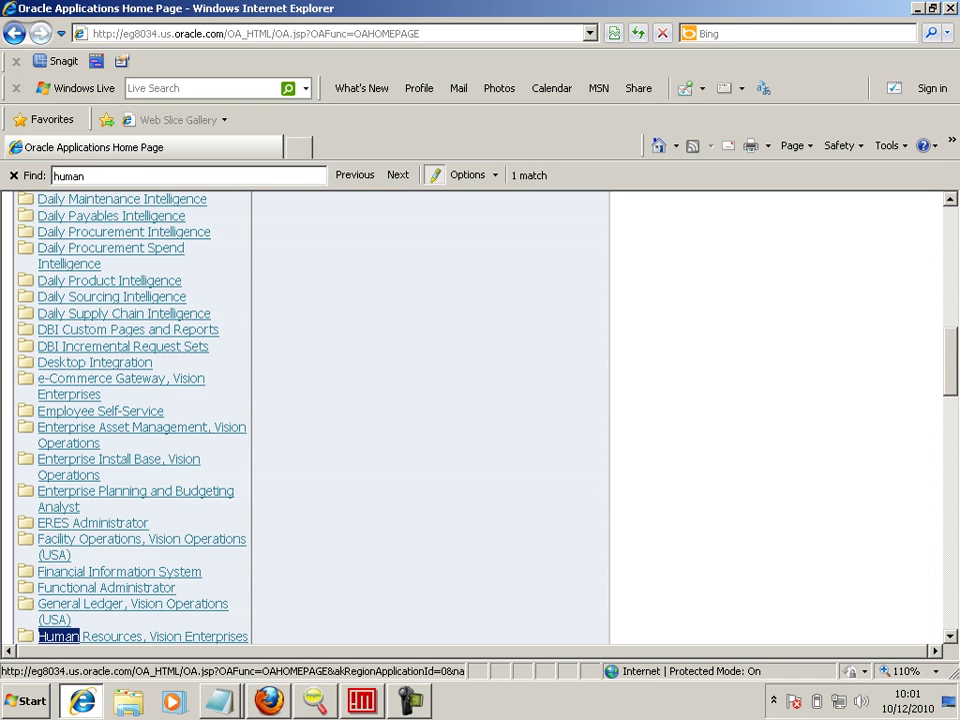
- Scroll through the responsibilities list and back to the top
scroll(80, 540, down, 4)
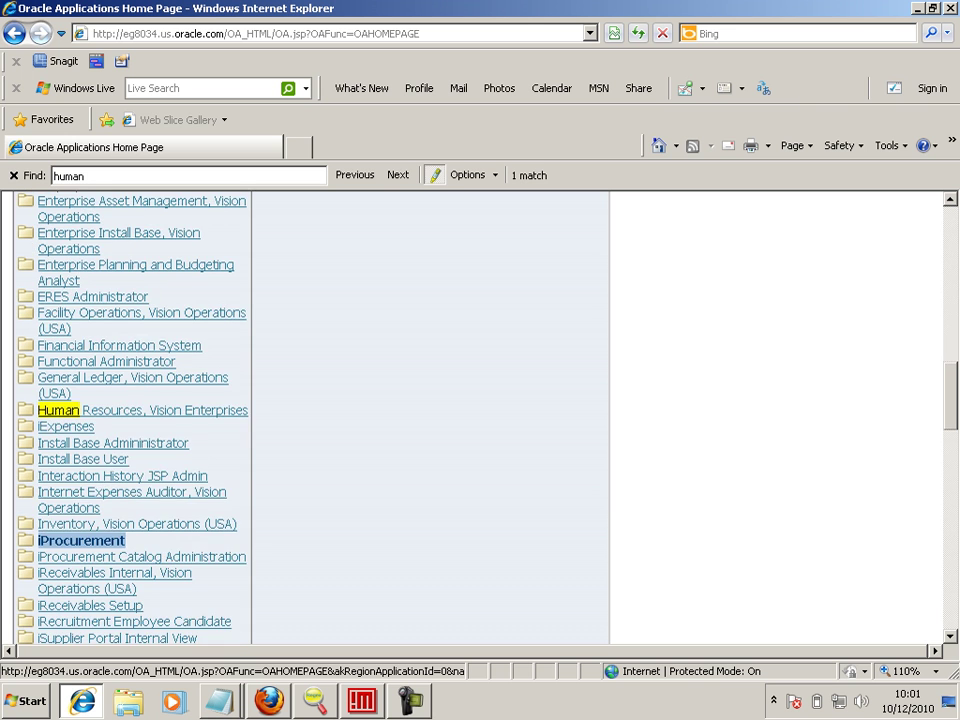
scroll(142, 417, down, 1)
scroll(133, 417, down, 2)
scroll(133, 417, down, 4)
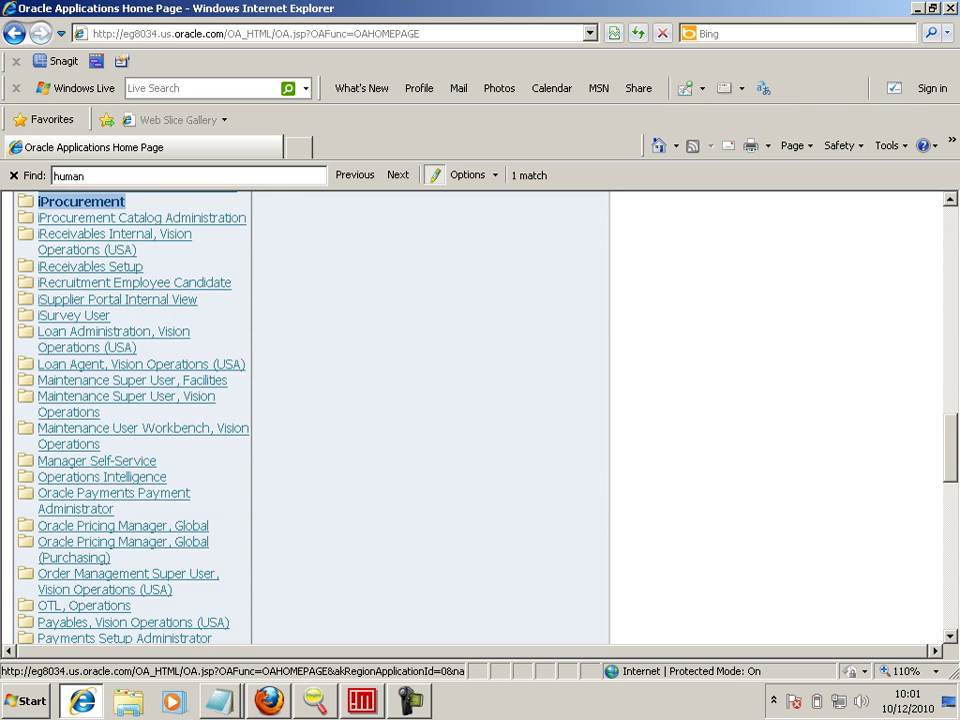
scroll(133, 417, down, 4)
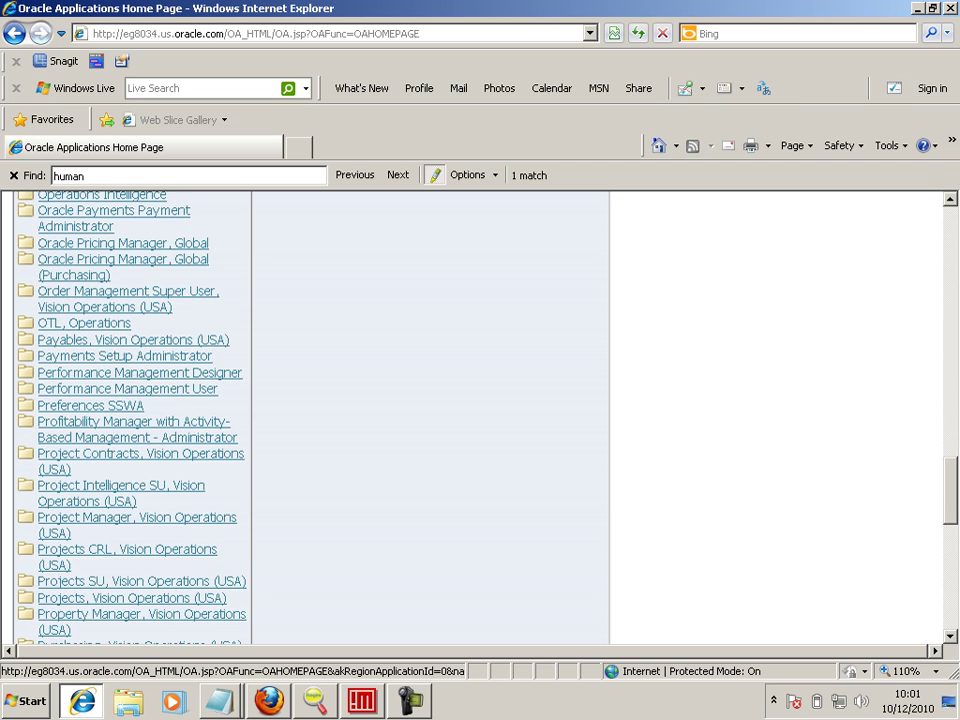
scroll(133, 417, down, 5)
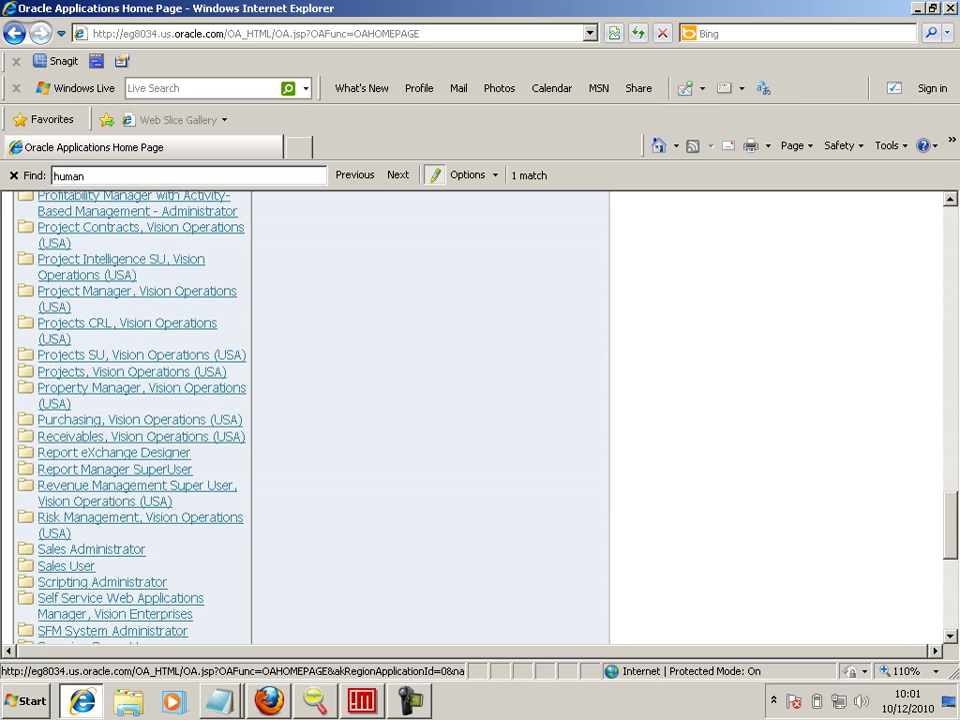
scroll(133, 417, down, 7)
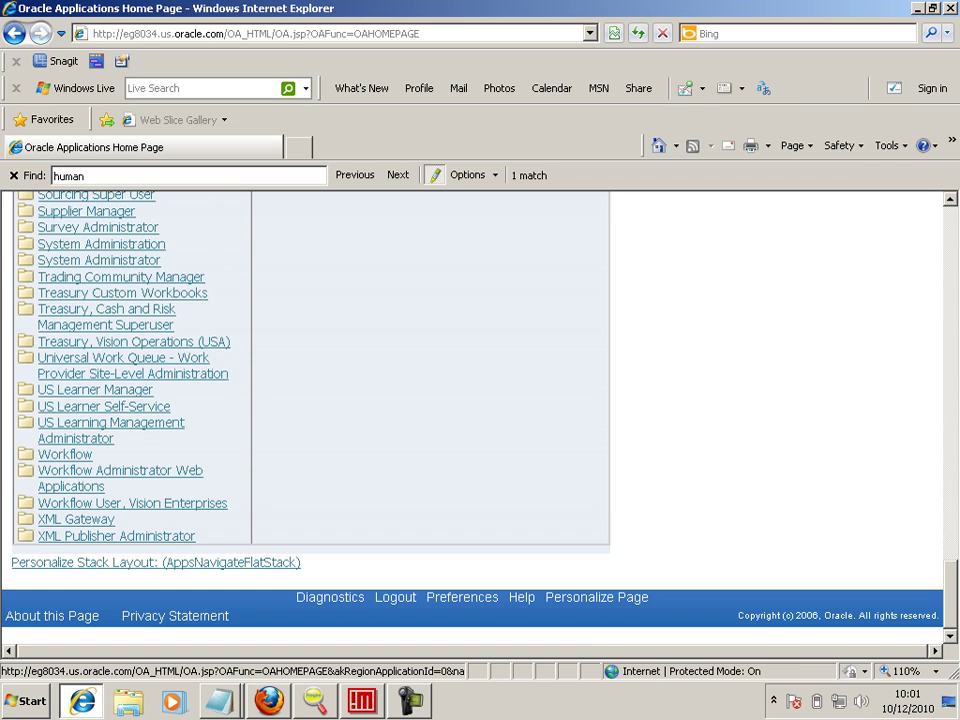
scroll(133, 417, up, 13)
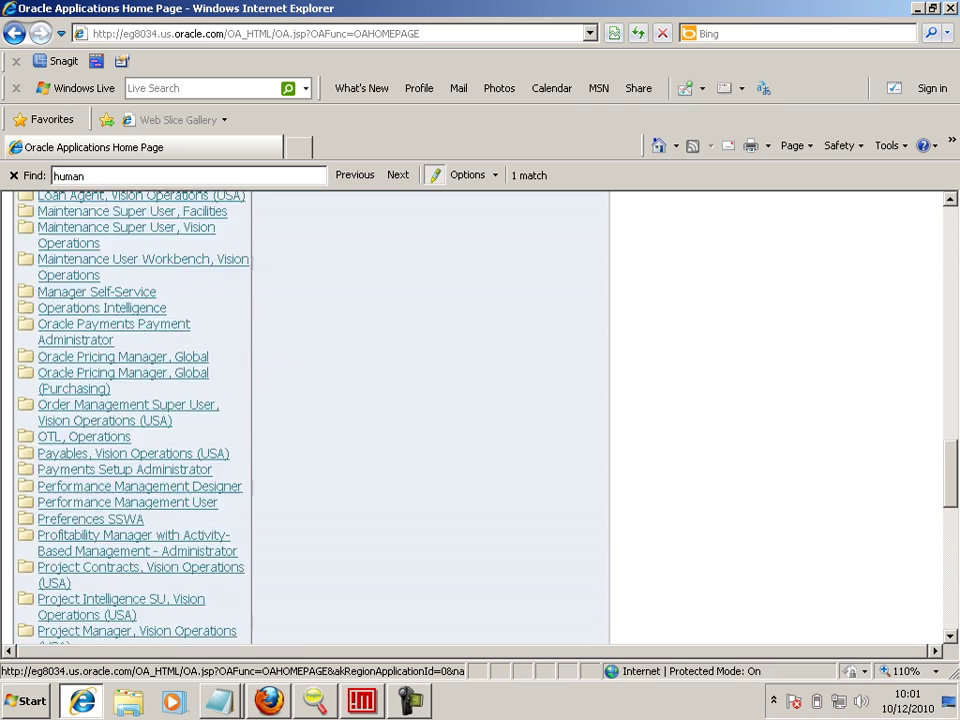
scroll(133, 417, up, 8)
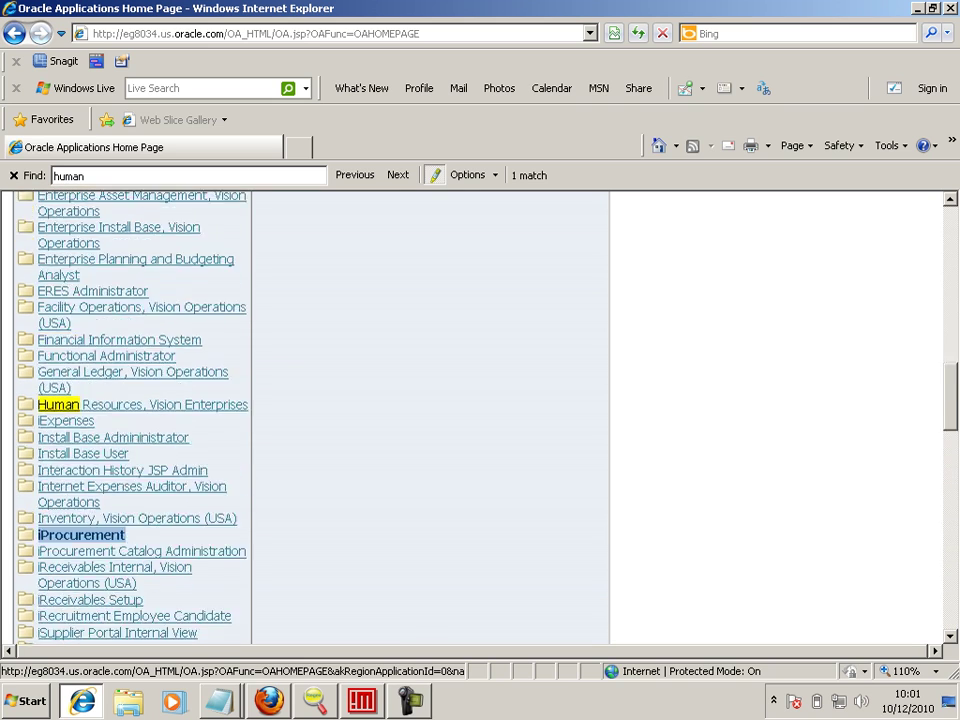
scroll(133, 417, up, 5)
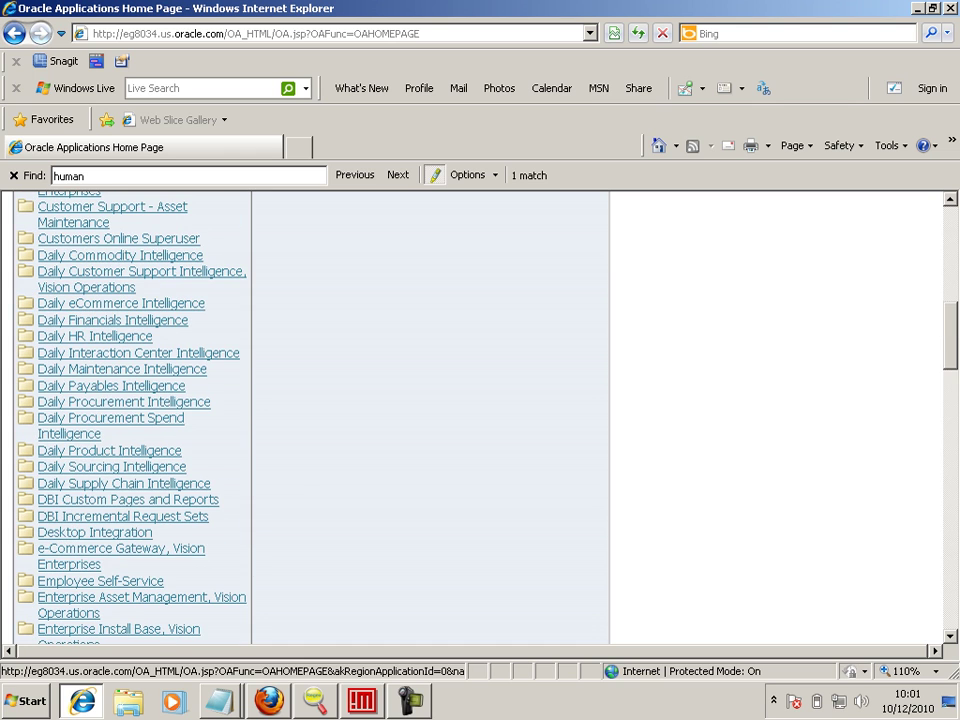
scroll(133, 417, up, 12)
scroll(480, 417, up, 2)
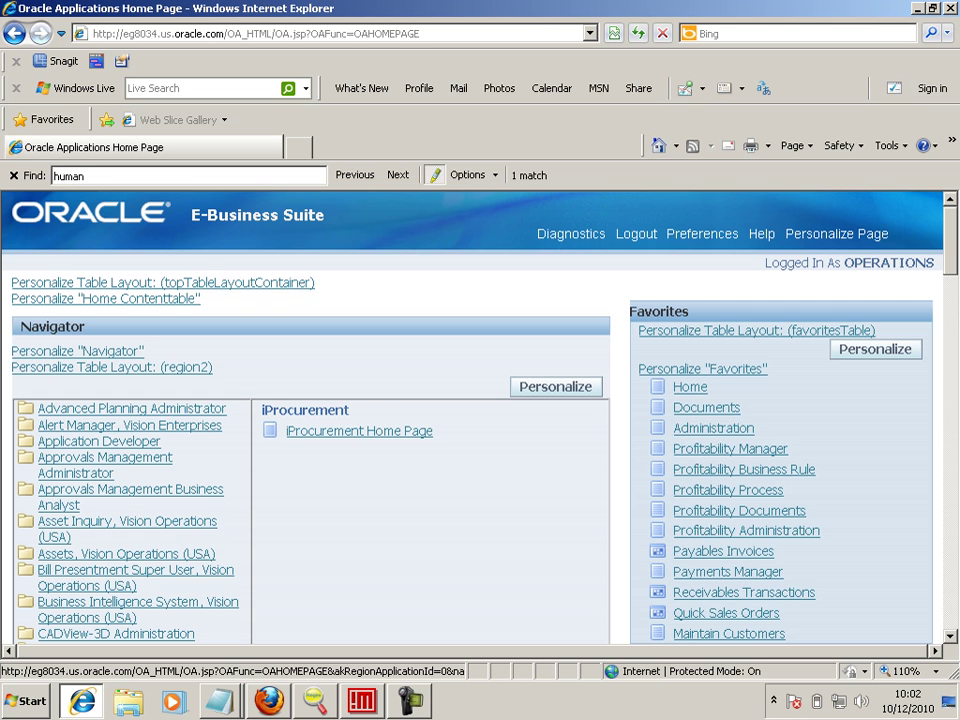
scroll(480, 417, down, 4)
scroll(480, 417, up, 4)
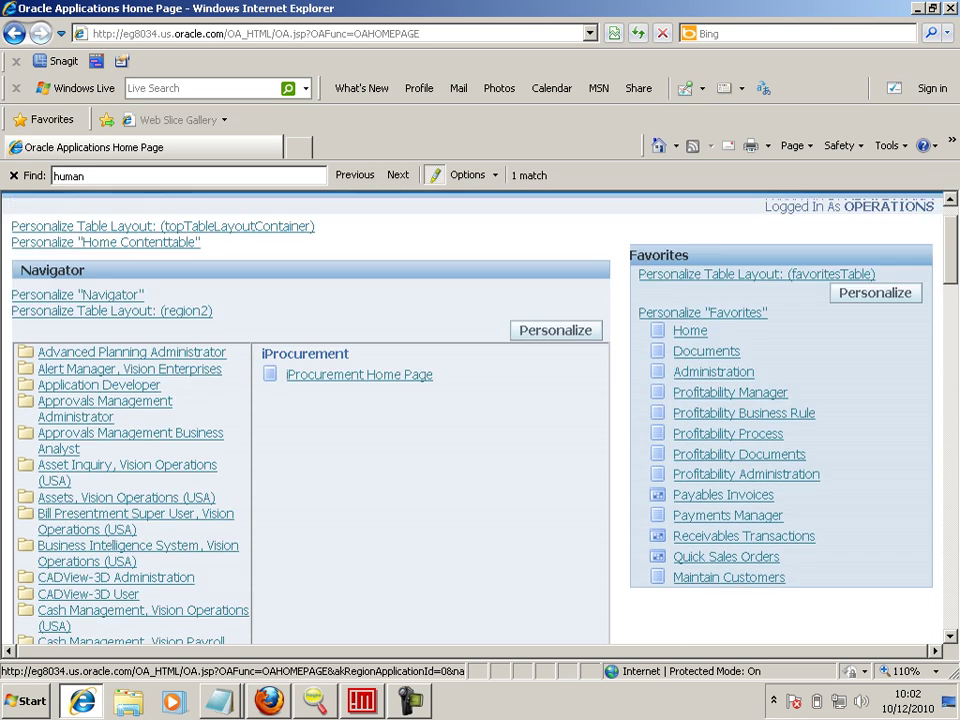
- Log out and sign back in with the HR user's user name and password
click(636, 234)
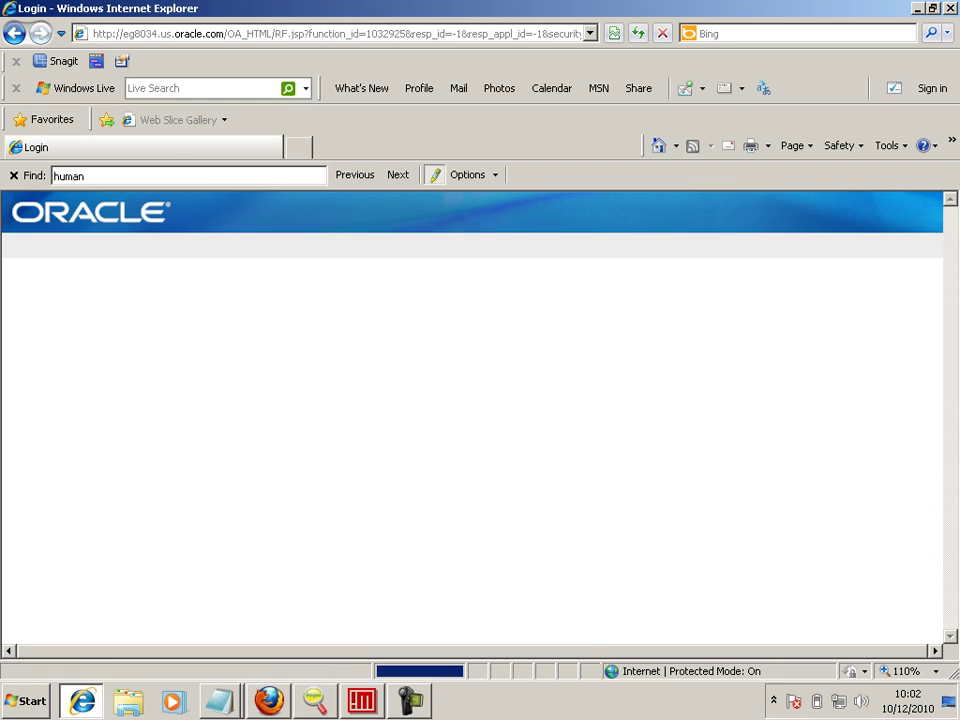
text(BPALM)
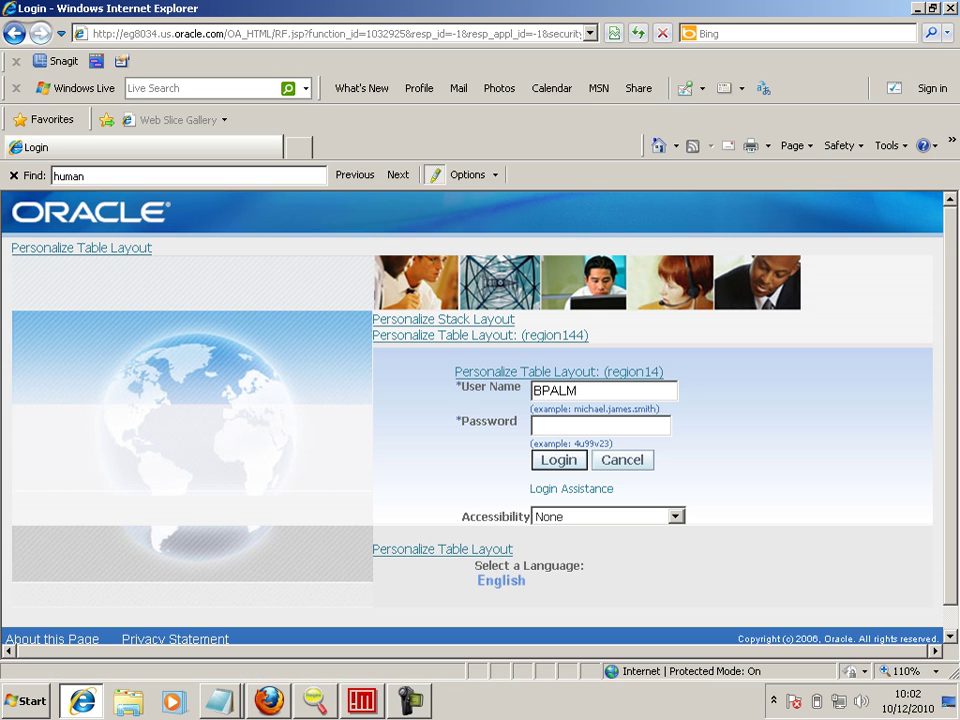
text(ER/welcome)
key(Return)
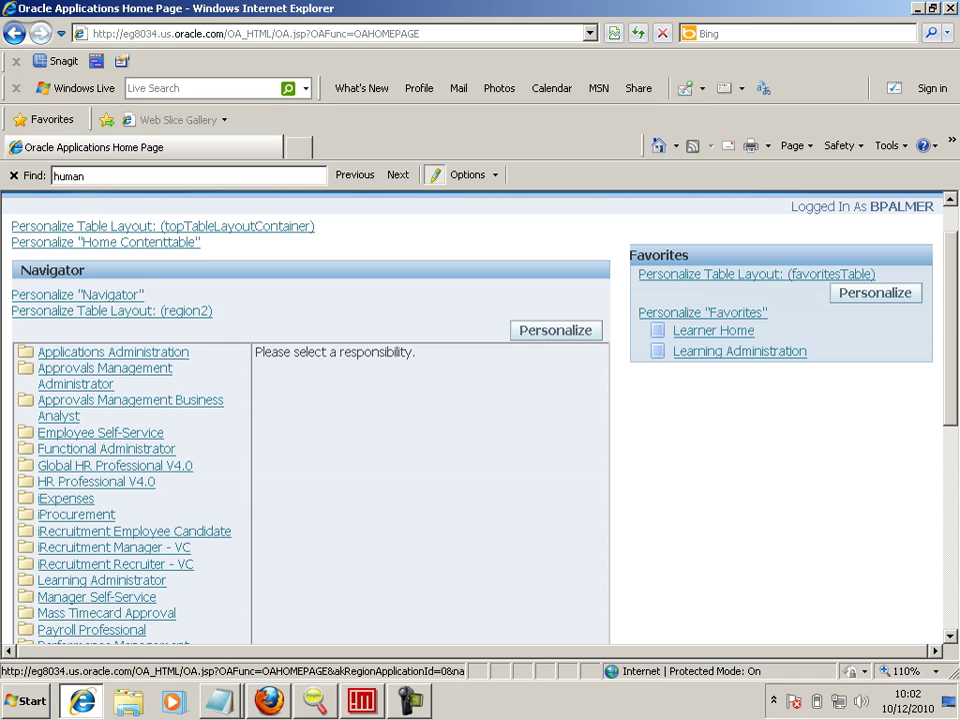
- Add an 'HRMS -' heading with the HR user's login name and password to the Notepad notes
key(alt+Tab)
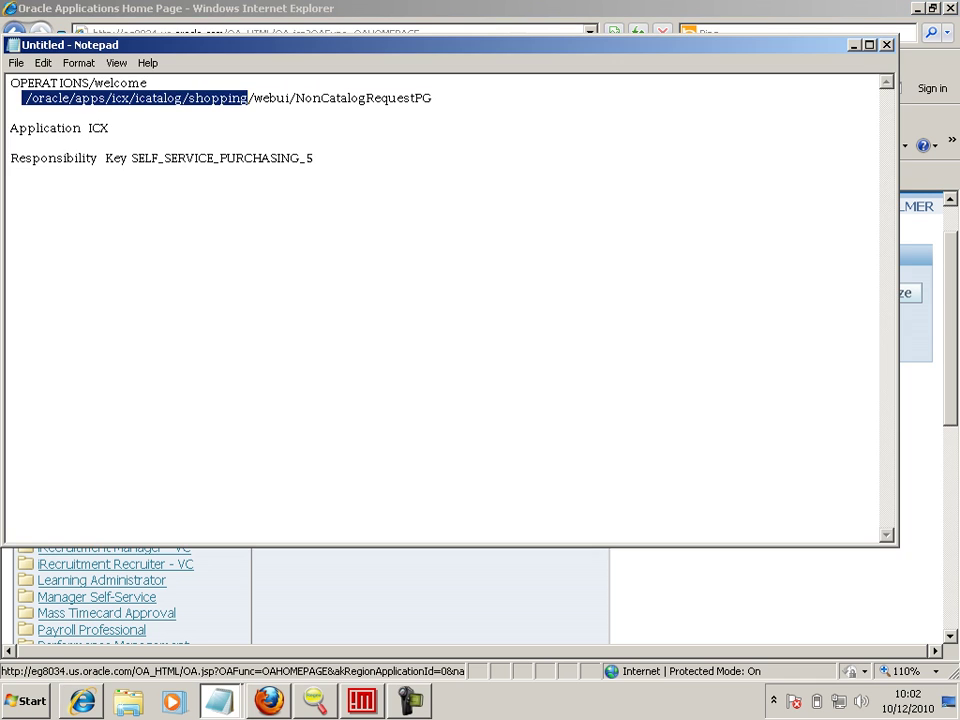
click(10, 142)
key(Down)
key(Down)
key(Down)
key(Down)
key(Return)
text(HRMS -)
key(Return)
text(BPAL)
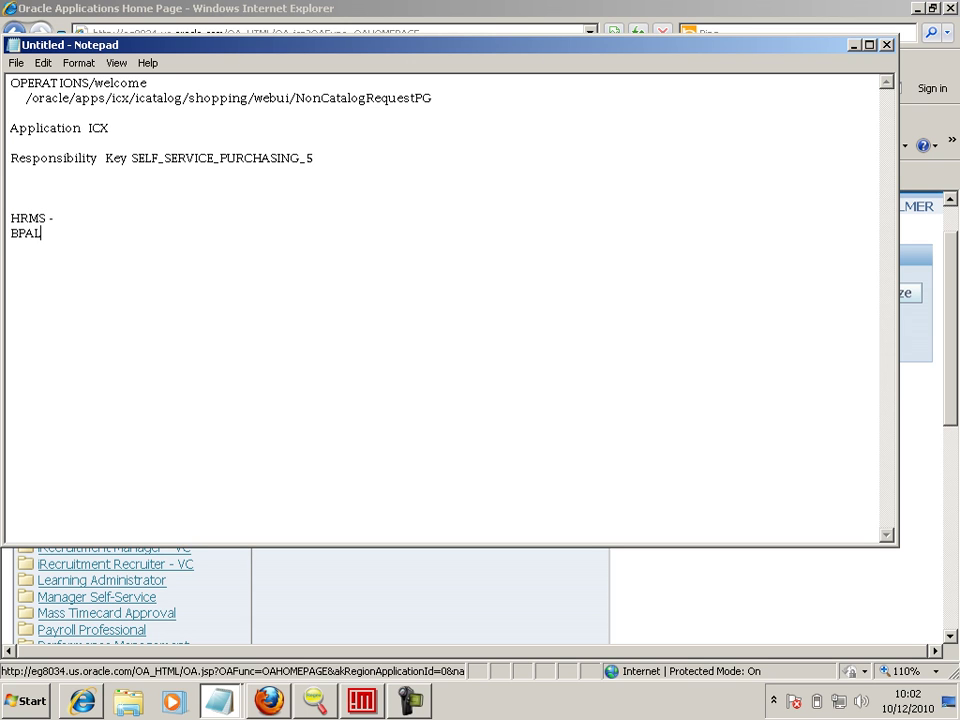
text(MER/welcome)
key(Return)
key(alt+Tab)
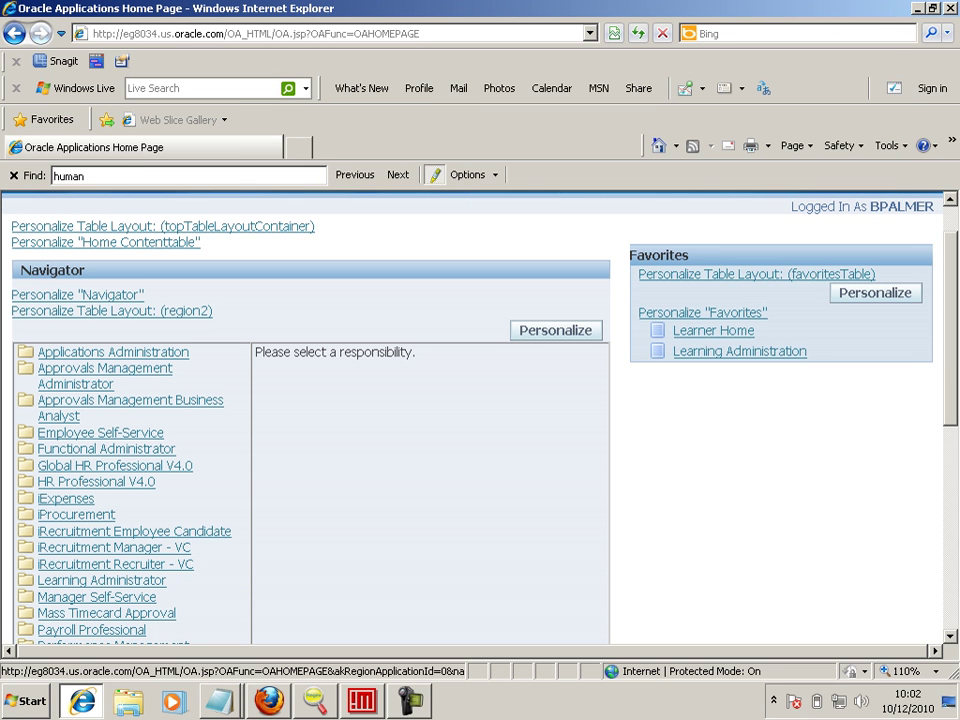
- Open the Employee Self-Service responsibility and scroll through its Talent Management page tasks
click(100, 433)
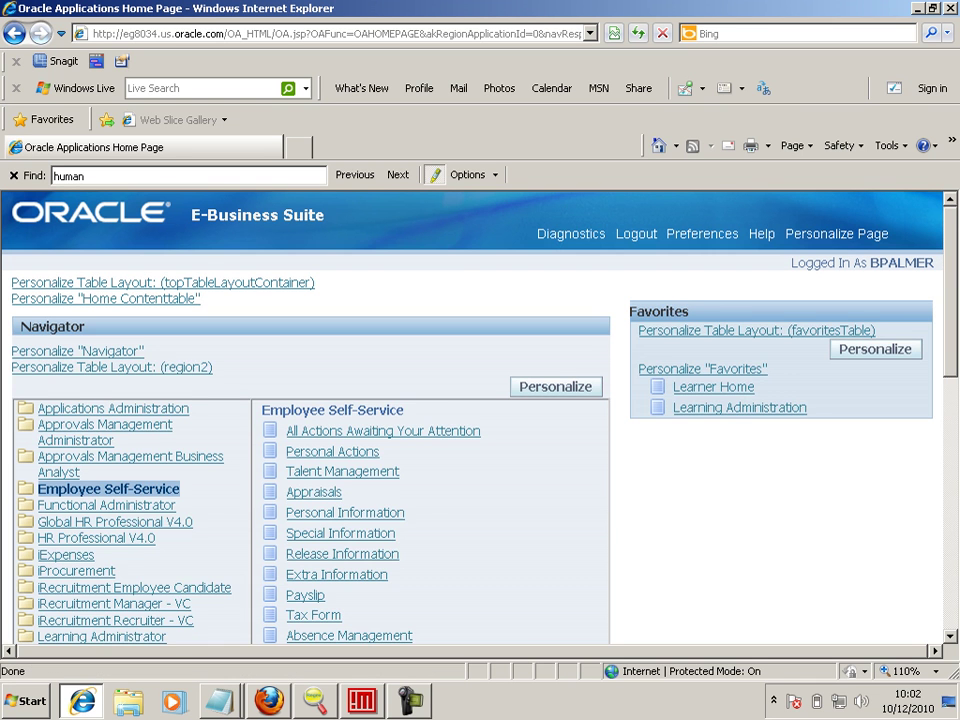
scroll(472, 418, down, 1)
scroll(480, 420, down, 1)
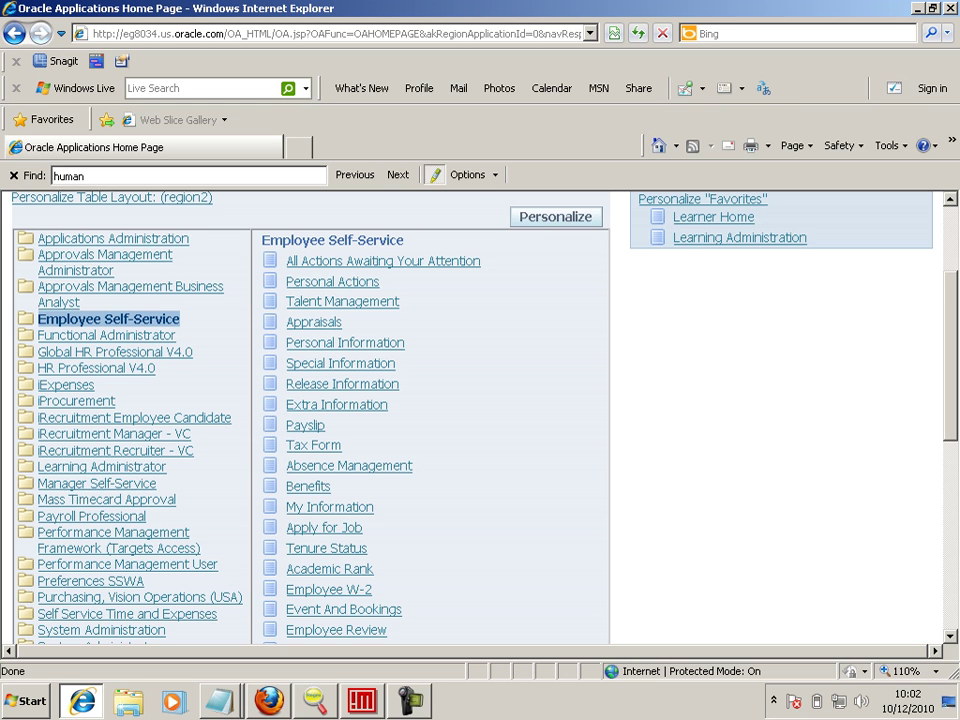
scroll(480, 418, down, 2)
scroll(480, 418, up, 2)
click(342, 301)
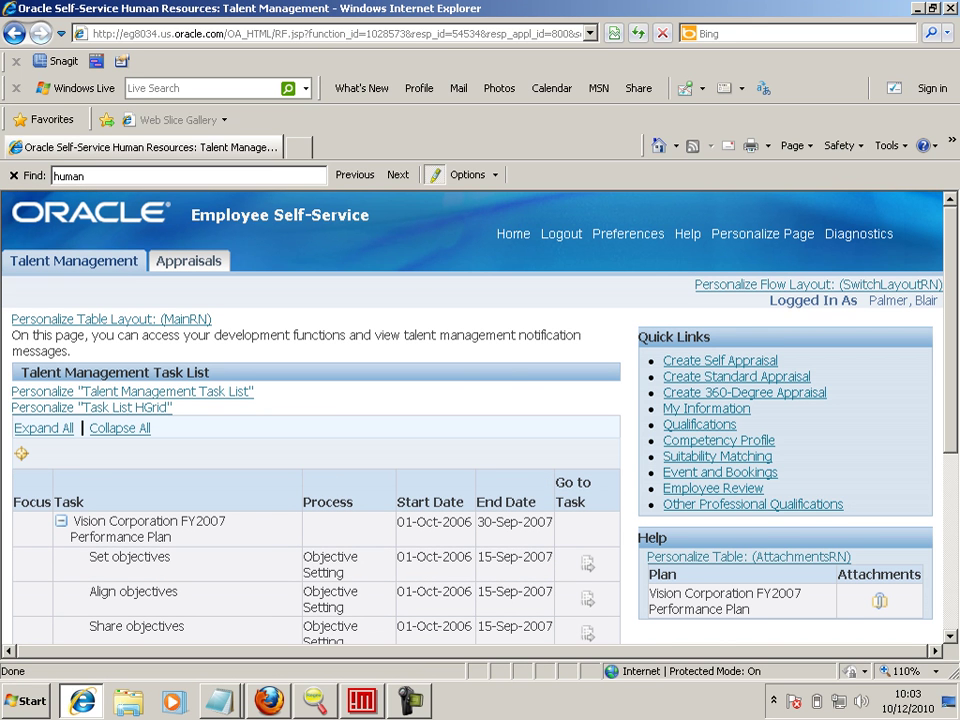
scroll(480, 420, down, 5)
scroll(480, 420, up, 3)
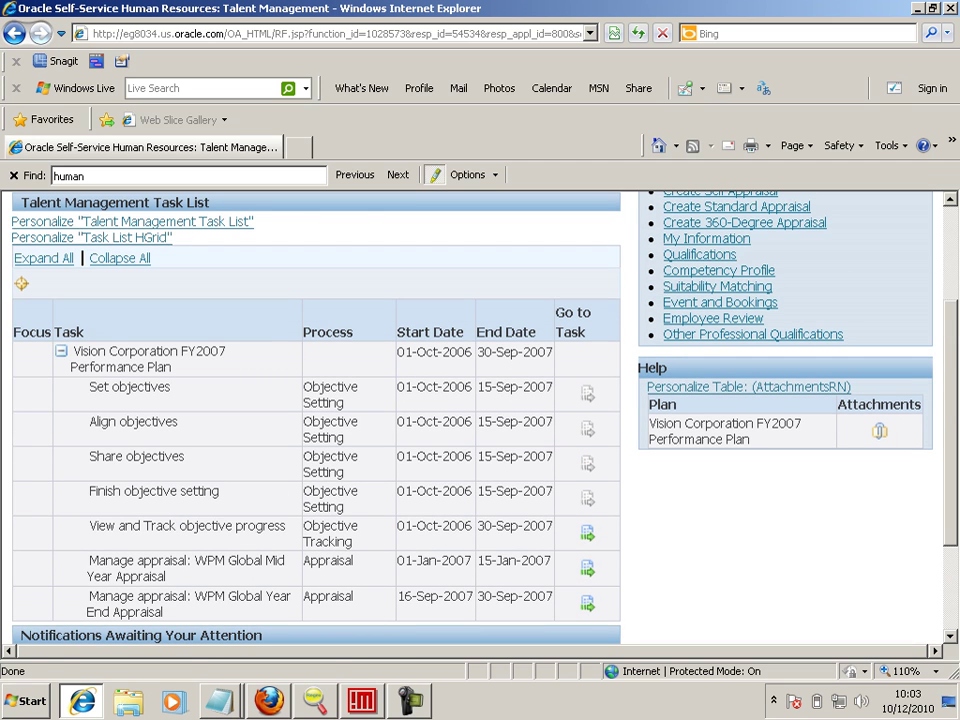
scroll(480, 420, up, 1)
scroll(480, 420, down, 2)
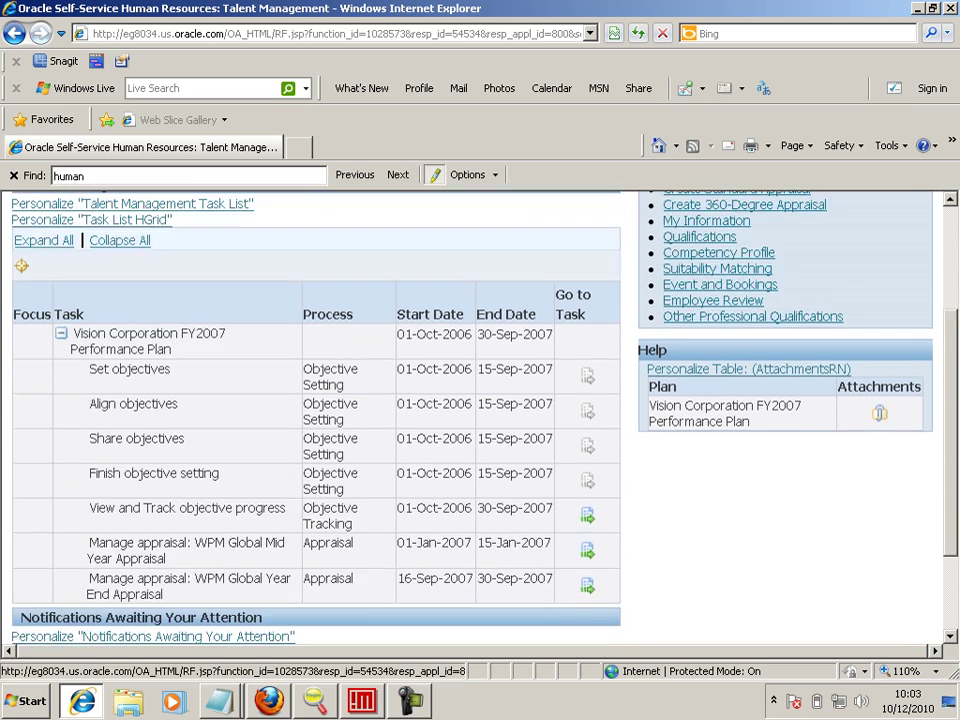
click(587, 476)
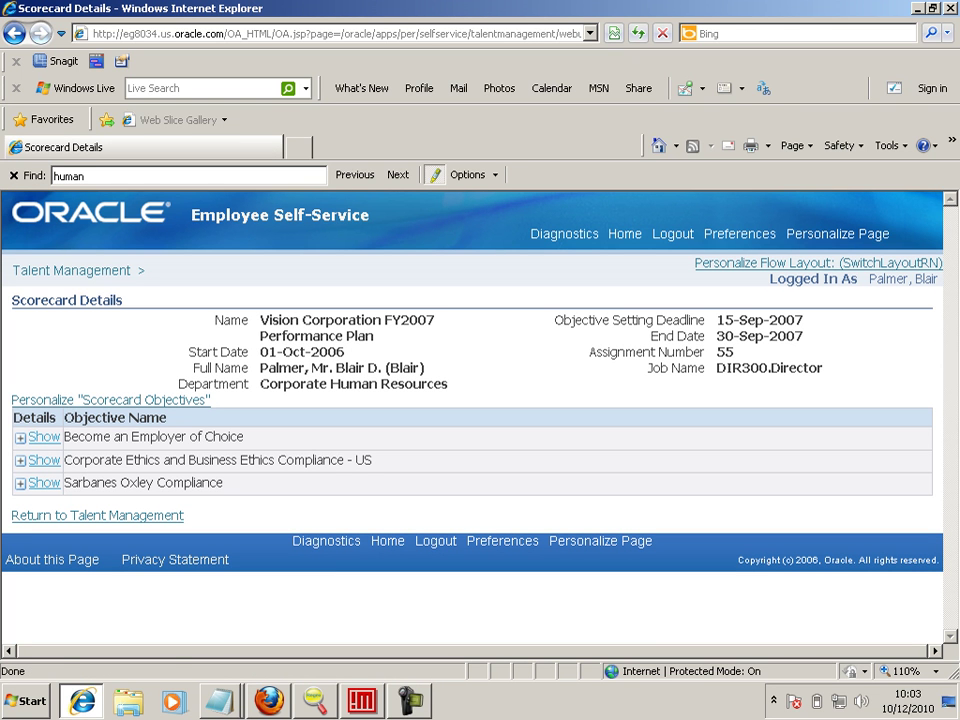
click(97, 515)
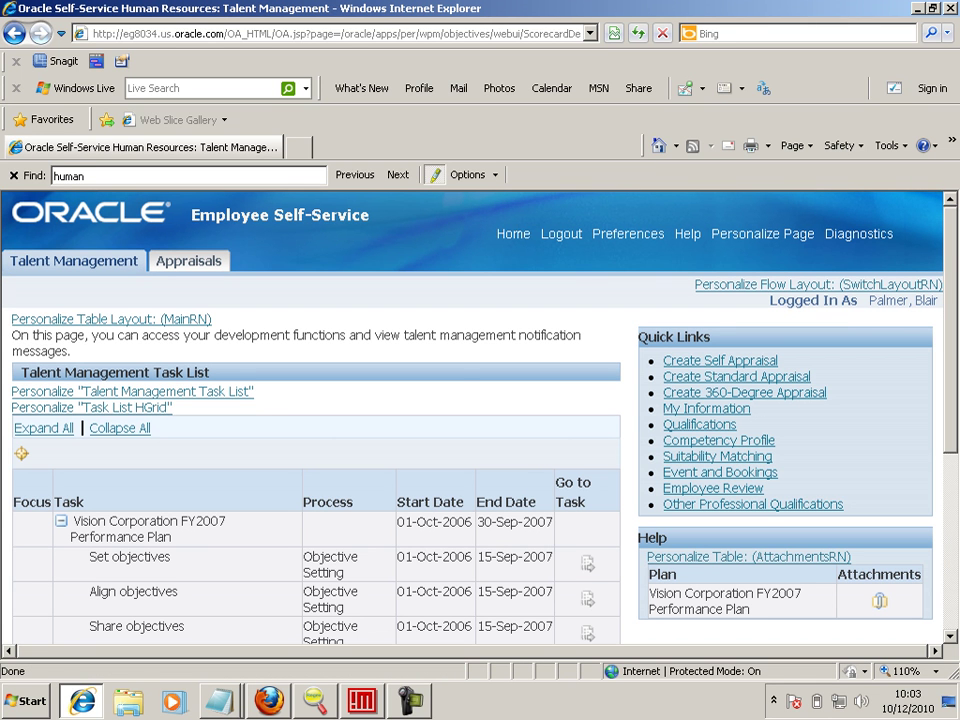
scroll(480, 420, down, 1)
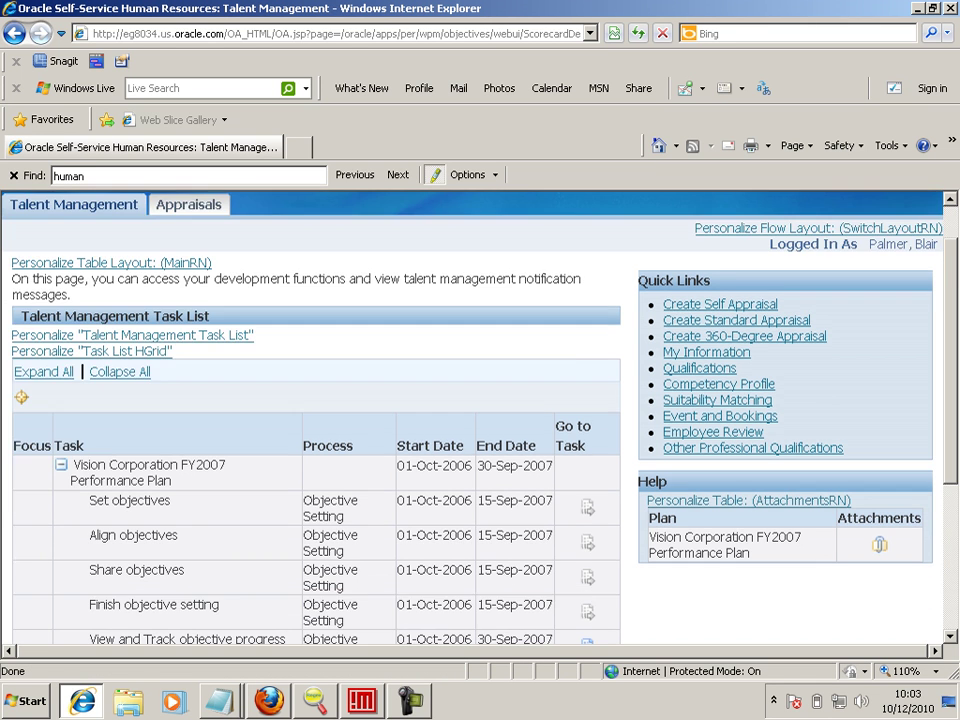
scroll(480, 420, up, 1)
scroll(480, 420, down, 4)
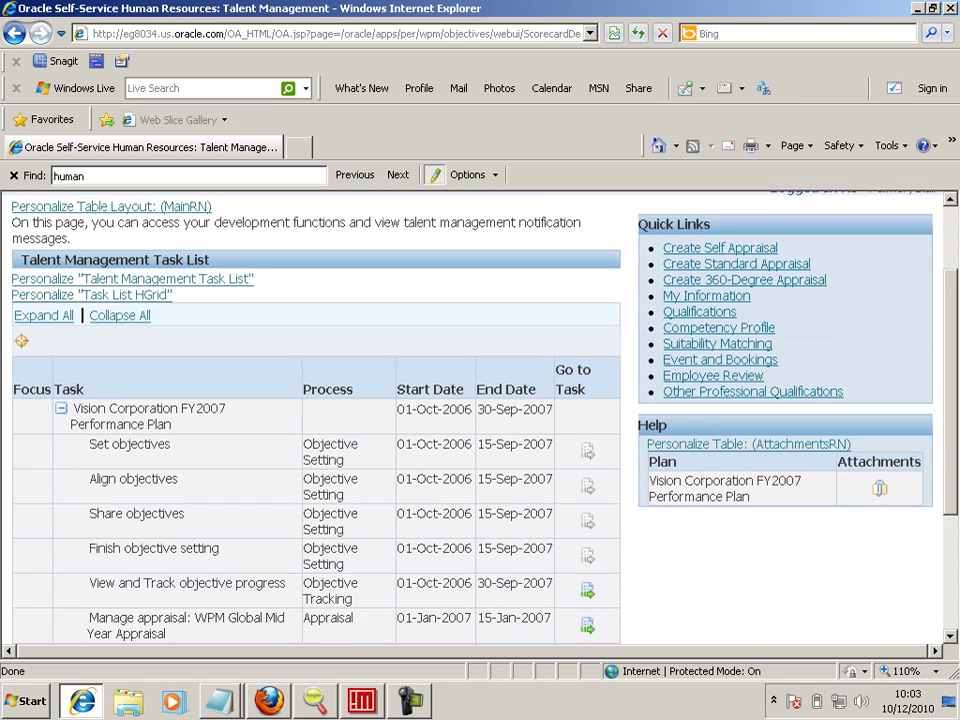
scroll(480, 420, down, 2)
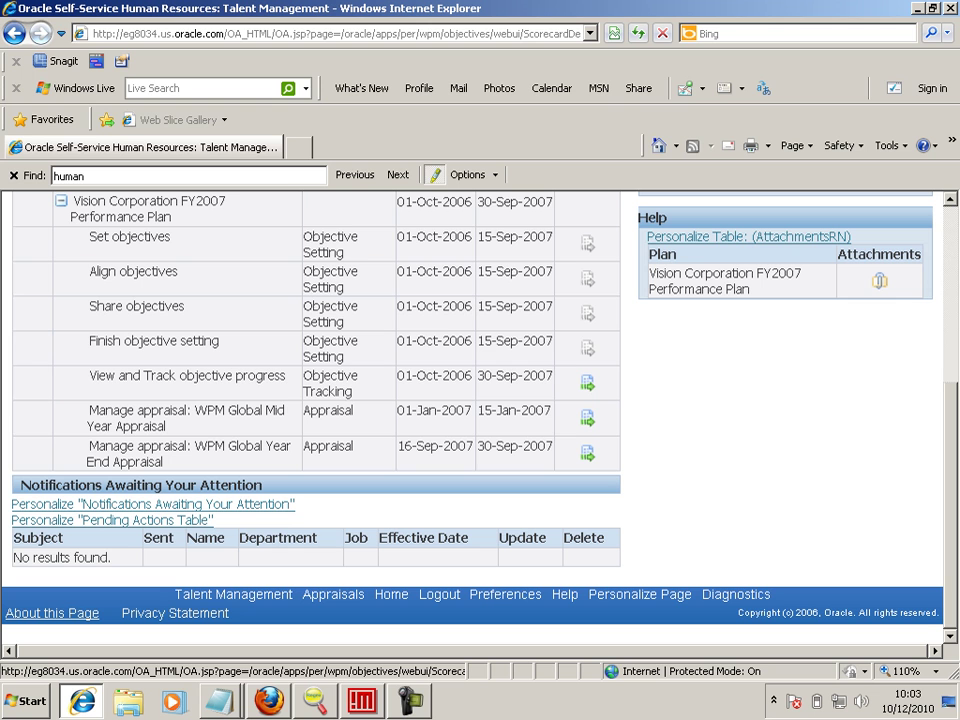
- Copy the EmpTalentManagementPG page path from About this Page into the notes, removing ' 120.3'
click(52, 613)
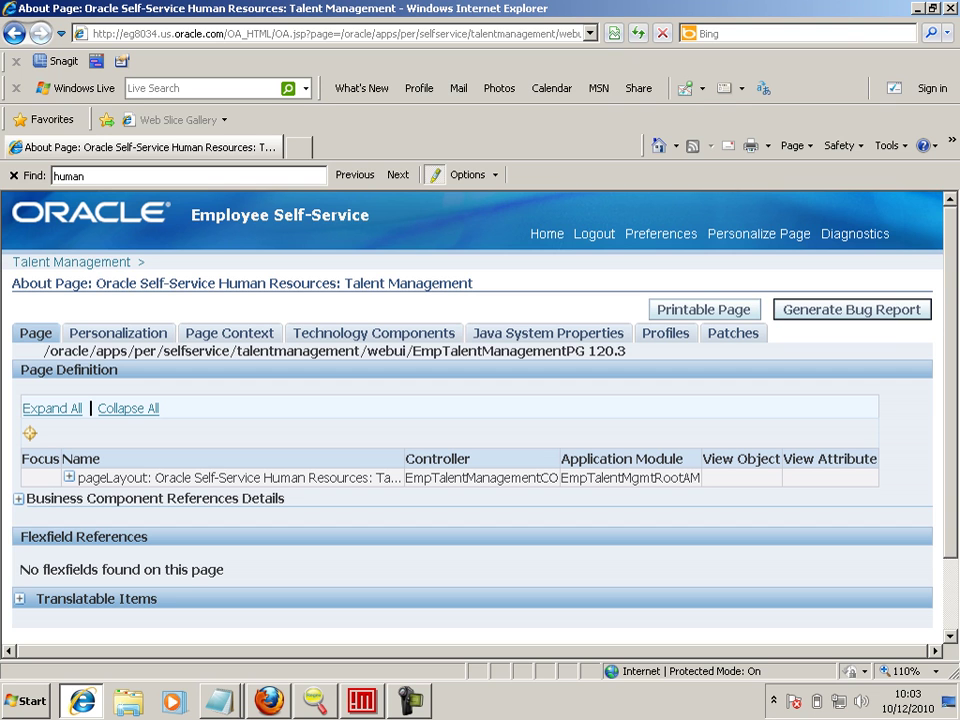
drag(630, 351, 28, 328)
key(ctrl+c)
key(alt+Tab)
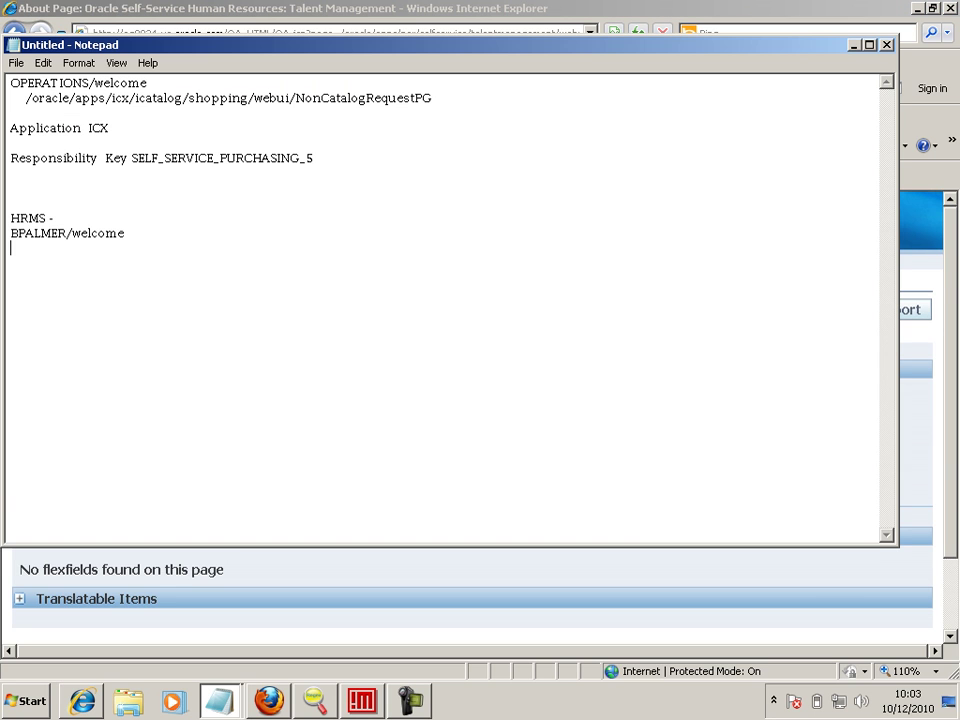
key(ctrl+v)
key(shift+Left)
key(shift+Left)
key(shift+Left)
key(shift+Left)
key(shift+Left)
key(shift+Left)
key(BackSpace)
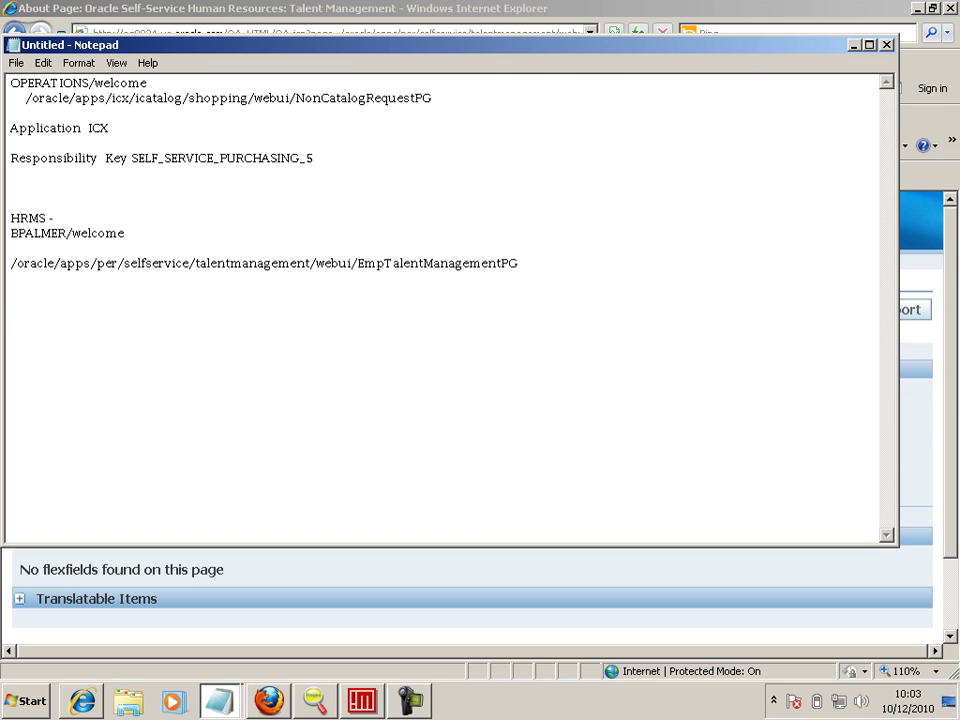
key(alt+Tab)
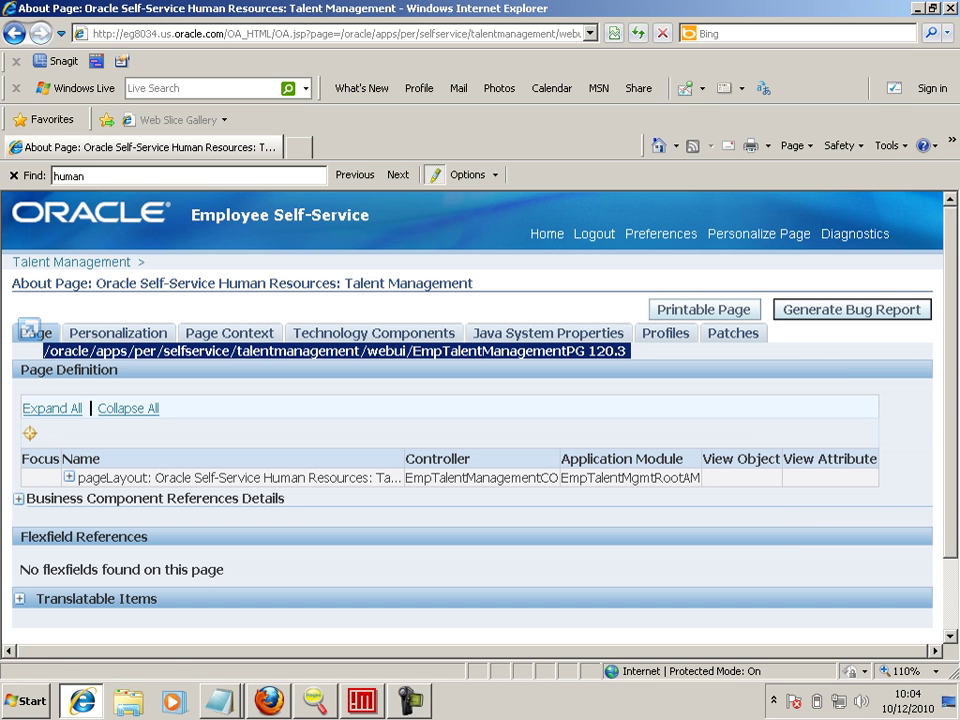
click(102, 350)
- Copy the Application 800 - PER - Human Resources and Employee Self-Service responsibility rows into the notes
key(Return)
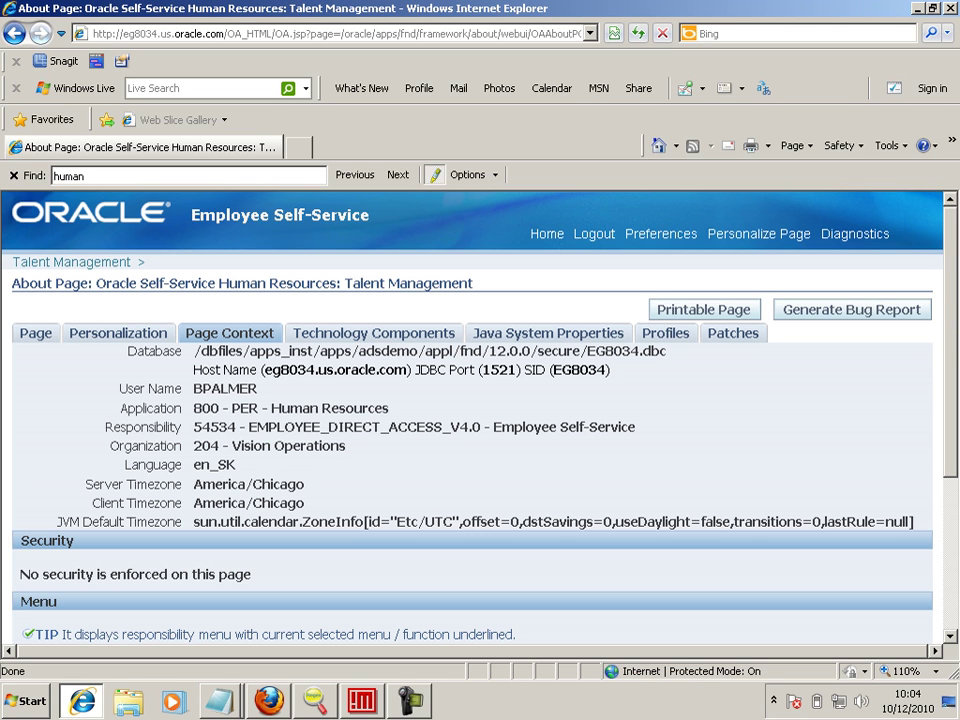
drag(120, 408, 645, 437)
key(ctrl+c)
key(alt+Tab)
key(ctrl+v)
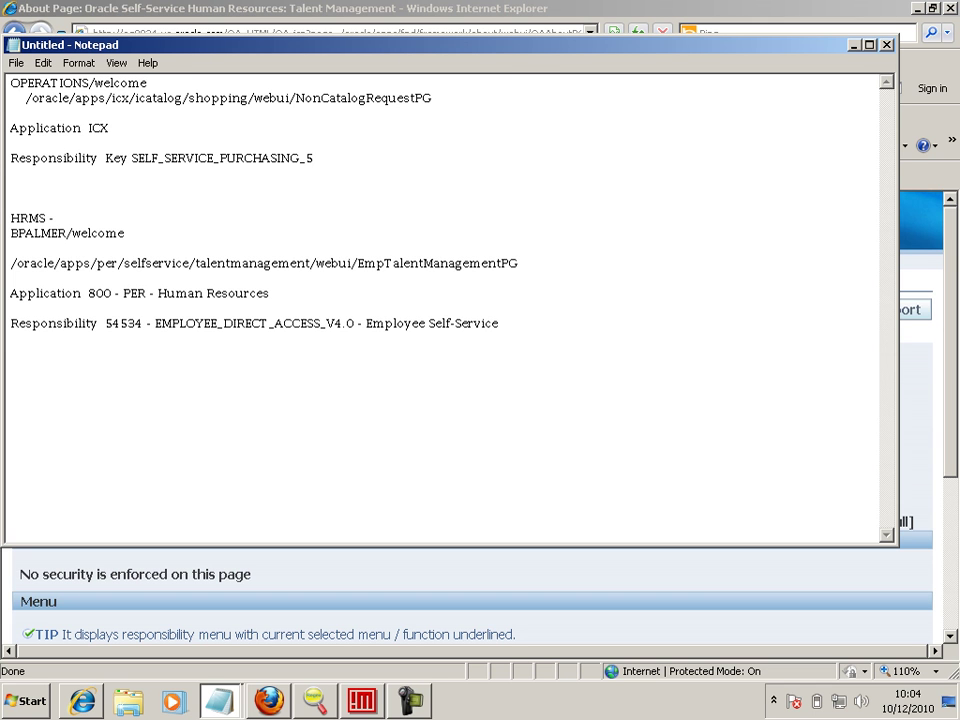
key(alt+Tab)
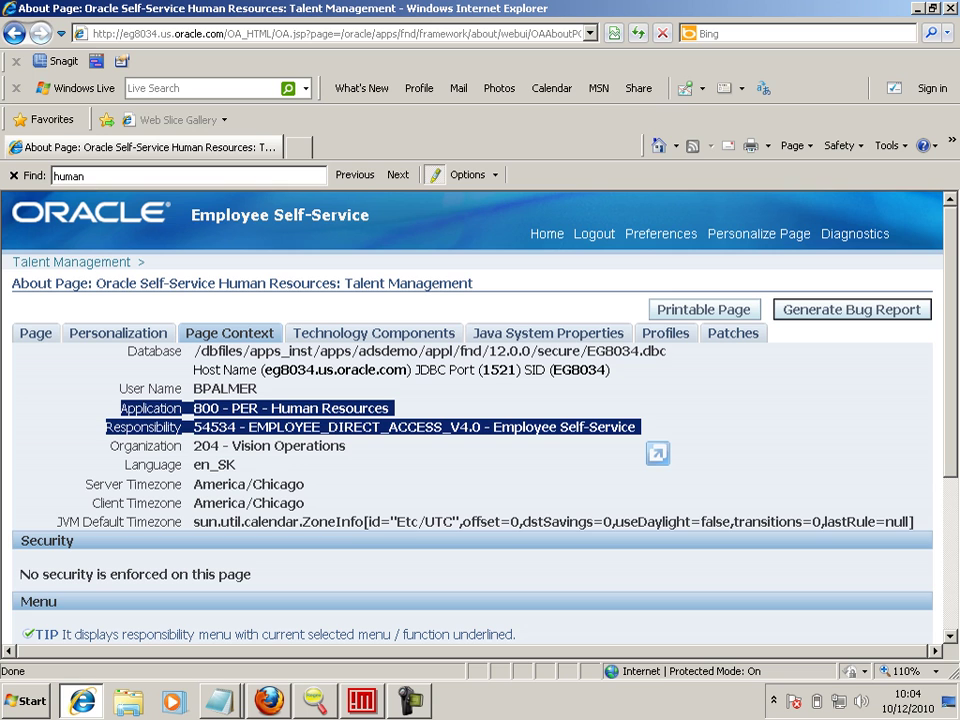
- Review the About page's Page, Personalization and Page Context details, including timezone and DBC path
click(658, 420)
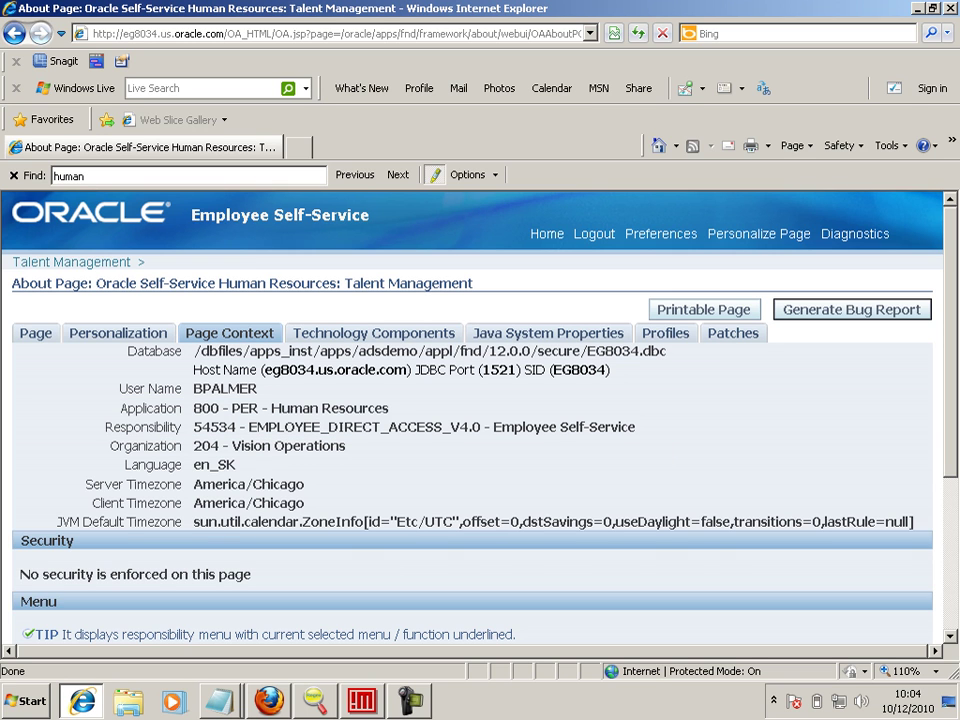
drag(194, 484, 311, 490)
click(335, 485)
drag(194, 351, 668, 353)
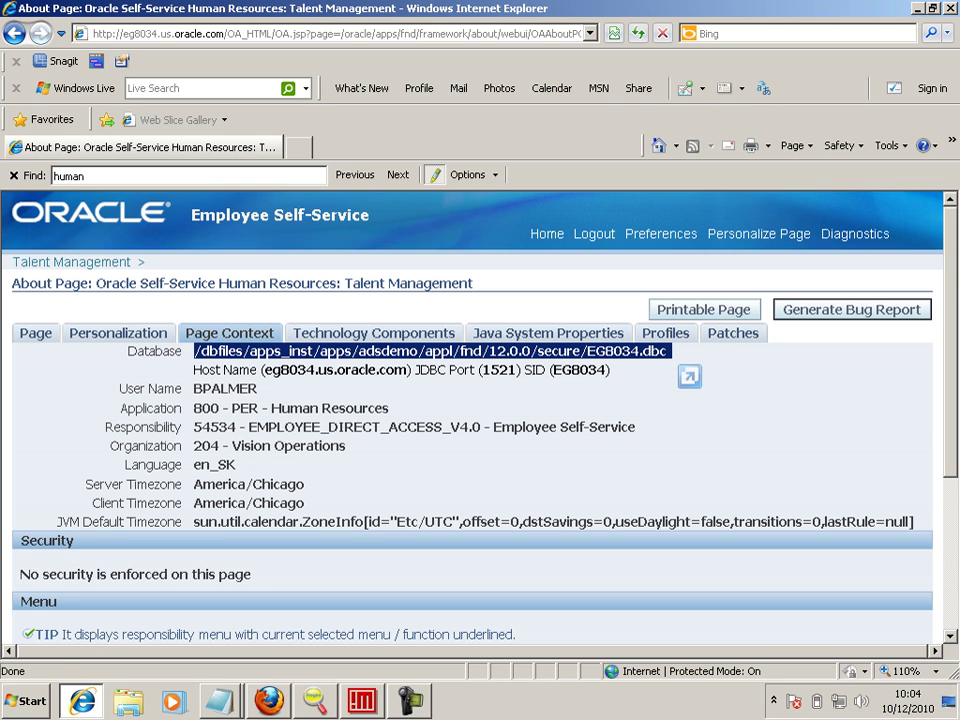
click(118, 333)
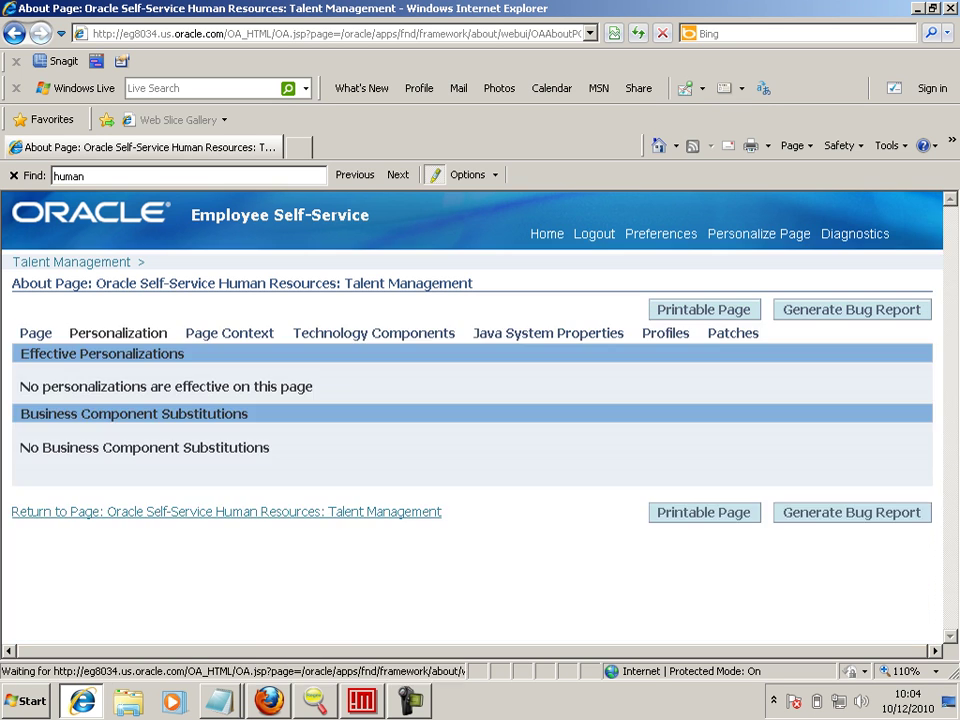
click(36, 333)
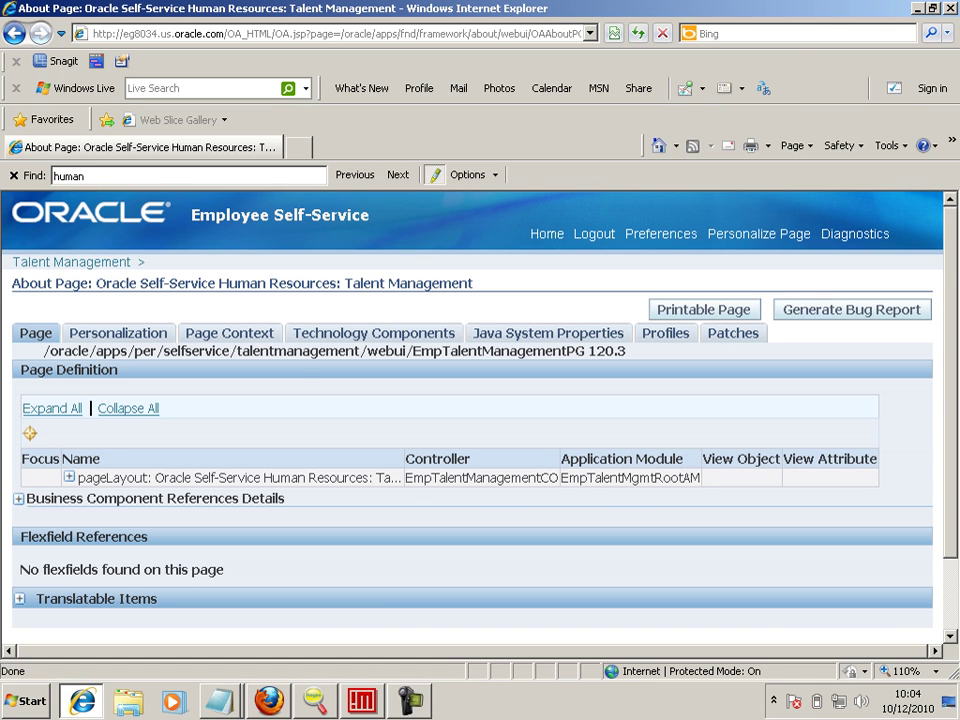
scroll(470, 420, down, 2)
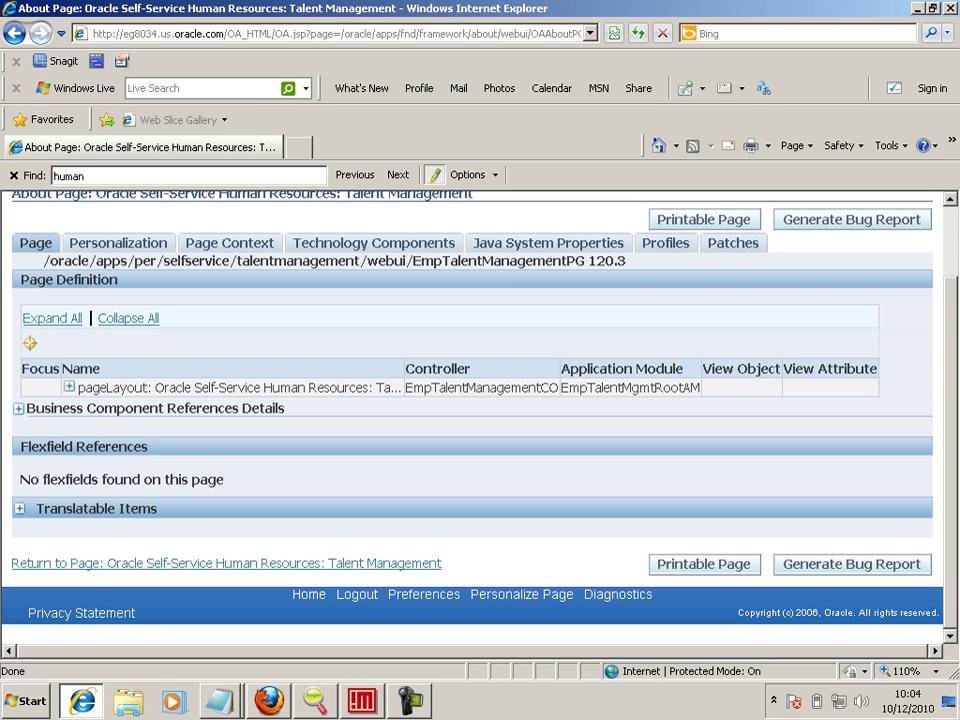
click(229, 243)
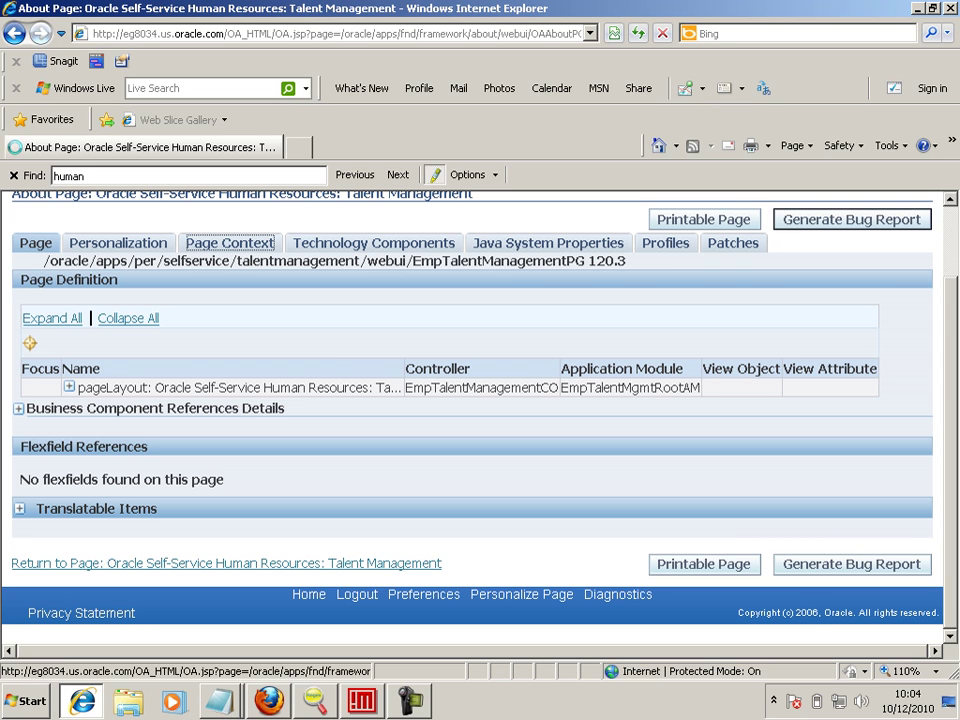
scroll(480, 420, down, 1)
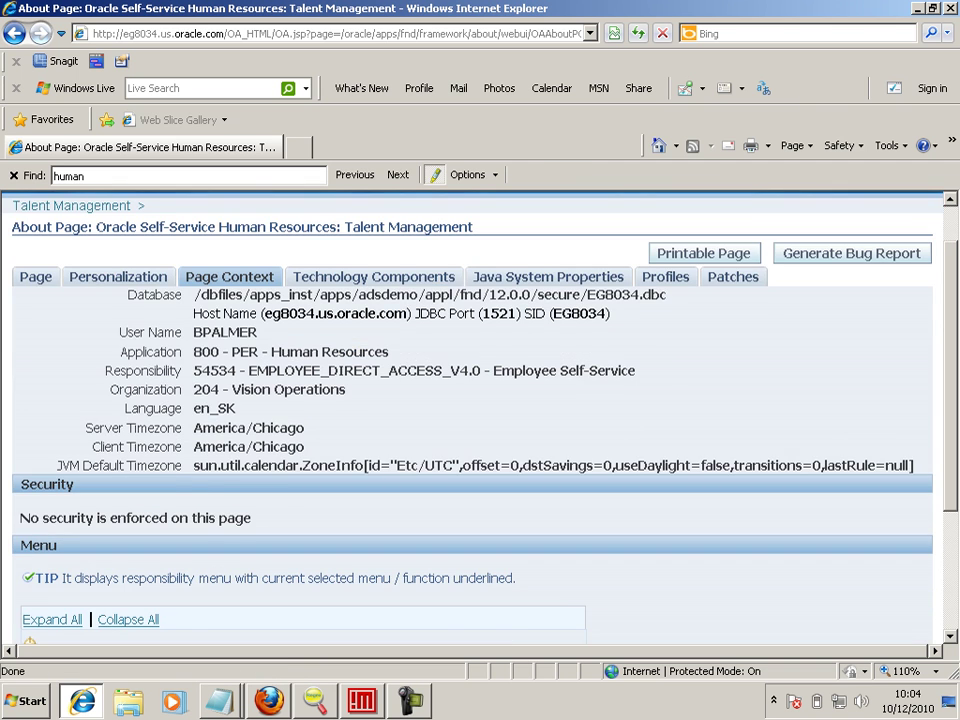
- Copy the HR_EMPLOYEE_DIRECT_ACCESS_V4.0 menu name into the notes and expand its (STANDARD) menu
key(ctrl+f)
text(func)
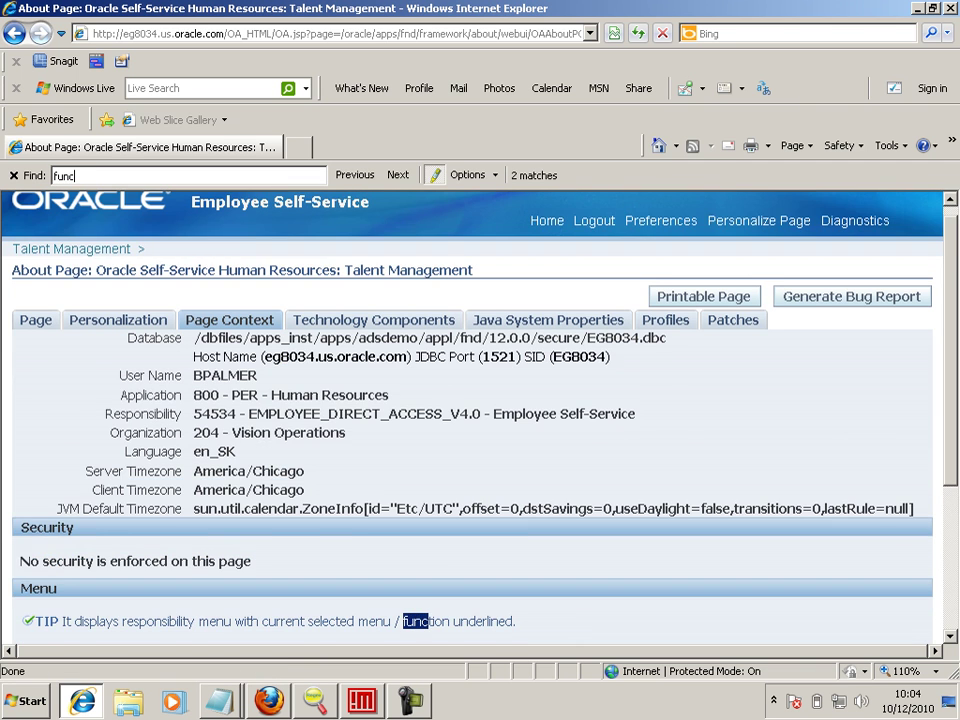
key(Return)
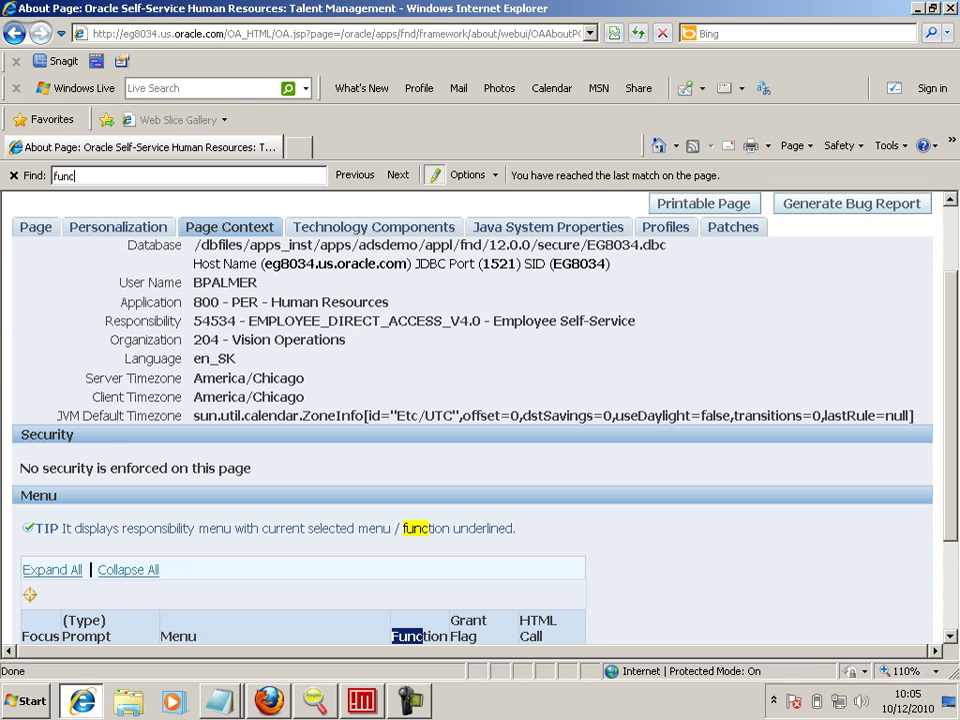
scroll(480, 420, down, 3)
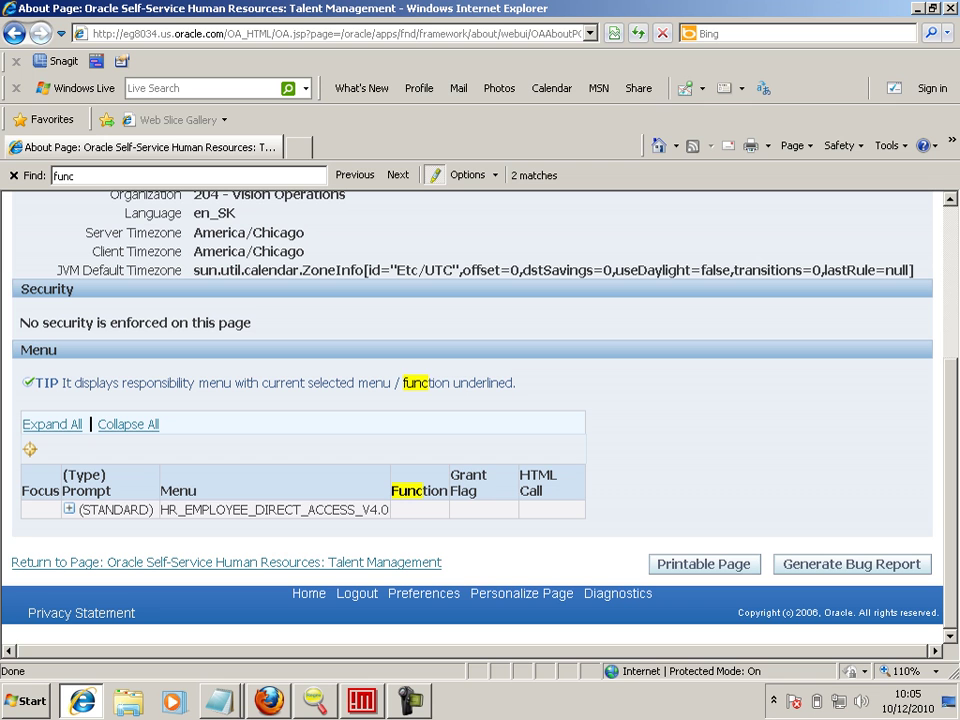
drag(388, 510, 161, 510)
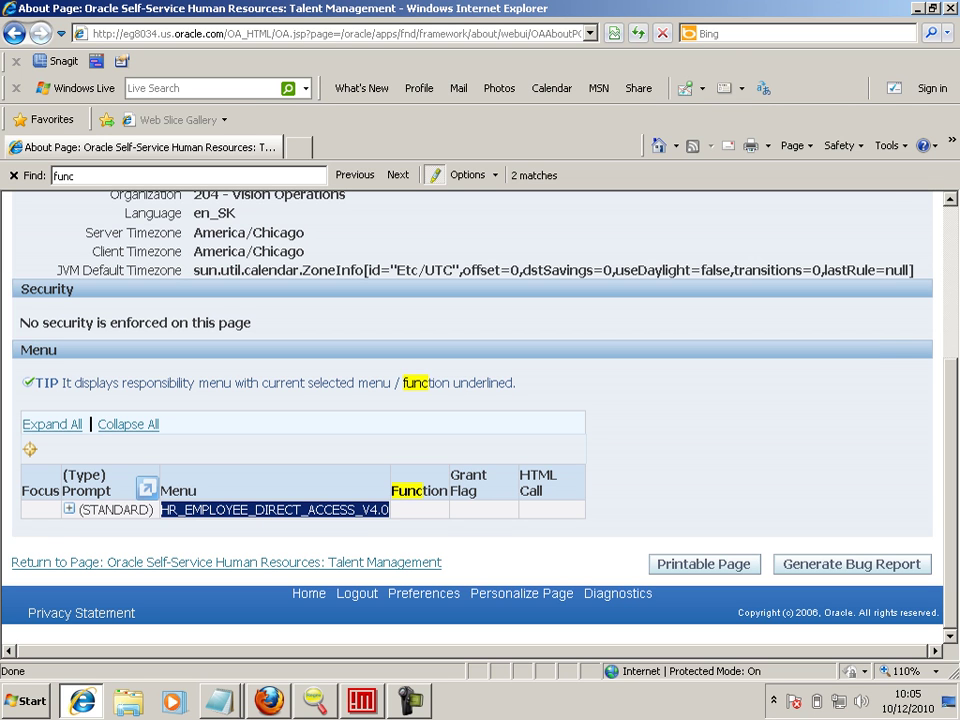
key(ctrl+c)
key(alt+Tab)
key(Return)
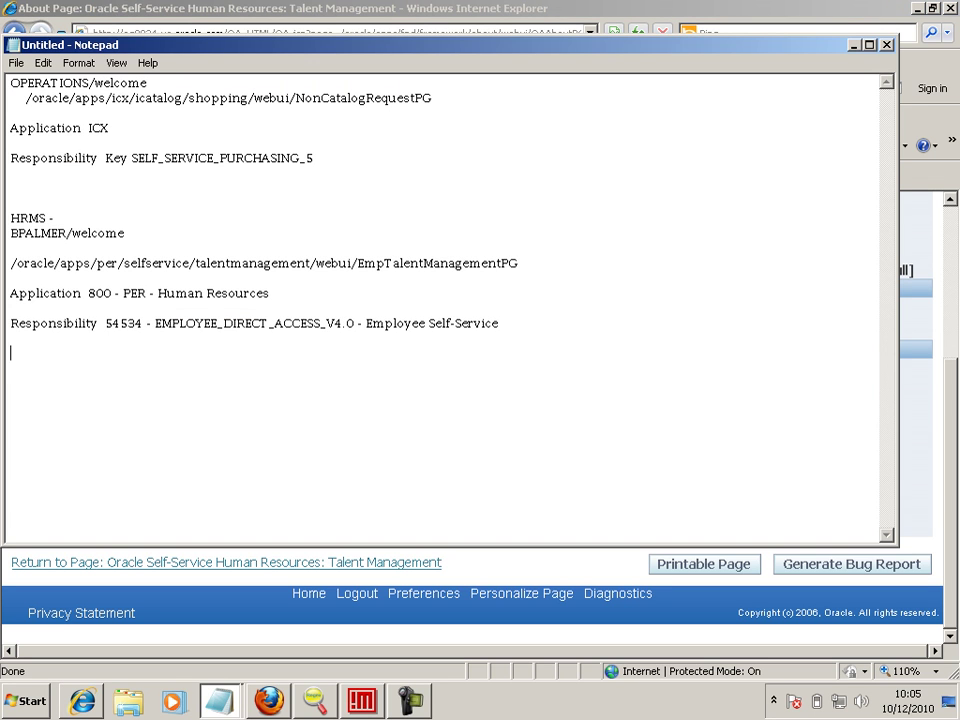
key(ctrl+v)
key(alt+Tab)
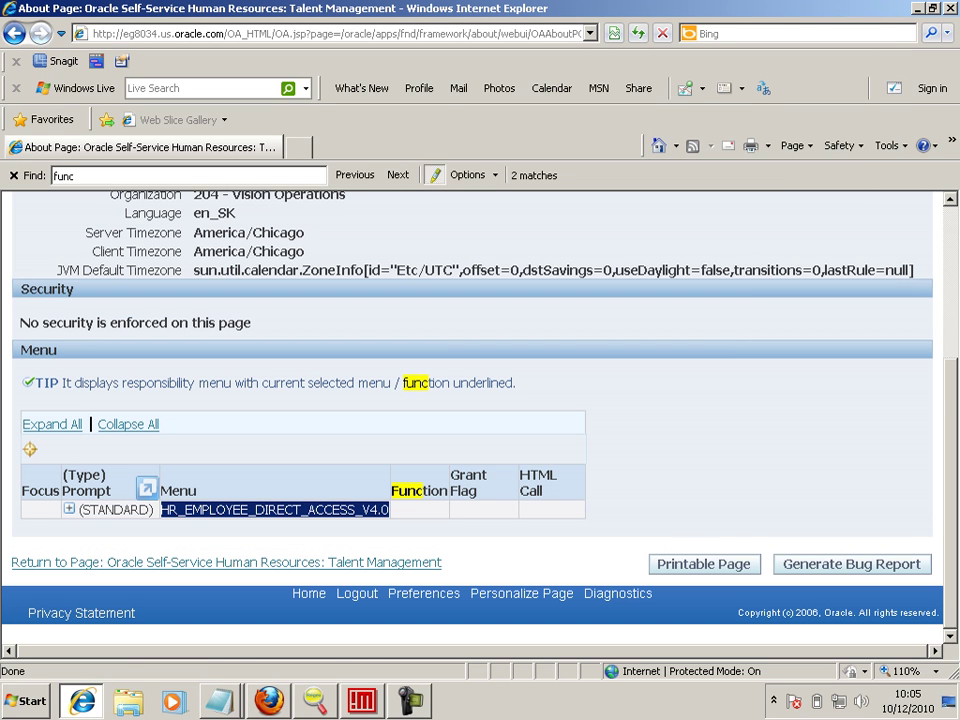
click(69, 509)
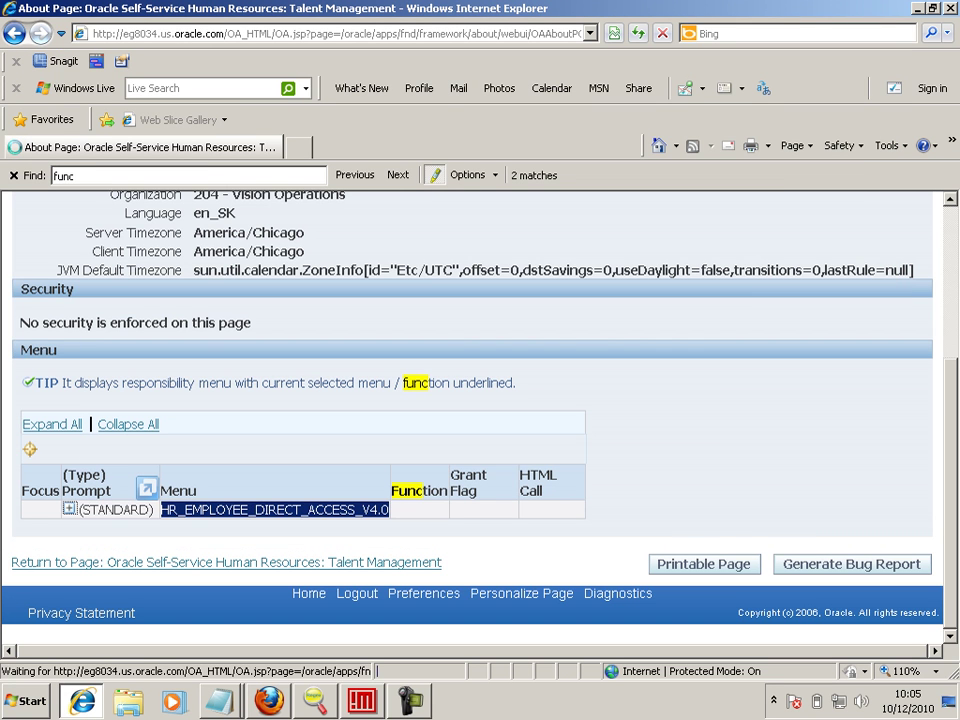
- Replace the menu name line in the notes with the function name HR_EMP_TALMGMT_SS
scroll(480, 420, down, 9)
scroll(480, 420, up, 5)
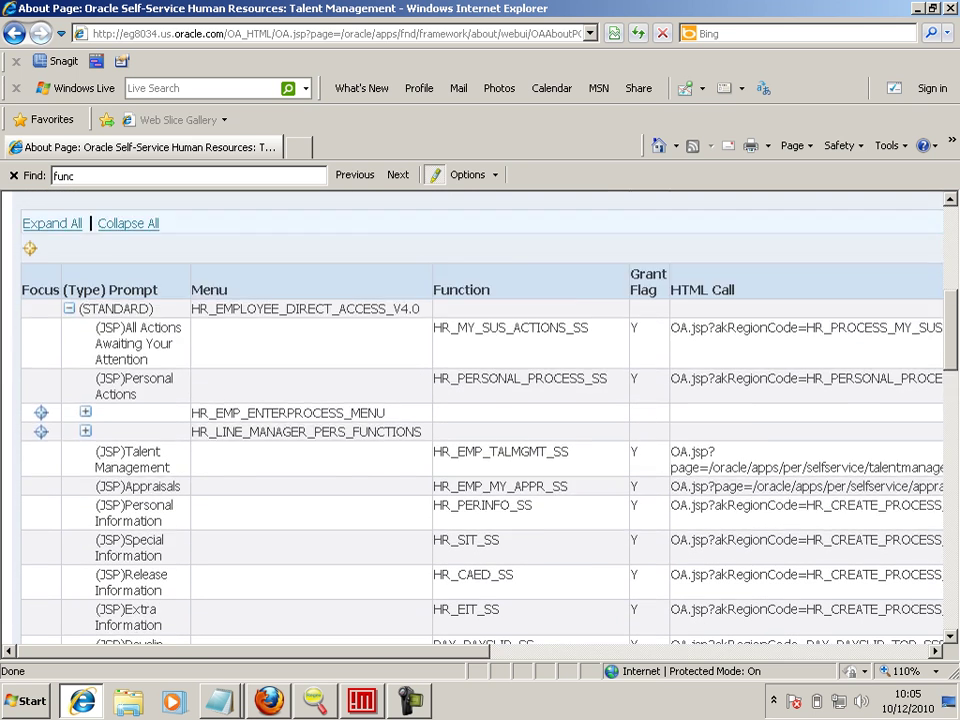
scroll(480, 420, up, 1)
scroll(480, 420, down, 1)
drag(568, 451, 434, 451)
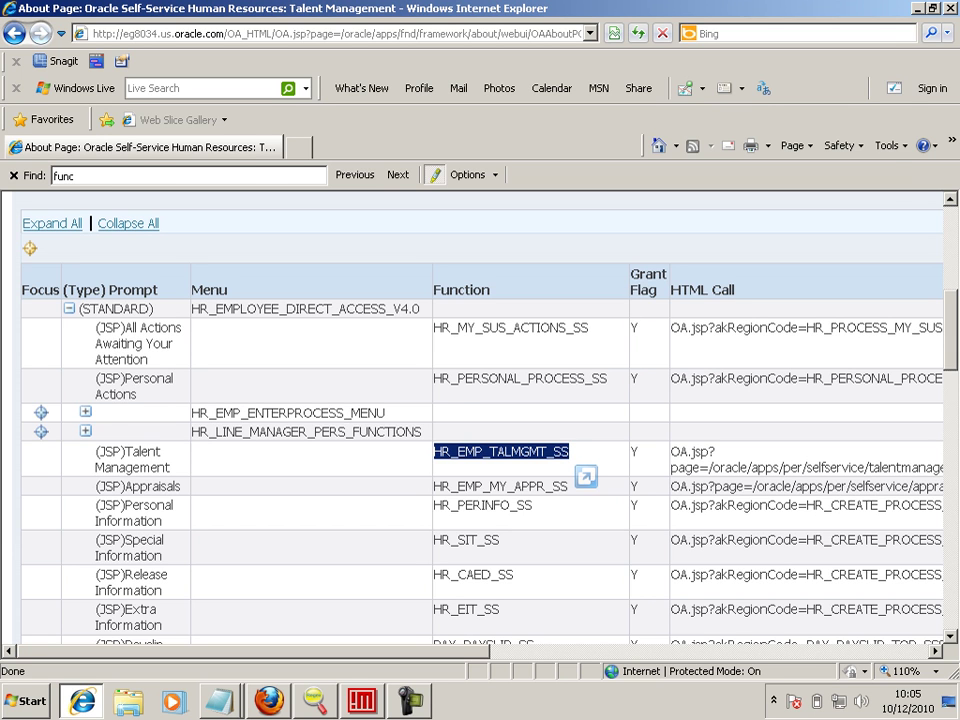
key(alt+Tab)
key(Home)
key(shift+End)
key(ctrl+v)
key(alt+Tab)
- Paste the Talent Management HTML Call URL indented under HR_EMP_TALMGMT_SS, with Word Wrap off
triple_click(703, 452)
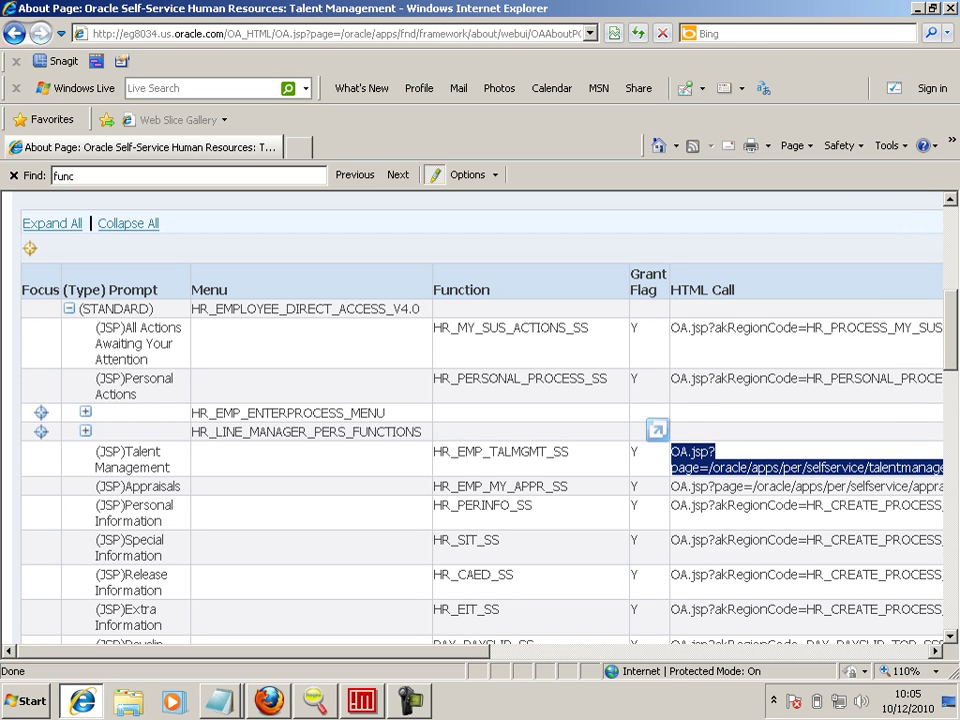
key(ctrl+c)
key(alt+Tab)
key(Return)
key(Tab)
key(ctrl+v)
key(super+Up)
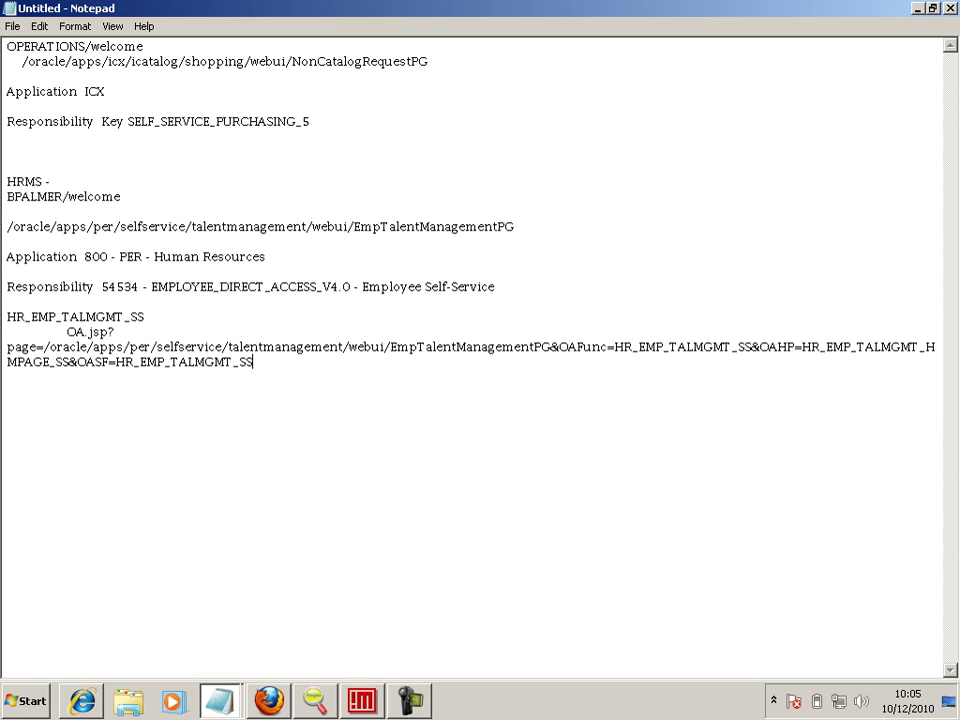
key(alt+o)
key(w)
key(Down)
key(Down)
key(Down)
key(Down)
key(Down)
key(Down)
key(Down)
key(Down)
key(Down)
key(Down)
key(Down)
key(Down)
key(Down)
key(Down)
key(Down)
key(Down)
key(Down)
key(Down)
key(Down)
key(Right)
key(Right)
key(Right)
key(Right)
key(Right)
key(Right)
key(Right)
key(Right)
key(Right)
key(Right)
key(Right)
key(Right)
key(Right)
key(Right)
key(Right)
key(Right)
key(Right)
key(Right)
key(Right)
key(Right)
key(Right)
key(Right)
key(Right)
key(Right)
key(Right)
key(Right)
key(Right)
key(Right)
key(Right)
key(Right)
key(Right)
key(Right)
key(Right)
key(Right)
key(Right)
key(Right)
key(Right)
key(Right)
key(Right)
key(Right)
- Check the end of the highlighted HTML Call URL in the browser's menu listing
key(alt+Tab)
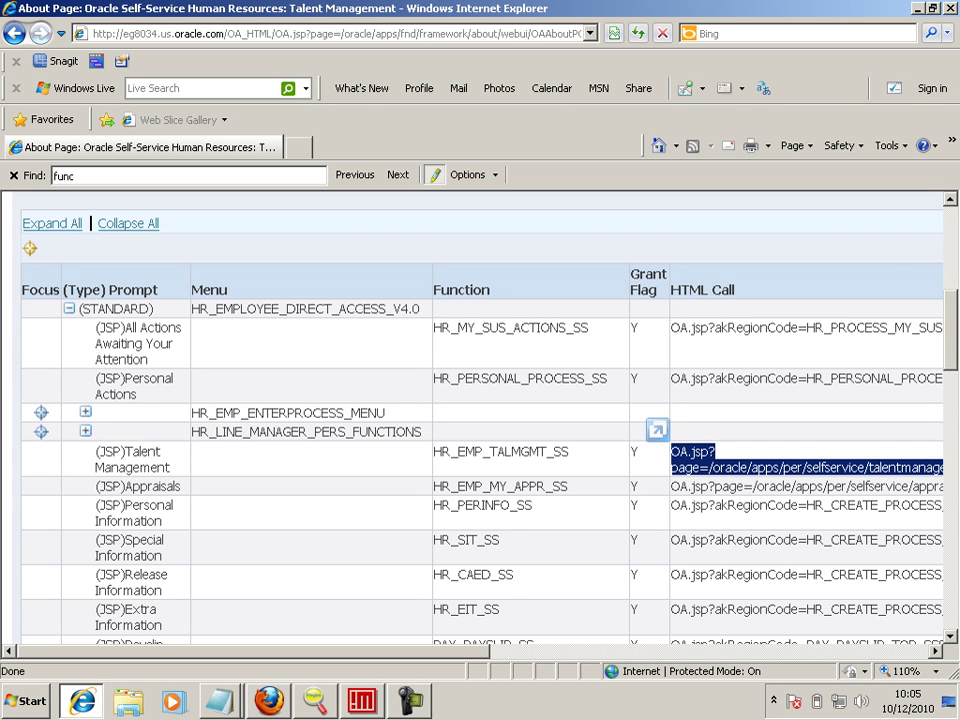
key(Right)
key(Right)
key(Right)
key(Right)
key(Right)
key(Right)
key(Right)
key(Right)
key(Right)
key(Right)
key(Right)
key(Right)
key(Right)
key(Right)
key(Right)
key(Right)
key(Right)
key(Right)
key(Right)
key(Right)
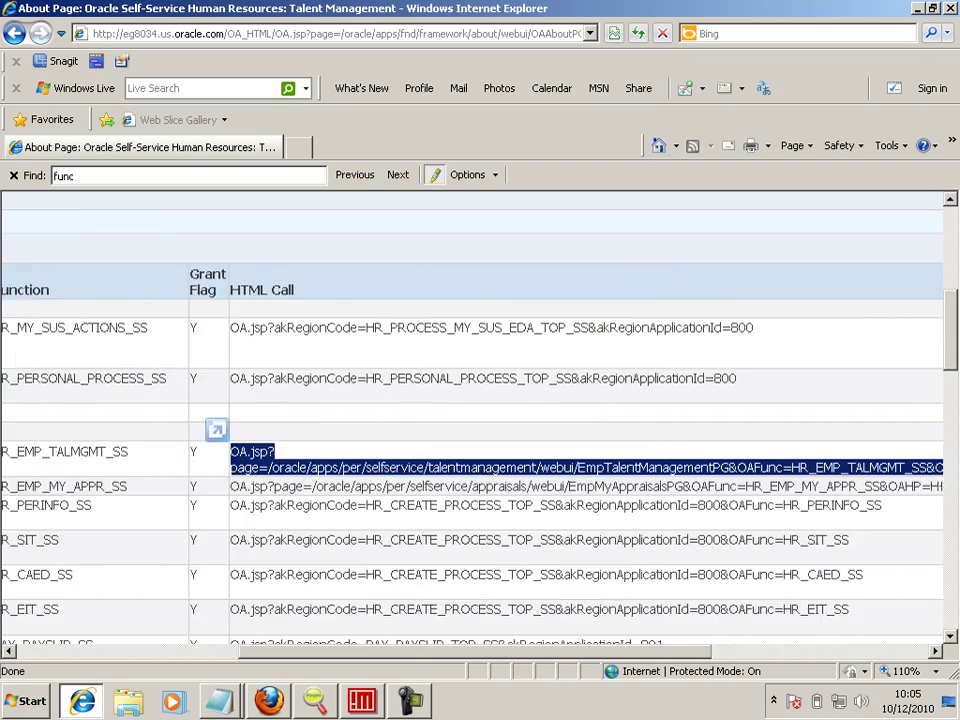
key(Left)
key(Left)
key(Left)
key(Left)
key(Left)
key(Left)
key(Left)
key(Left)
key(Left)
key(Left)
key(Left)
key(Left)
key(Left)
key(Left)
key(Left)
key(Left)
key(Left)
key(Left)
key(Left)
key(Left)
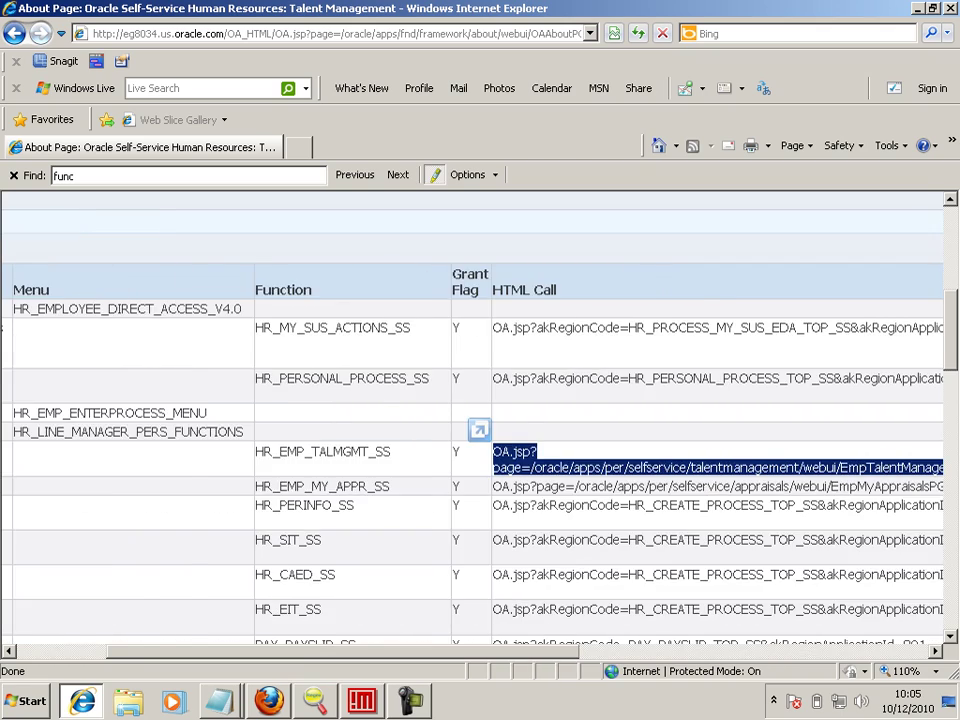
key(Left)
key(Left)
key(Left)
key(Left)
key(Left)
key(Left)
key(Right)
key(Right)
key(Right)
key(Right)
key(Right)
key(Right)
key(Right)
key(Right)
key(Right)
key(Right)
key(Right)
key(Right)
key(Right)
key(Right)
key(Right)
key(Right)
key(Right)
key(Right)
key(Right)
key(Right)
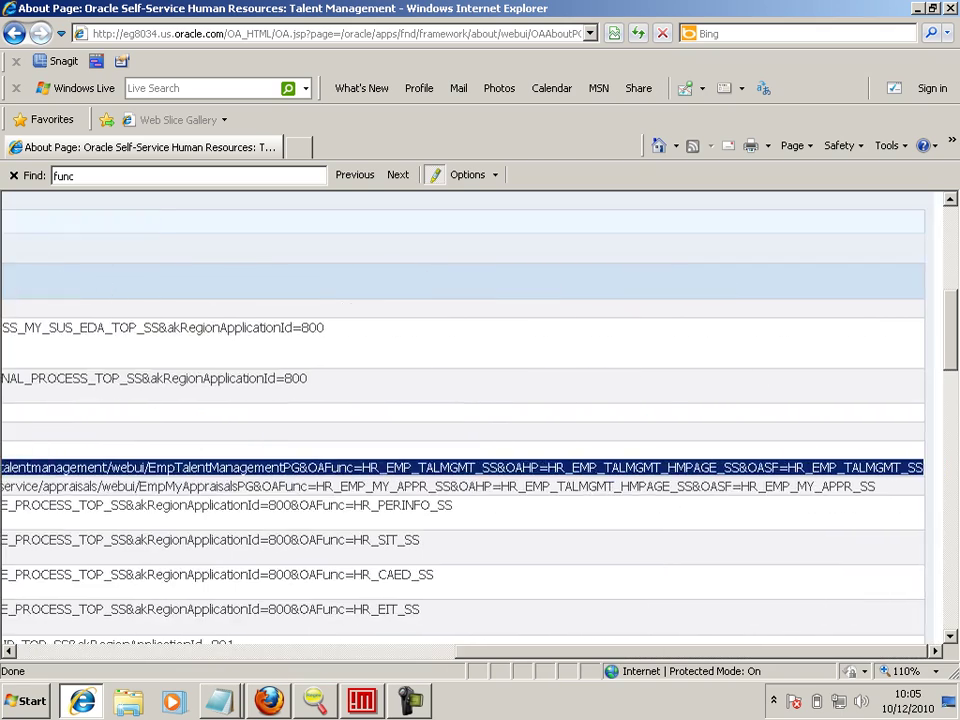
key(Left)
key(Left)
key(Left)
key(Left)
key(Left)
key(Left)
key(Left)
key(Left)
key(Left)
key(Left)
key(Left)
key(Left)
key(Left)
key(Left)
key(Left)
key(Left)
key(Left)
key(Left)
key(Left)
key(Left)
key(alt+Tab)
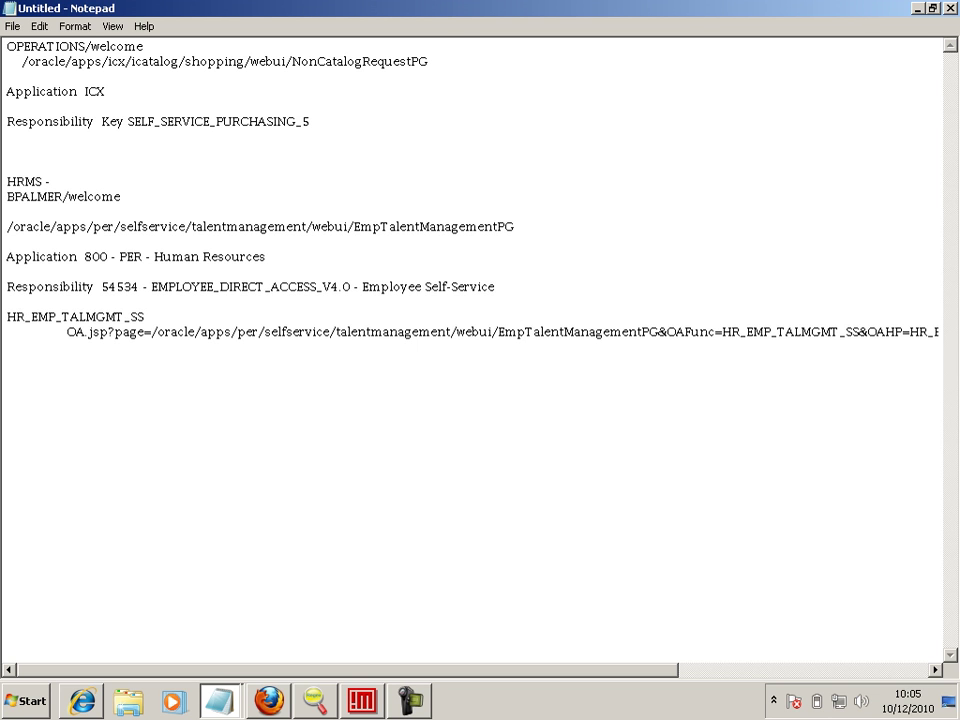
- Select the &OAFunc, &OAHP and &OASF parameter part after EmpTalentManagementPG in the URL
scroll(475, 350, right, 2)
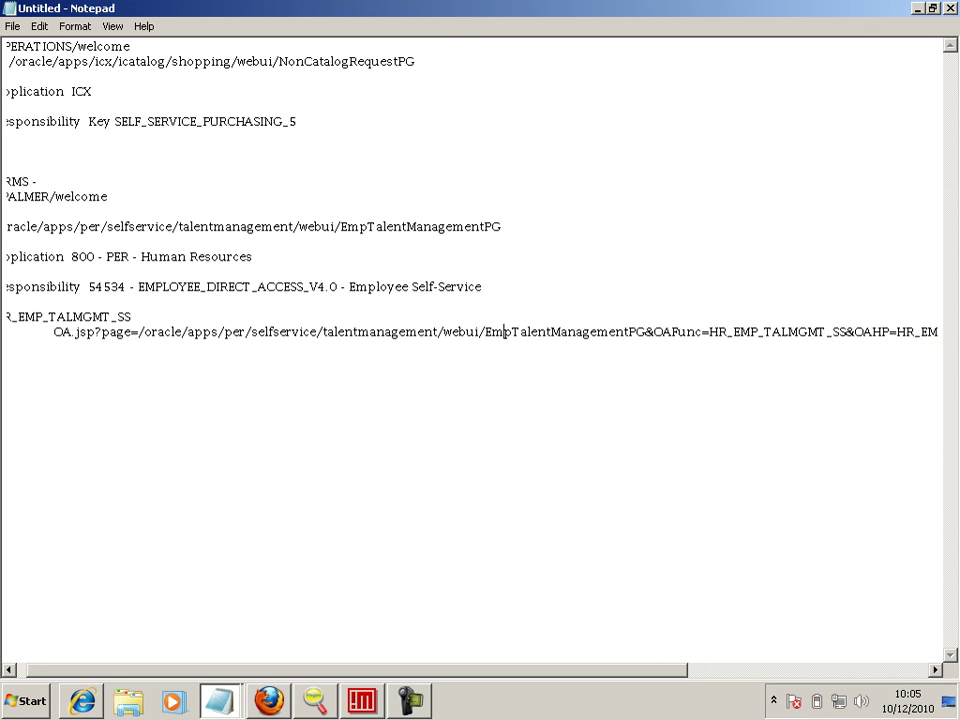
scroll(475, 350, right, 3)
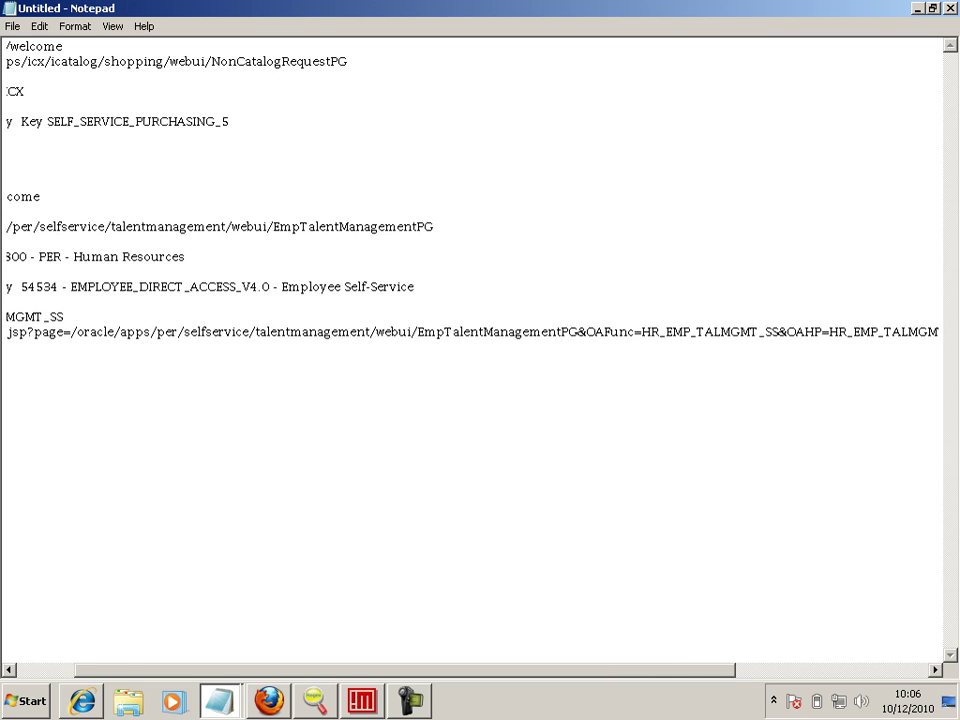
scroll(475, 350, right, 9)
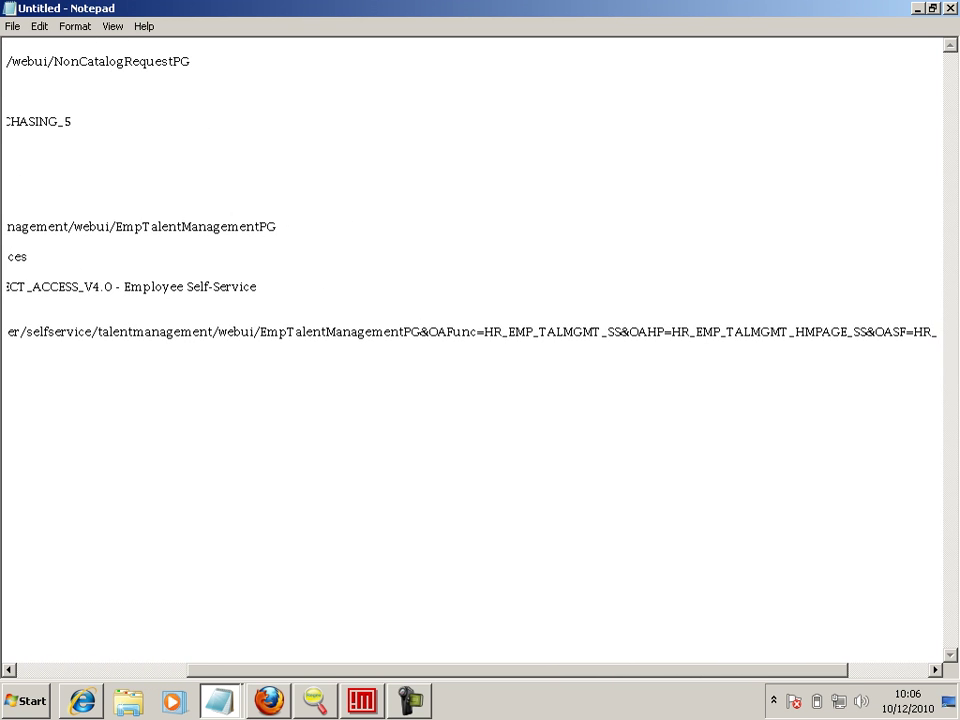
scroll(475, 350, right, 5)
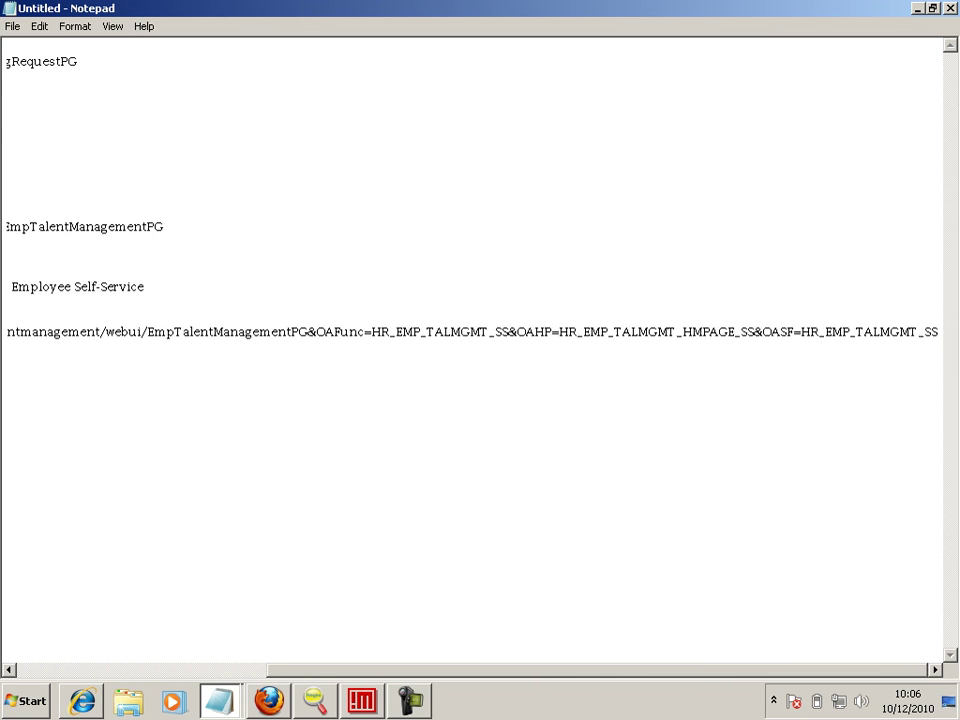
drag(308, 332, 940, 332)
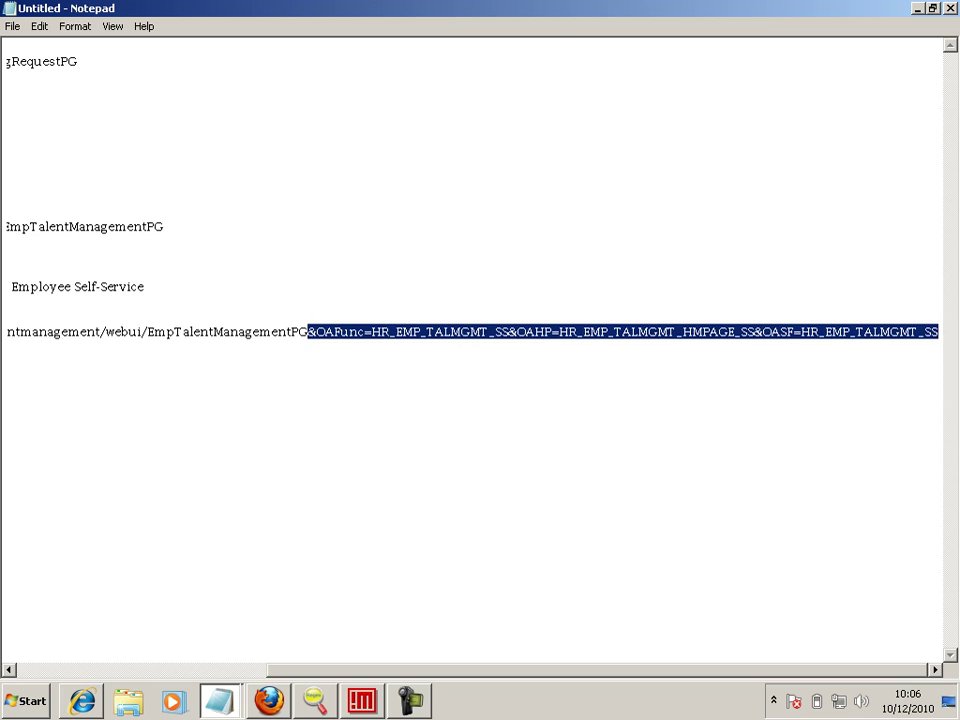
click(939, 332)
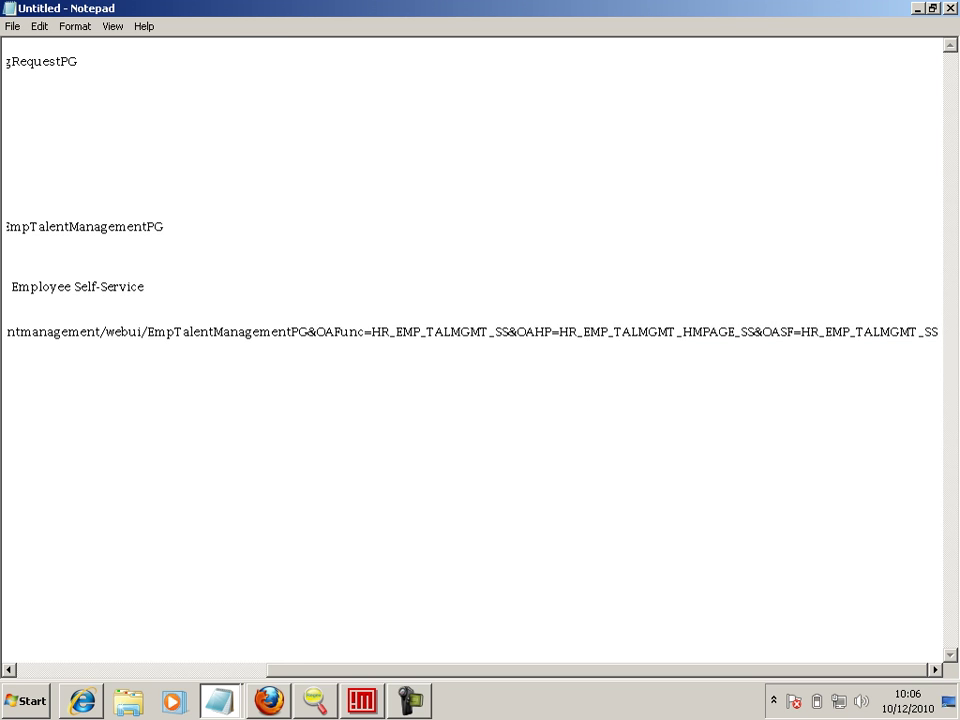
- Add a 'Parameters are' line with the parameter string pasted and indented beneath it
key(Return)
key(Return)
text(Parameters are)
key(Return)
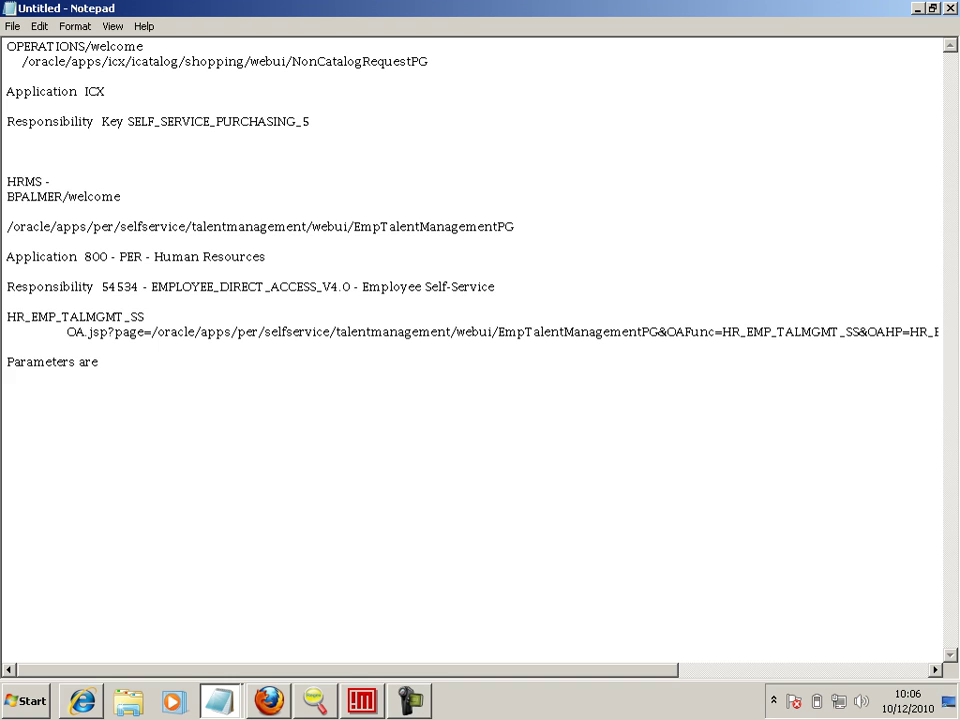
key(ctrl+v)
key(Home)
key(Tab)
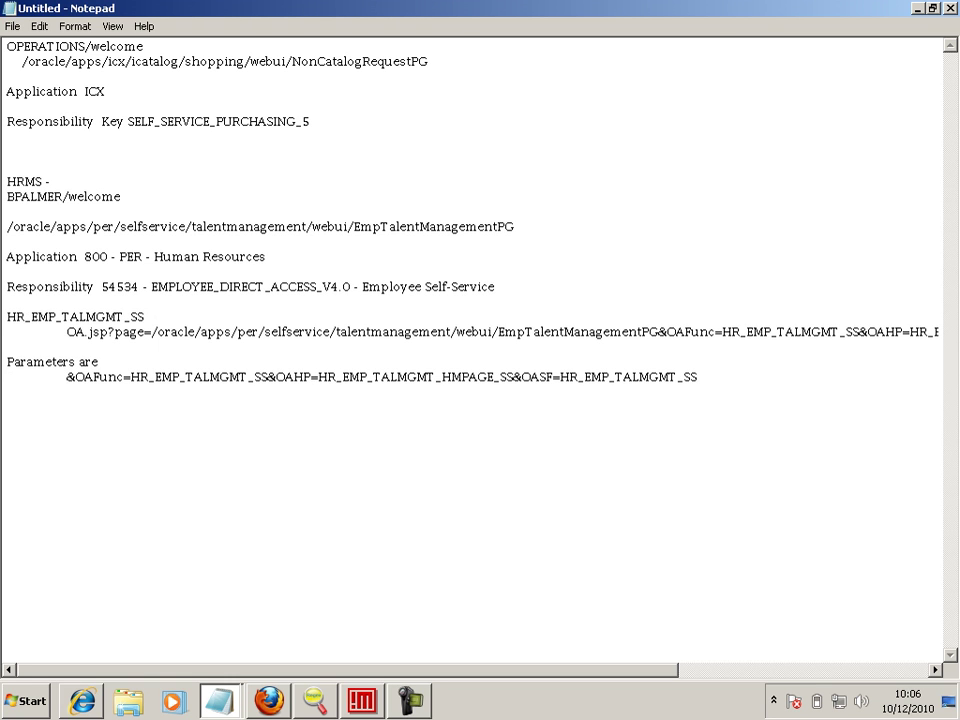
key(End)
key(Return)
- In the EG8034 terminal, change into the $PER_TOP/mds directory
key(alt+Tab)
key(alt+Tab)
key(alt+Tab)
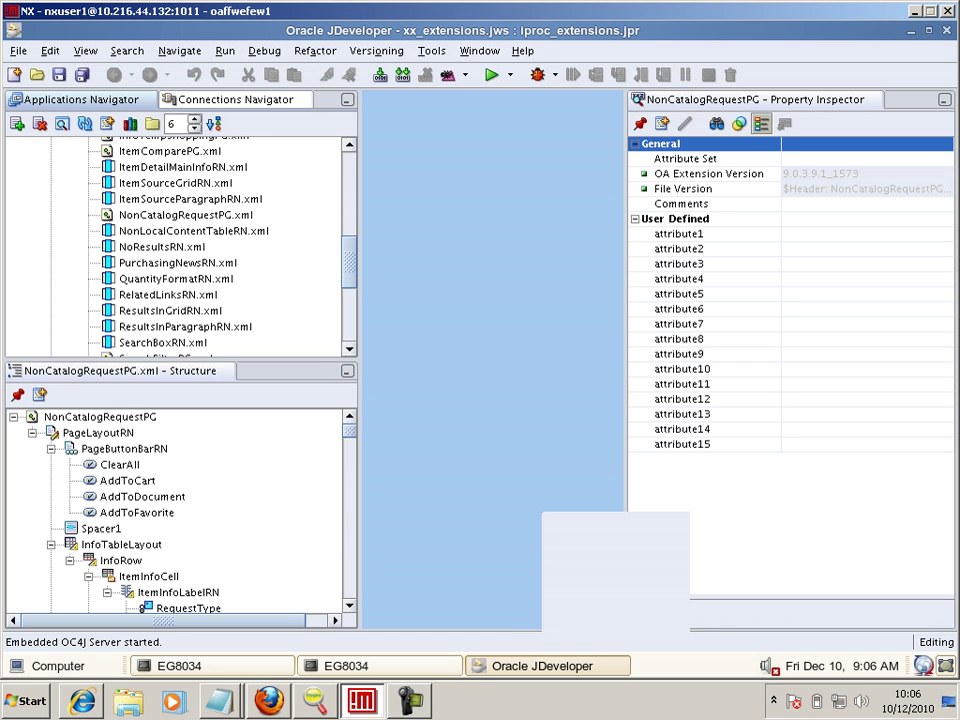
click(215, 665)
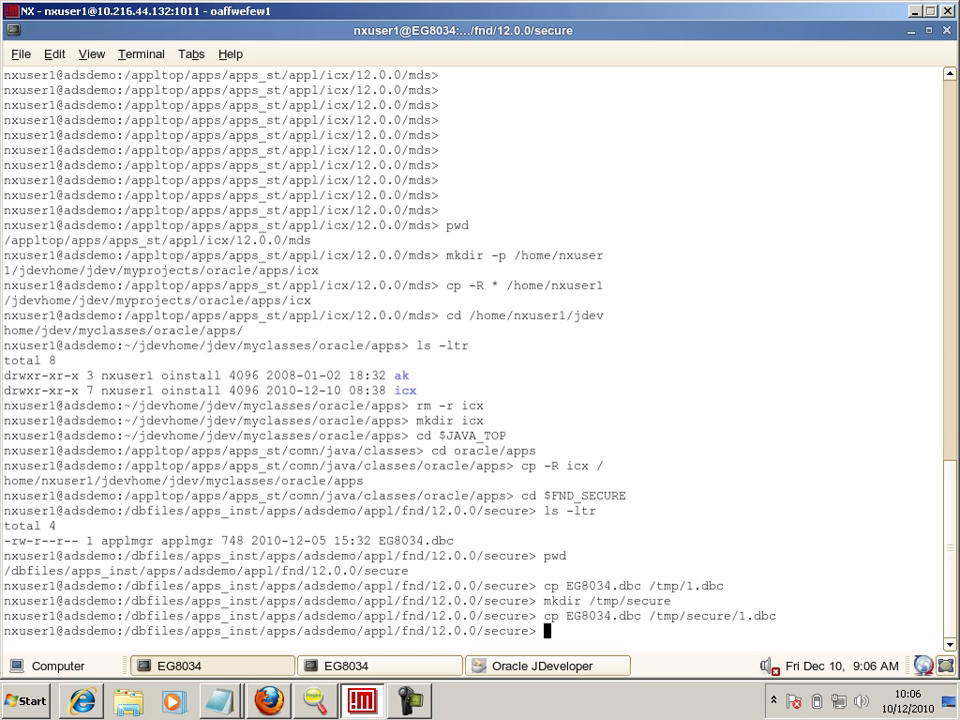
text(cd $)
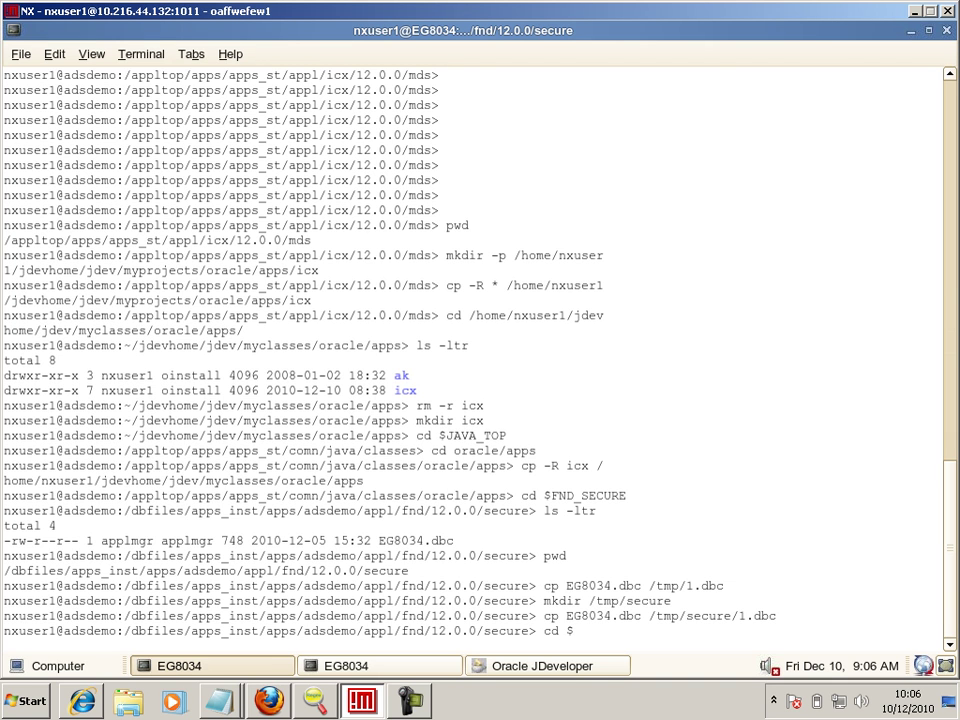
text(PER_TOP/mds)
key(Return)
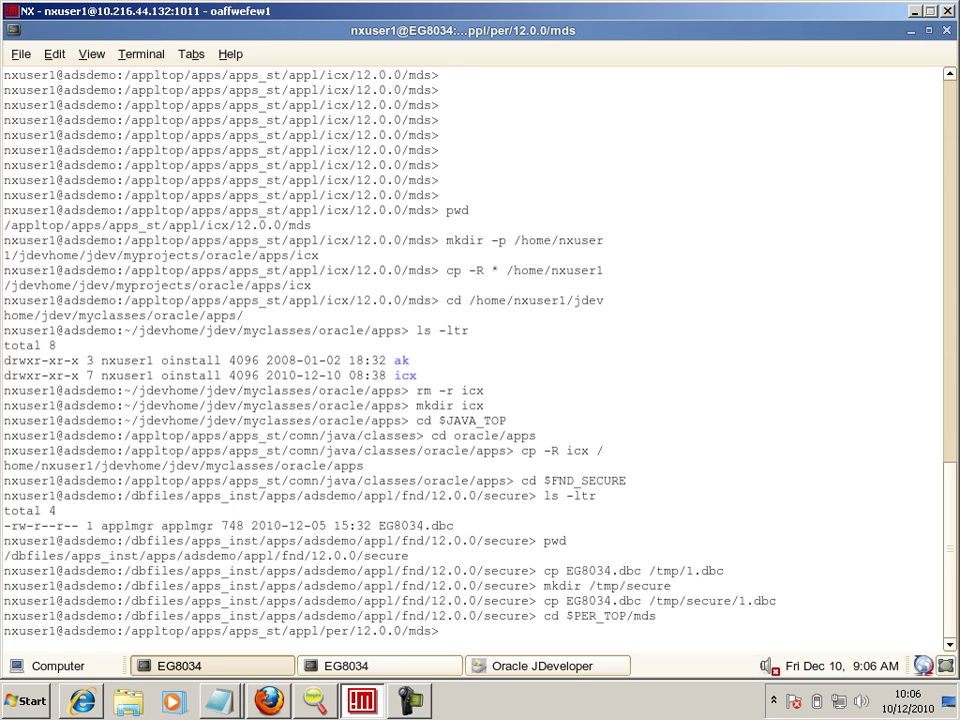
- Create $JDEV_USER_HOME/myprojects/oracle/apps/per with mkdir -p
text(cp)
key(BackSpace)
key(BackSpace)
key(BackSpace)
text(mkdir -p $JDEV_USER_HOME/)
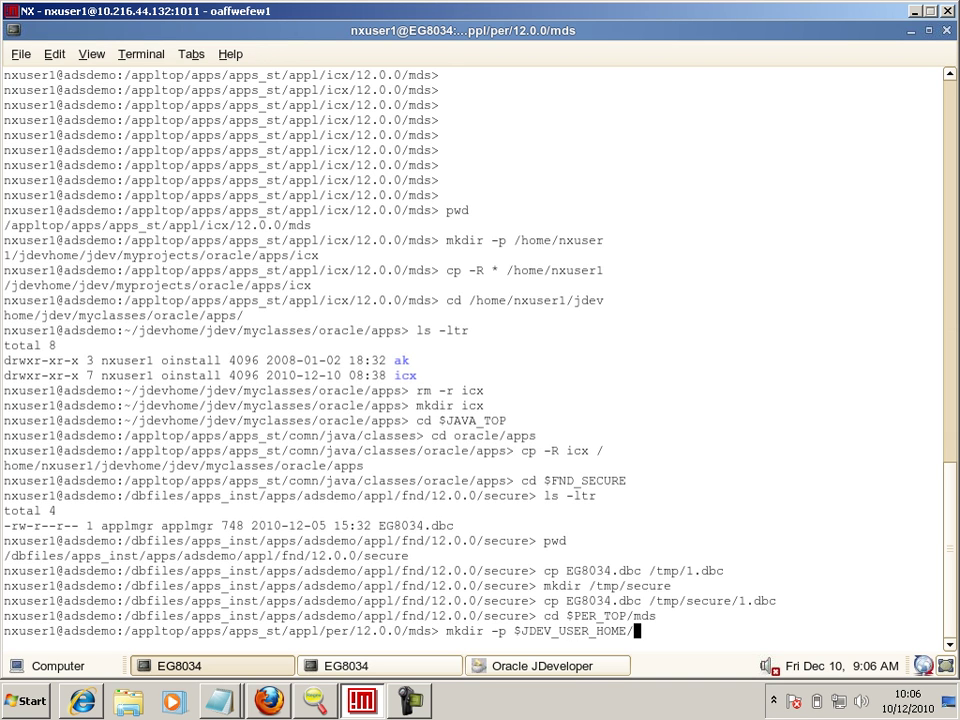
text(my)
key(Tab)
text(or)
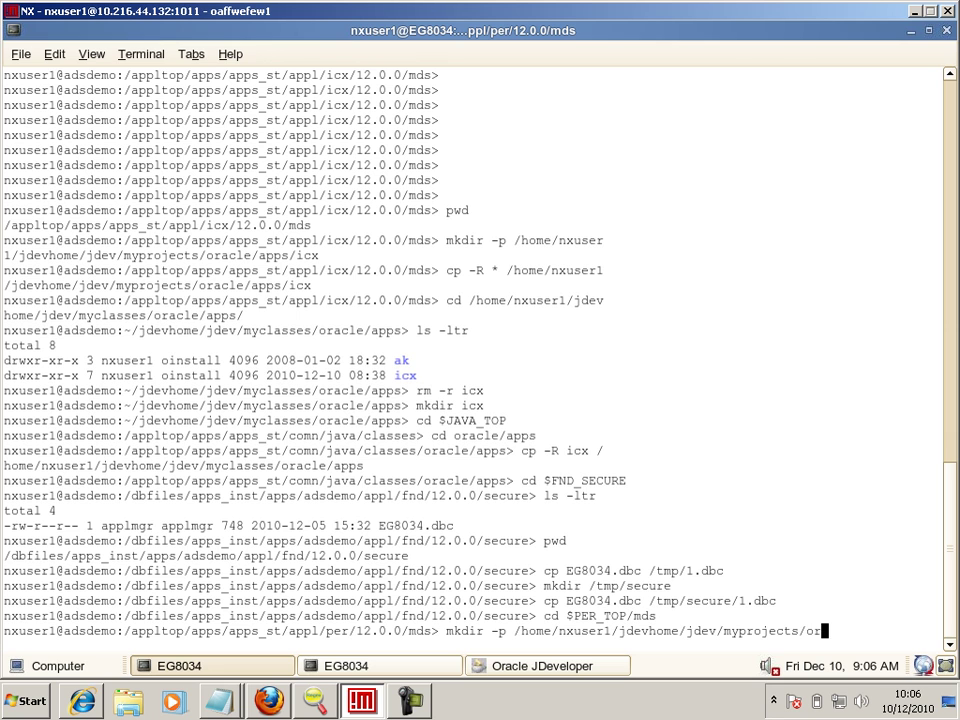
text(acle/apps/per)
key(Return)
- Recursively copy all PER MDS files into the new oracle/apps/per folder with cp -R *
text(cp )
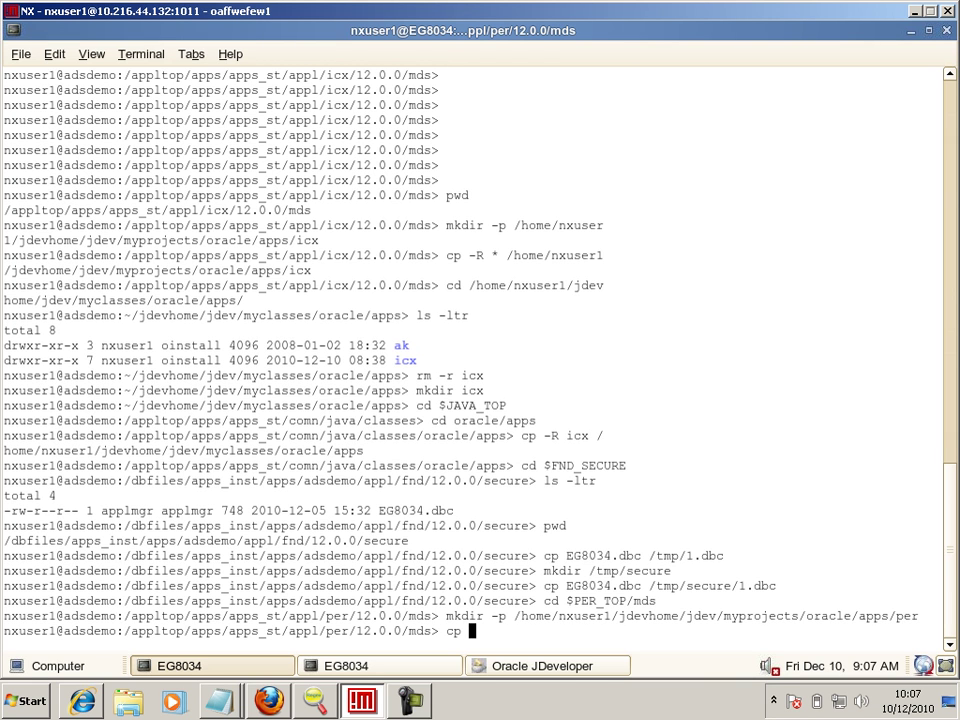
text(-R *)
drag(514, 616, 918, 616)
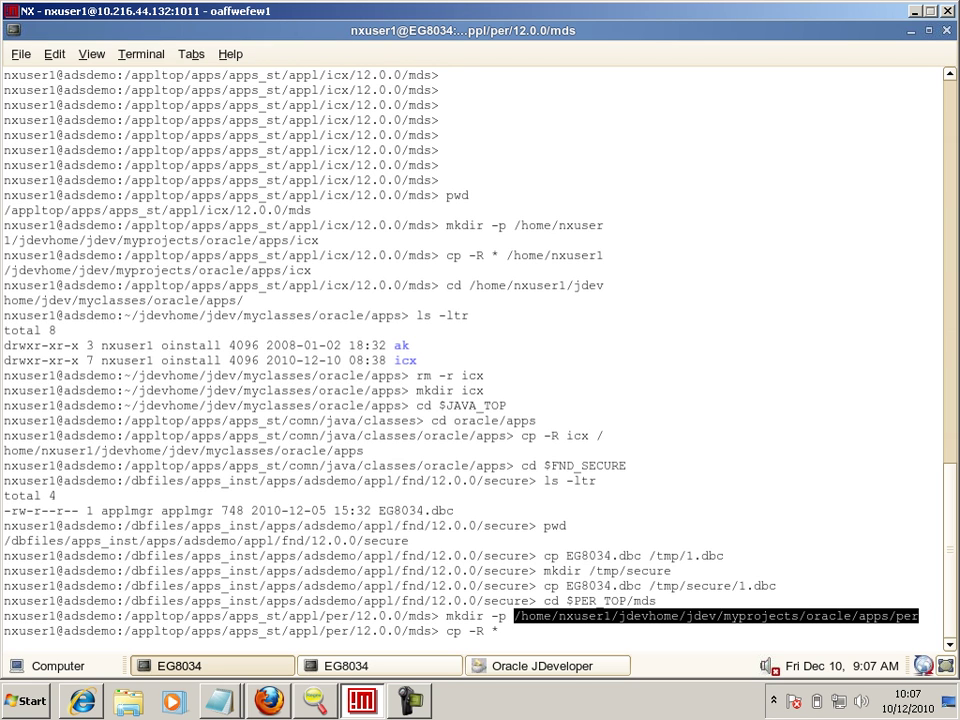
right_click(766, 368)
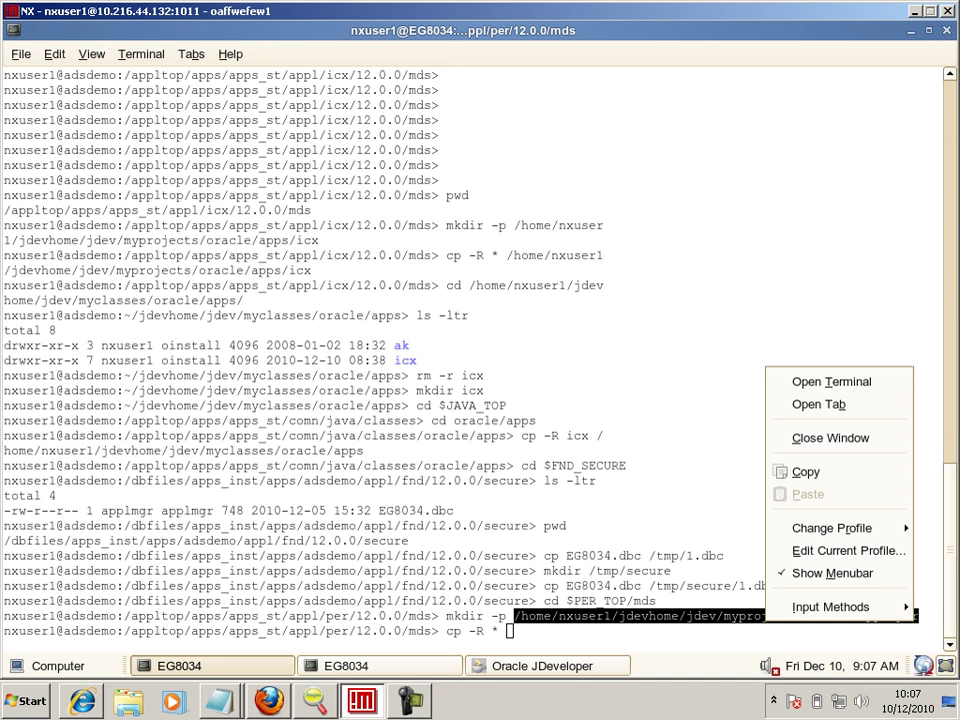
click(805, 472)
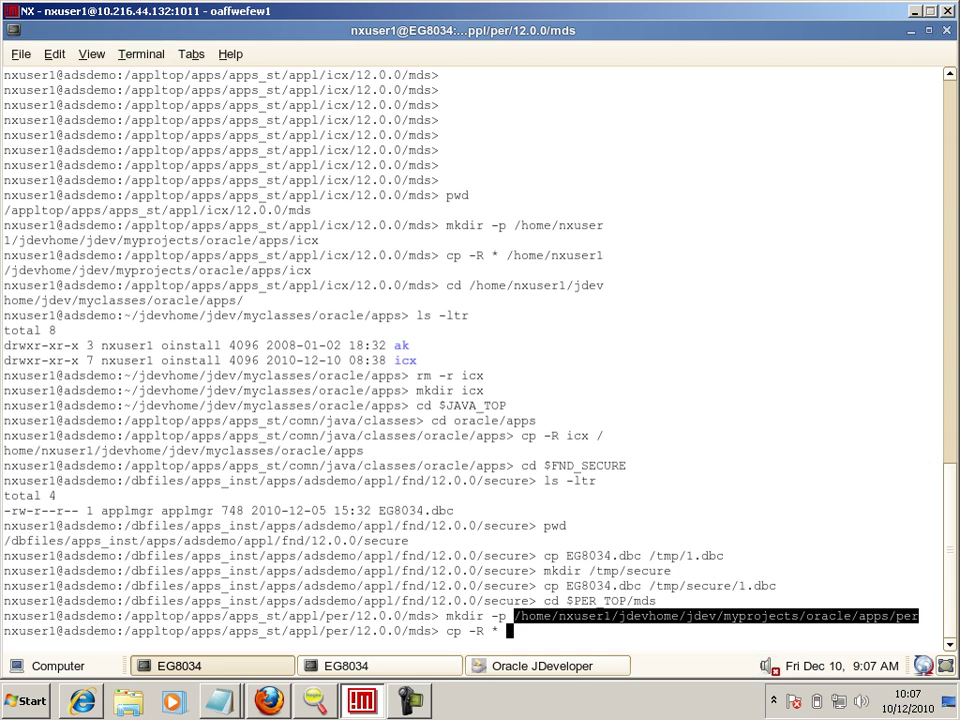
right_click(606, 624)
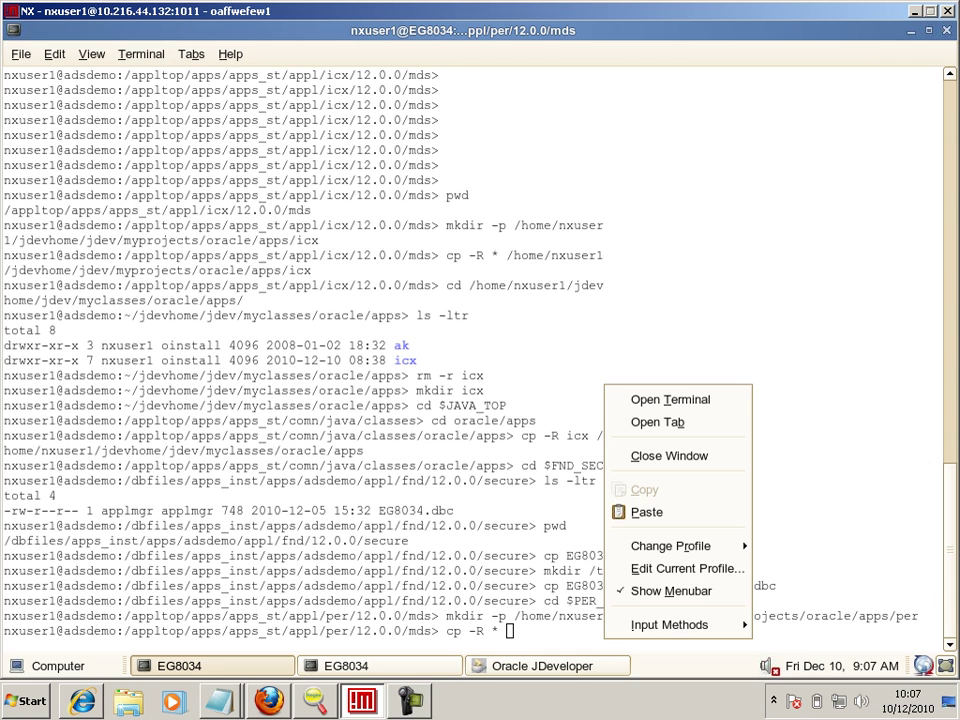
click(646, 511)
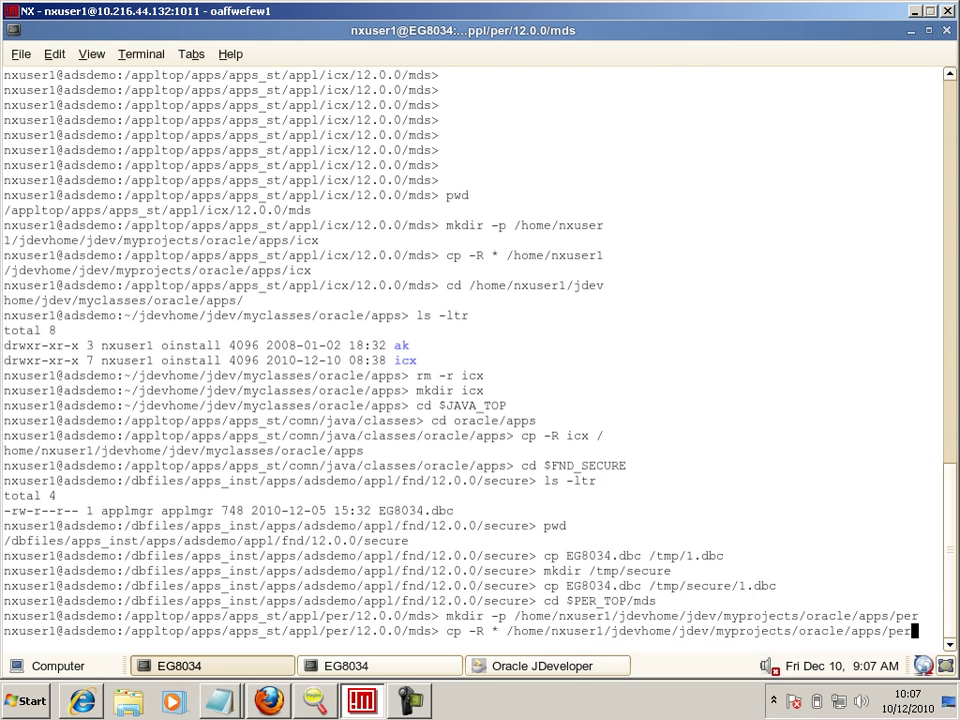
key(Return)
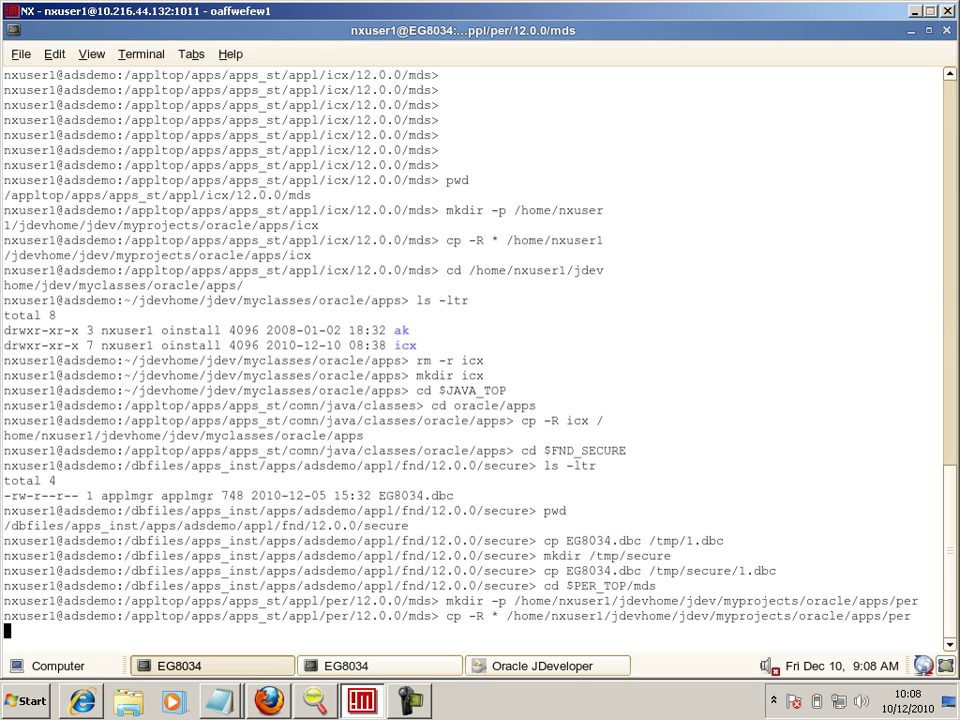
- Minimize all windows to show the desktop and open its context menu
click(945, 665)
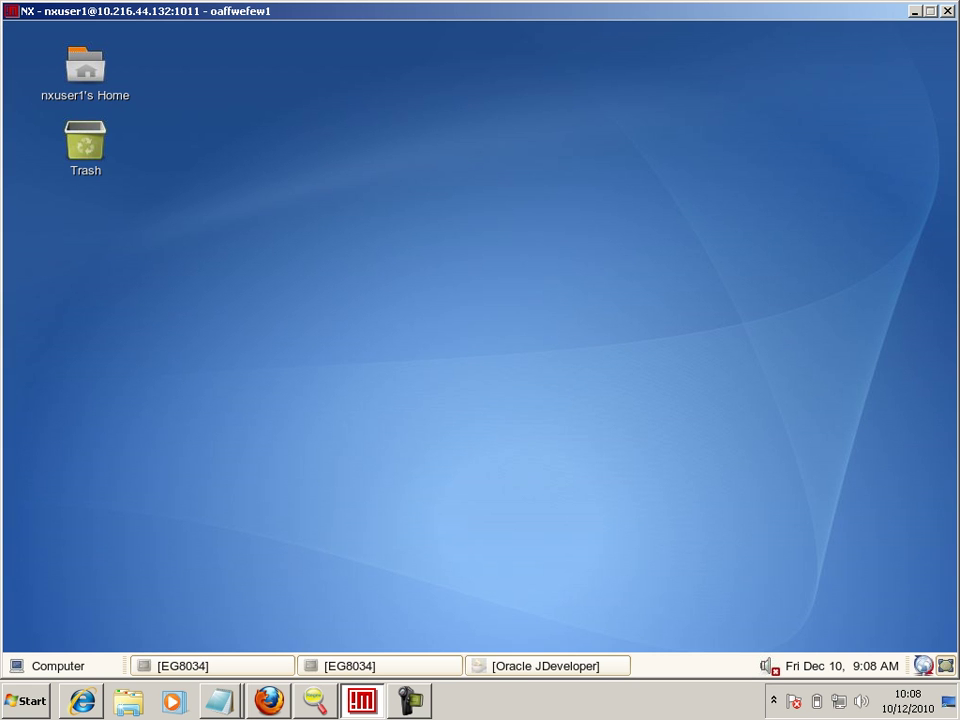
right_click(497, 244)
- In a new terminal, change into $JAVA_TOP/oracle/apps
click(563, 335)
text(c)
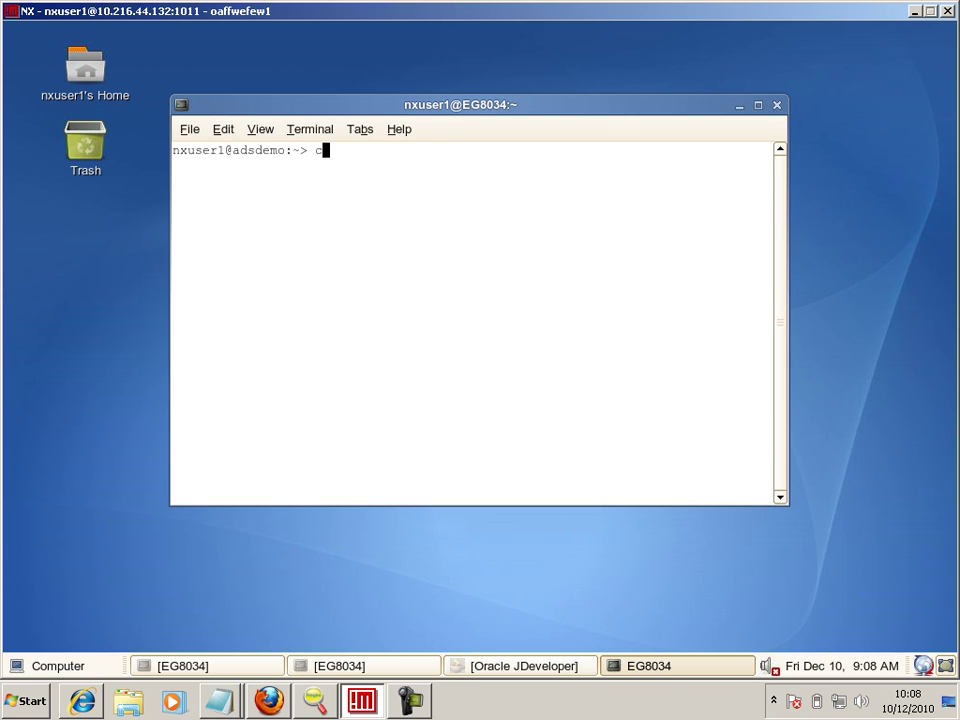
text(d $JAVA_TOP)
key(Return)
text(c dora)
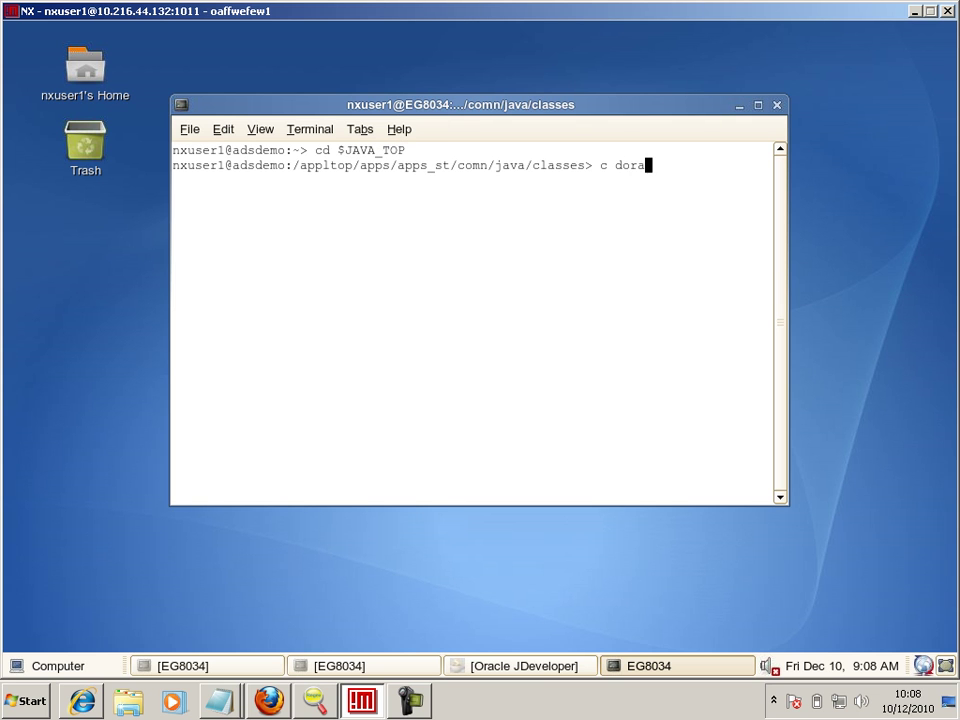
key(BackSpace)
key(BackSpace)
key(BackSpace)
key(BackSpace)
key(BackSpace)
key(BackSpace)
text(c dor)
key(BackSpace)
key(BackSpace)
key(BackSpace)
key(BackSpace)
text(d oracle/apps)
key(Return)
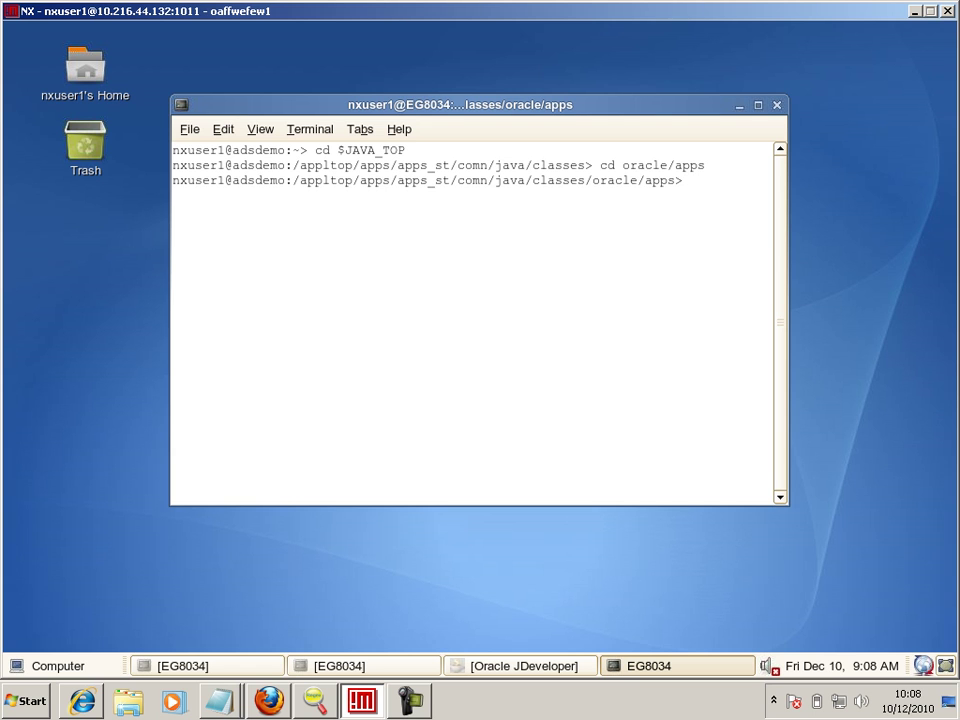
- Recursively copy per into $JDEV_USER_HOME/myclasses/oracle/apps/ and bring JDeveloper forward
key(alt+F10)
text(cp -R )
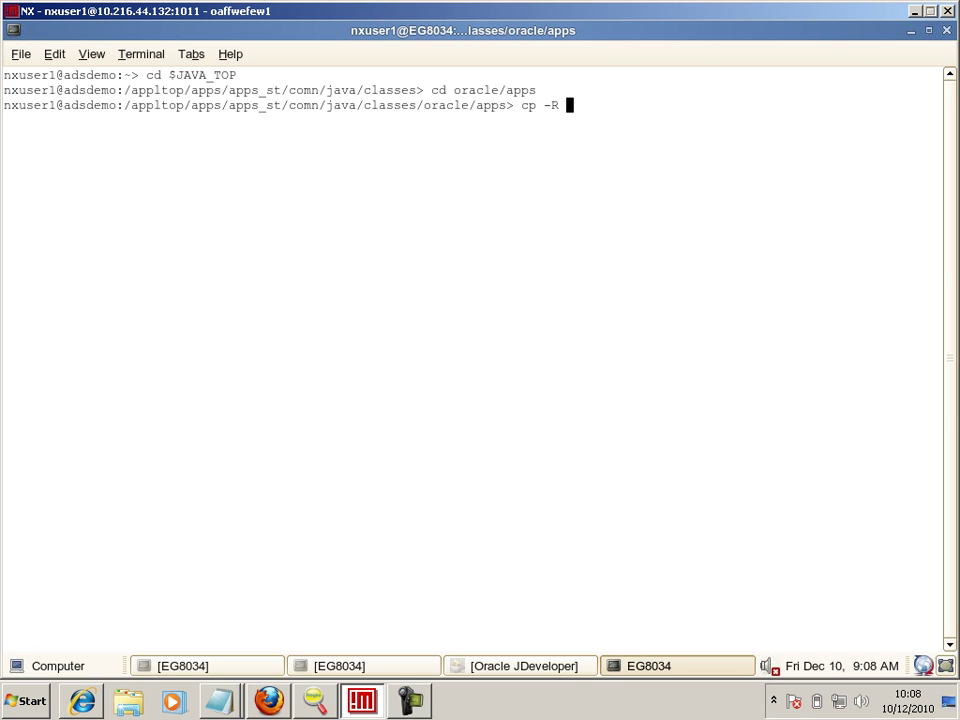
text(per $JDEV_USER_HOME/mycl)
key(Tab)
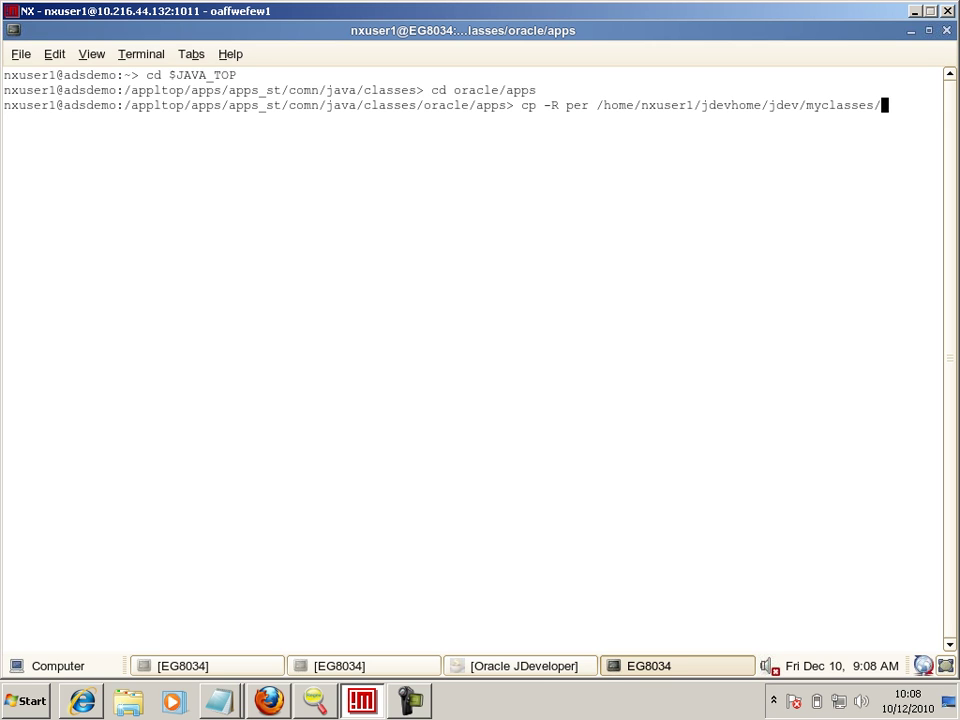
text(oracle/apps/per)
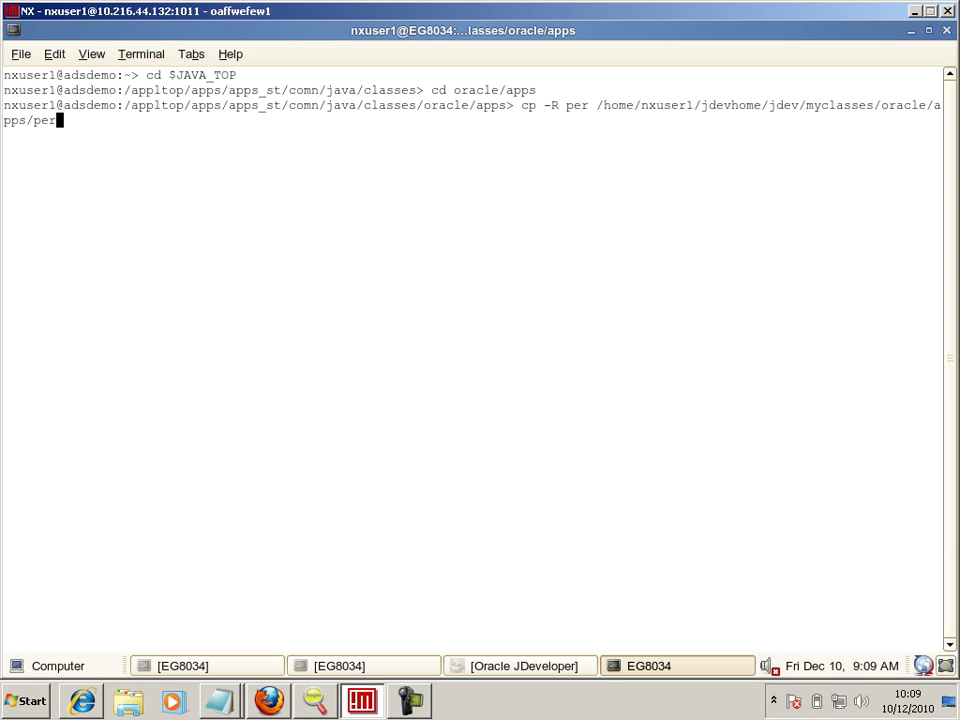
key(BackSpace)
key(BackSpace)
key(BackSpace)
key(Return)
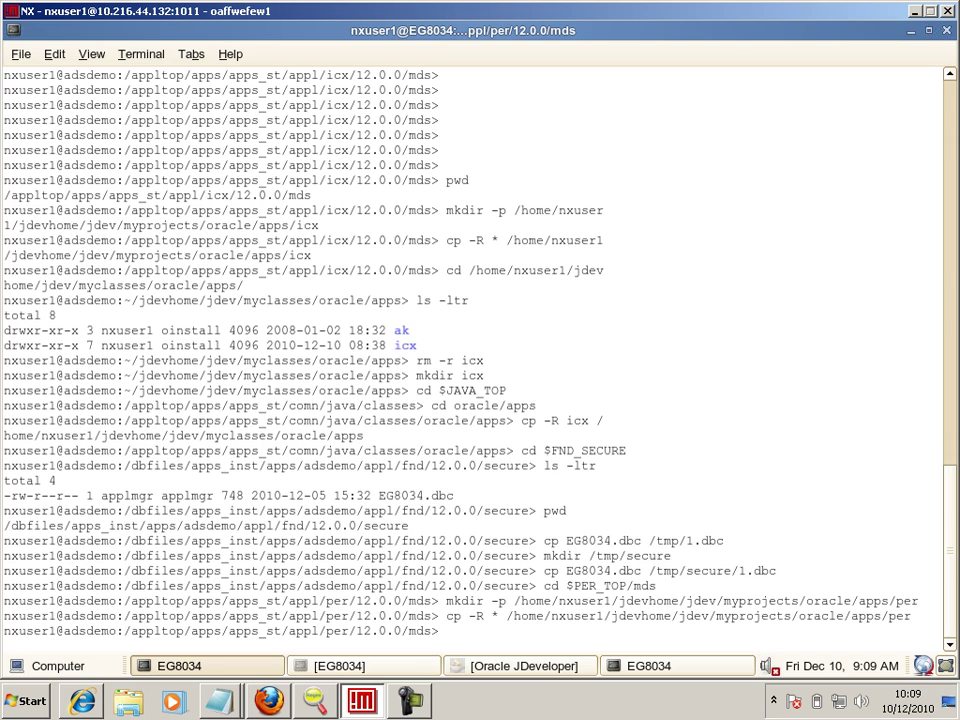
click(650, 665)
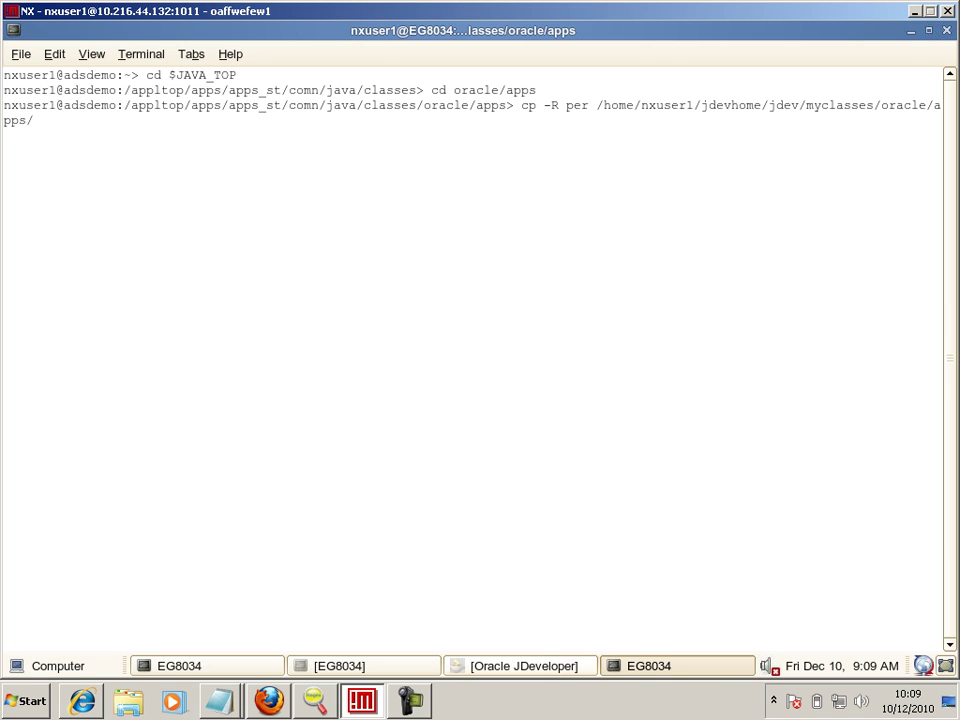
click(520, 665)
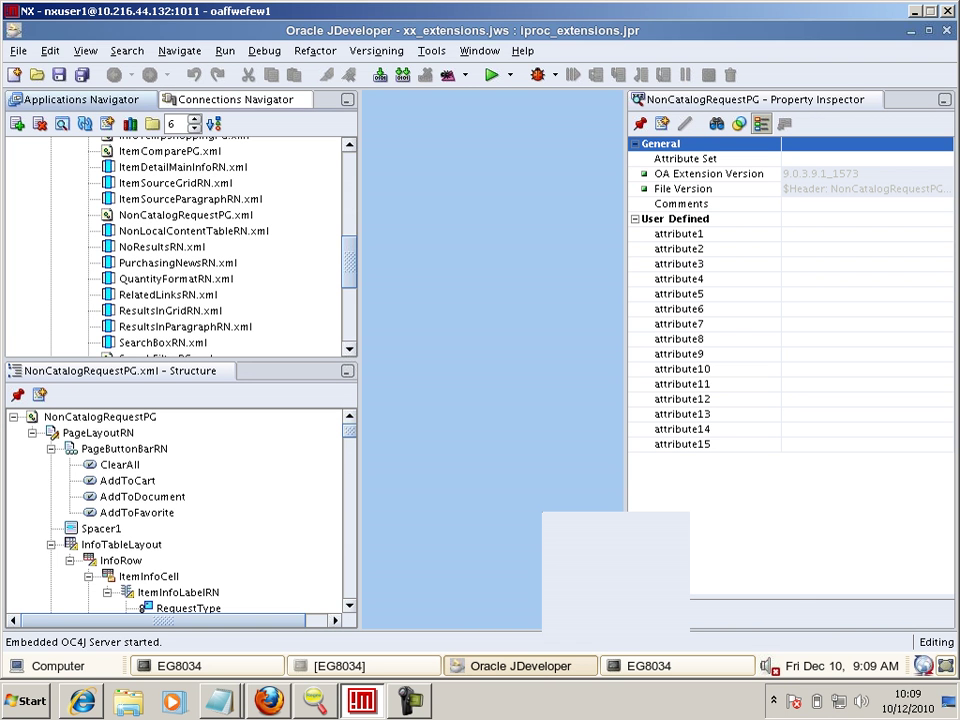
- Collapse the ClassLabs and iproc_extensions nodes to focus on the xx_extensions workspace
scroll(180, 245, up, 10)
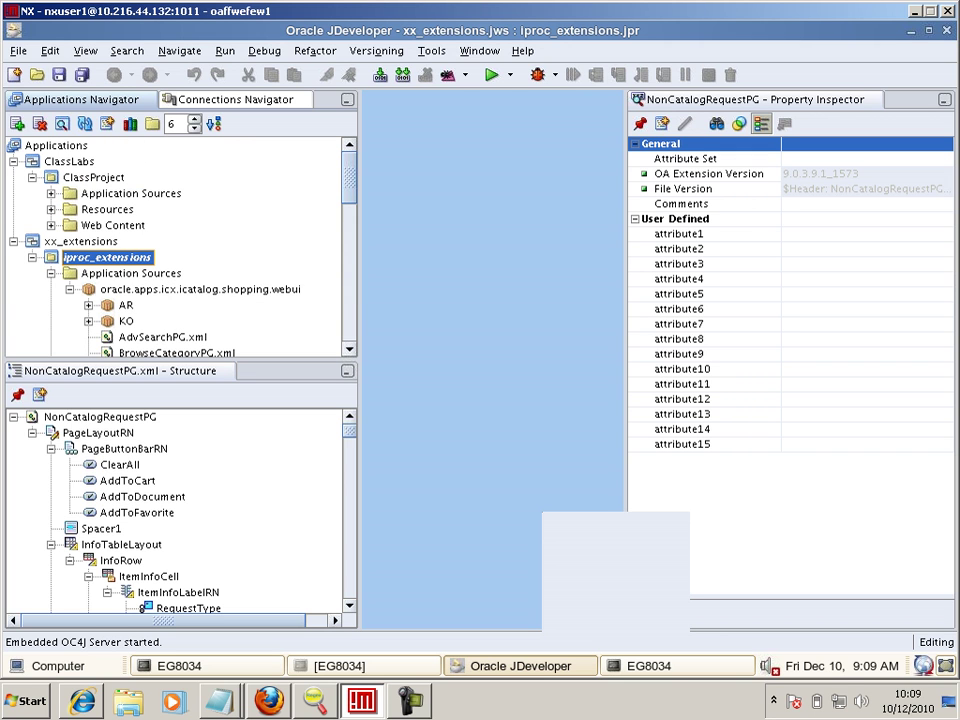
click(14, 242)
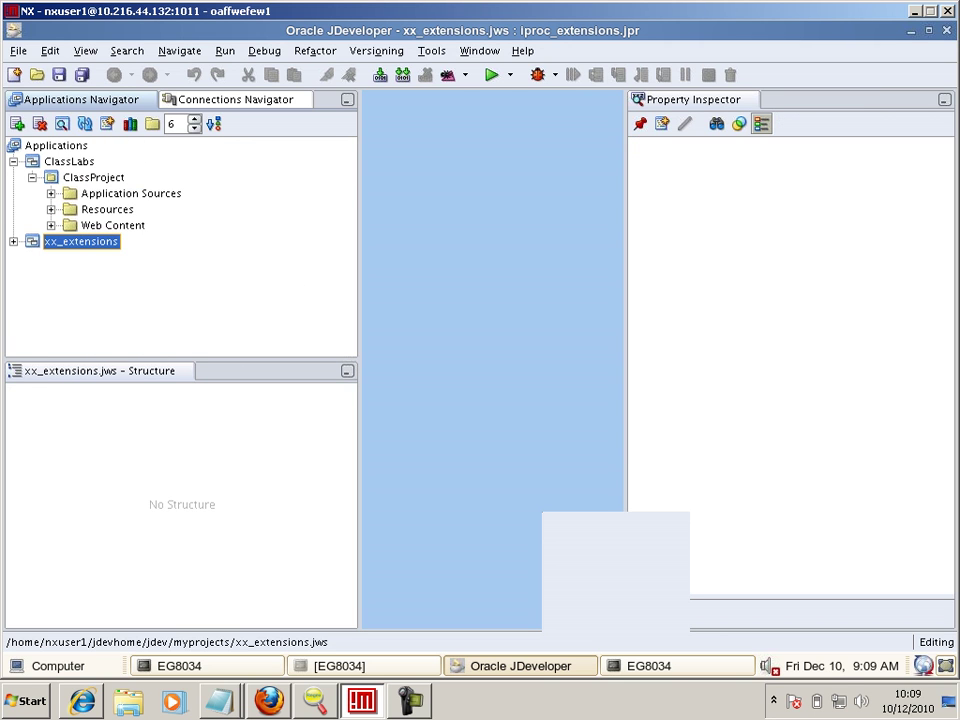
click(13, 161)
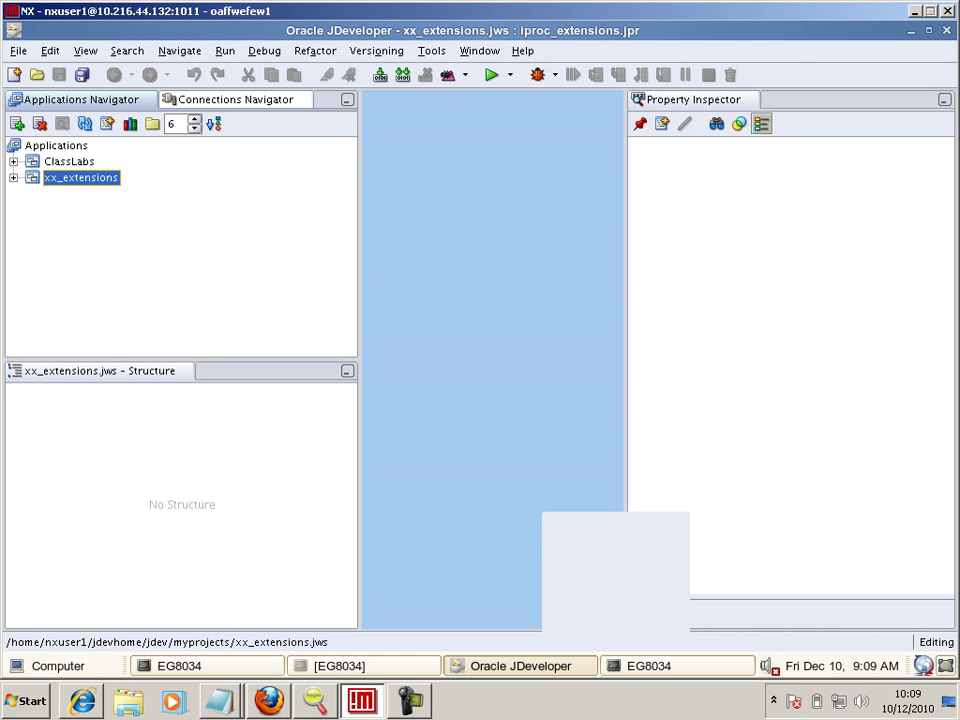
key(Right)
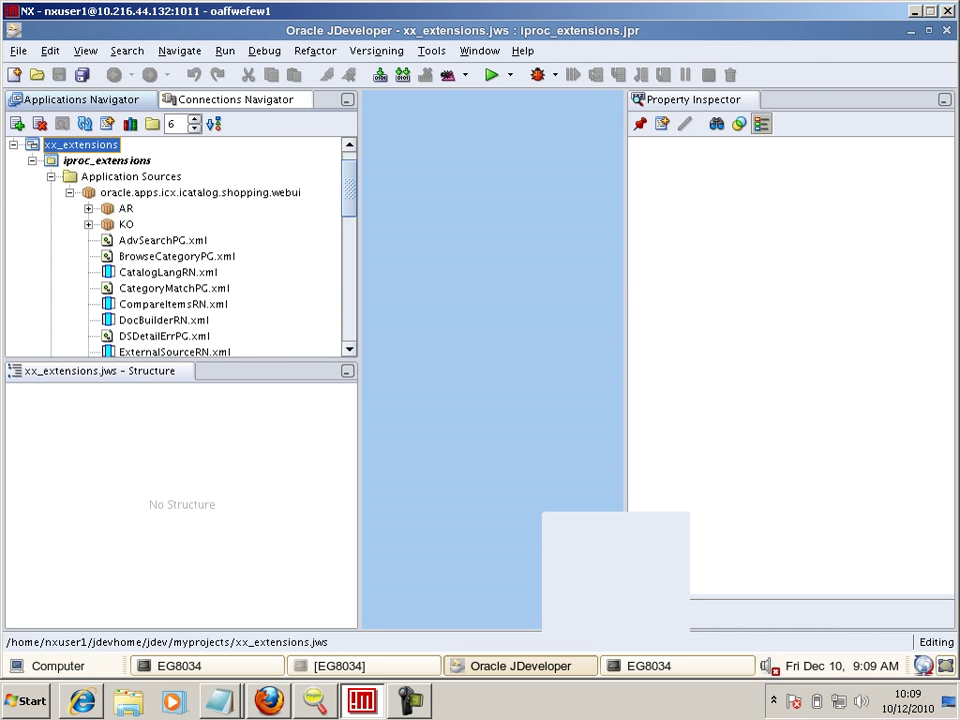
click(51, 176)
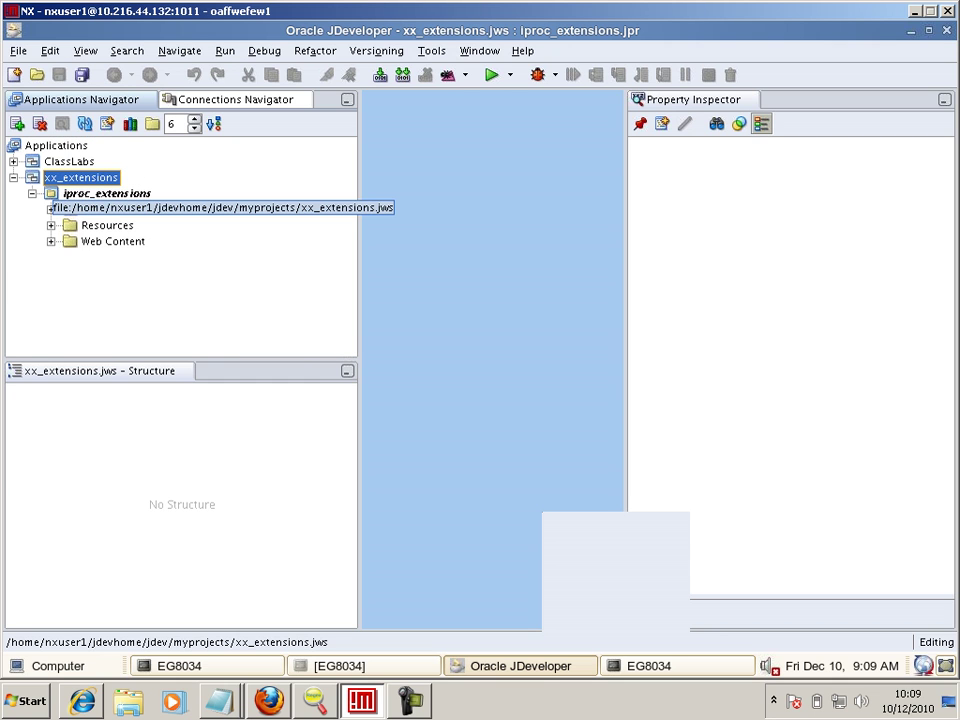
- Start a new OA project named sshr_extensions in the xx_extensions workspace
right_click(52, 177)
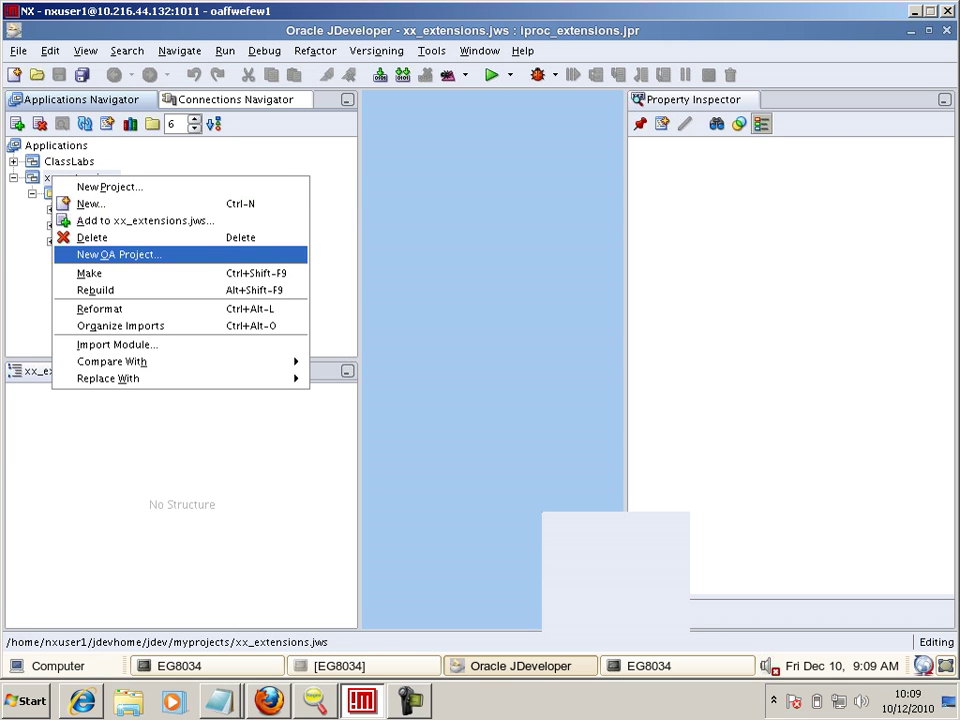
click(118, 254)
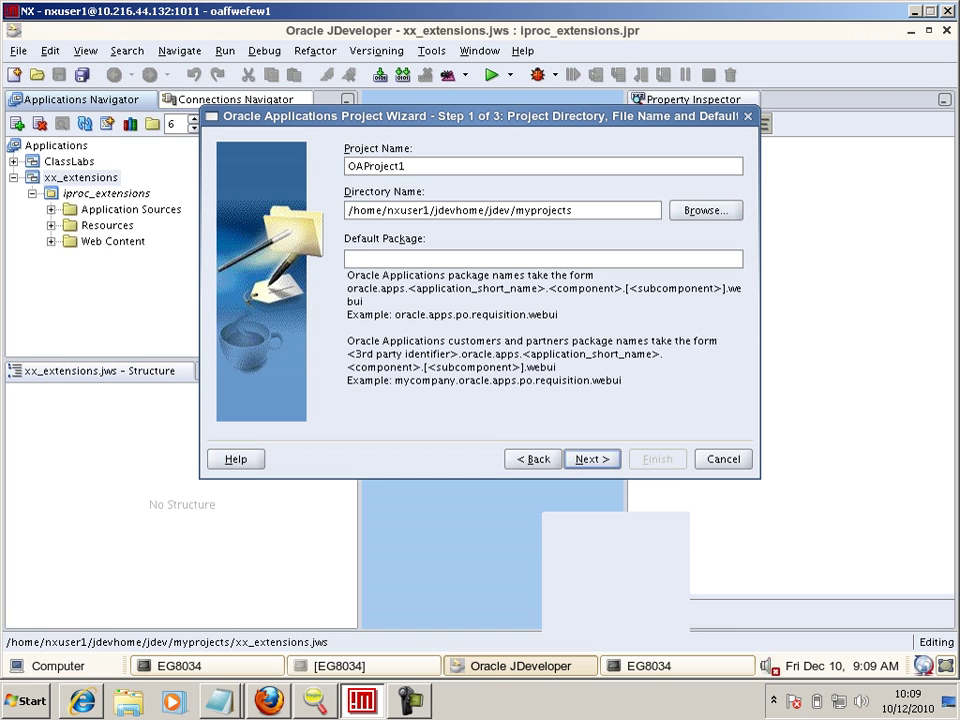
text(sshr_extensions)
key(Return)
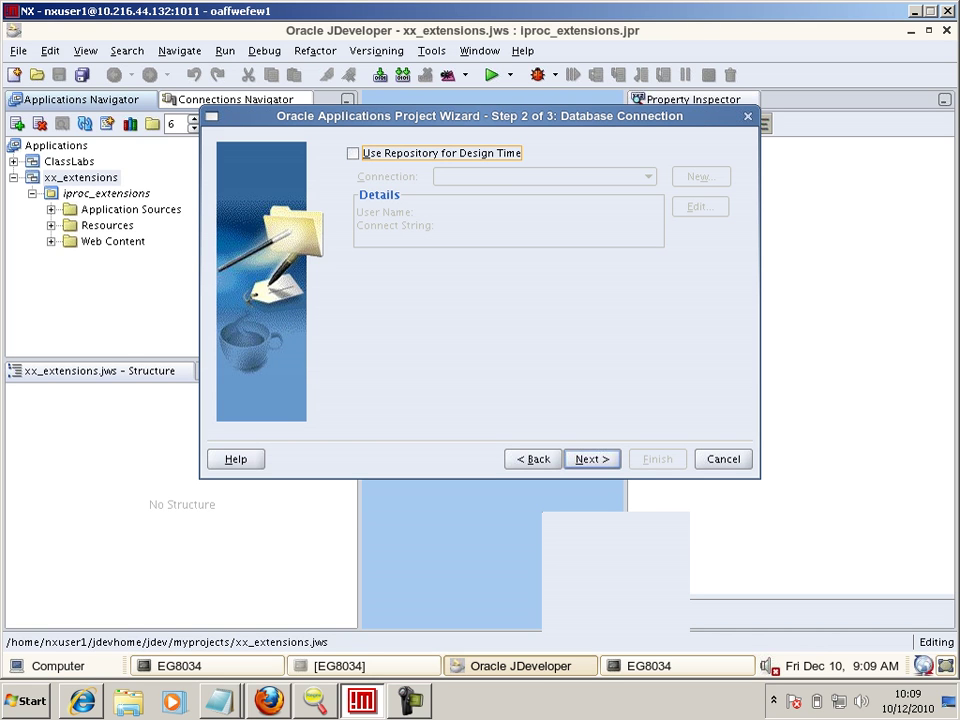
- Set the runtime DBC file to /tmp/secure/1.dbc and enter the user name and password
key(Return)
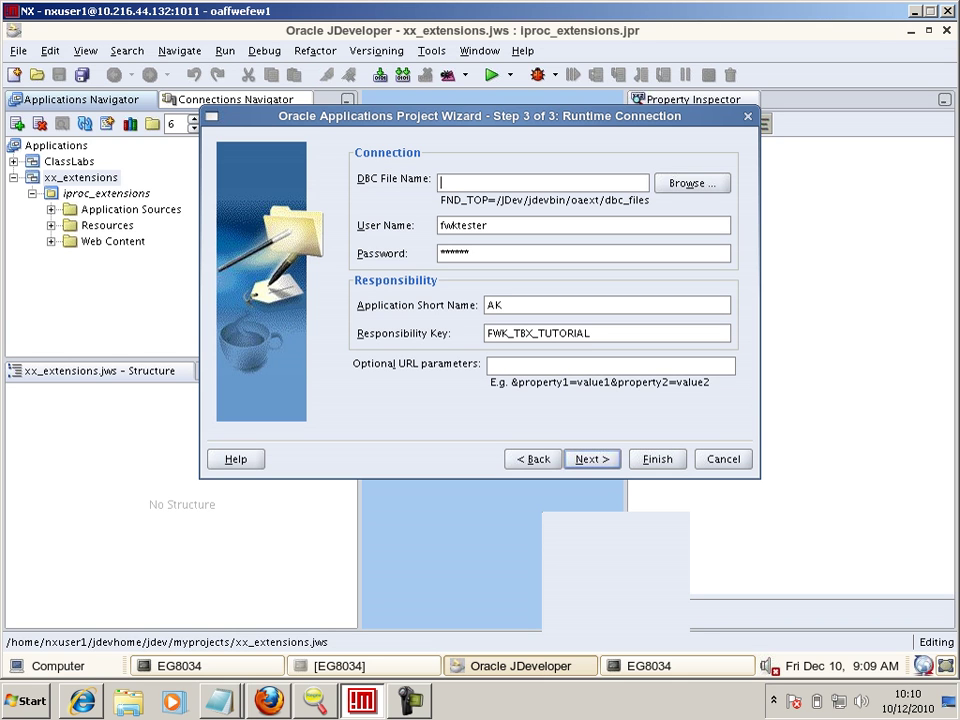
text(/tmp/secure/1.dbc)
key(Tab)
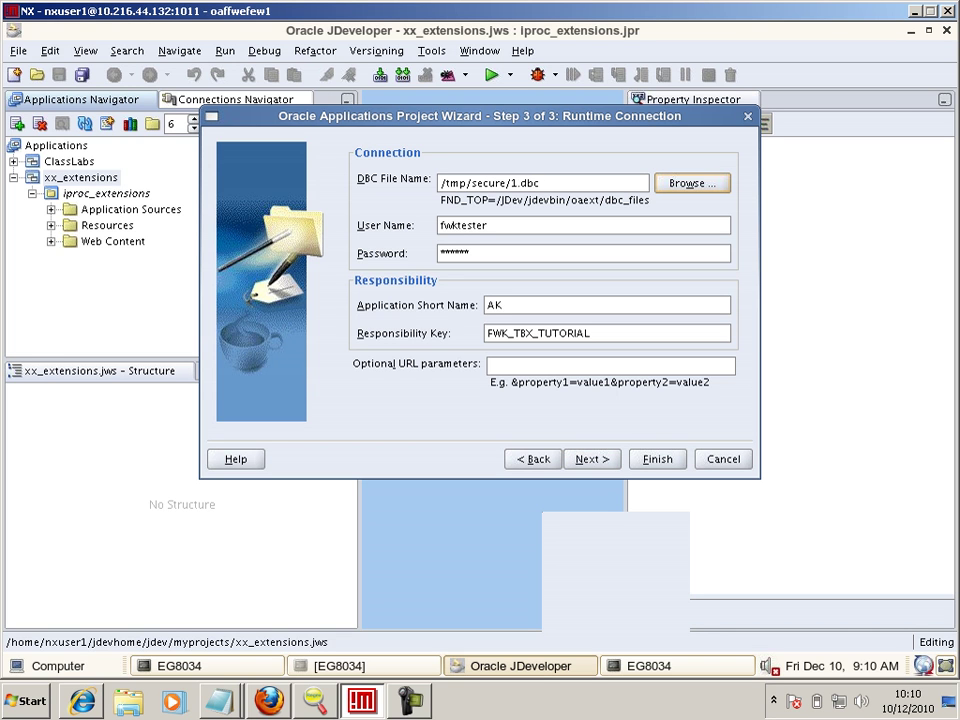
key(Tab)
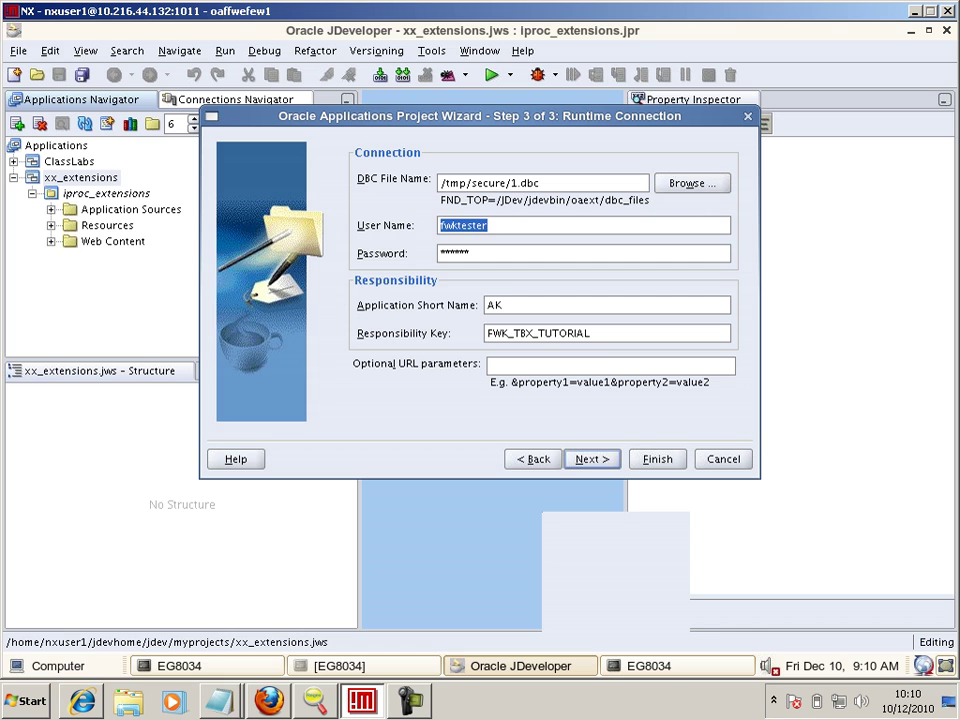
text(bpalmer)
key(Tab)
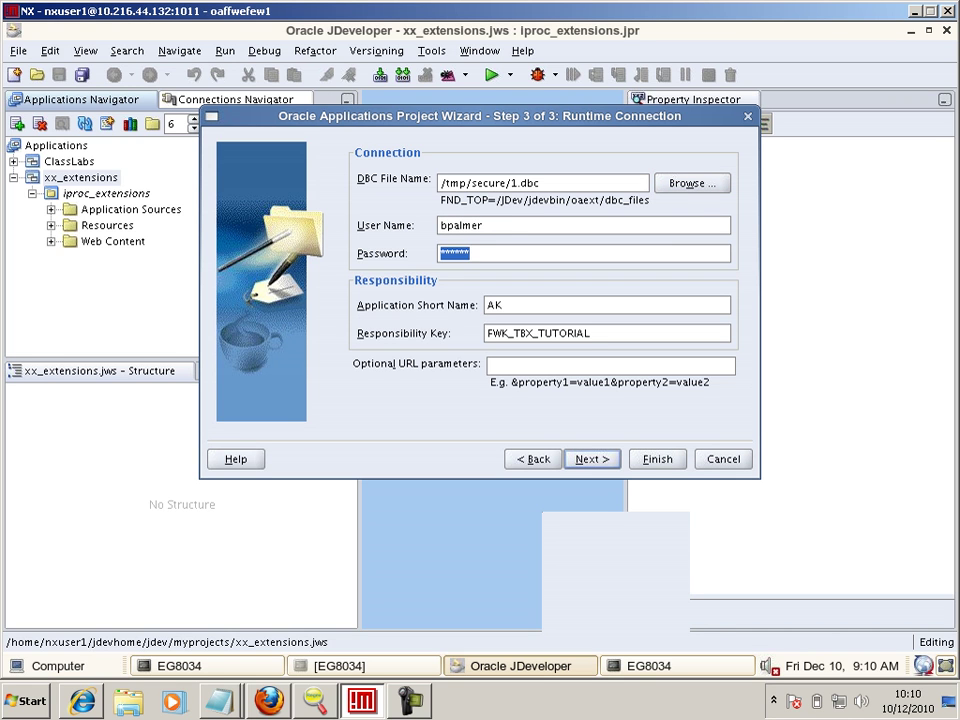
text(********)
- Enter application short name PER and responsibility key EMPLOYEE_DIRECT_ACCESS_V4.0, checking the notes
key(Tab)
key(alt+Tab)
key(alt+Tab)
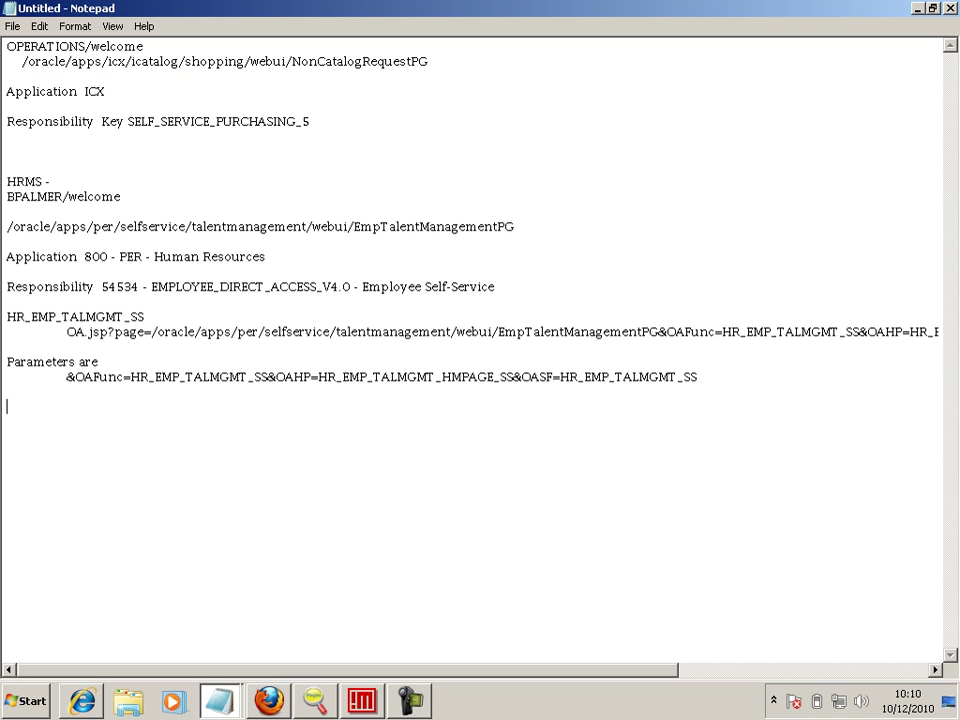
key(alt+Tab)
text(PER)
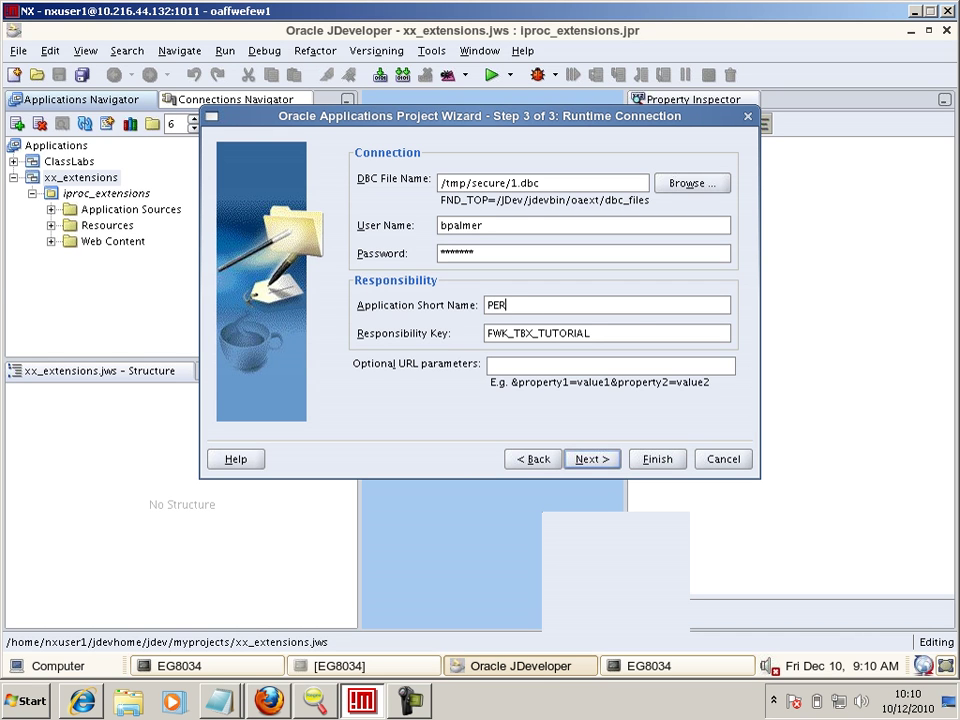
key(Tab)
key(alt+Tab)
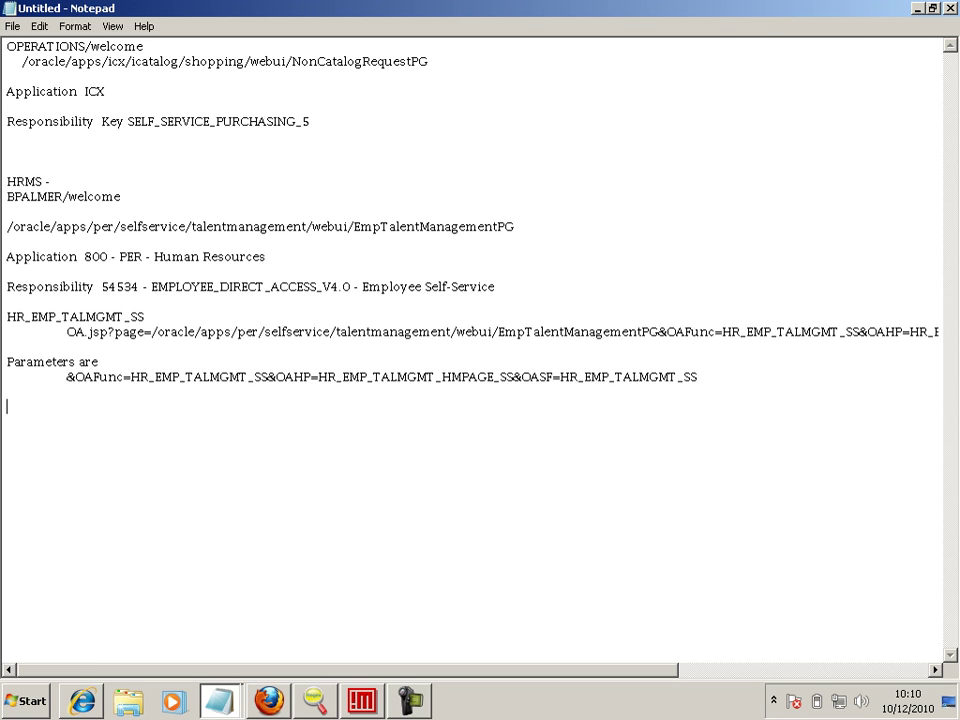
key(alt+Tab)
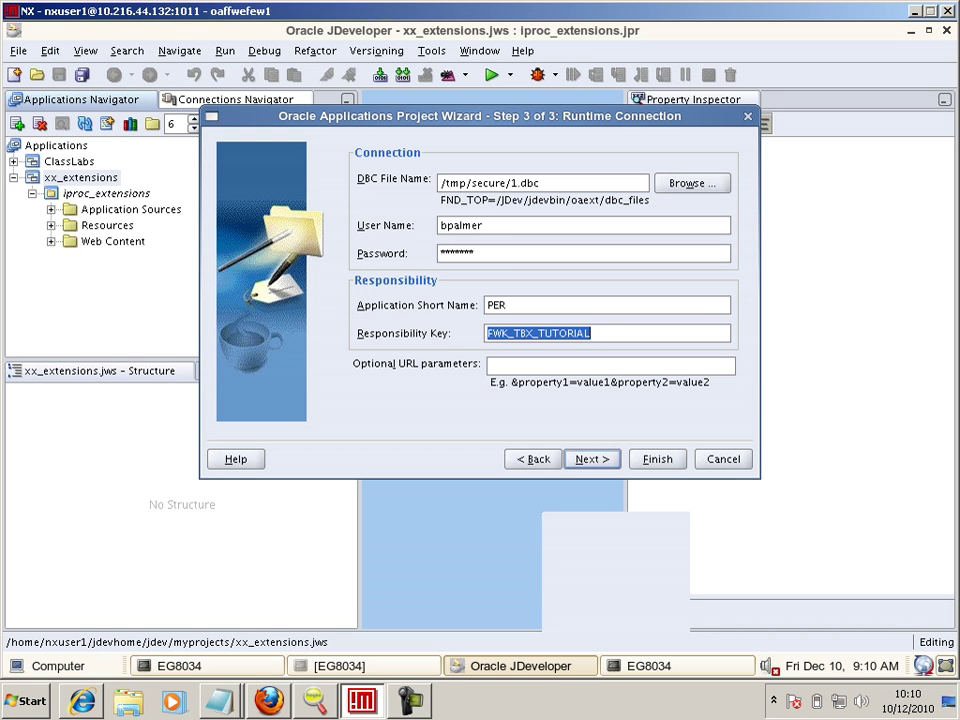
text(EMPLOYEE)
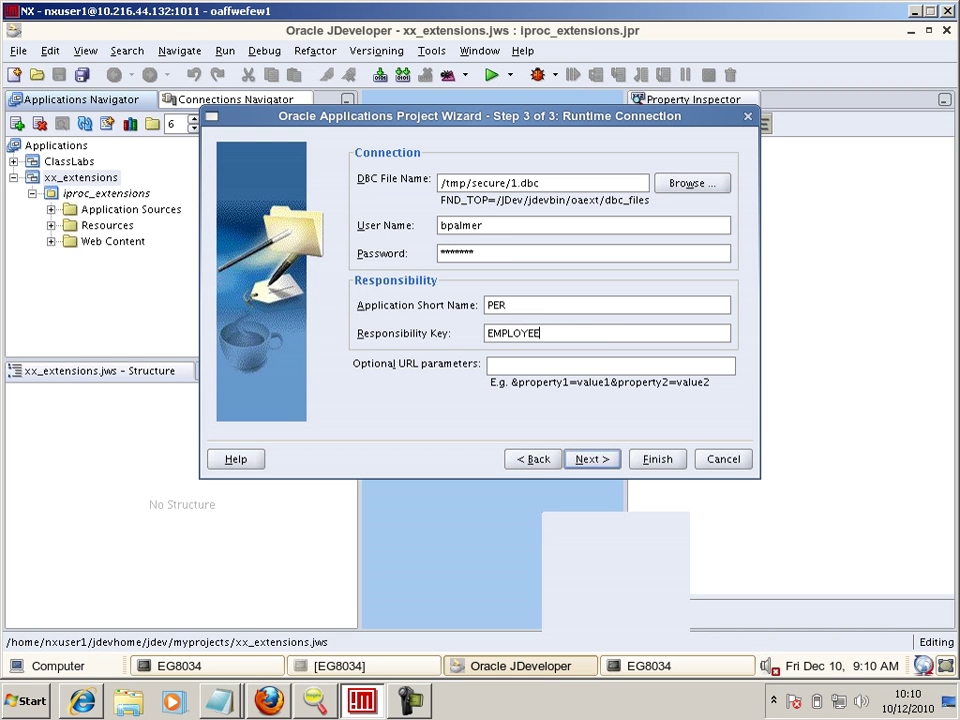
text(_DIRECT_ACCESS_)
key(alt+Tab)
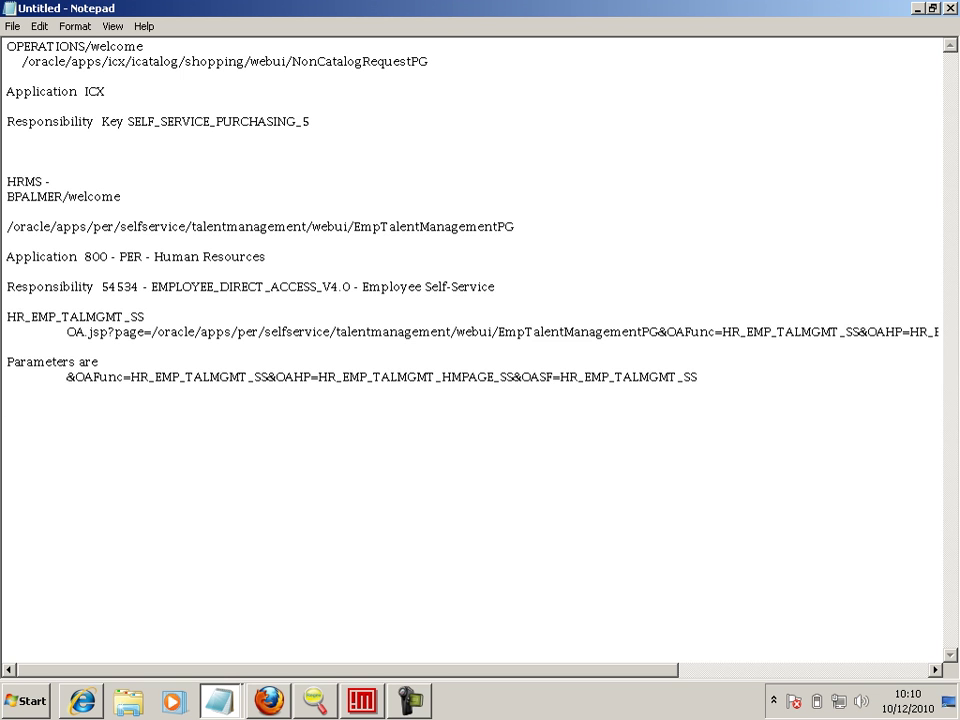
key(alt+Tab)
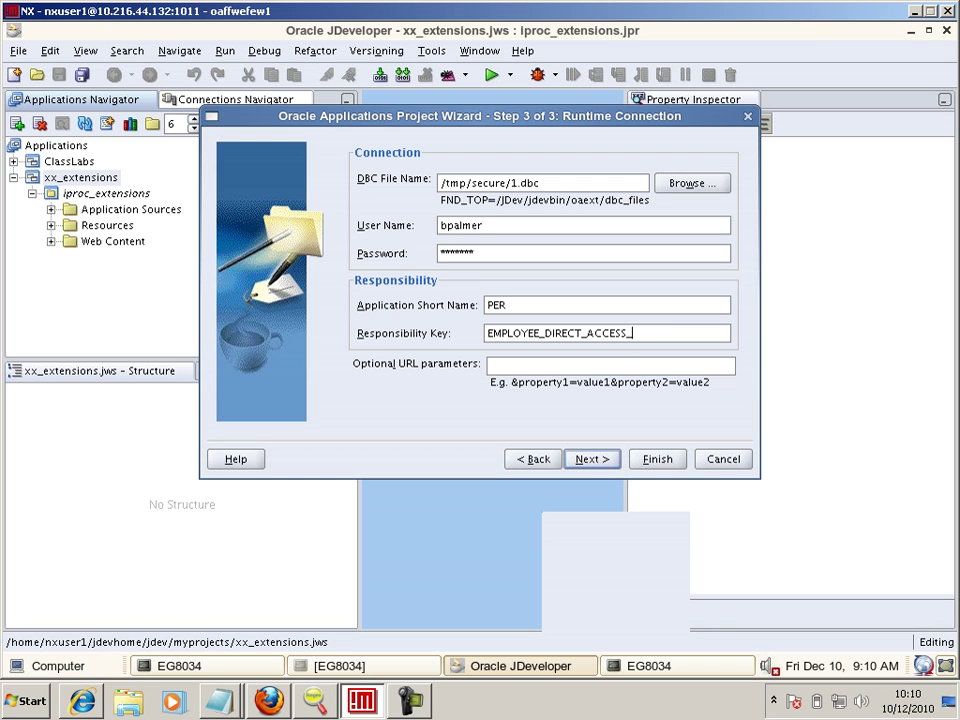
text(V4.)
key(alt+Tab)
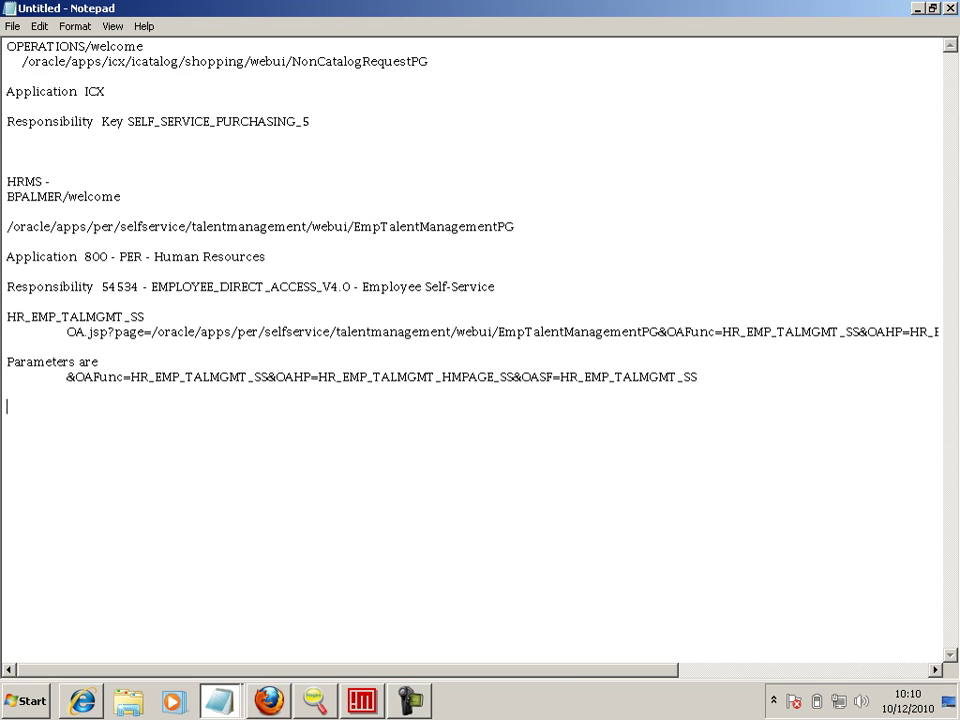
key(alt+Tab)
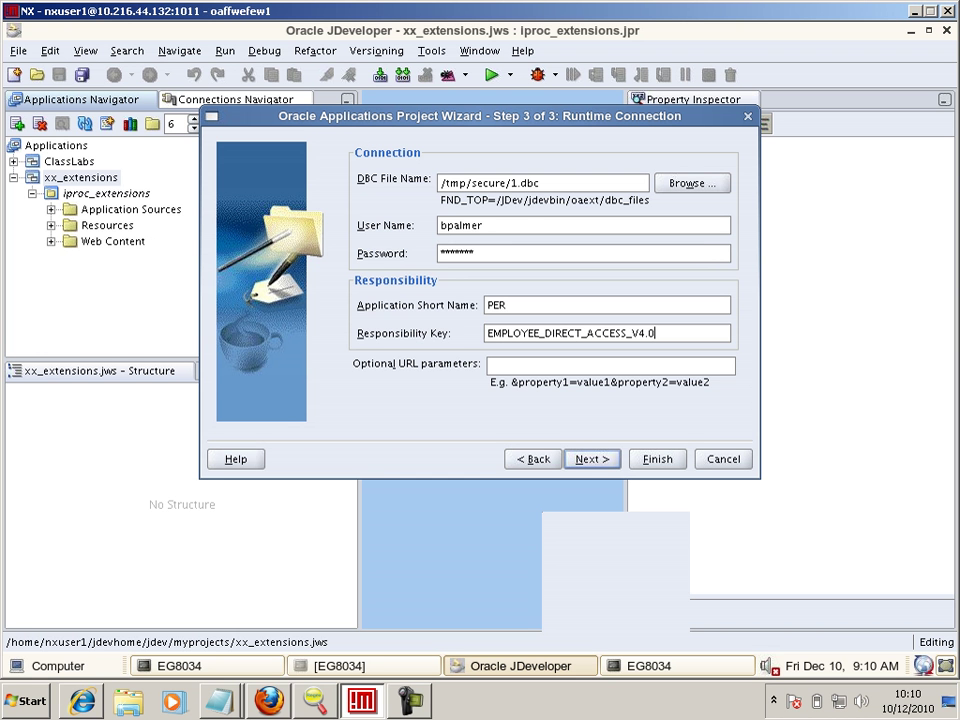
- In the Notepad notes, select the URL parameter string
key(alt+Tab)
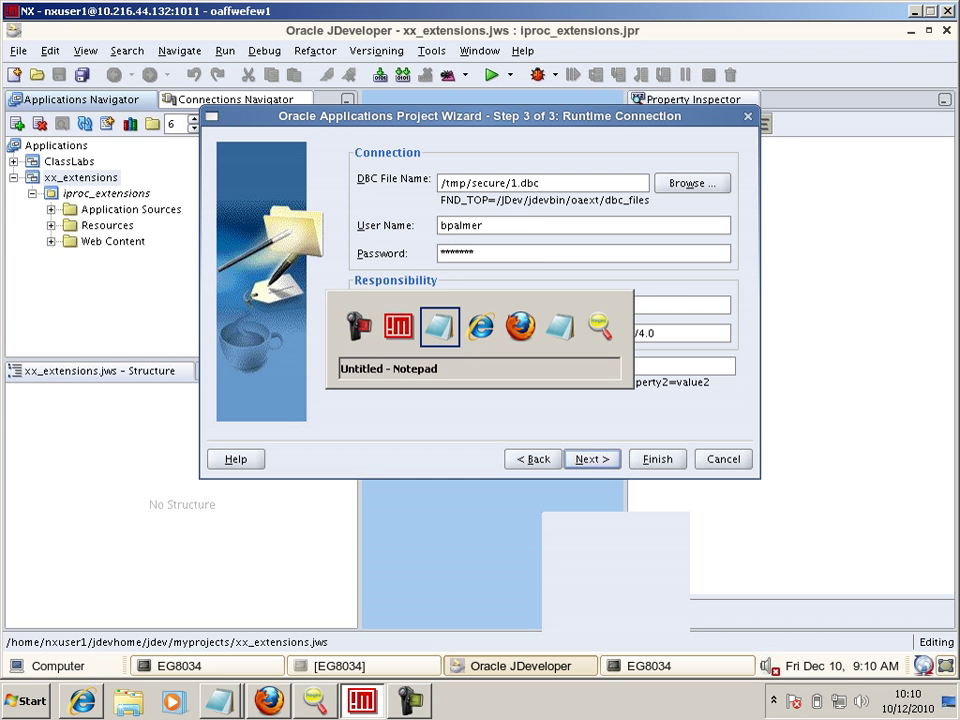
key(alt+Tab)
key(alt+Tab)
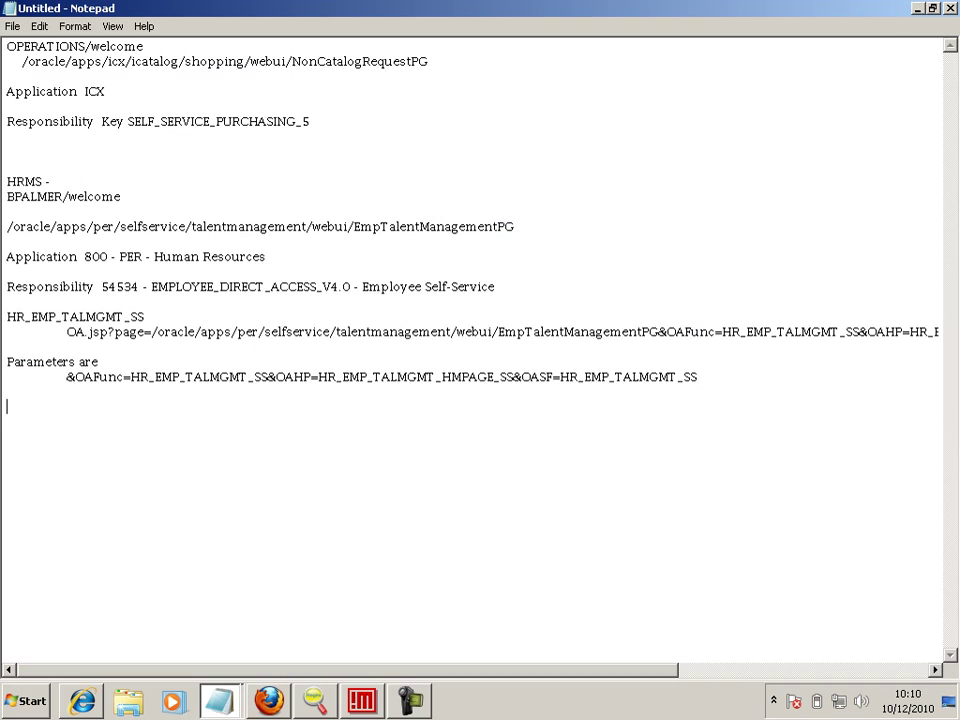
key(Up)
key(Up)
key(End)
key(ctrl+Left)
key(shift+End)
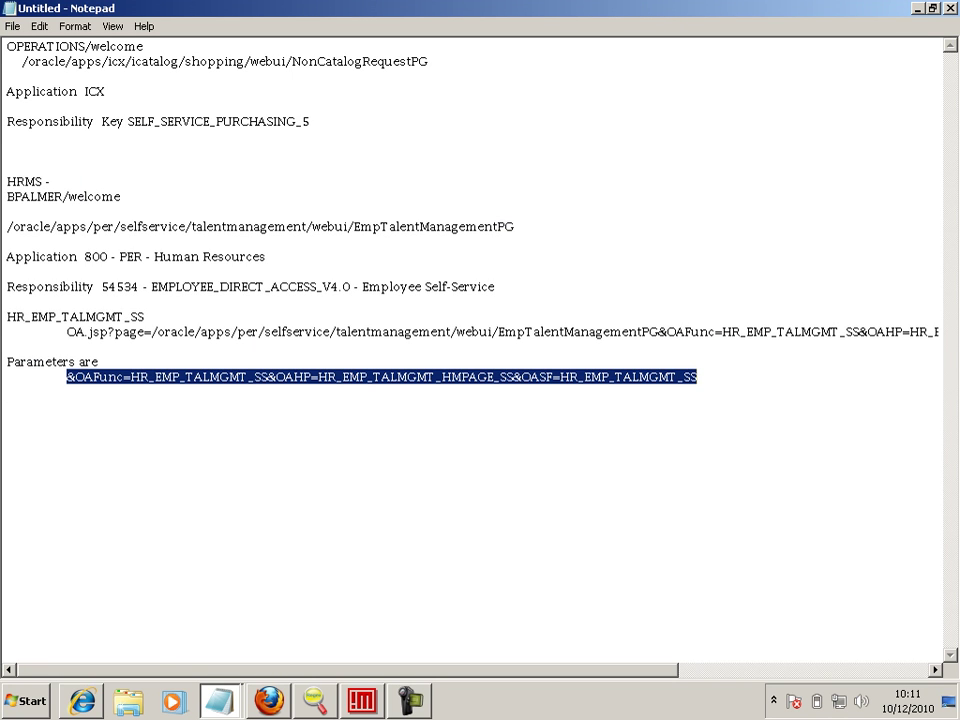
key(alt+Tab)
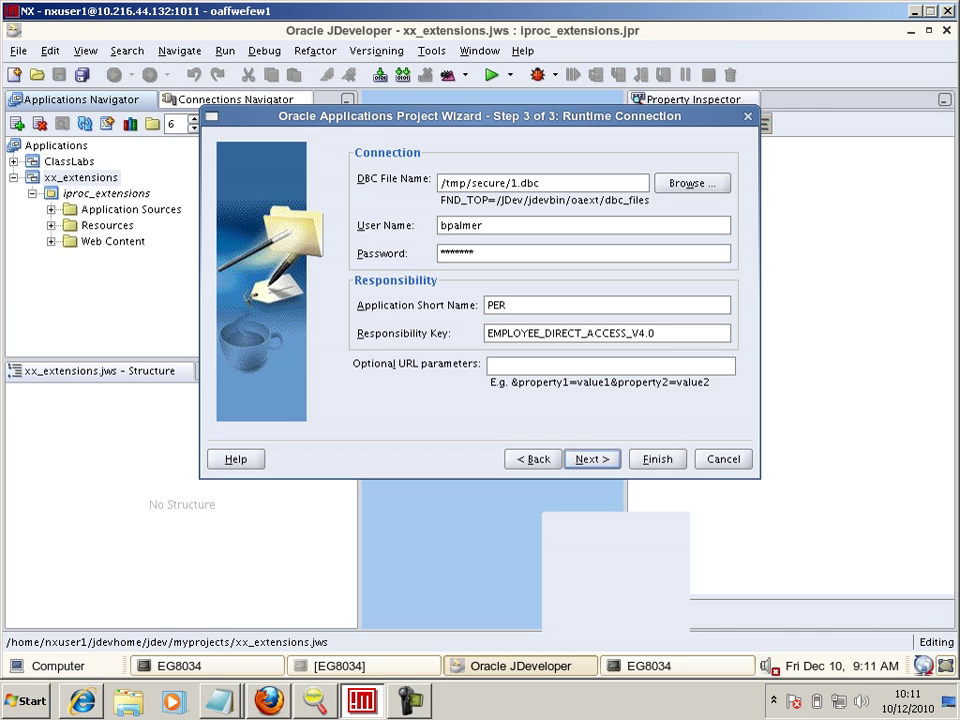
- Find the &OAFunc parameter line in the Notepad notes
key(alt+Tab)
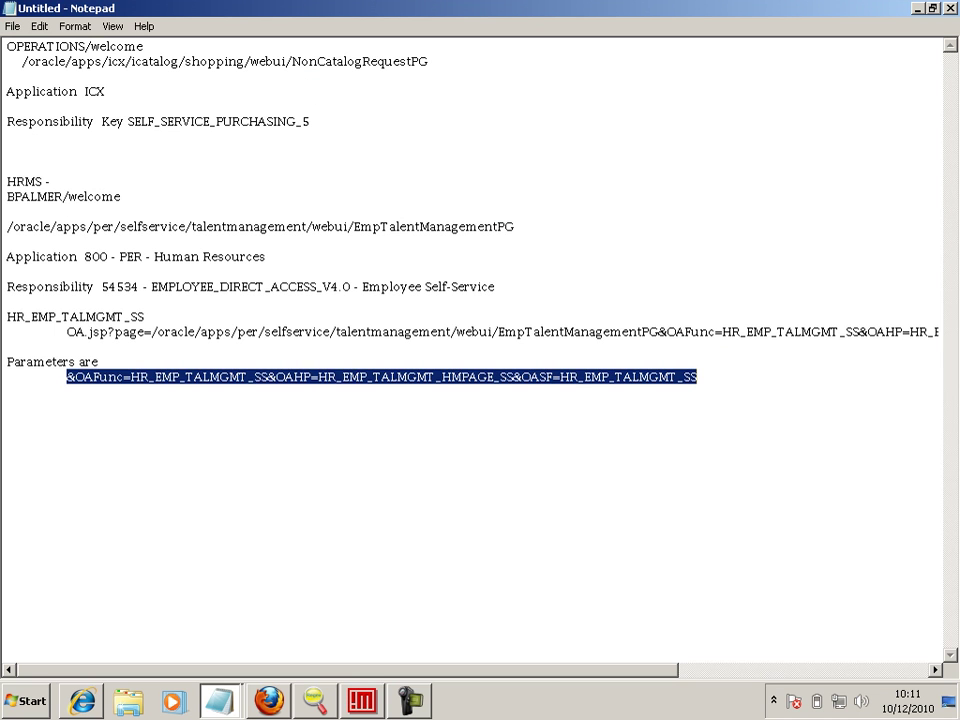
click(98, 362)
key(Down)
key(Up)
key(Right)
key(Right)
key(End)
key(Right)
key(Up)
key(Down)
key(Up)
key(End)
key(Home)
key(Right)
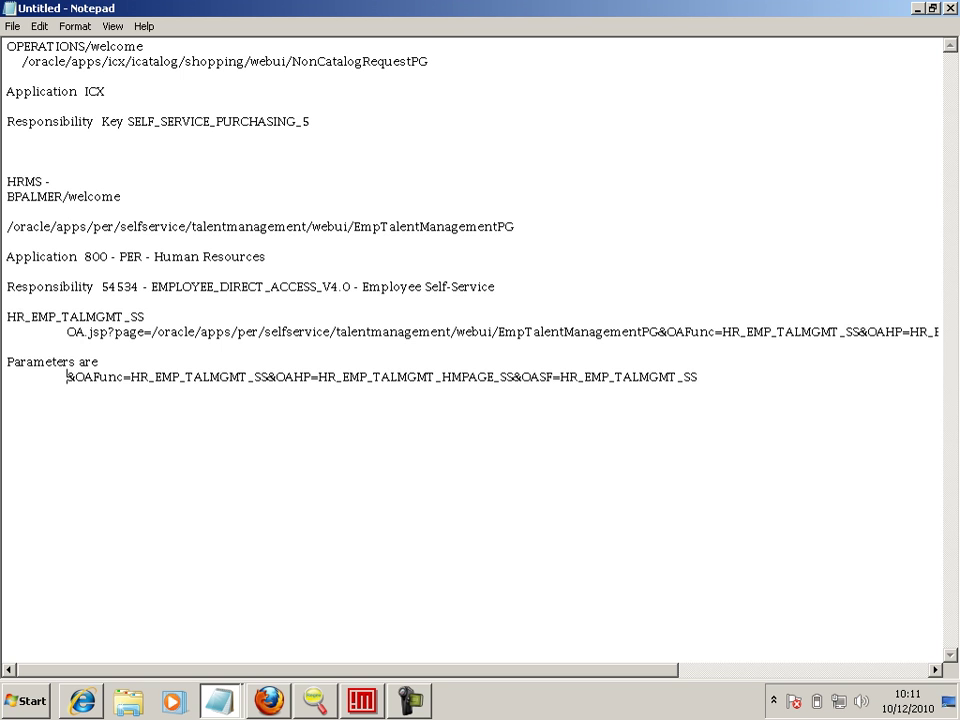
key(alt+Tab)
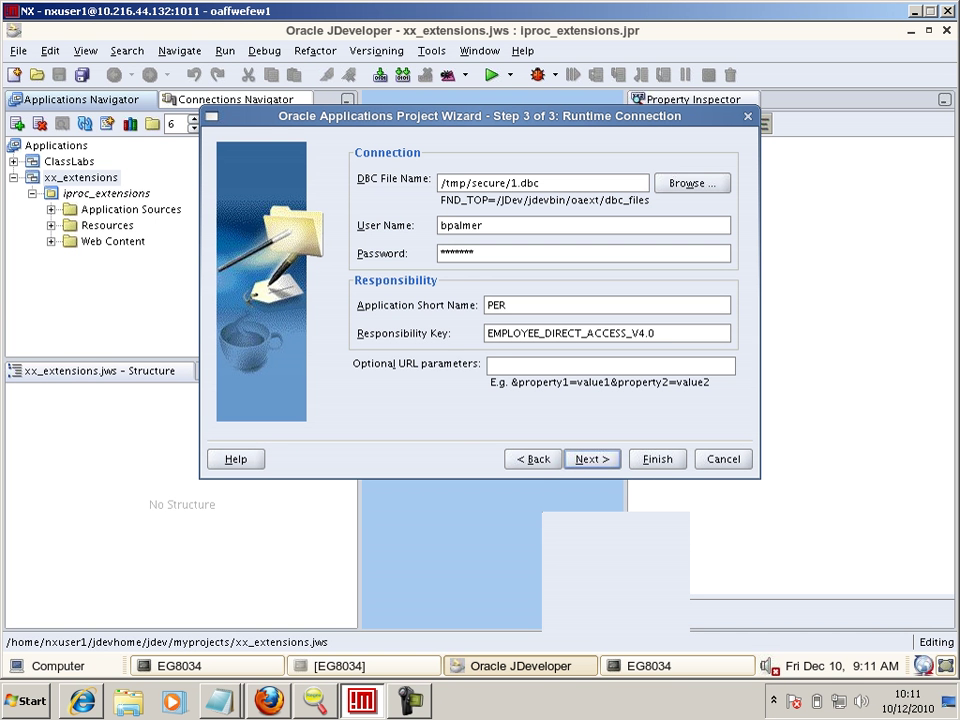
- Type &OAFunc=HR_EMP_TALMGMT into the Optional URL parameters field
text(&OA)
key(alt+Tab)
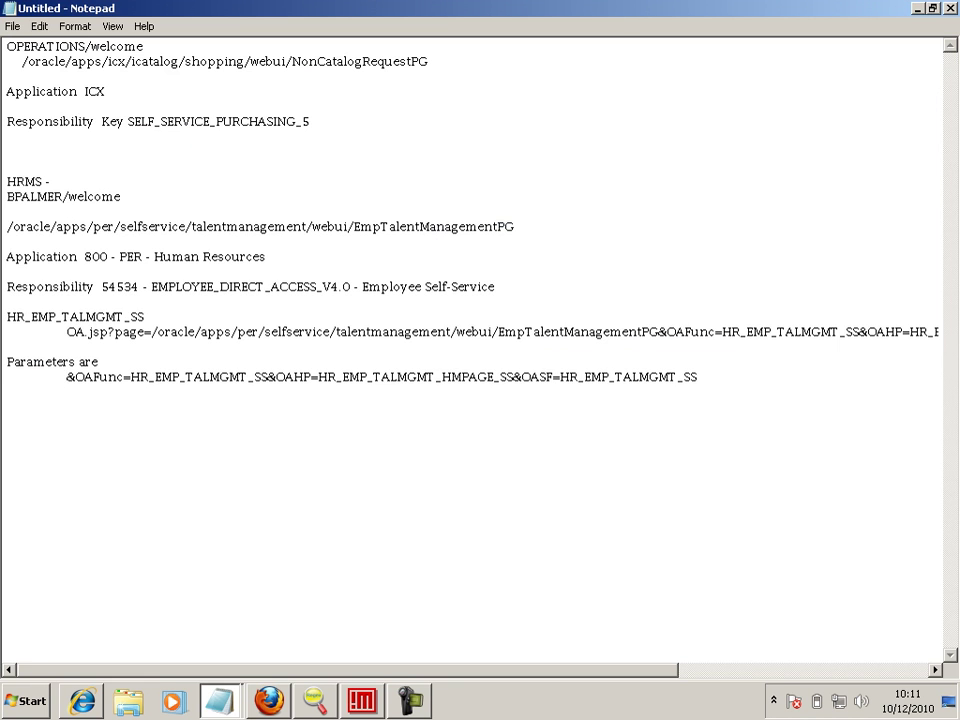
key(alt+Tab)
text(Func)
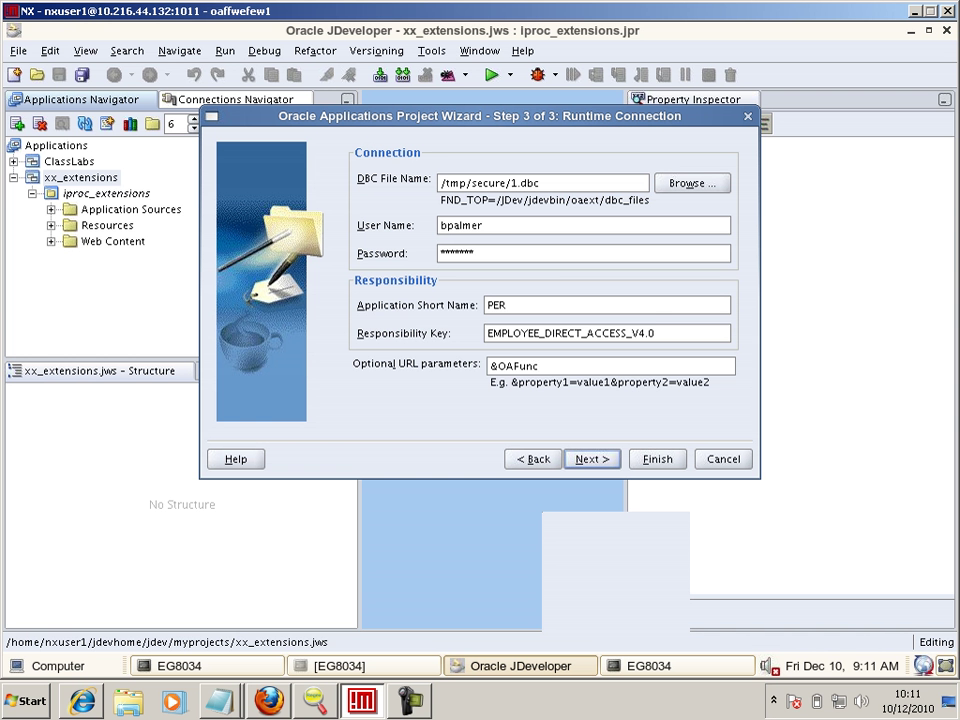
key(alt+Tab)
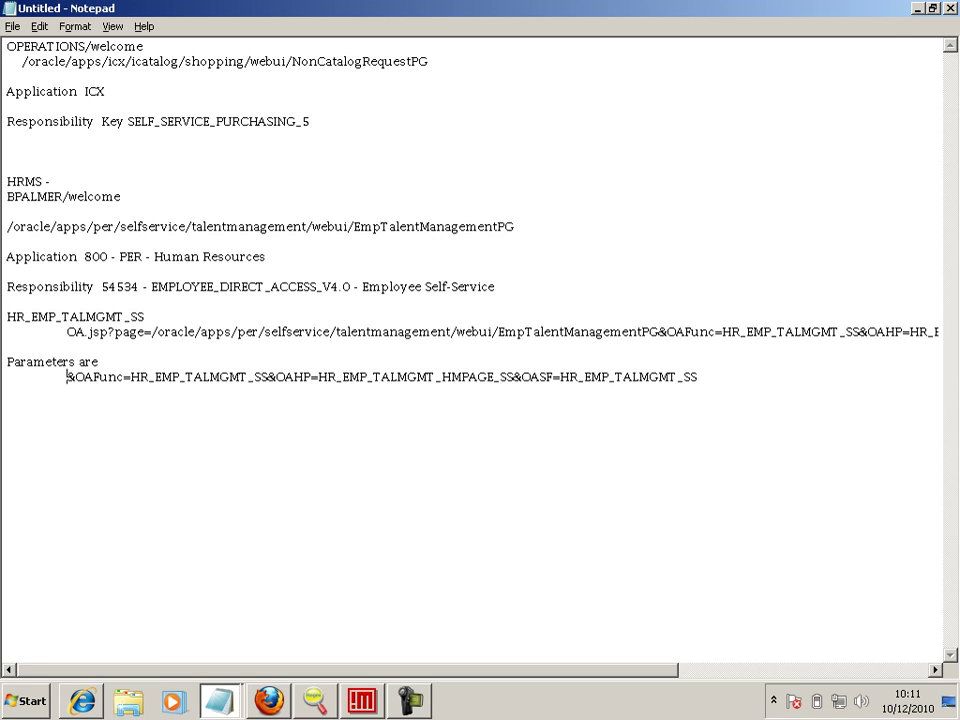
key(alt+Tab)
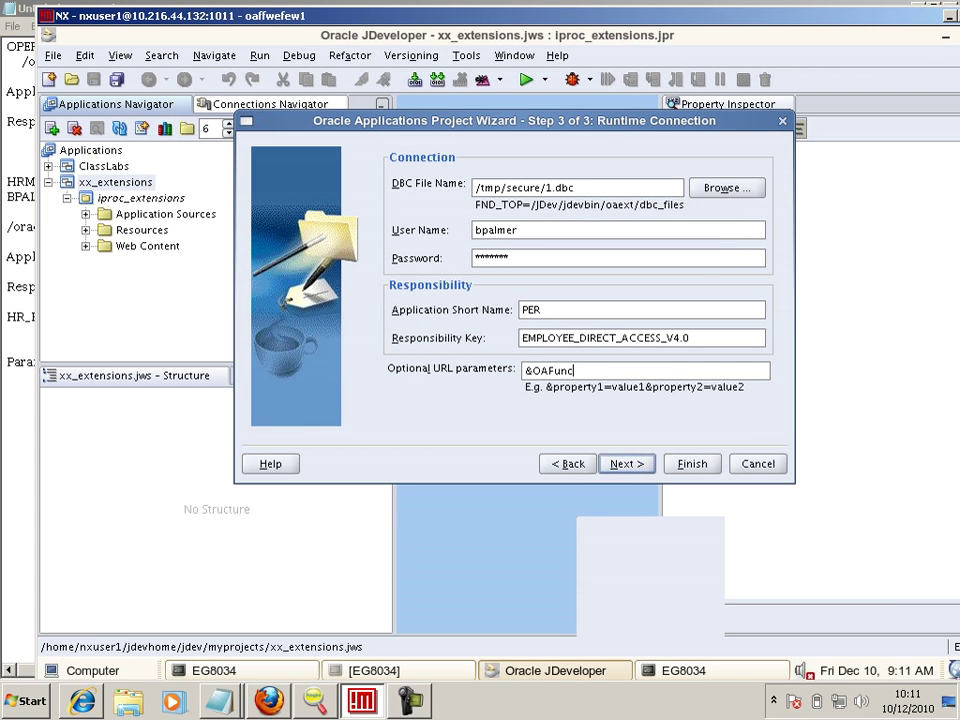
drag(420, 16, 701, 11)
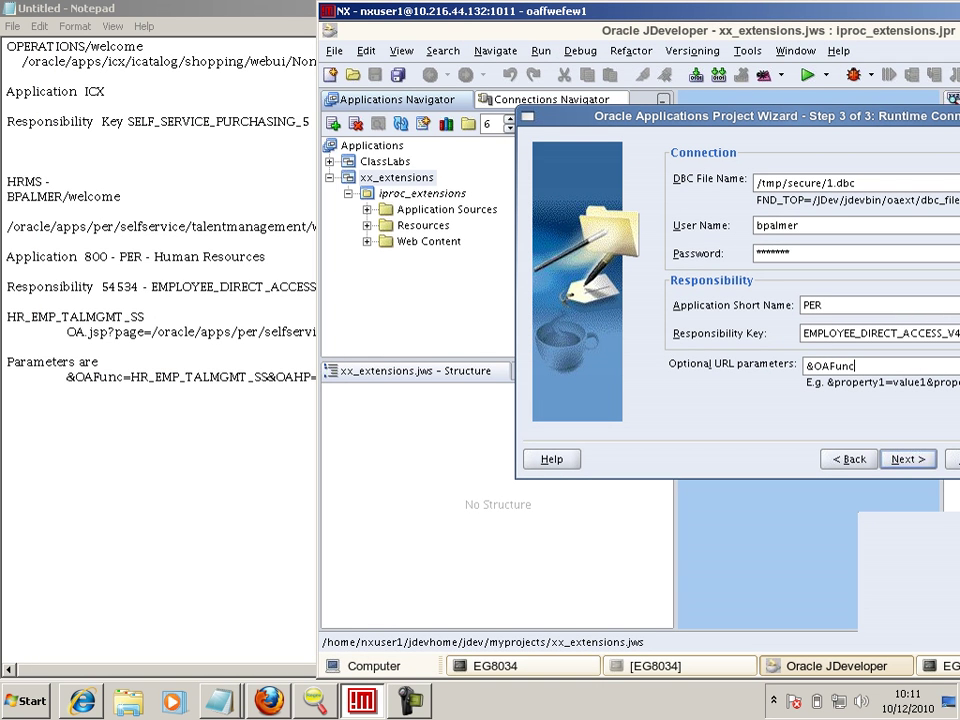
text(=HR_EMP_TALMGMT)
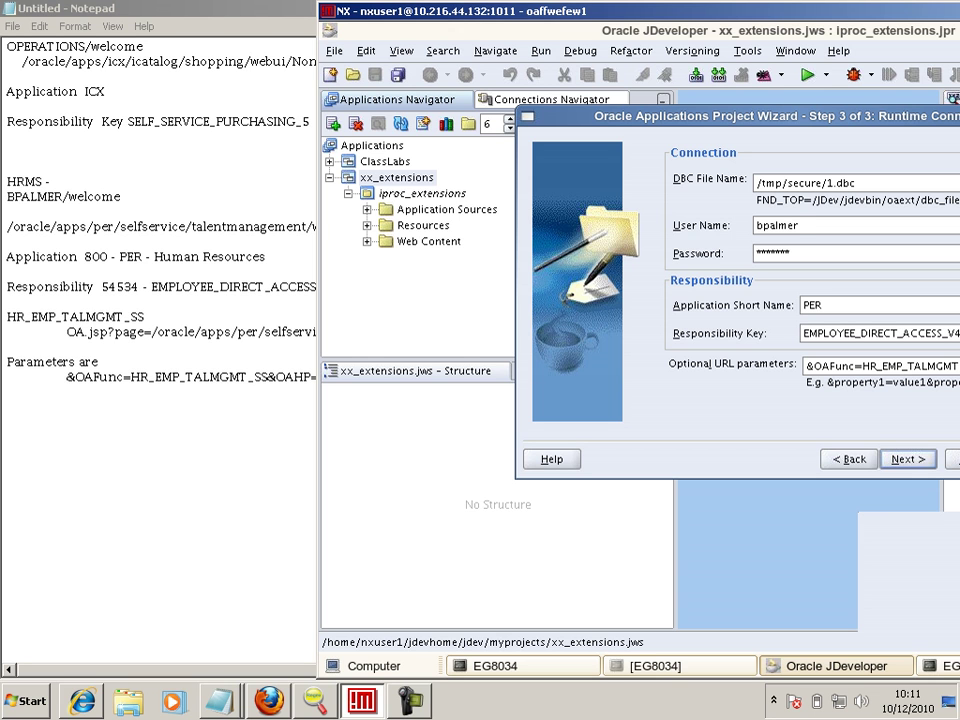
drag(700, 11, 372, 11)
- Select the full parameter string in the notes and switch to the remote terminal
key(alt+Tab)
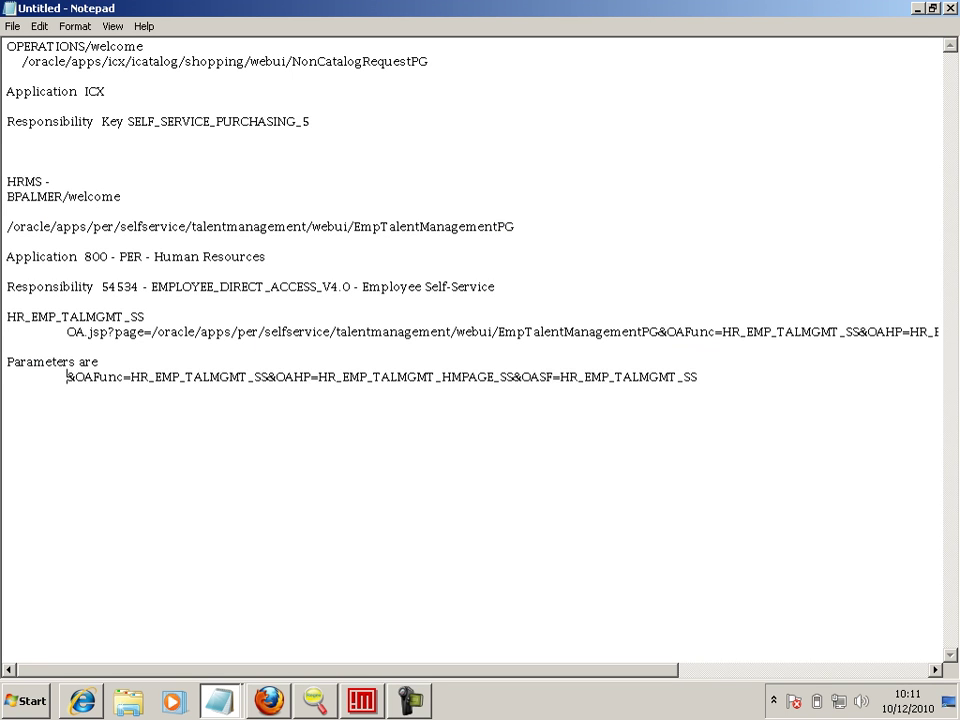
key(shift+End)
key(alt+Tab)
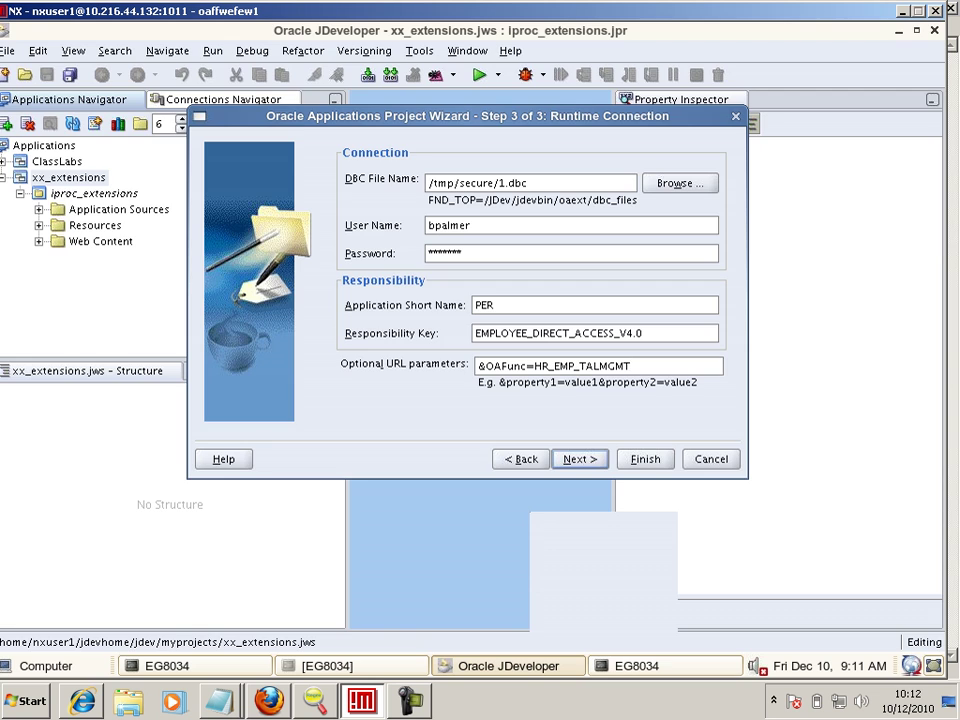
key(alt+Tab)
- Open a new vi file named 1 and paste the parameter string into it
text(vi l)
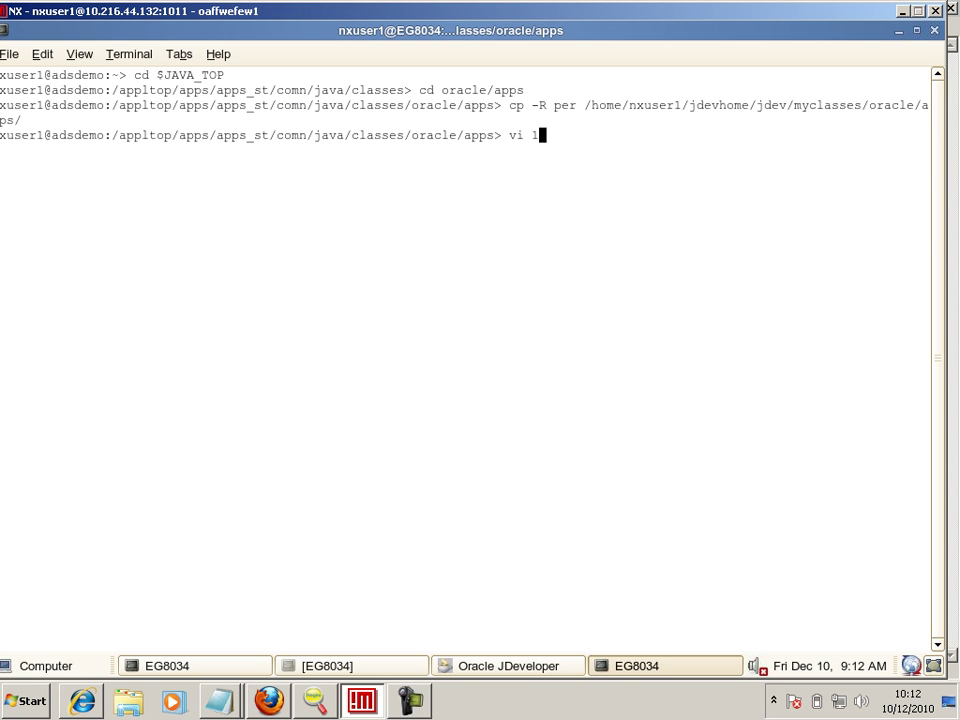
key(BackSpace)
text(1)
key(Return)
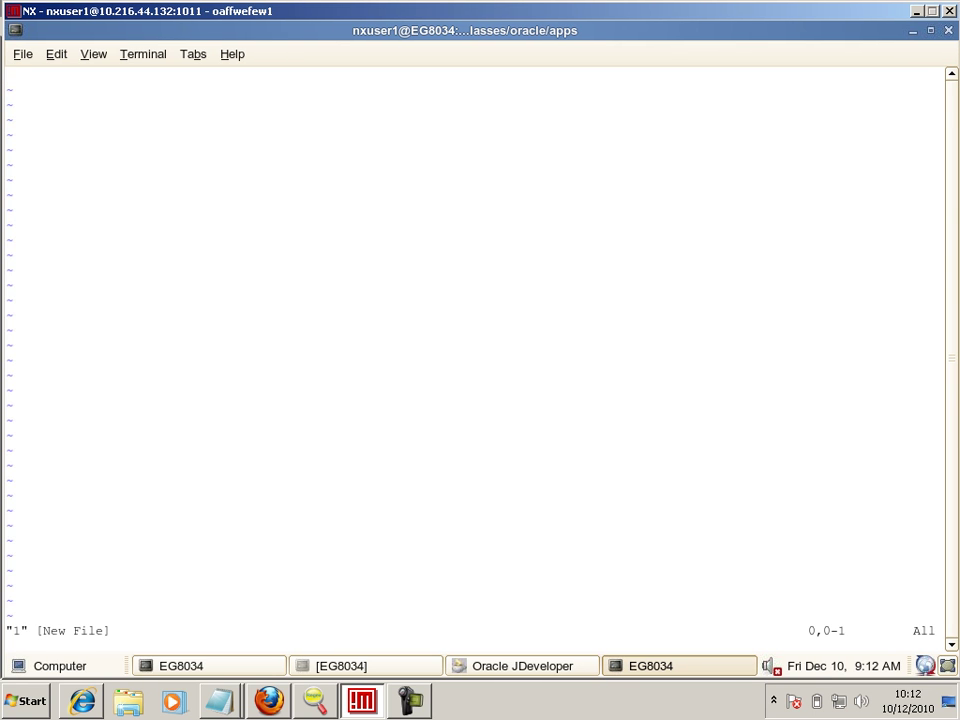
key(i)
key(alt+space)
key(Escape)
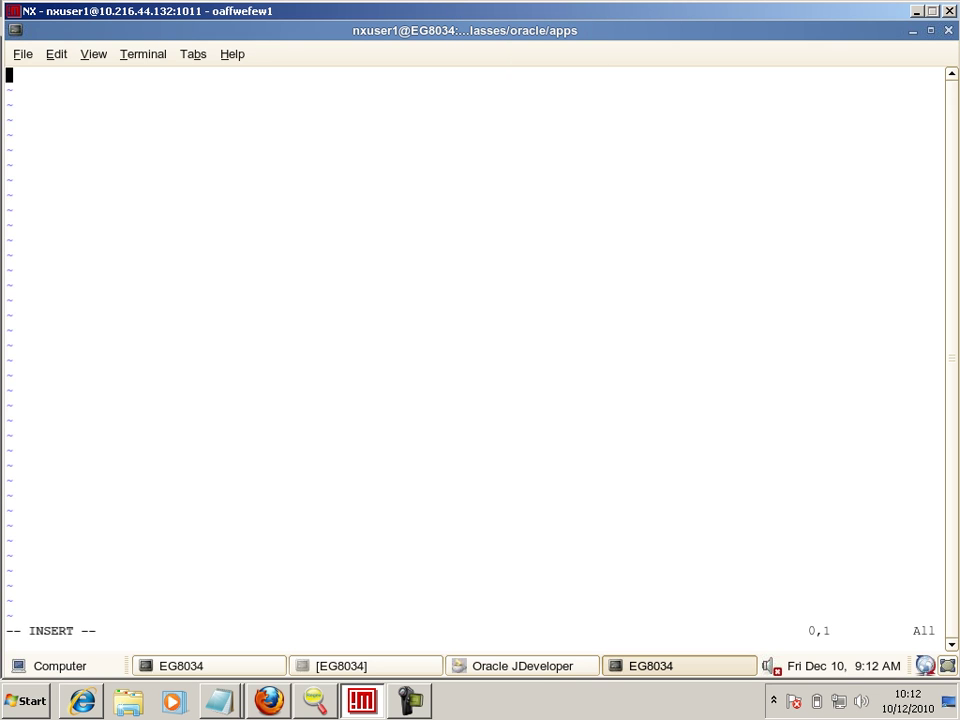
key(shift+F10)
key(Down)
key(Down)
key(Down)
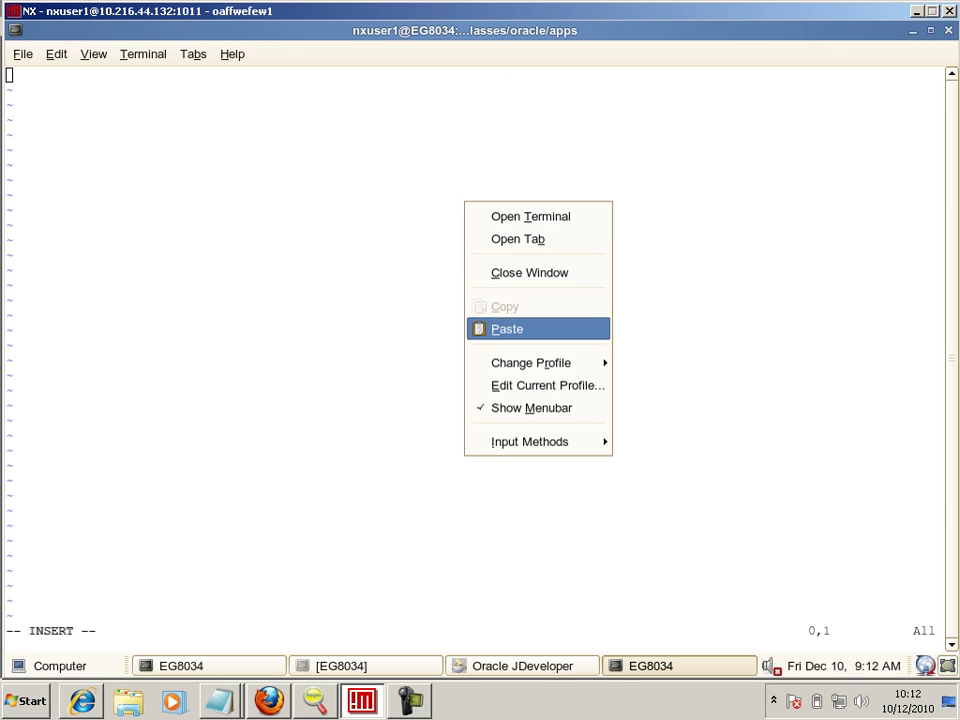
key(Return)
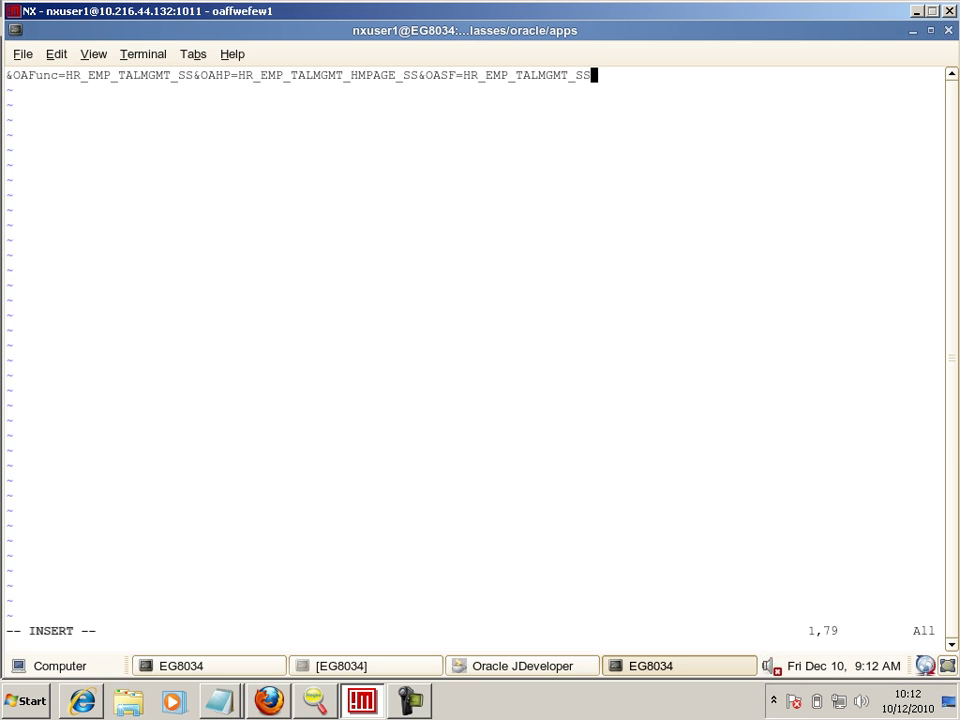
- Copy the pasted parameter line from vi and return to the JDeveloper wizard
mouse_move(8, 75)
mouse_down()
mouse_move(385, 66)
mouse_move(618, 76)
mouse_move(598, 75)
mouse_up()
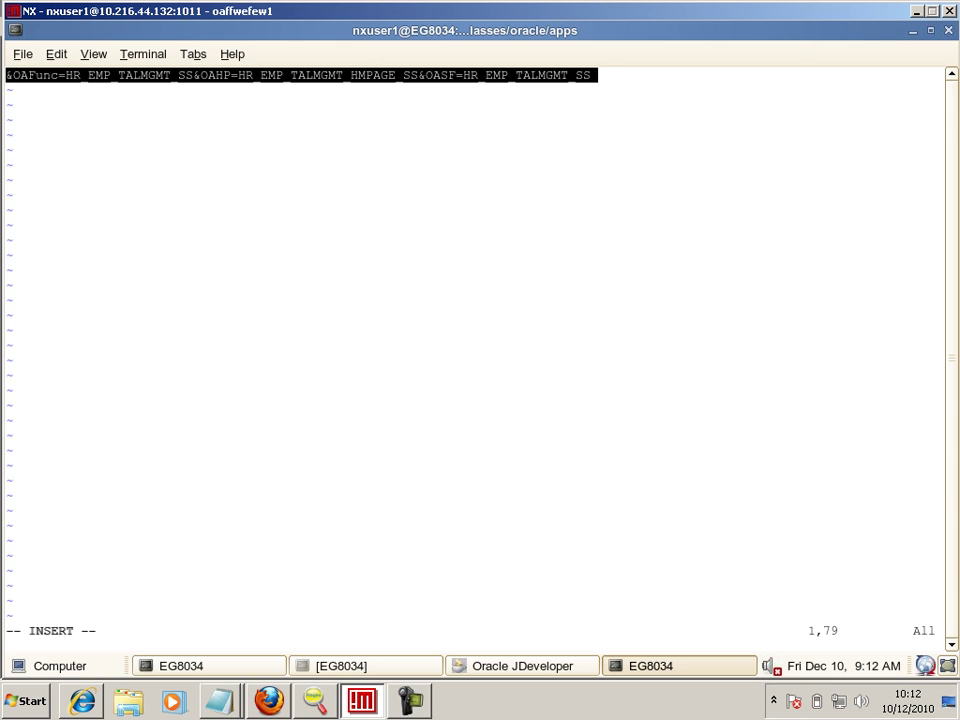
right_click(587, 73)
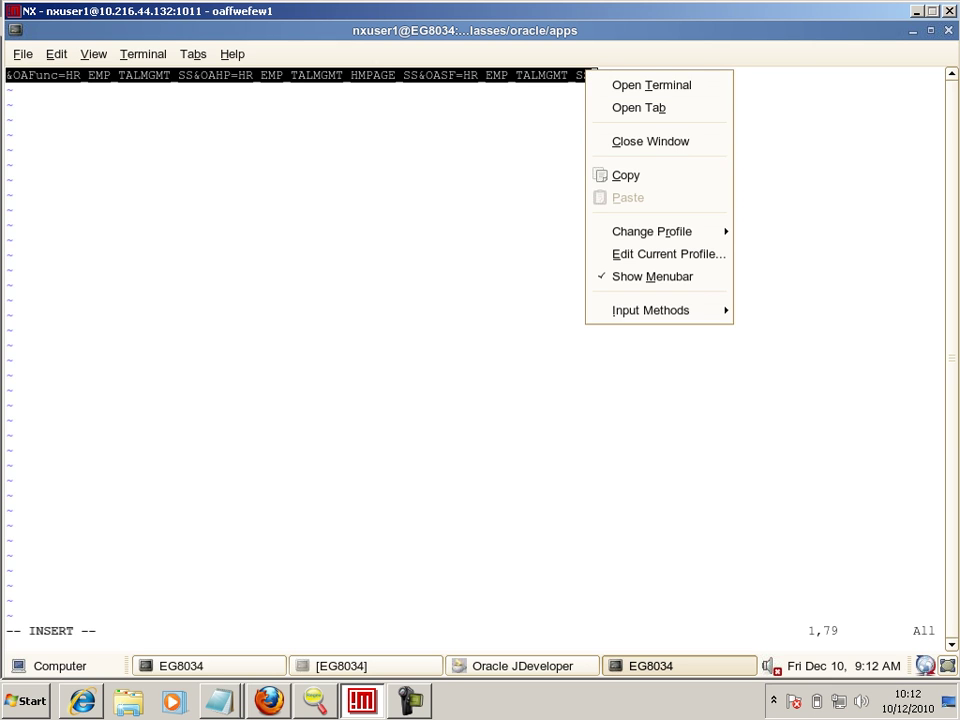
click(625, 175)
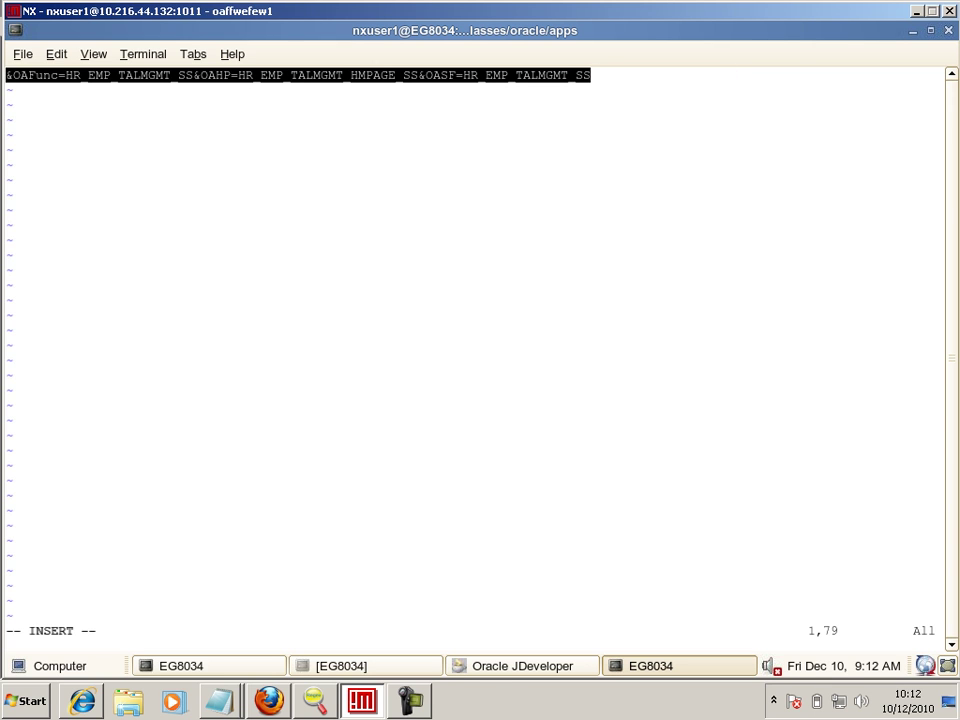
key(alt+Tab)
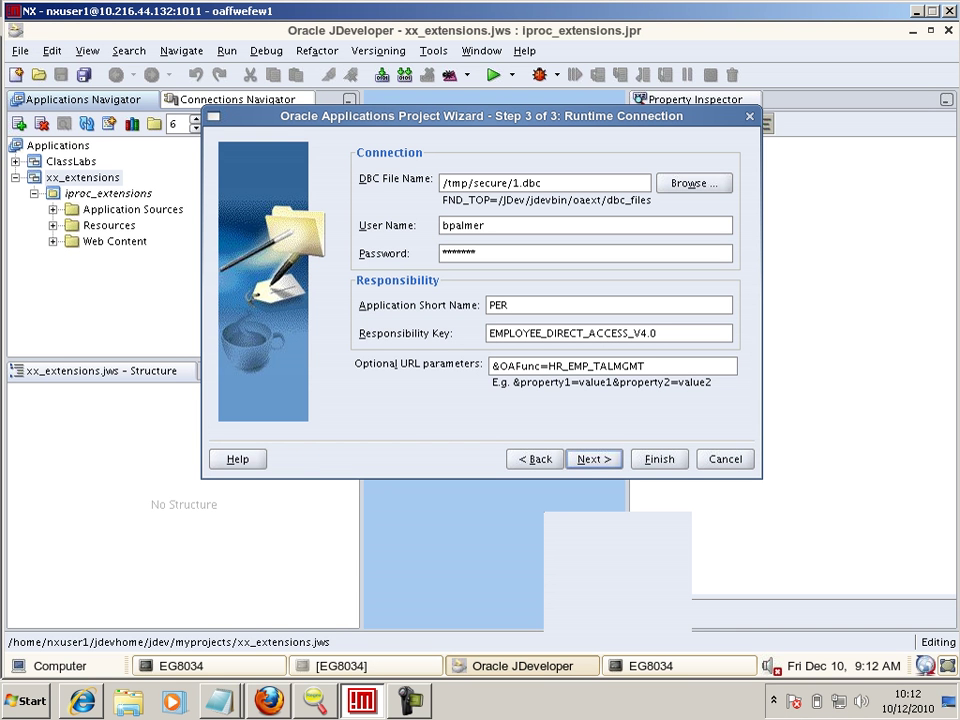
- Paste &OAFunc=HR_EMP_TALMGMT_SS&OAHP=HR_EMP_TALMGMT_HMPAGE_SS&OASF=HR_EMP_TALMGMT_SS as URL parameters and reach the final page
key(ctrl+v)
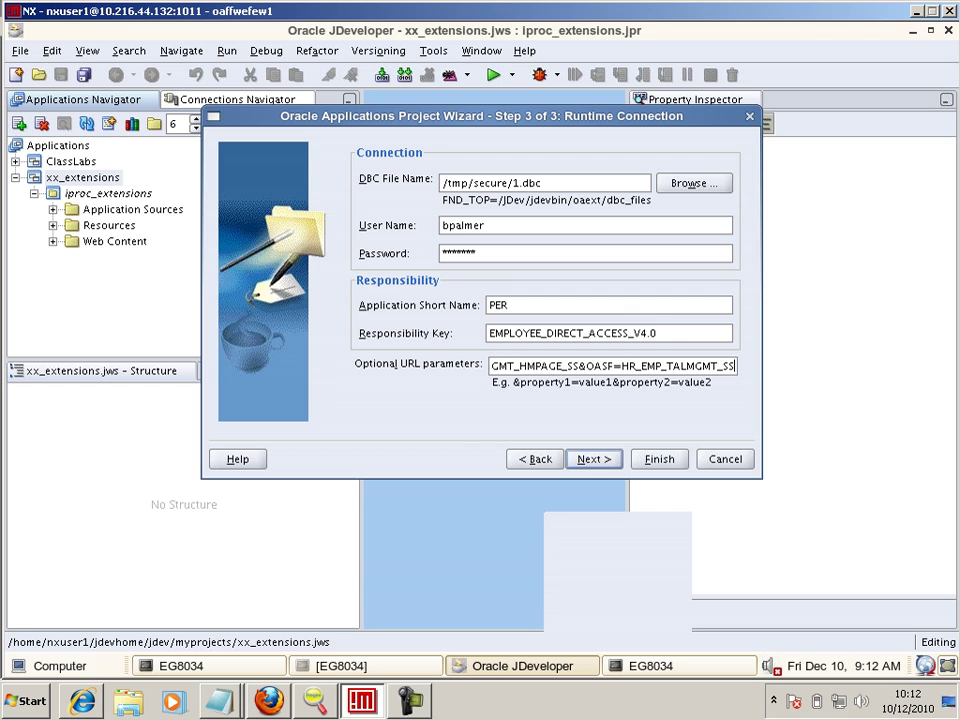
key(ctrl+a)
key(ctrl+x)
key(ctrl+v)
key(Home)
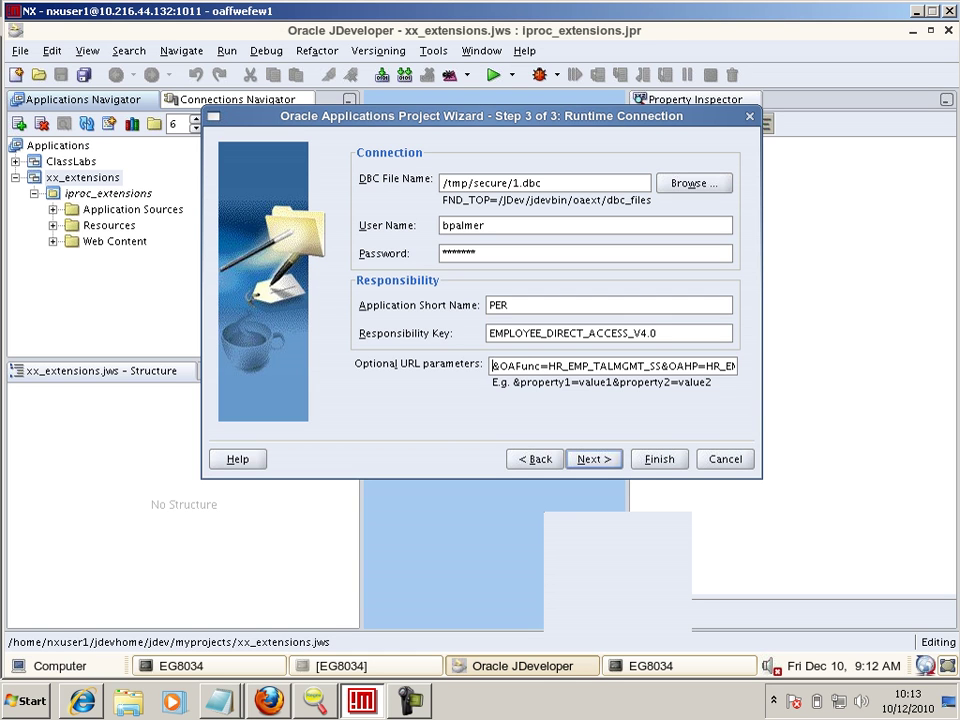
key(Return)
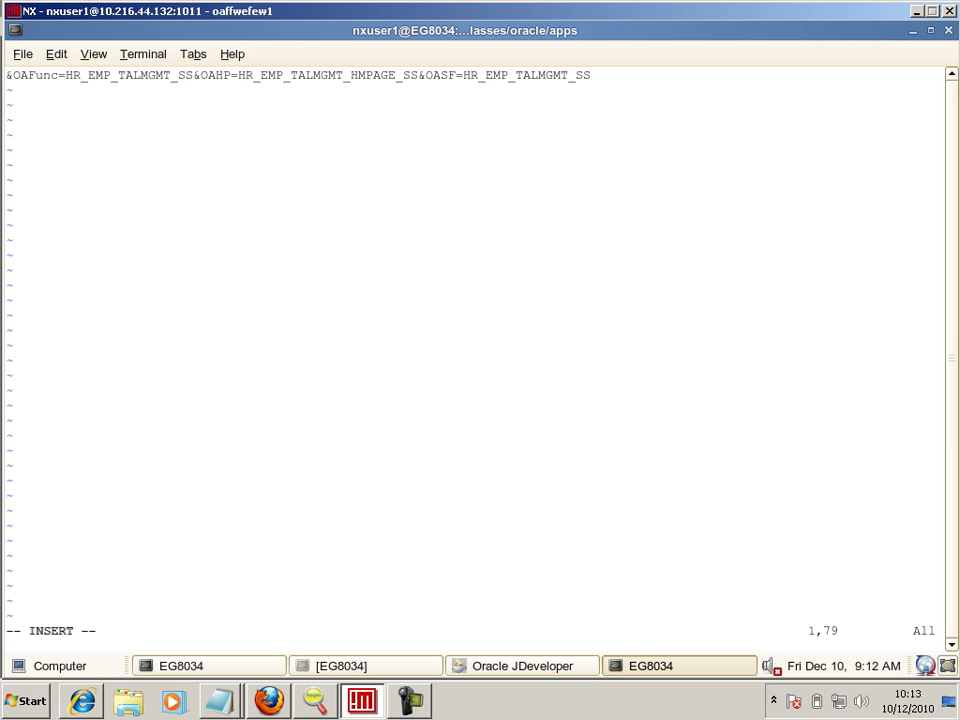
key(alt+Tab)
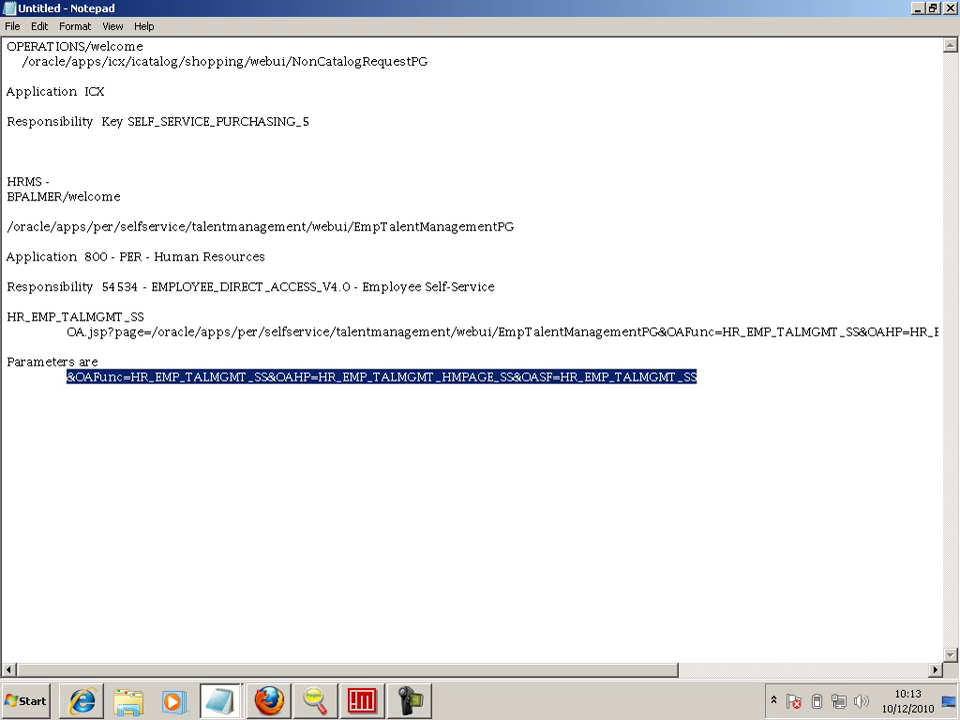
- Select the EmpTalentManagementPG path line in the notes, then return to JDeveloper
click(353, 226)
key(shift+Down)
key(shift+Down)
key(shift+Up)
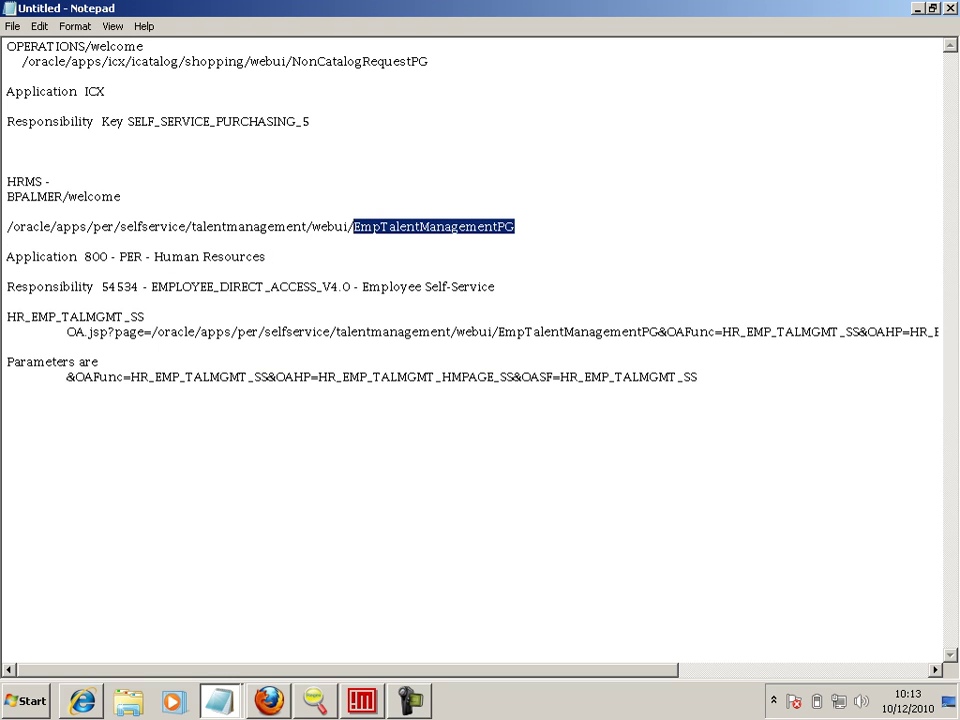
key(Up)
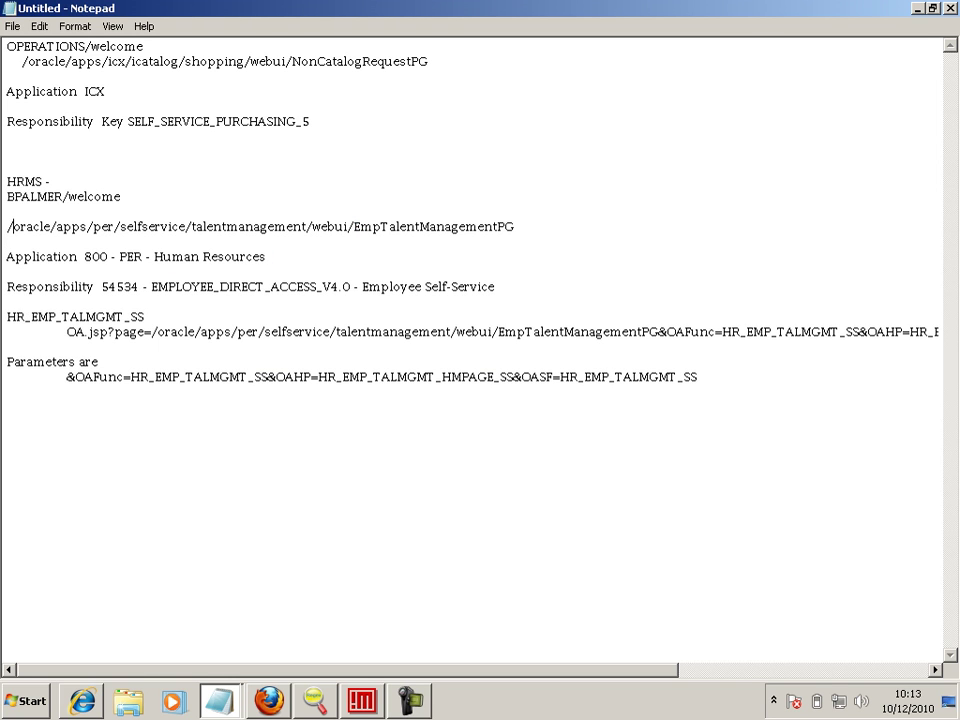
key(shift+Down)
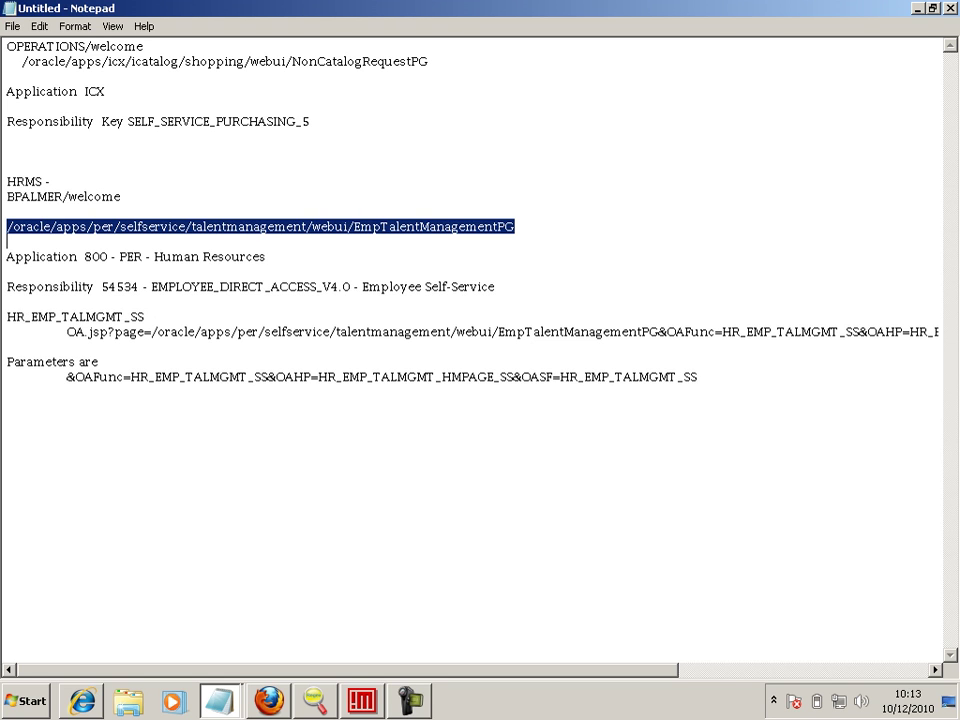
key(alt+Tab)
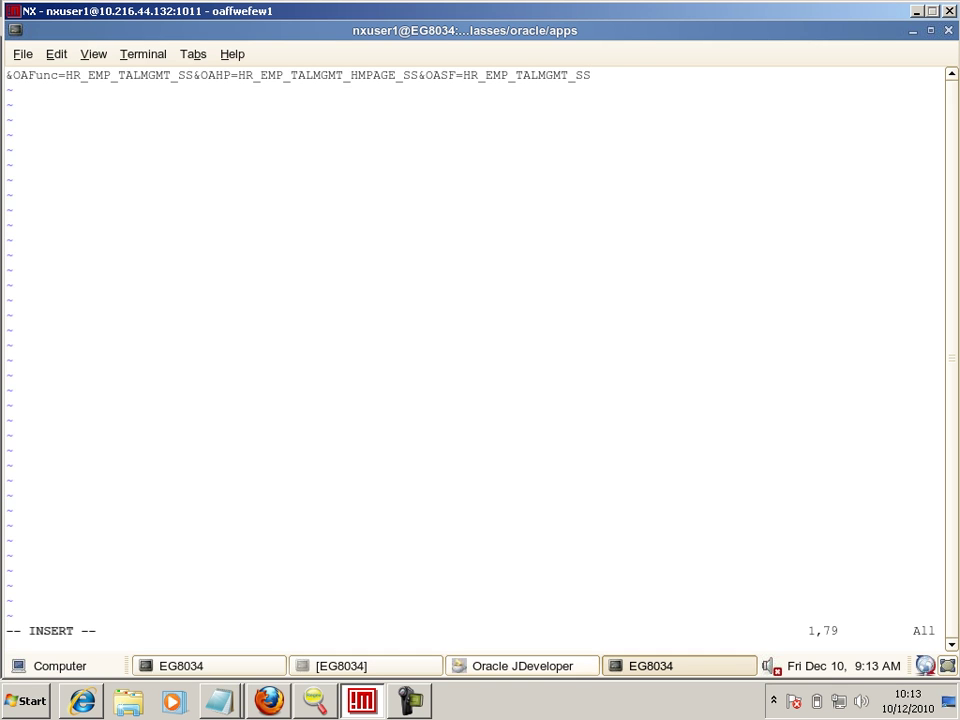
key(alt+Tab)
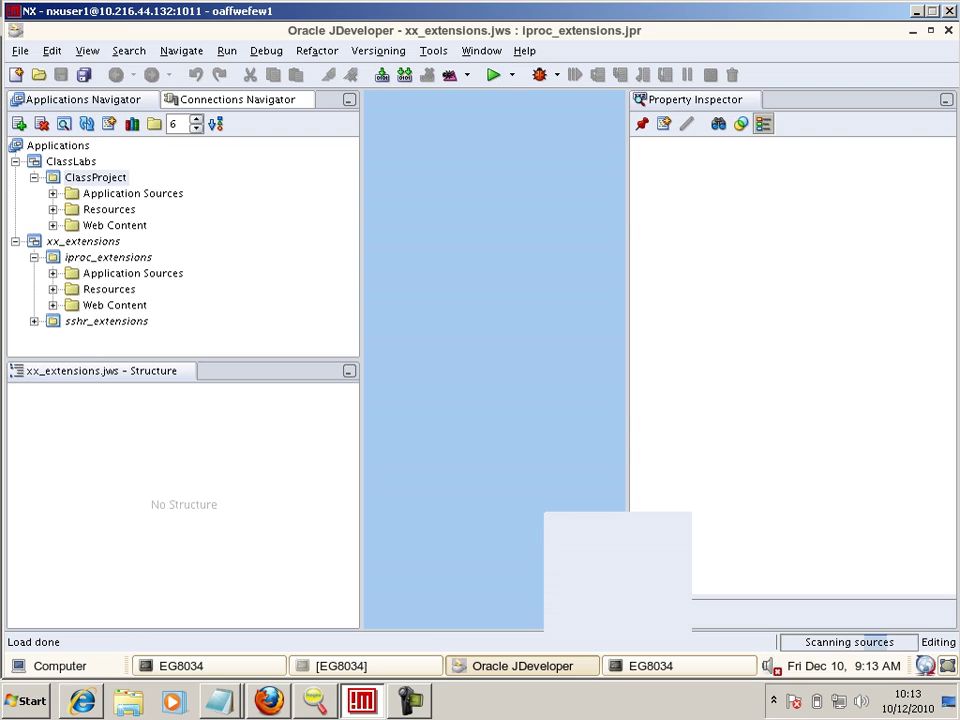
- Open the sshr_extensions Project Properties dialog and reposition it
double_click(106, 321)
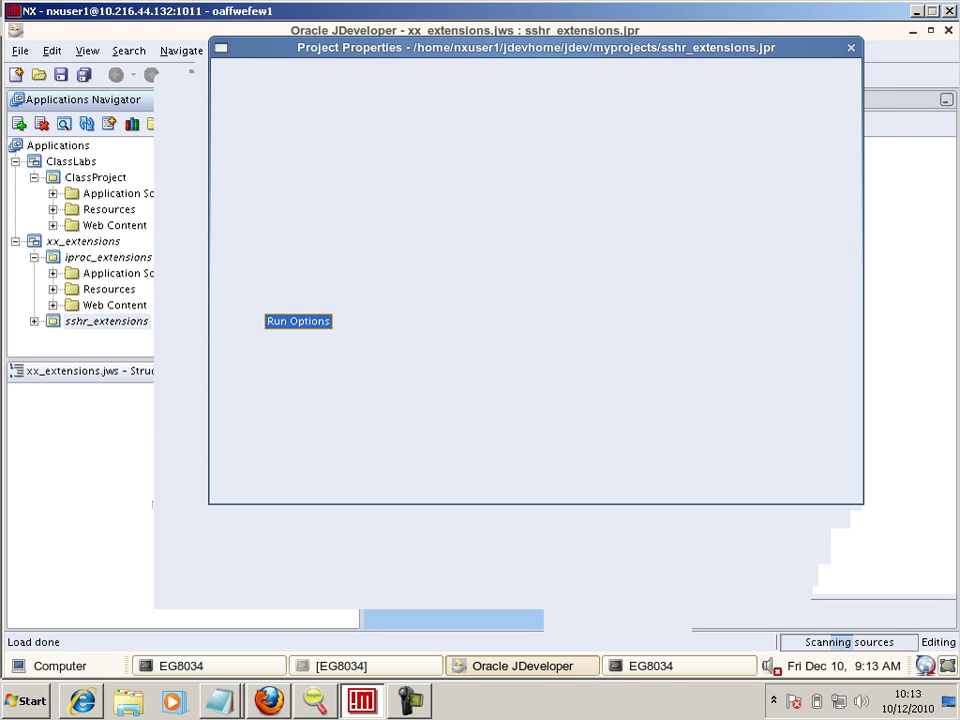
drag(479, 156, 451, 163)
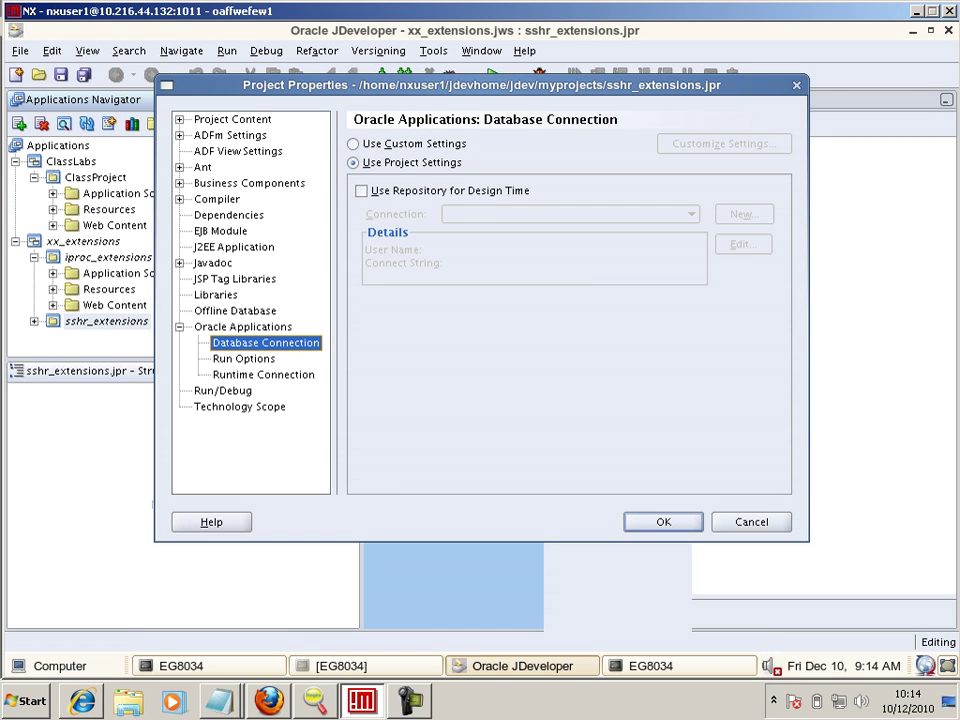
- Add an included file under Project Content, expanding oracle/apps/per/selfservice
click(232, 119)
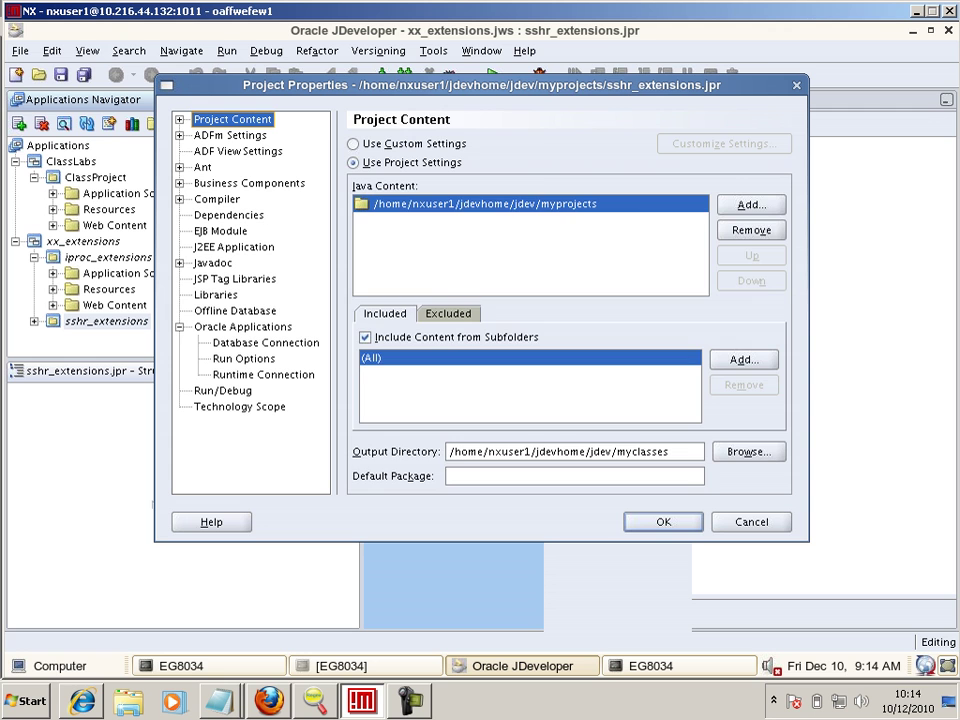
click(743, 359)
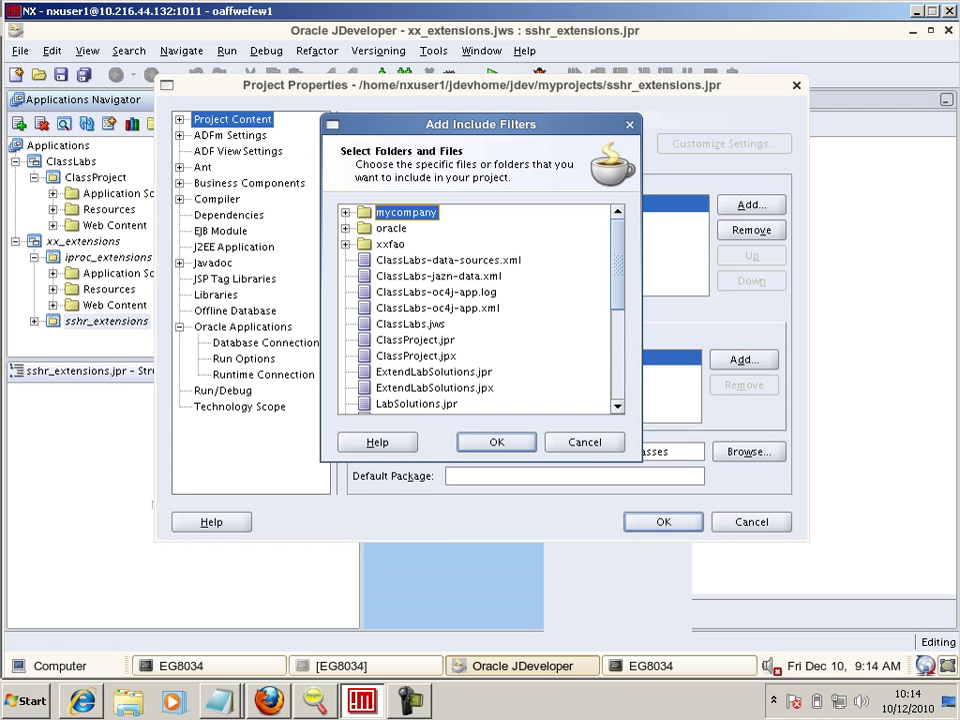
click(345, 228)
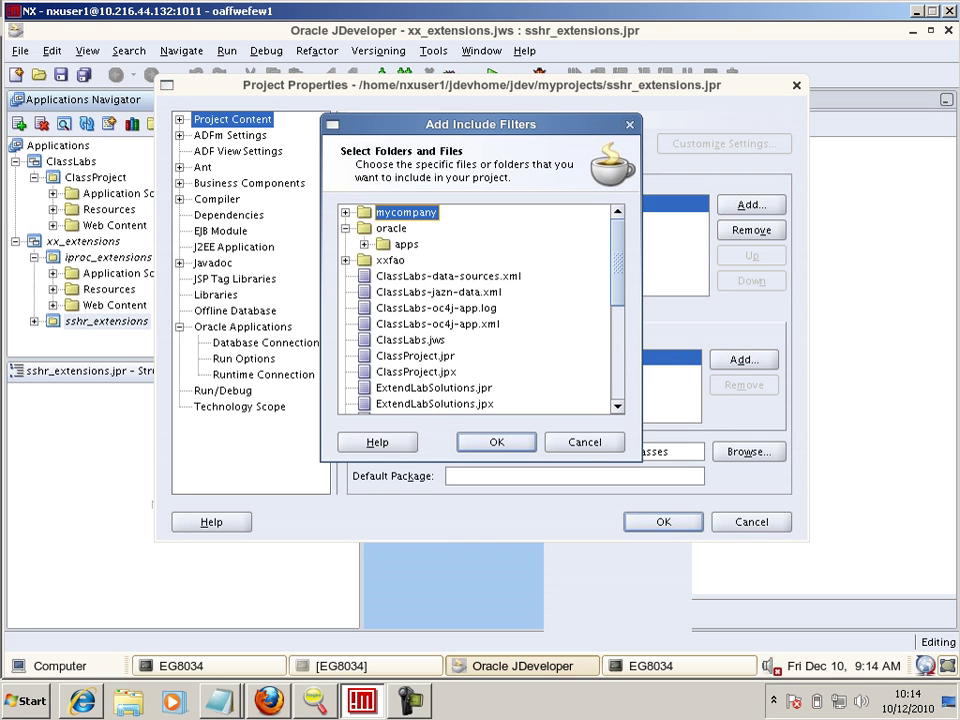
click(365, 244)
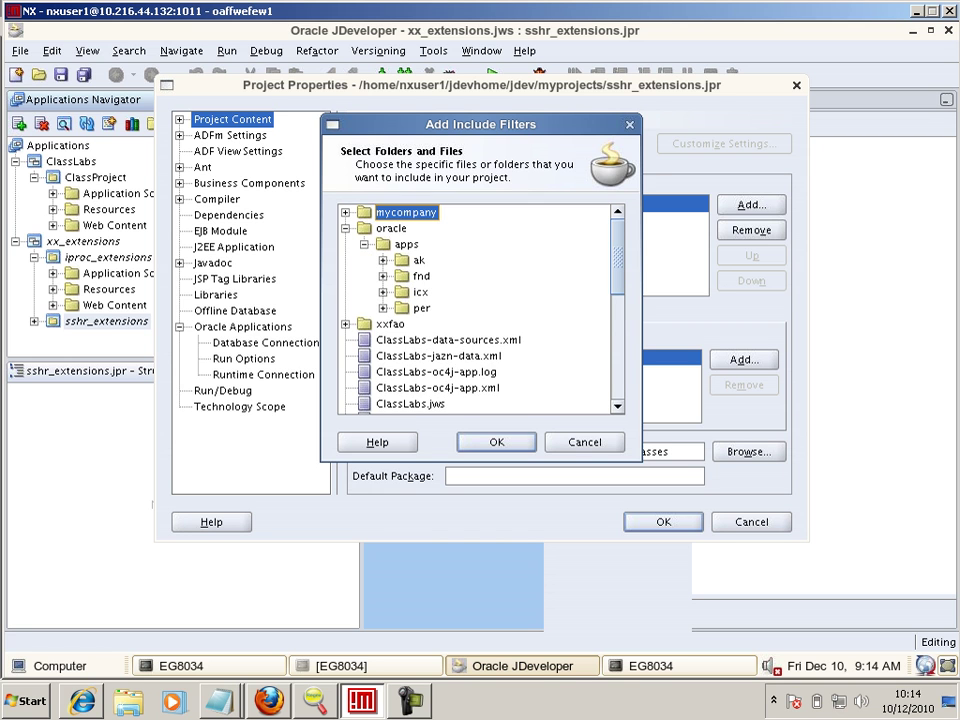
click(382, 308)
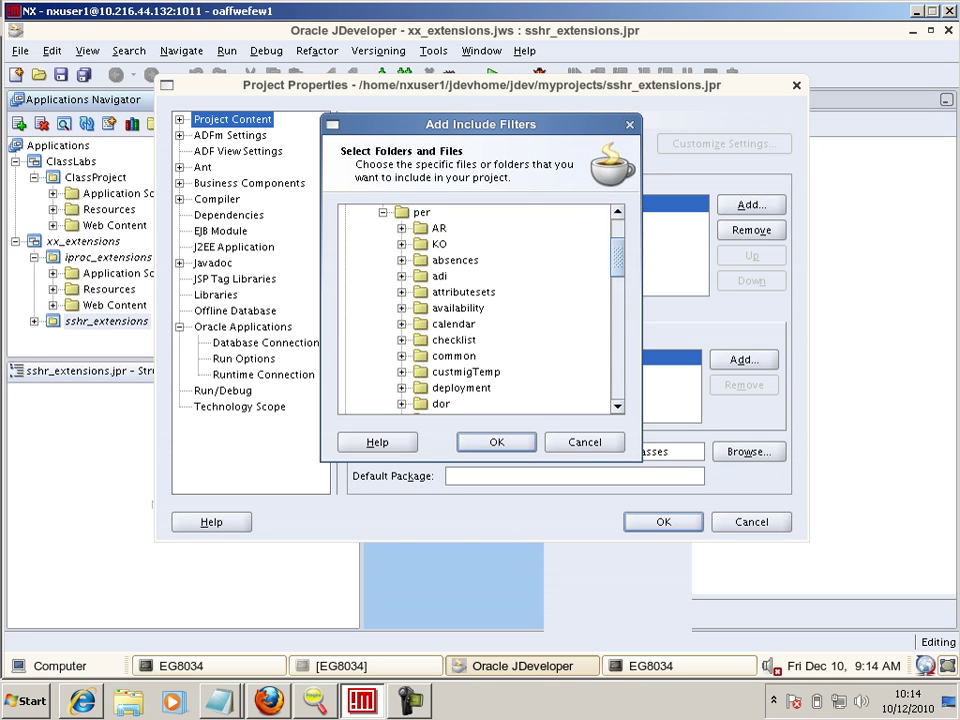
key(Down)
key(Down)
key(Down)
key(Down)
key(Down)
key(Down)
key(Down)
key(Down)
key(Down)
key(Down)
key(Down)
key(Down)
key(Down)
key(Down)
key(Down)
key(Down)
key(Down)
key(Down)
key(Down)
key(Down)
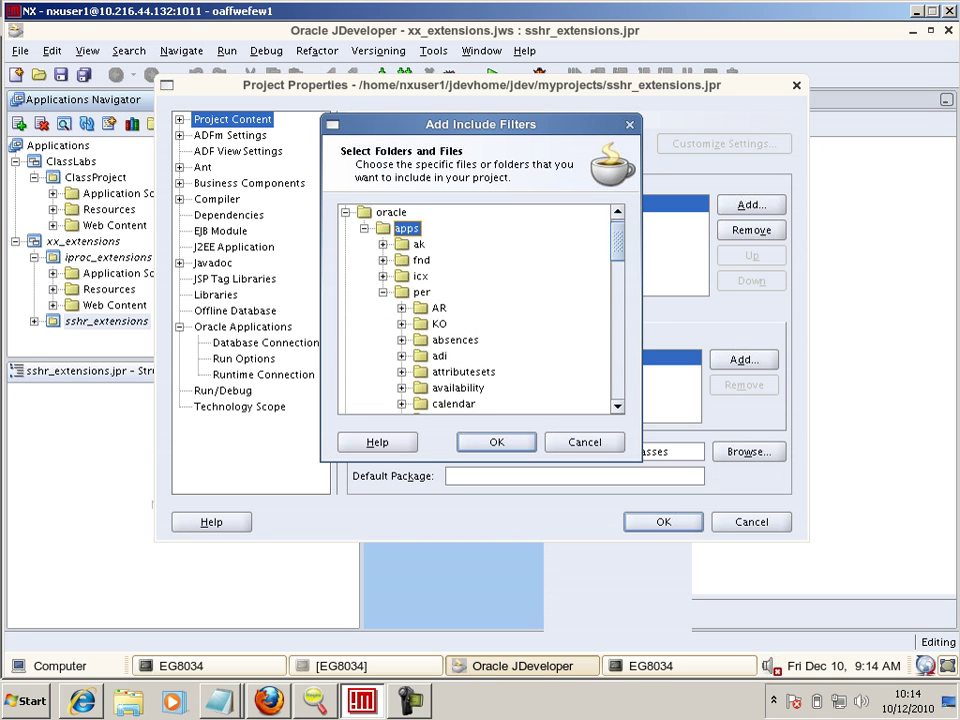
key(Down)
key(Down)
key(Down)
key(Down)
key(Down)
key(Down)
key(Down)
key(Down)
key(Down)
key(Down)
key(Down)
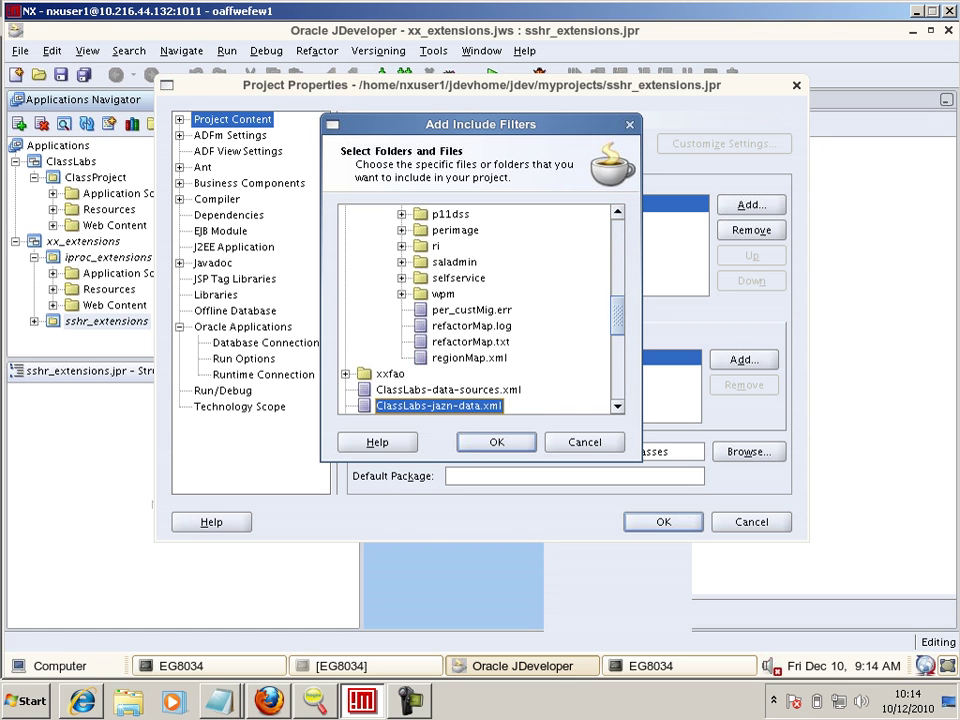
key(Up)
key(Up)
key(Up)
key(Up)
key(Up)
key(Up)
key(Up)
key(Up)
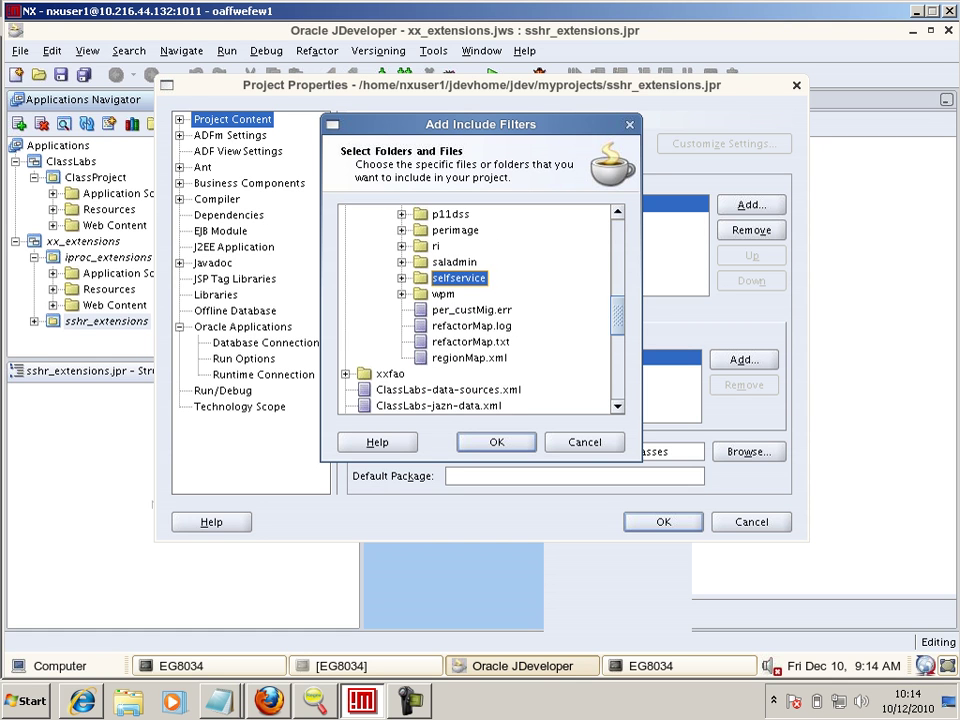
key(Right)
- Include EmpTalentManagementPG.xml from talentmanagement/webui in the project content
key(Down)
key(Down)
key(Down)
key(Down)
key(Down)
key(Down)
key(Down)
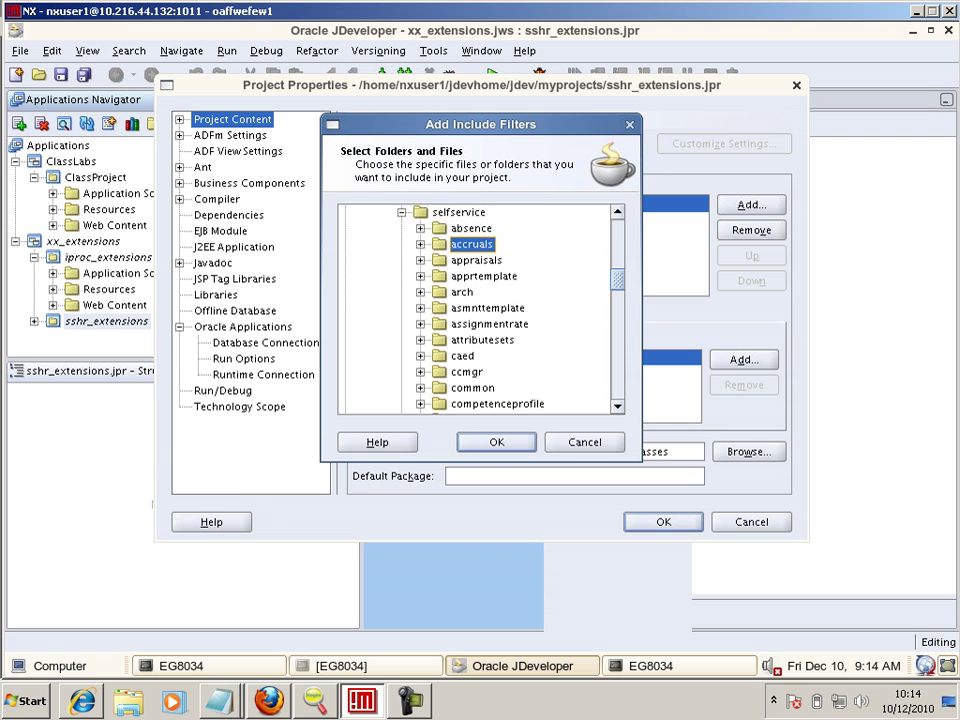
key(Down)
key(Down)
key(Down)
key(Down)
key(Down)
key(Down)
key(Down)
key(Down)
key(Down)
key(Down)
key(Down)
key(Down)
key(Down)
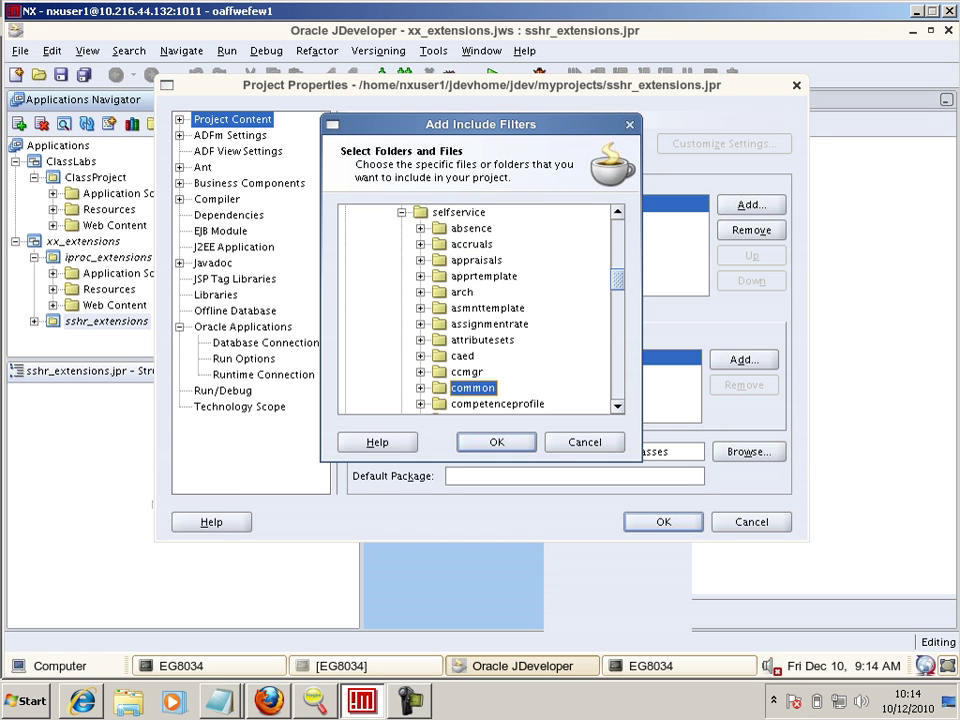
key(Down)
key(Down)
key(Down)
key(Down)
key(Down)
key(Down)
key(Down)
key(Down)
key(Down)
key(Down)
key(Down)
key(Down)
key(Down)
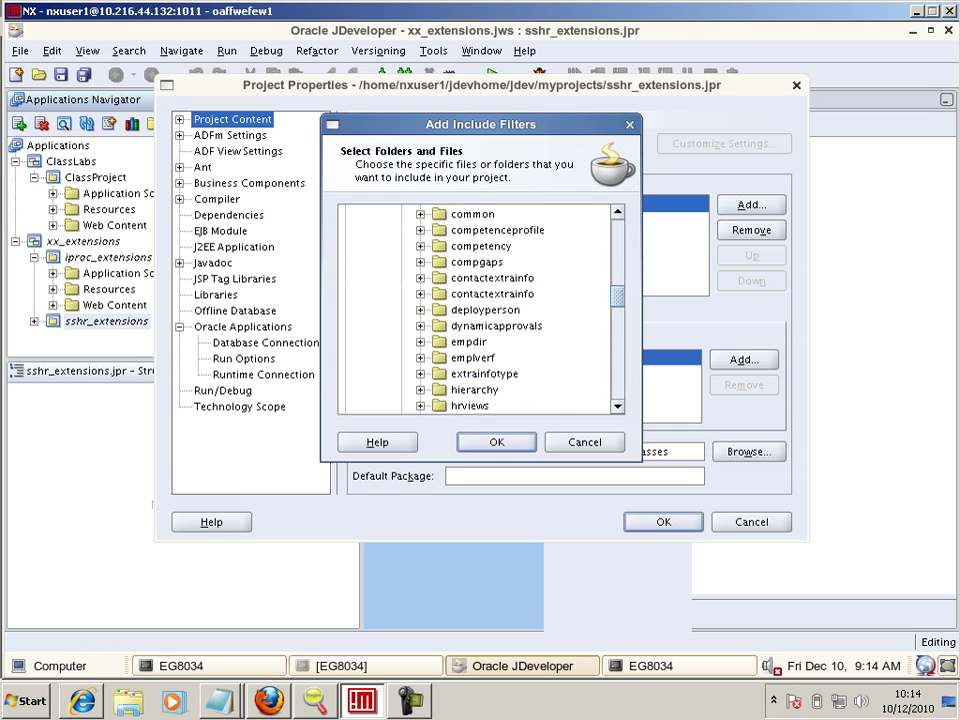
key(Down)
key(Down)
key(Down)
key(Down)
key(Down)
key(Down)
key(Down)
key(Down)
key(Down)
key(Down)
key(Down)
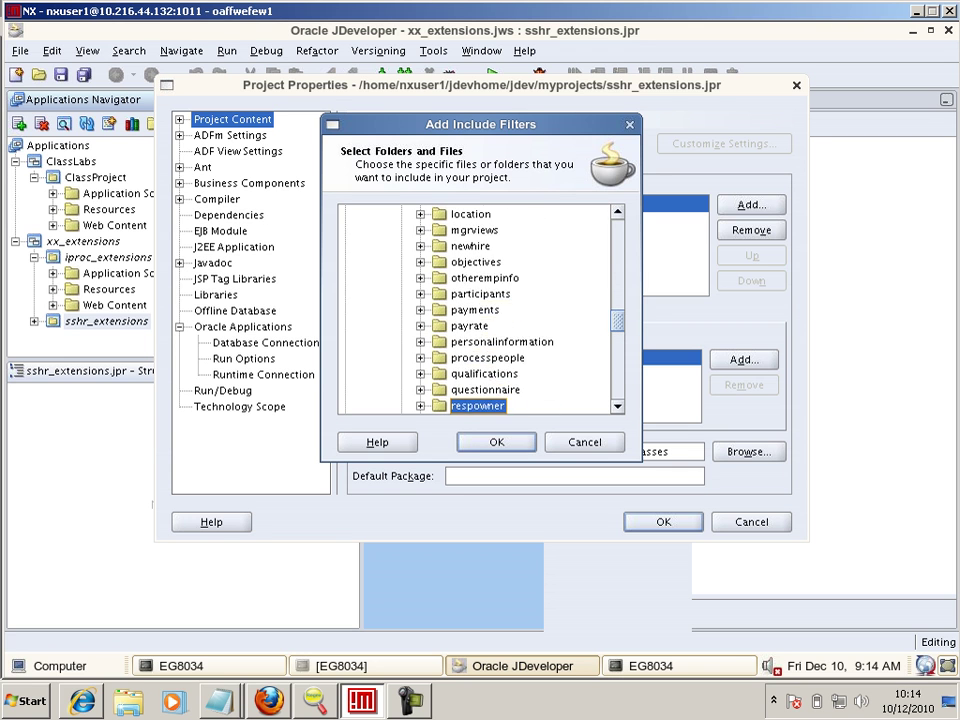
key(Down)
key(Down)
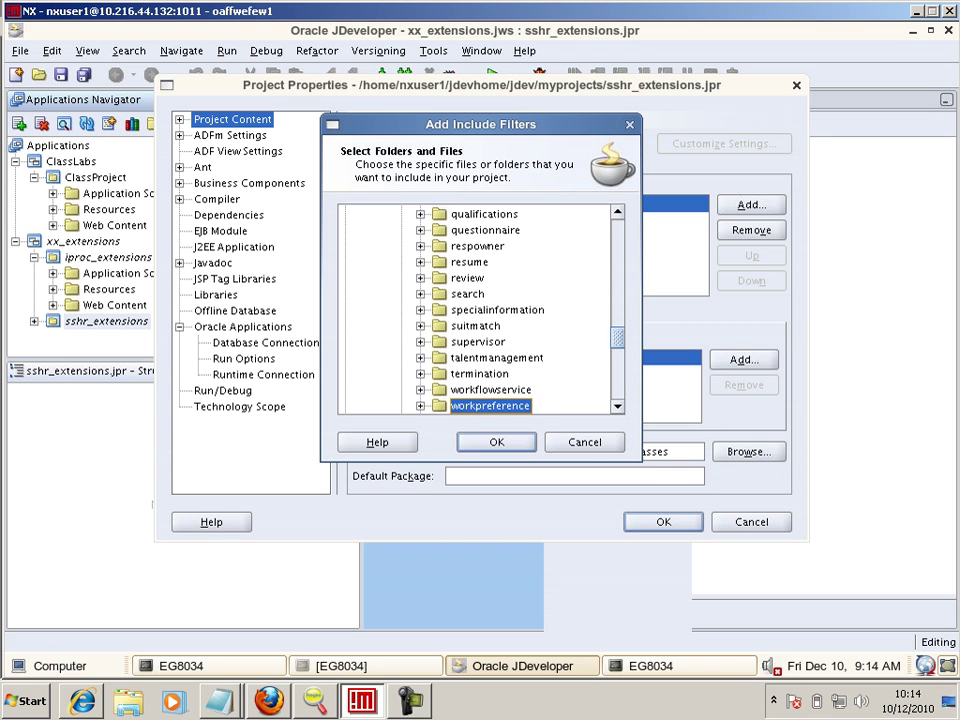
key(Up)
key(Up)
key(Up)
key(Right)
key(Right)
key(Right)
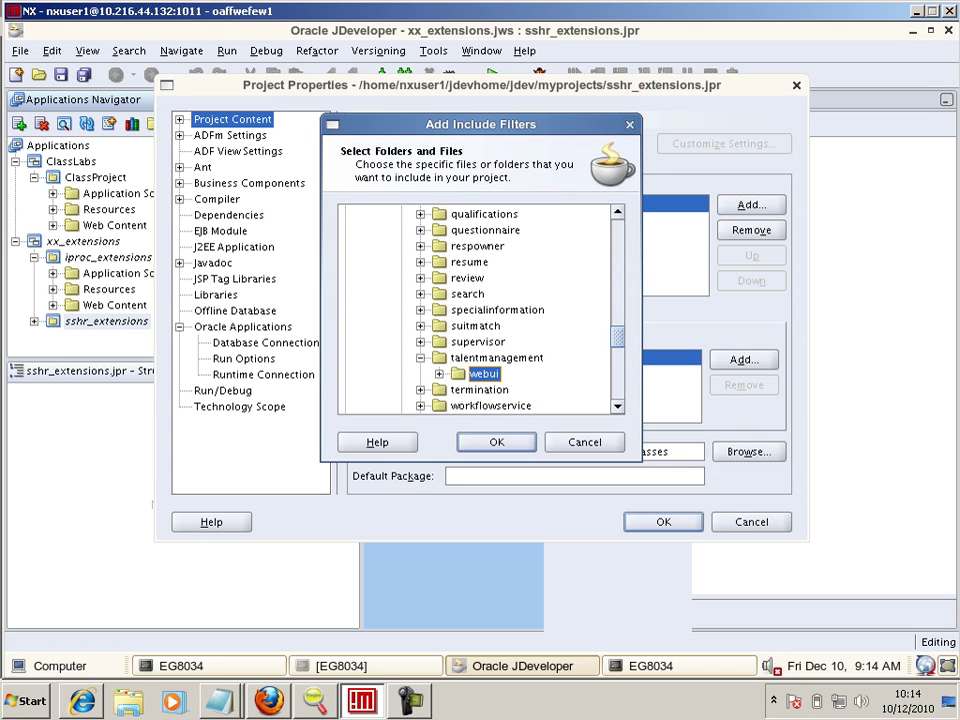
key(Down)
key(Down)
key(Down)
key(Down)
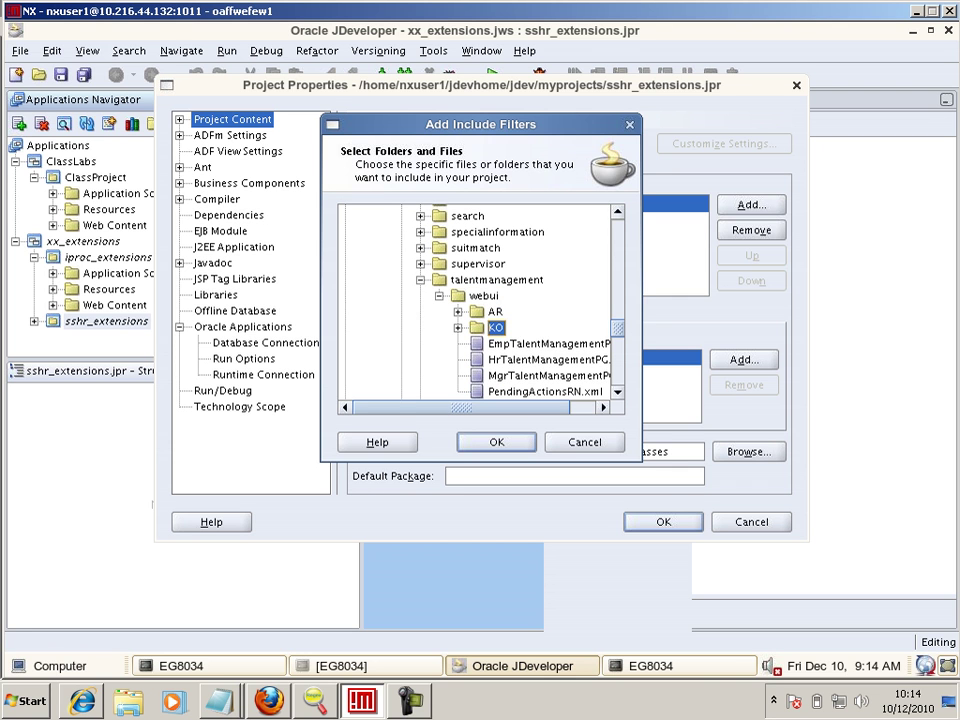
key(alt+Tab)
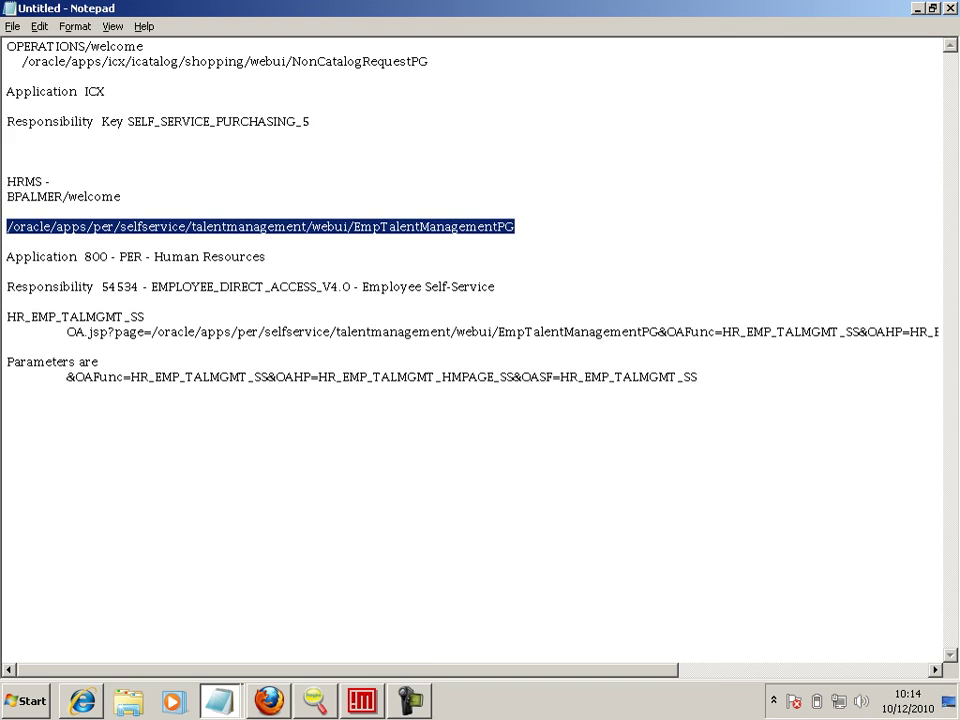
key(alt+Tab)
key(Up)
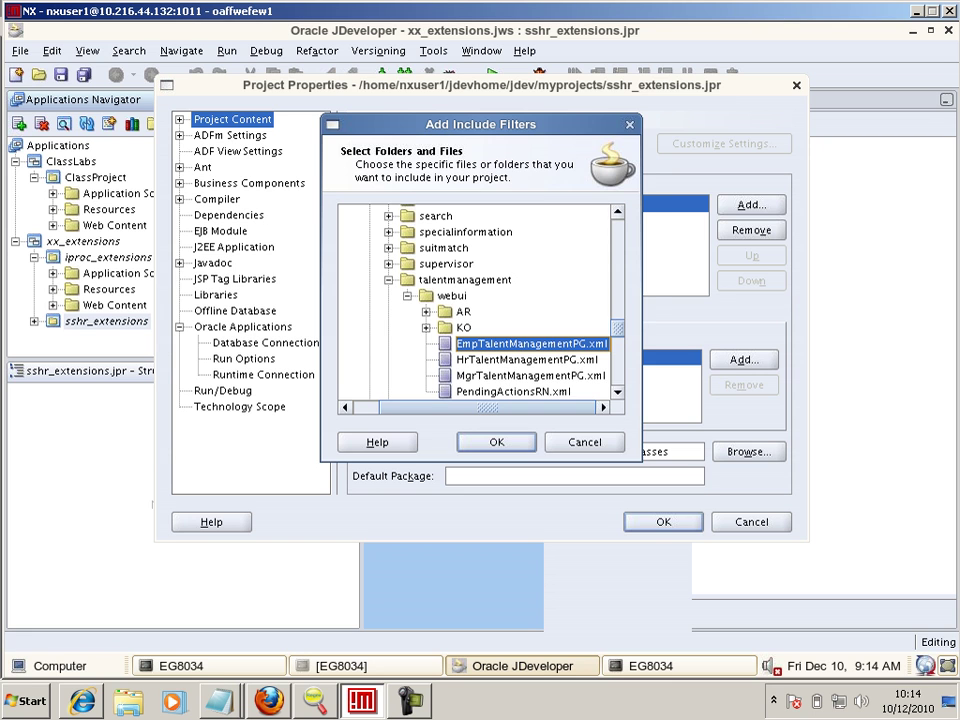
key(Return)
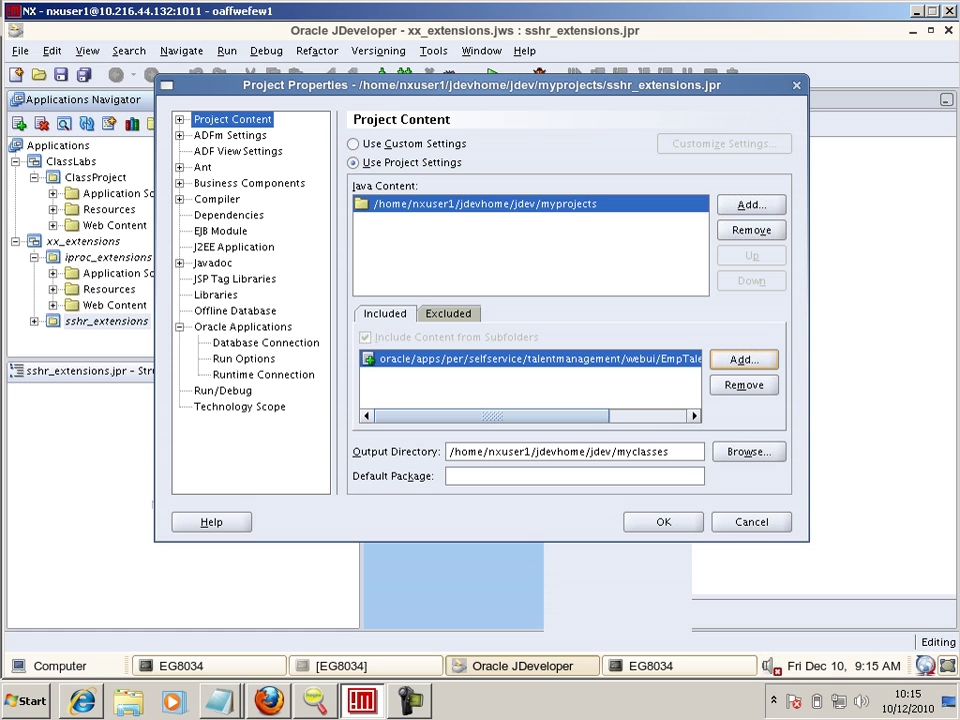
- Apply the project settings and run EmpTalentManagementPG.xml from the sshr_extensions project
click(663, 522)
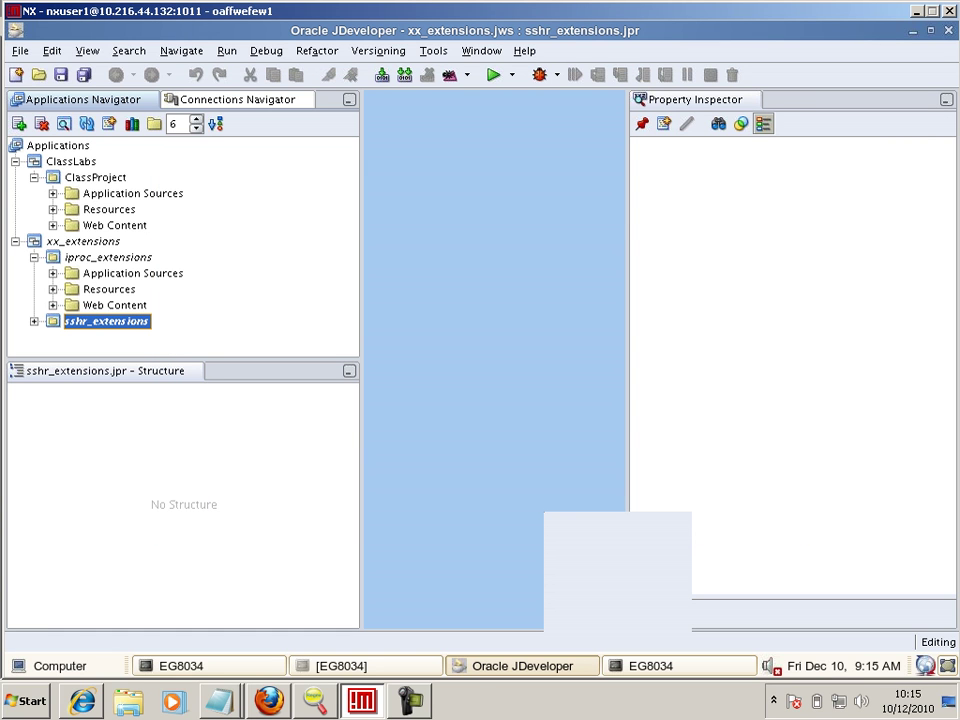
click(34, 322)
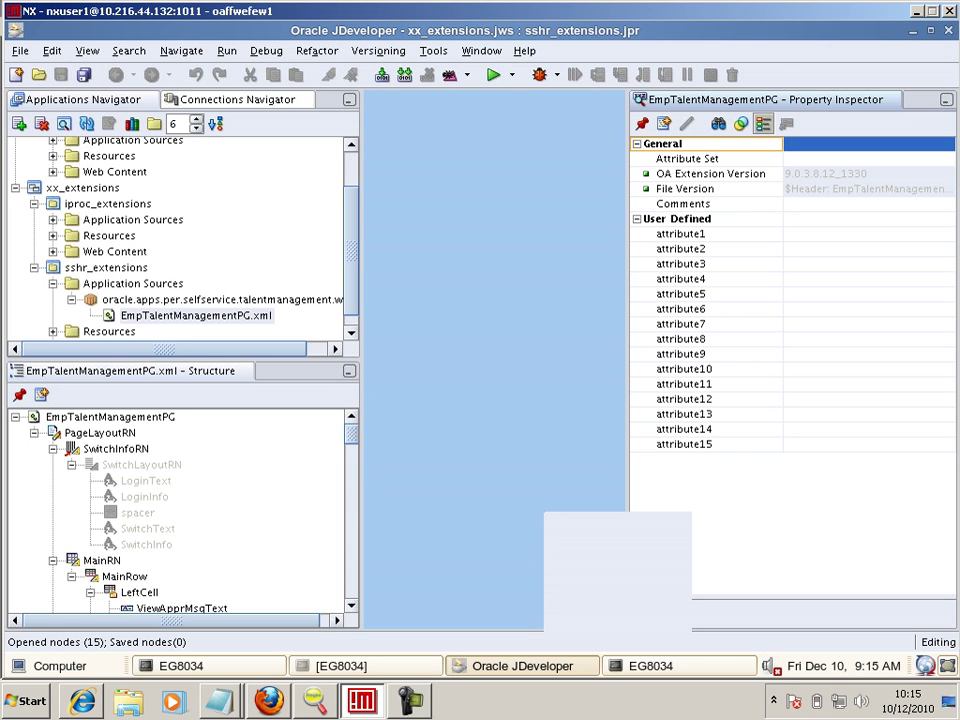
click(196, 316)
right_click(166, 321)
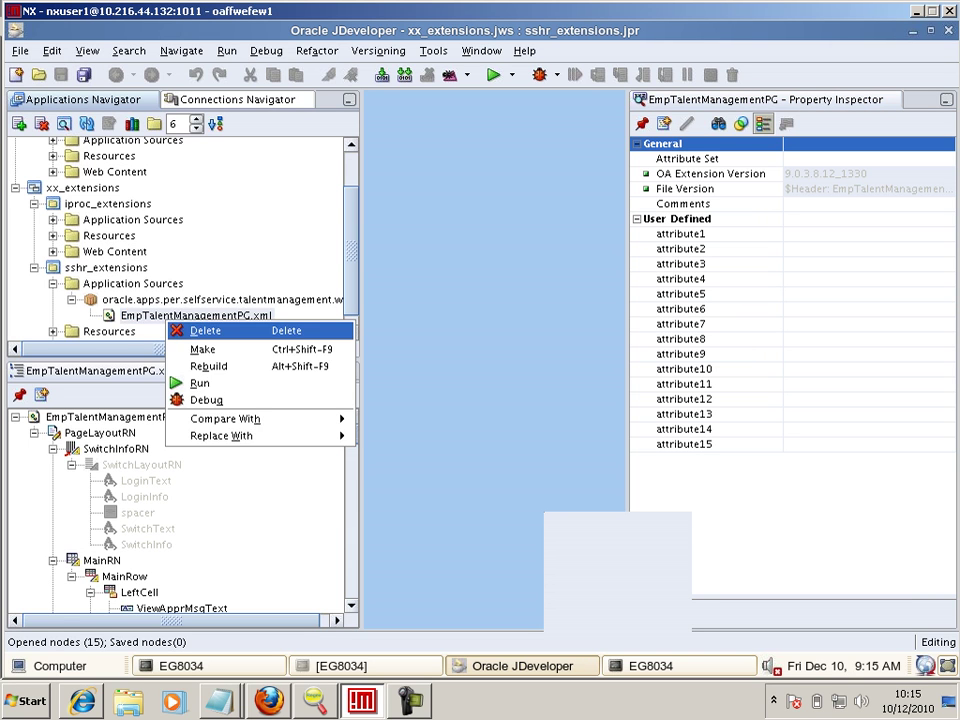
click(200, 383)
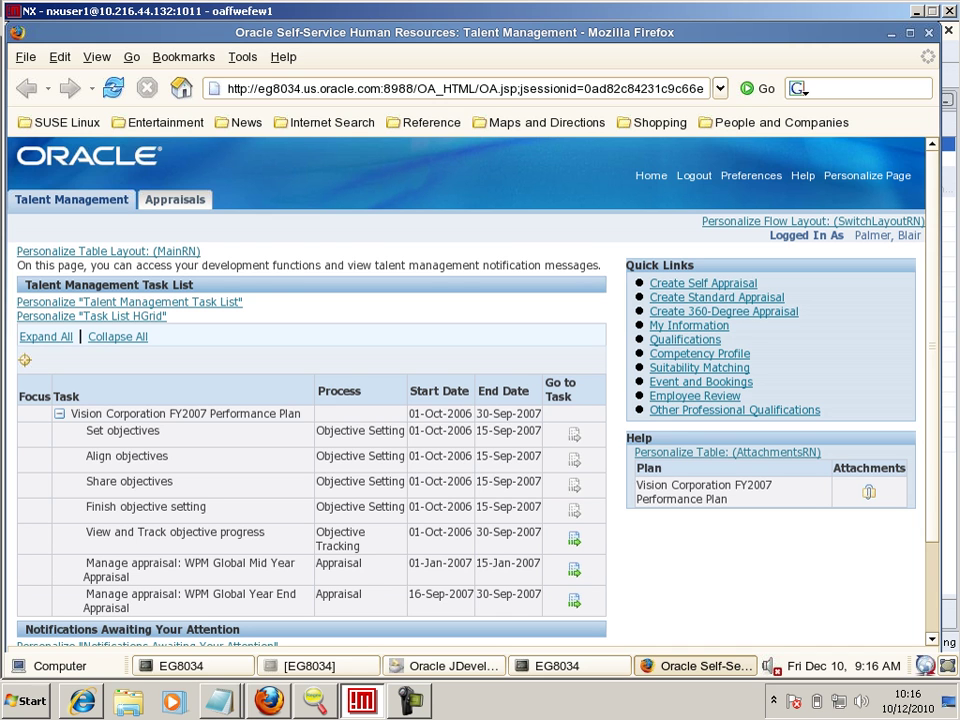
- Review the 'Become an Employer of Choice' objective's progress details, return to Talent Management, and extend the display
click(573, 539)
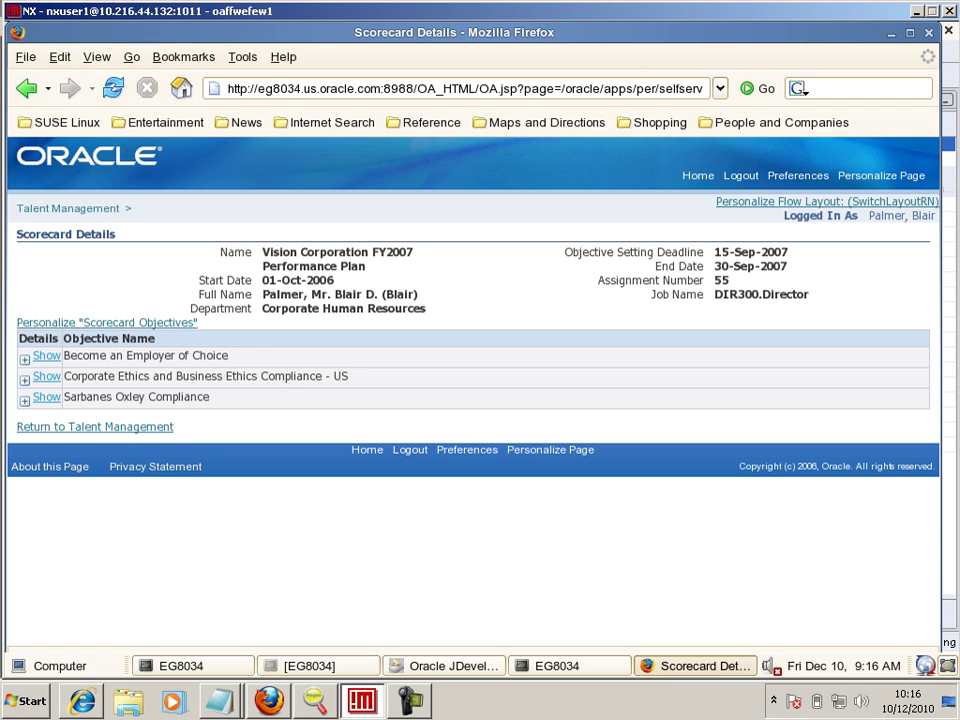
click(35, 357)
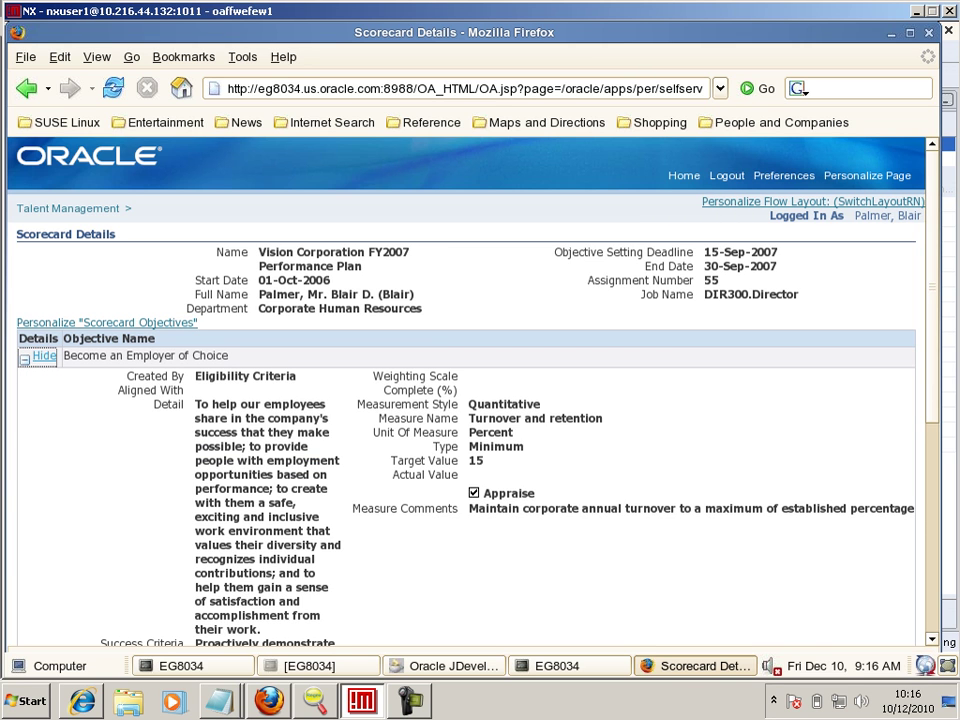
scroll(430, 410, down, 2)
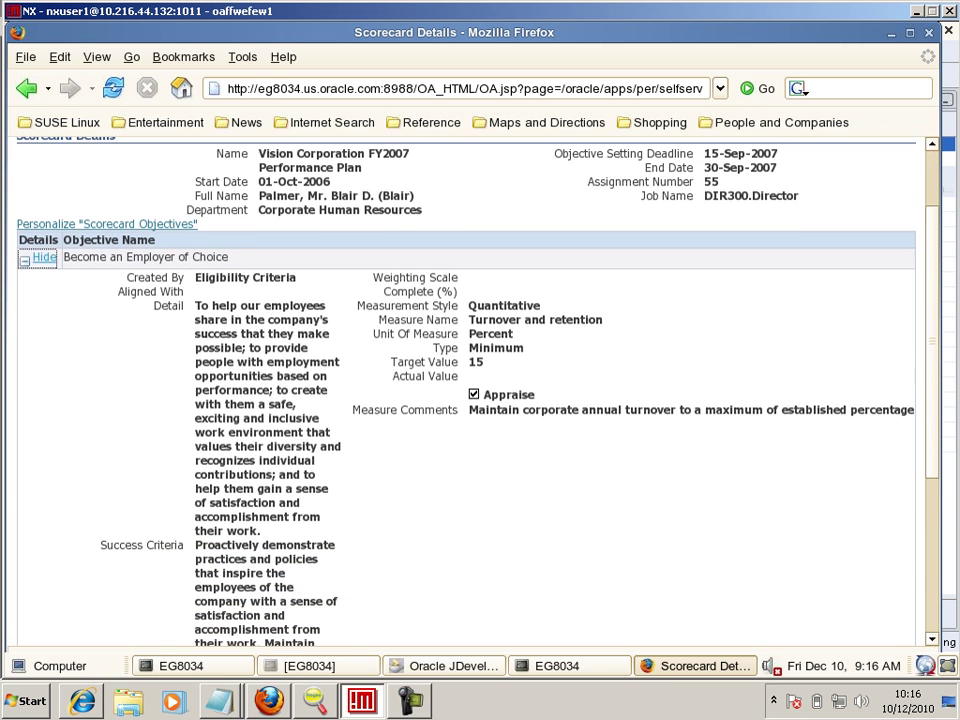
scroll(460, 390, down, 5)
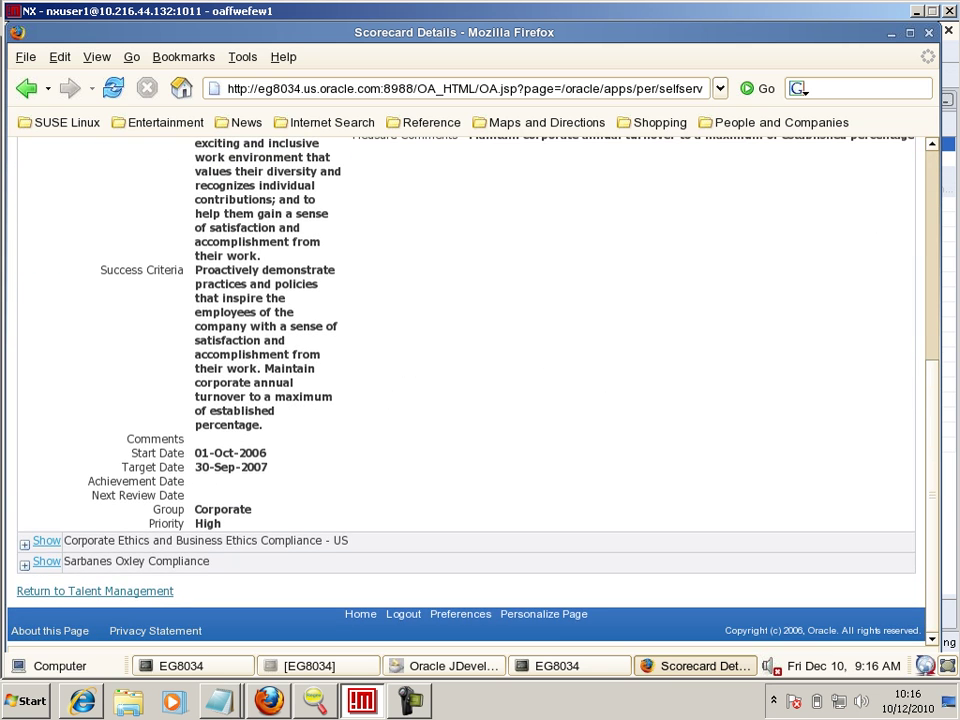
click(95, 591)
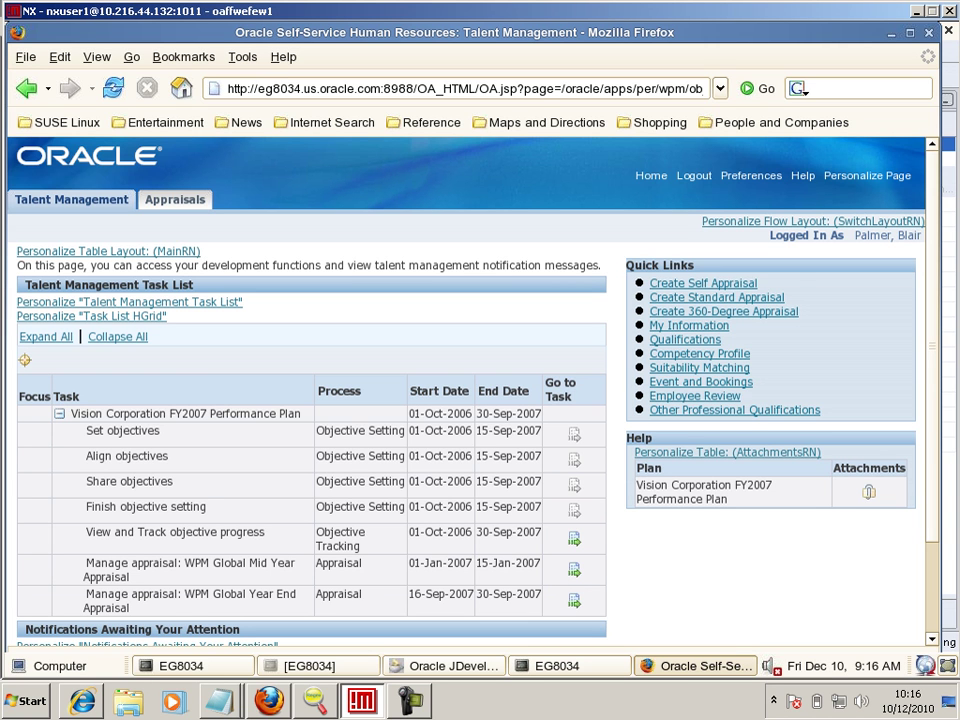
key(super+p)
key(super+p)
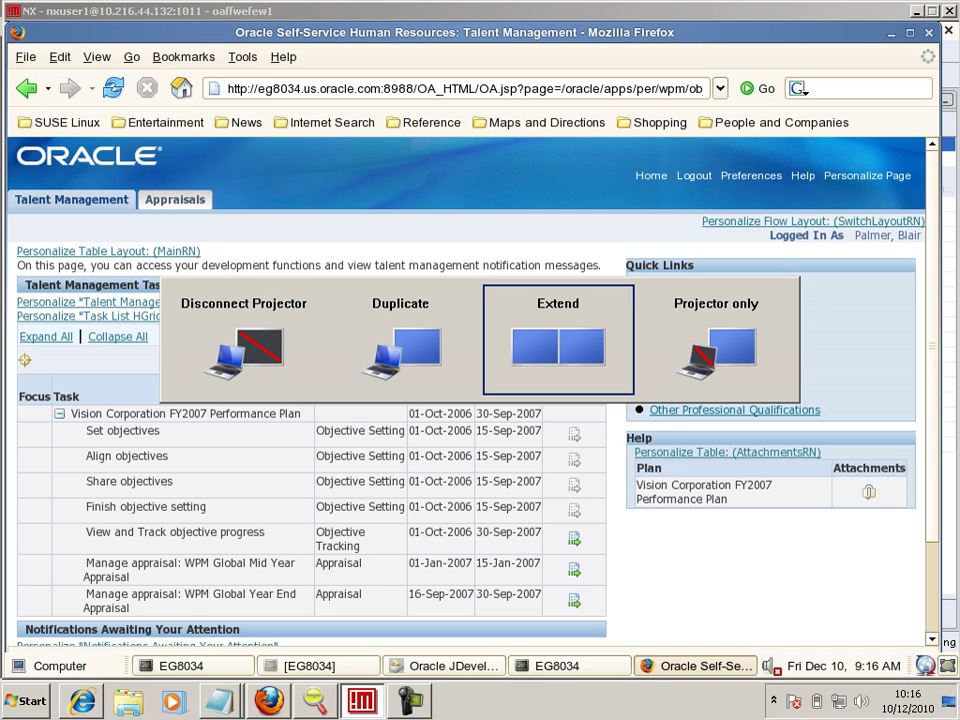